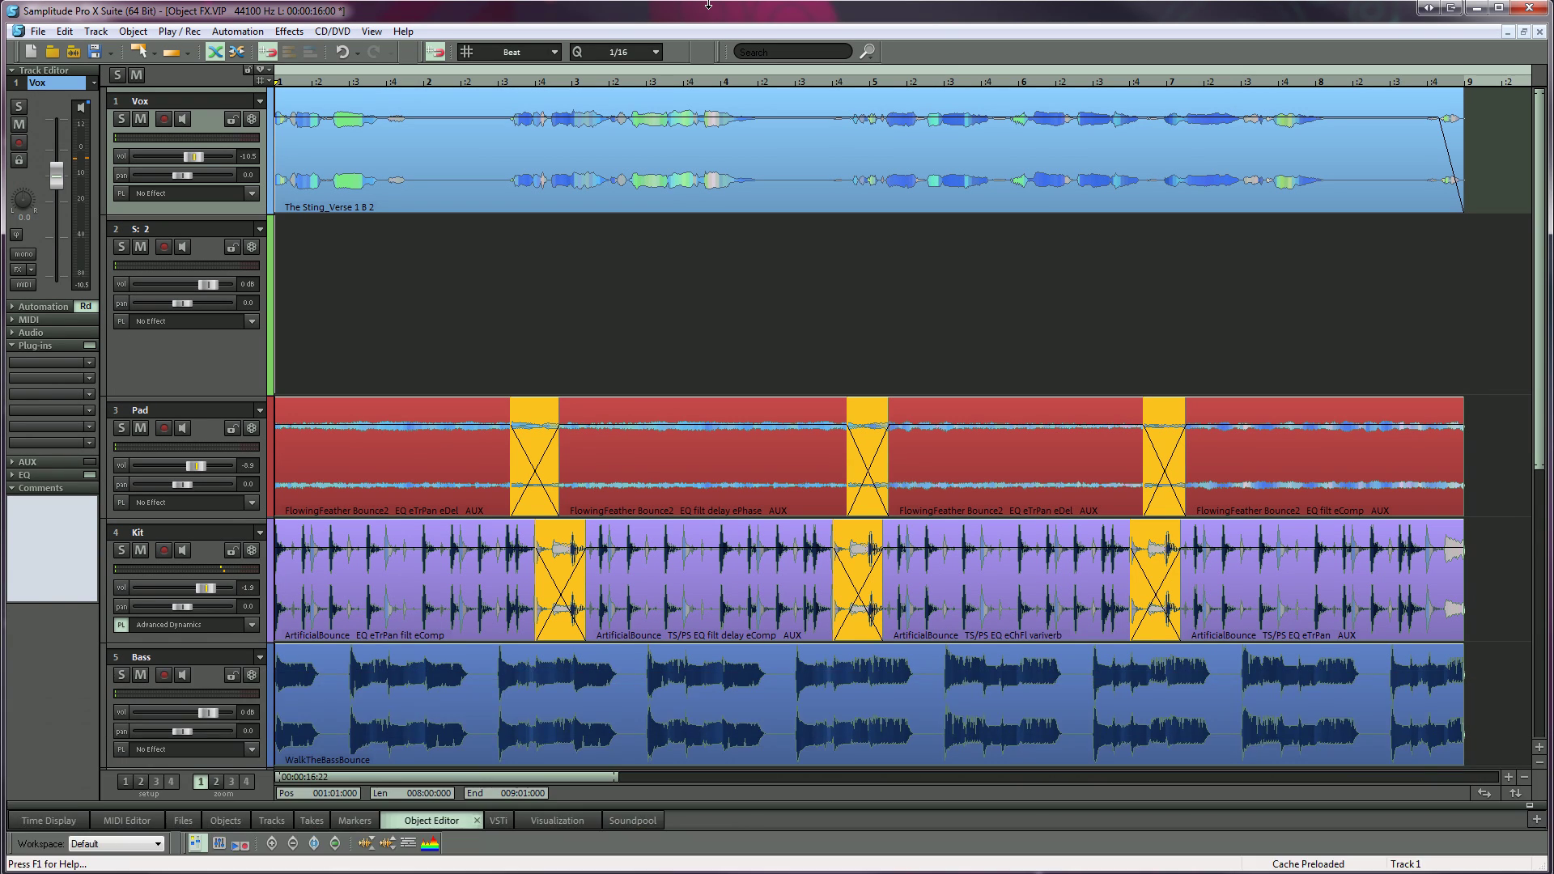
In the mixer, browse the Vox channel, track and track-editor plug-in slots without adding effects.
key(m)
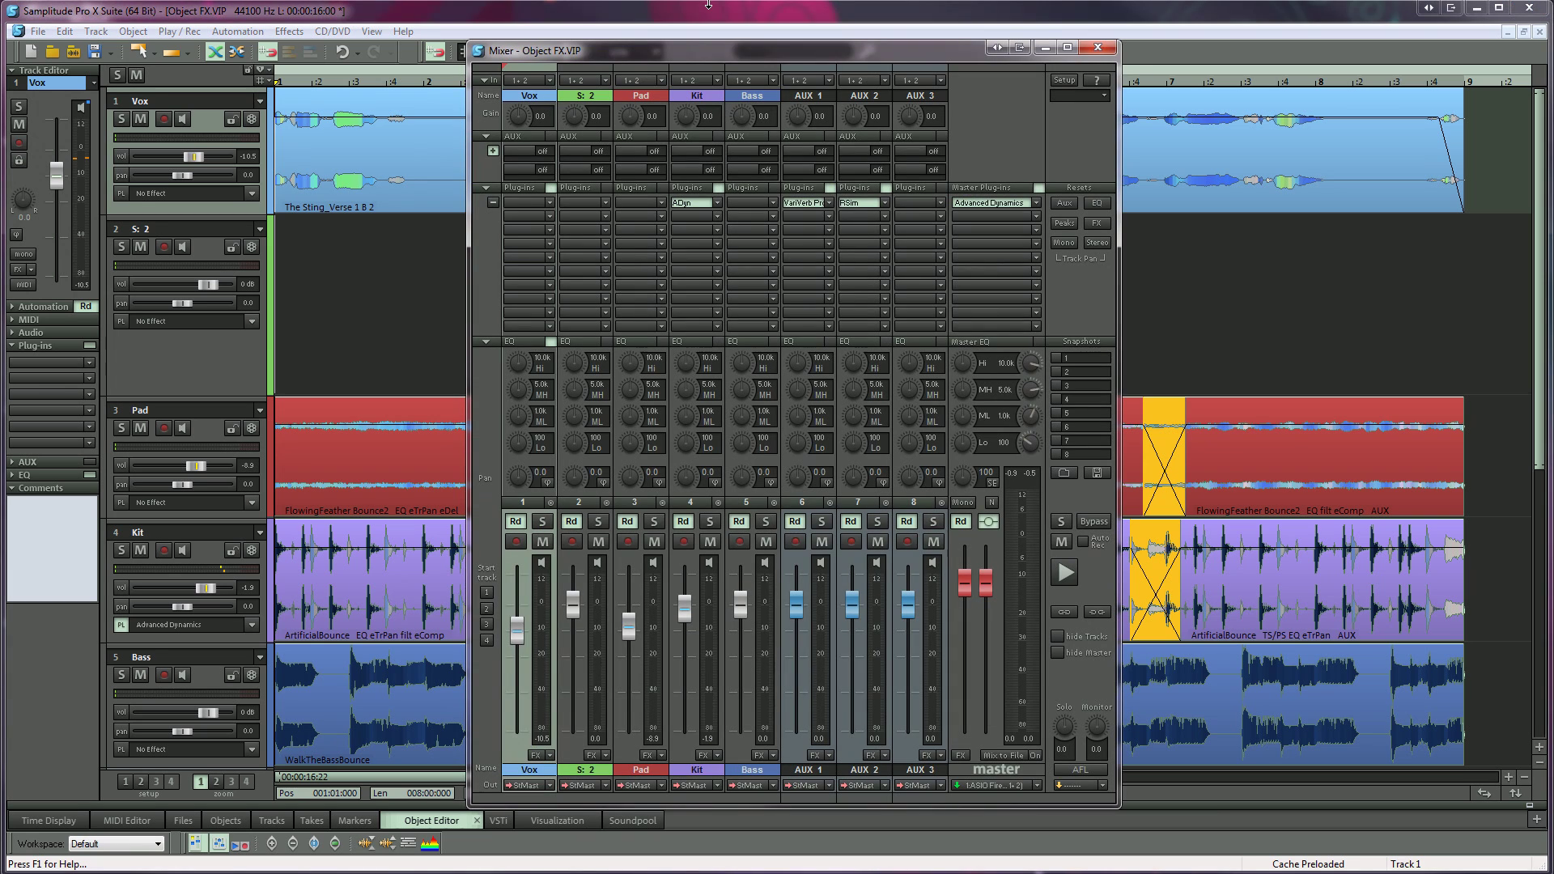
click(550, 202)
click(548, 211)
click(254, 193)
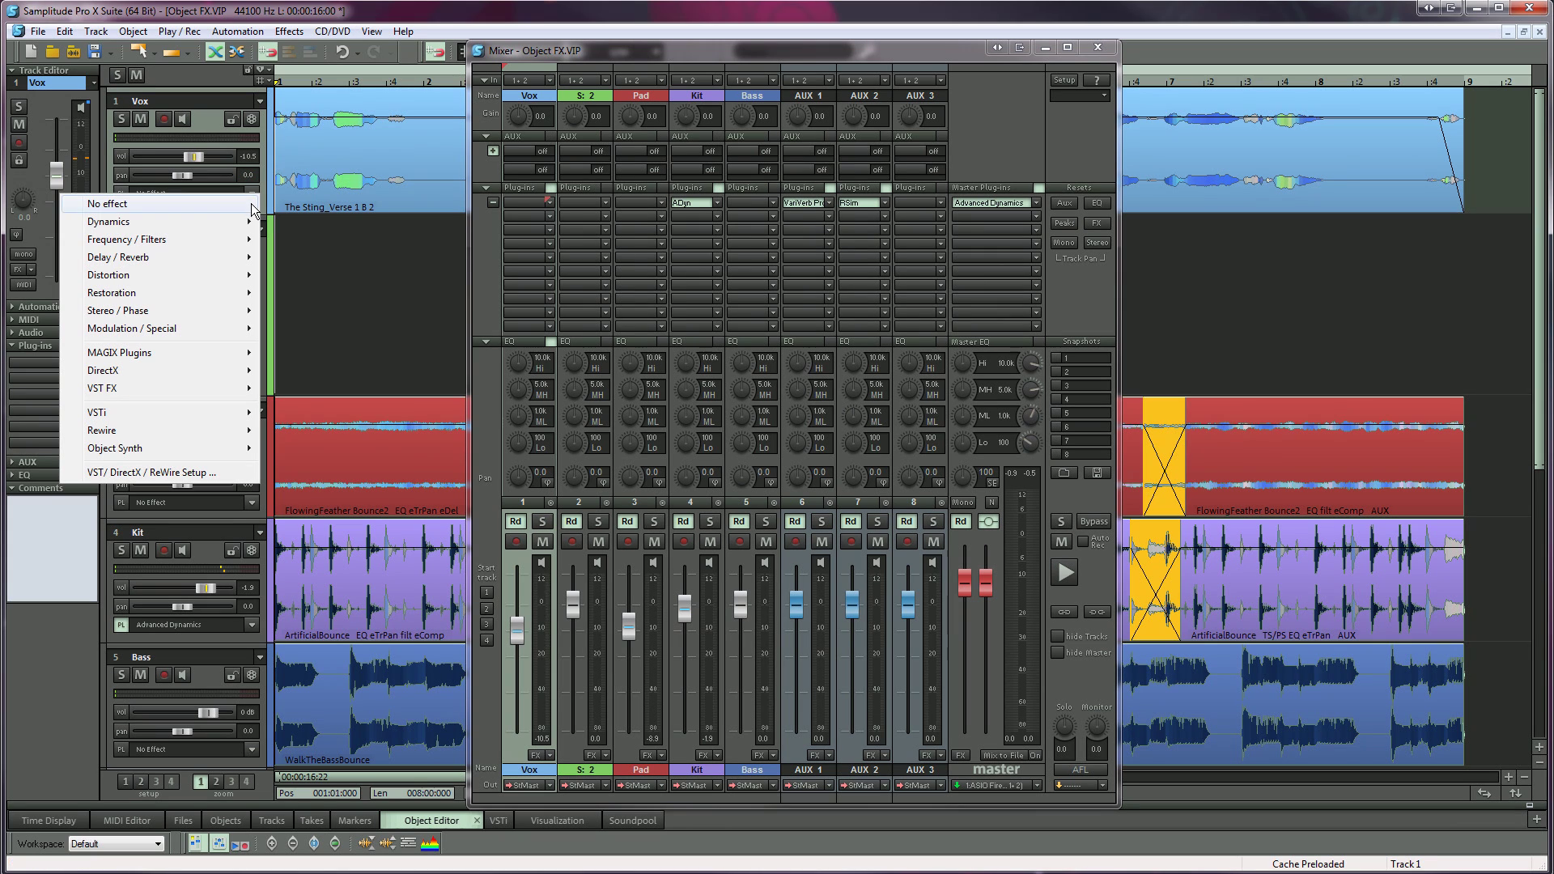
click(253, 204)
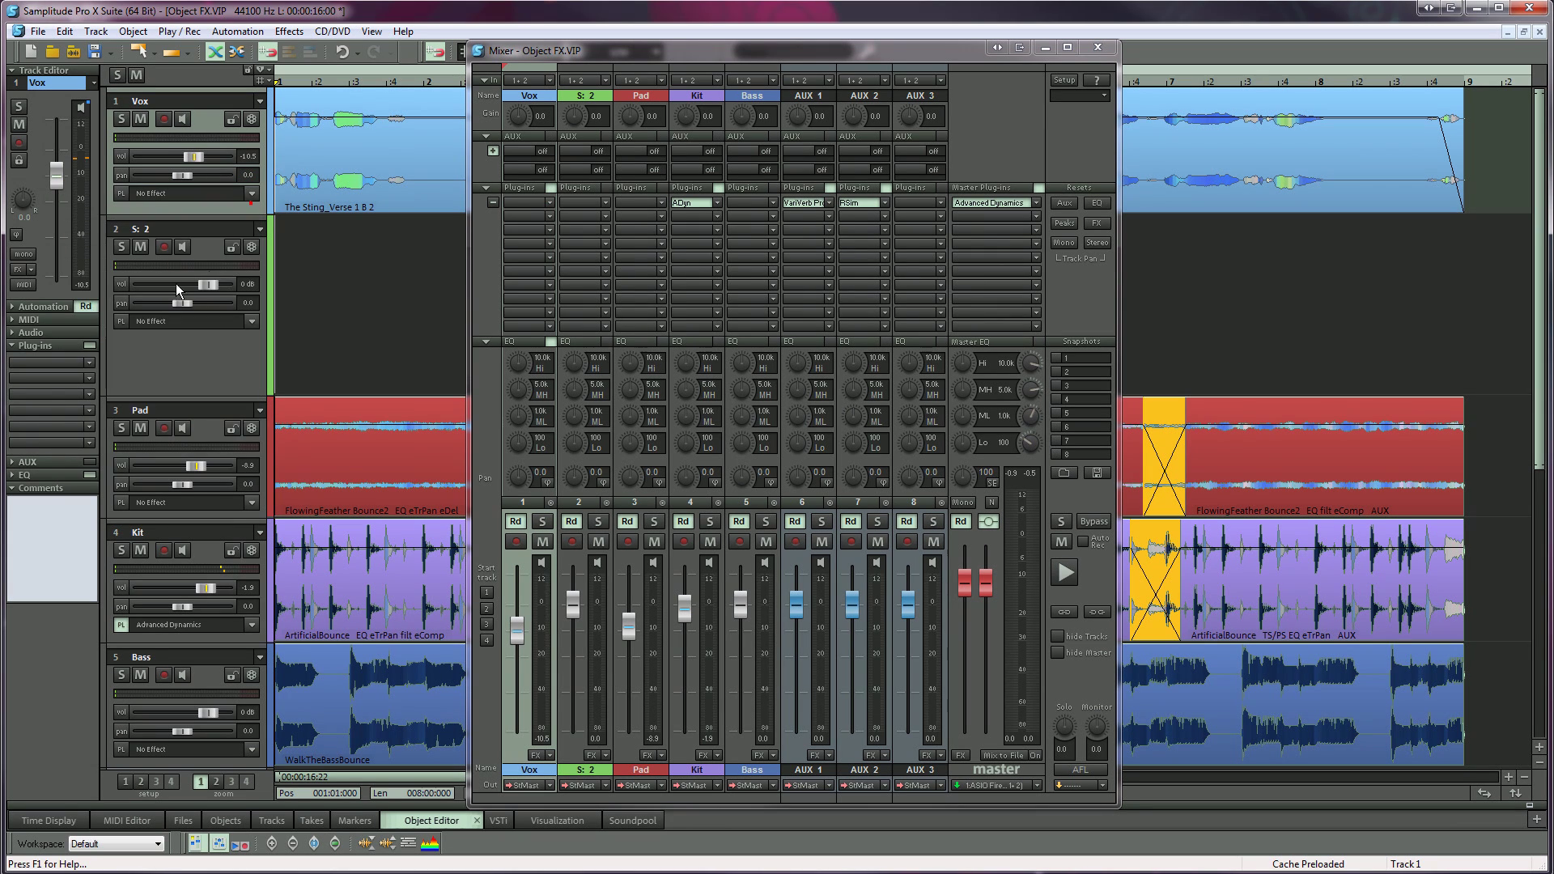
click(91, 359)
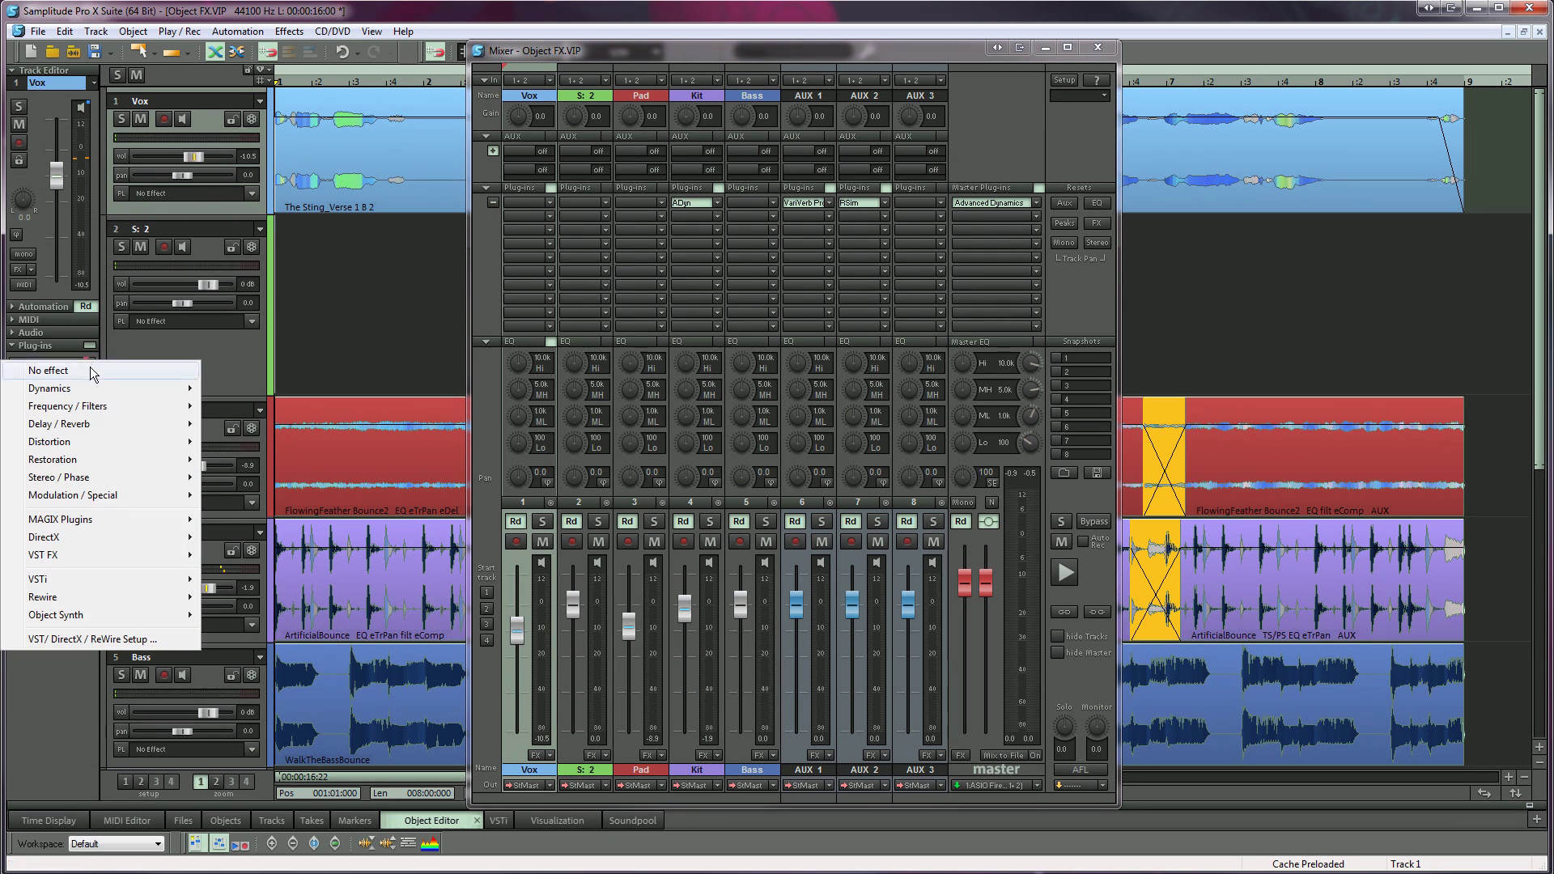
click(90, 370)
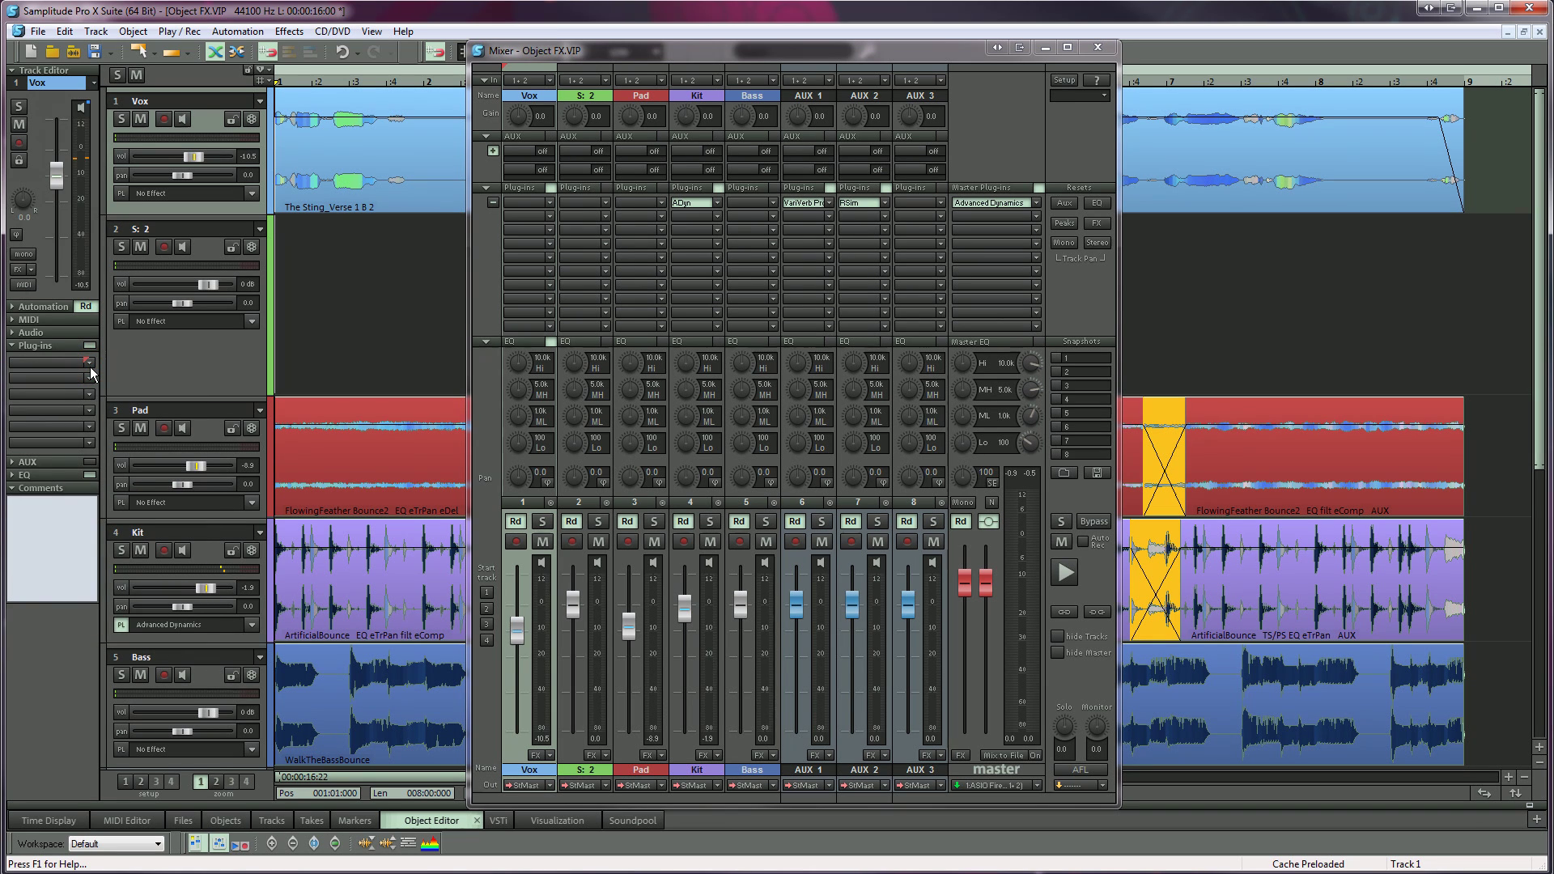
key(m)
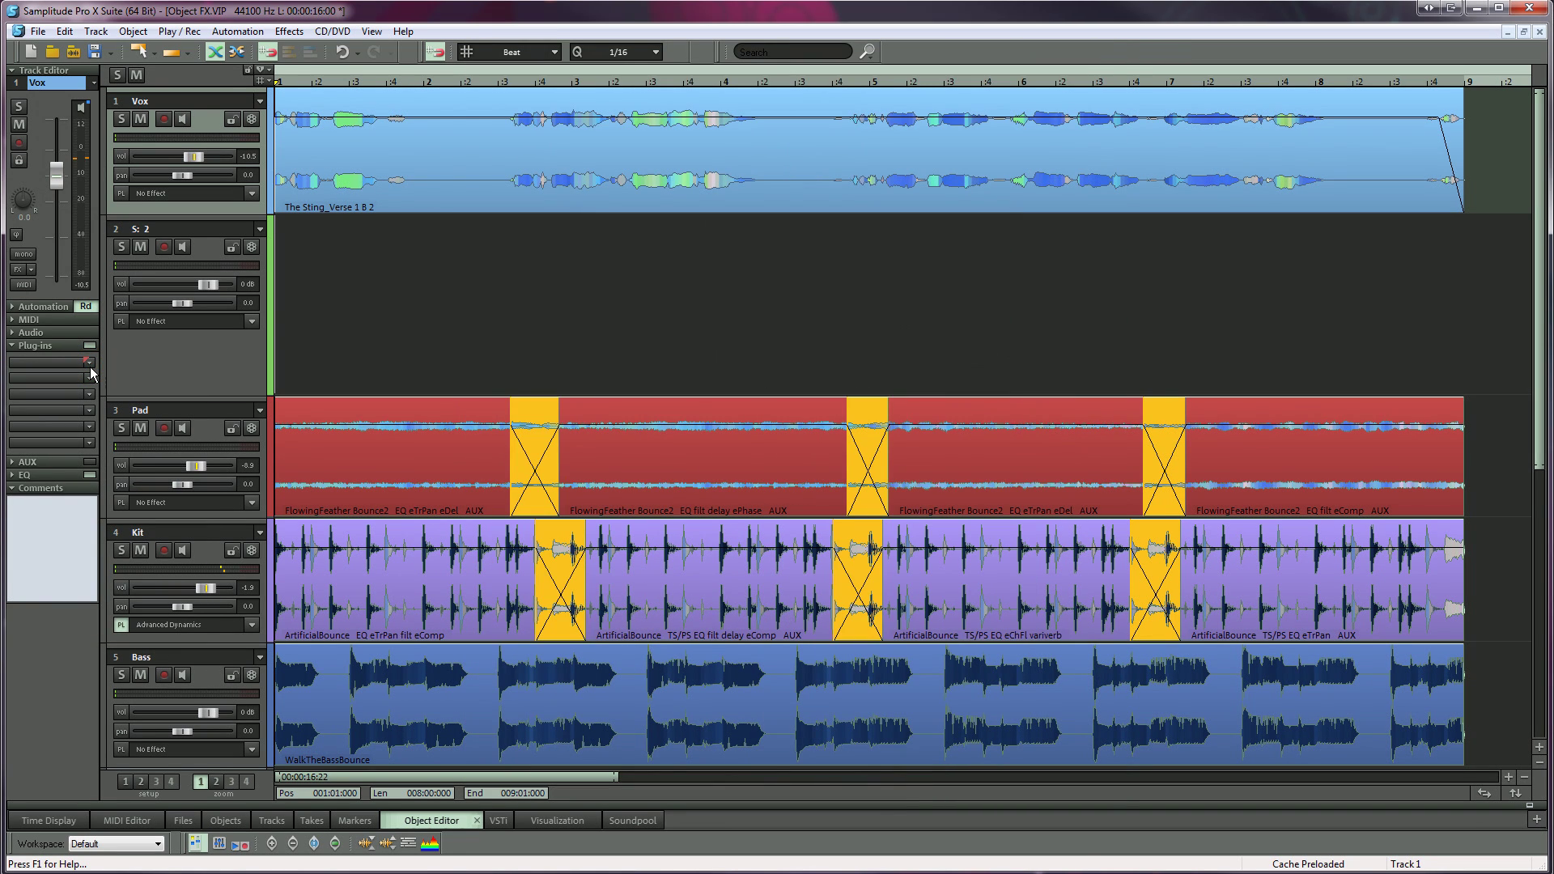
Float the Object Editor, re-dock it at the bottom, and select the Vox object.
double_click(426, 821)
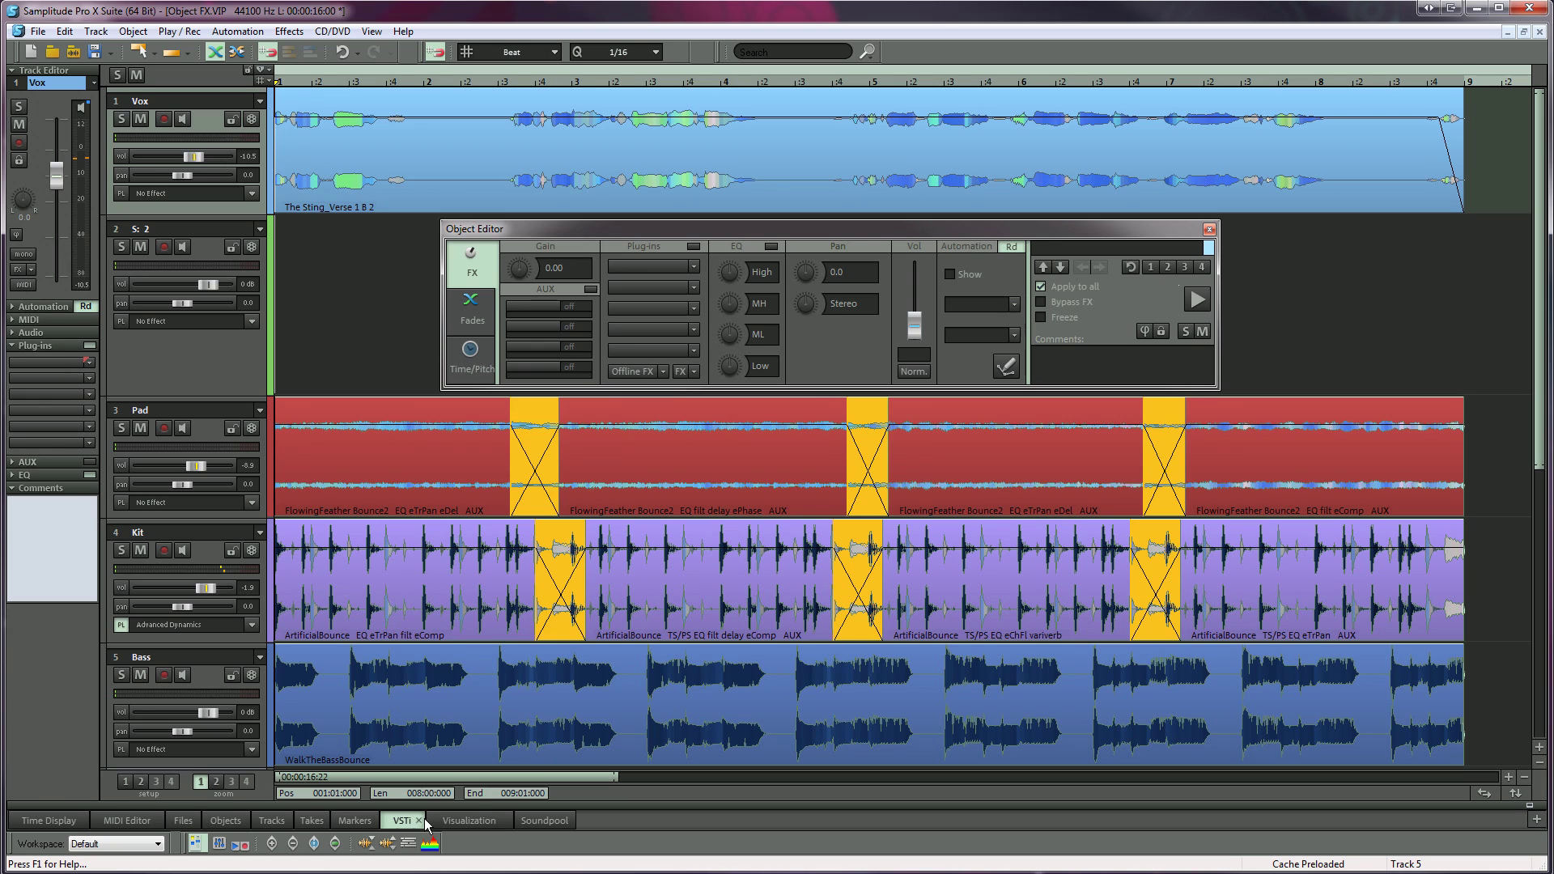
double_click(730, 230)
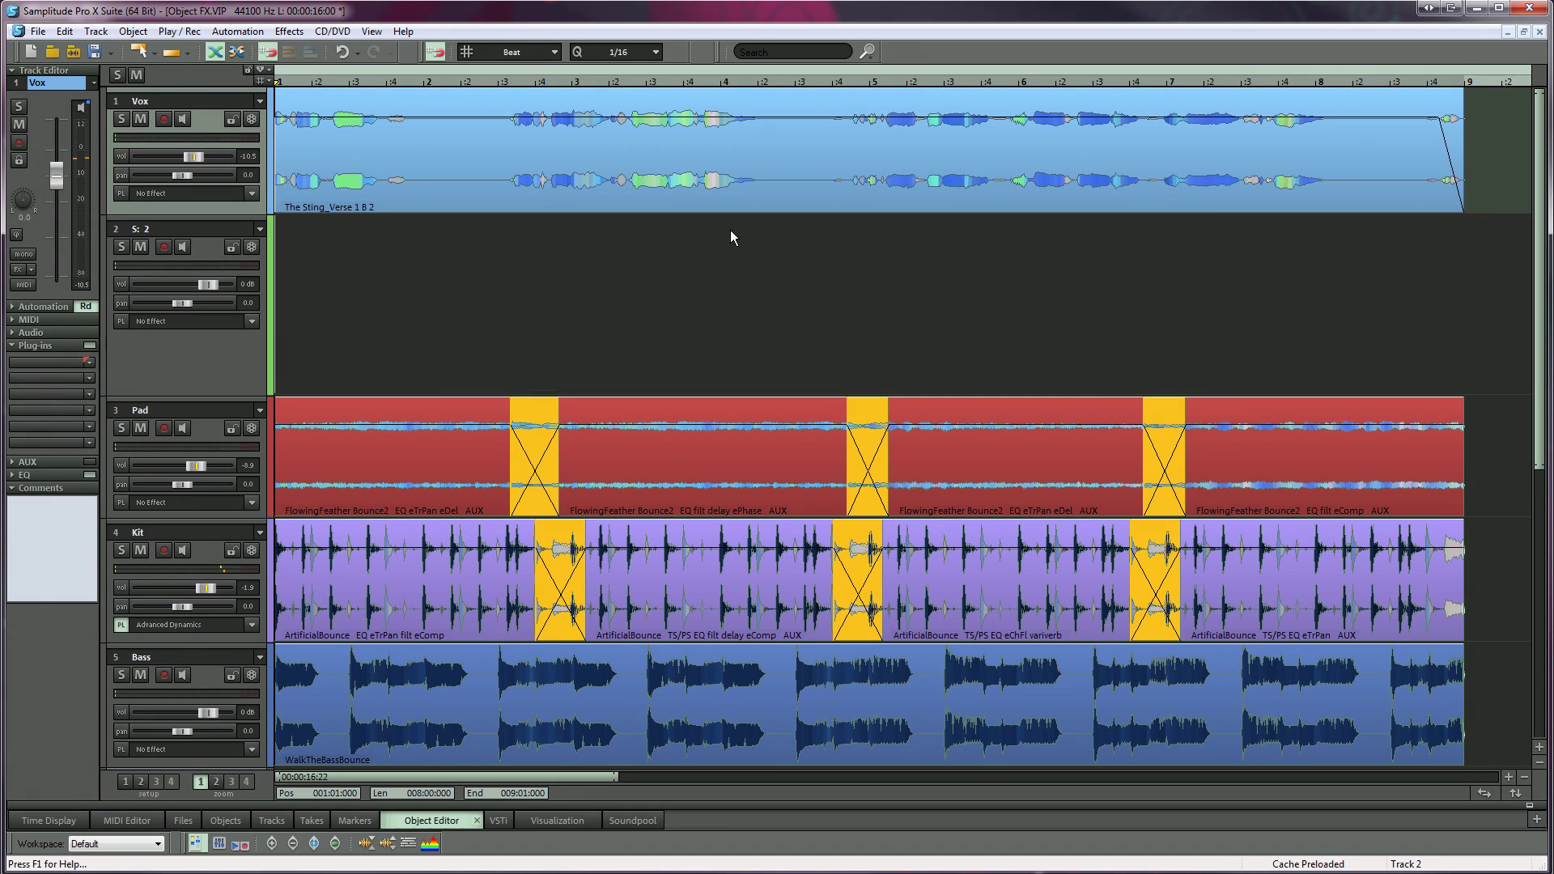
click(726, 199)
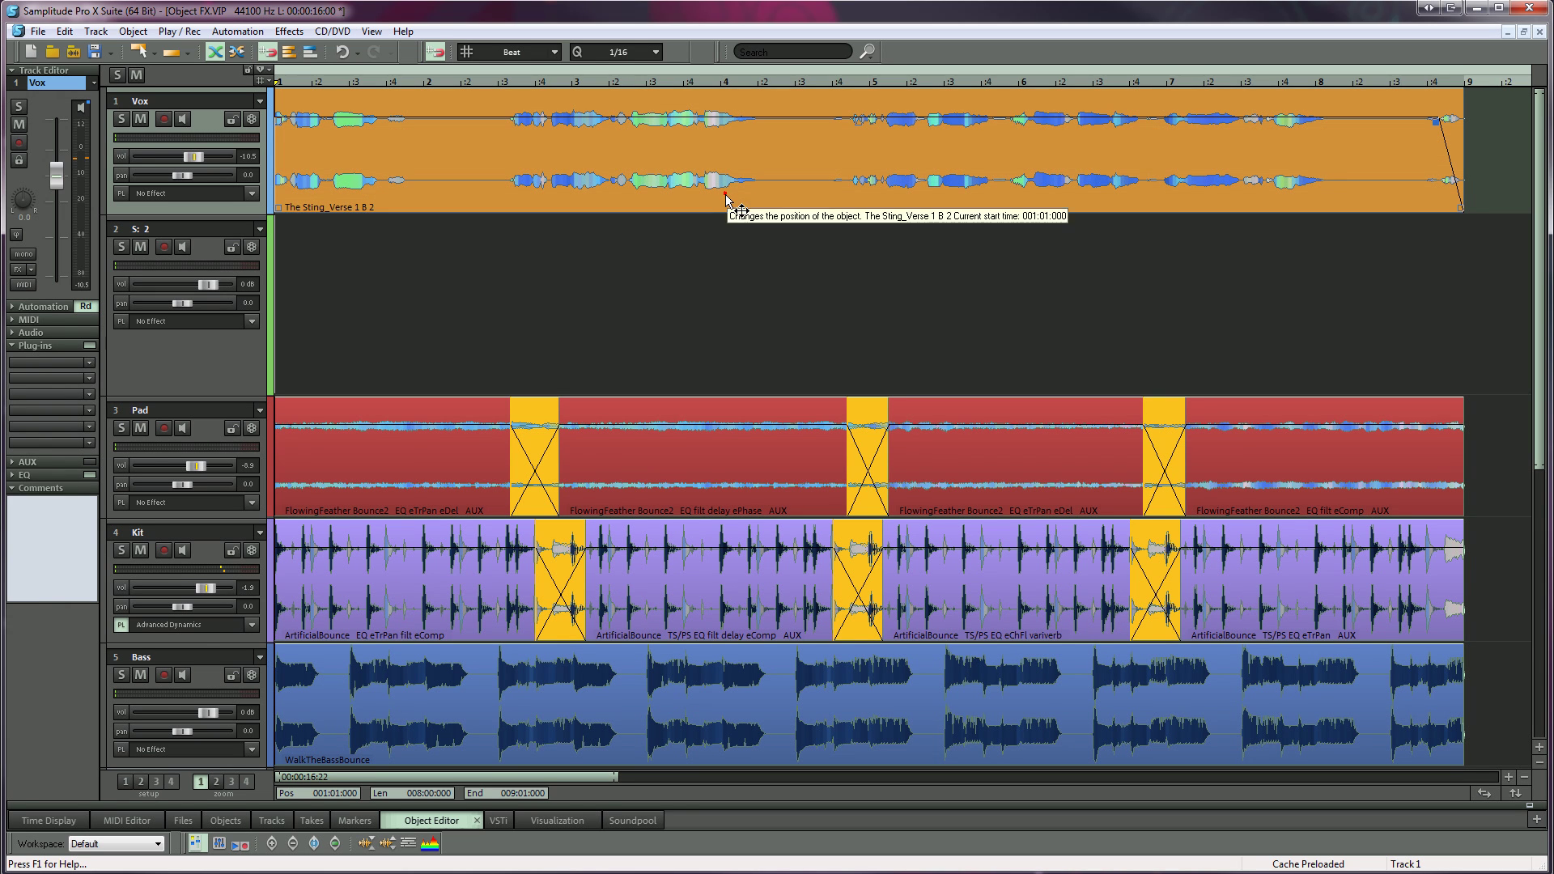
Collapse and reopen the docked Object Editor, then pull it out as a floating window.
double_click(726, 199)
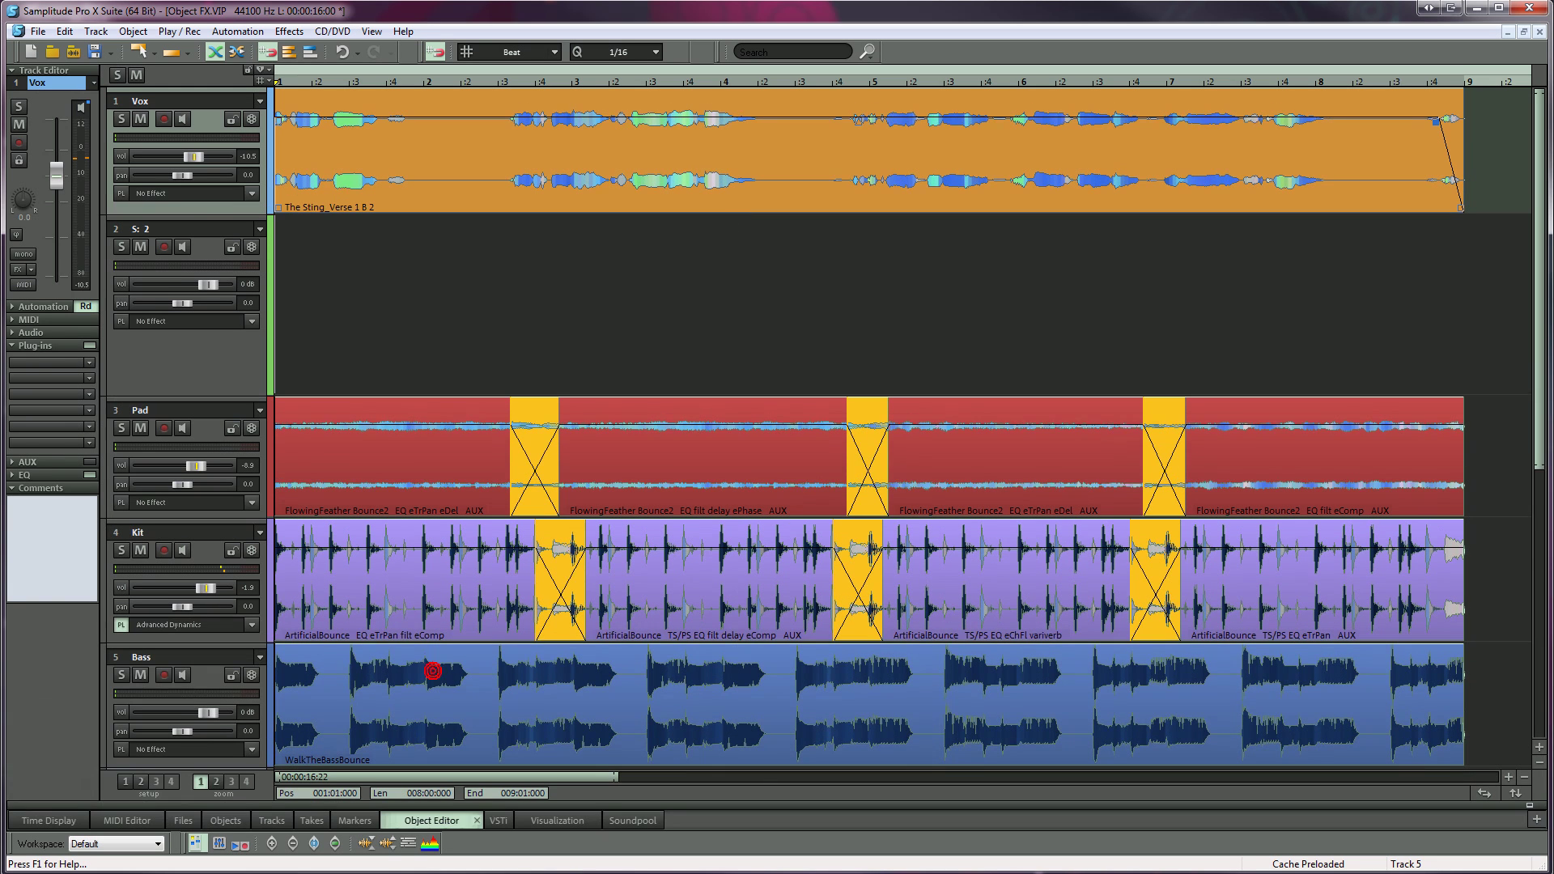
click(433, 676)
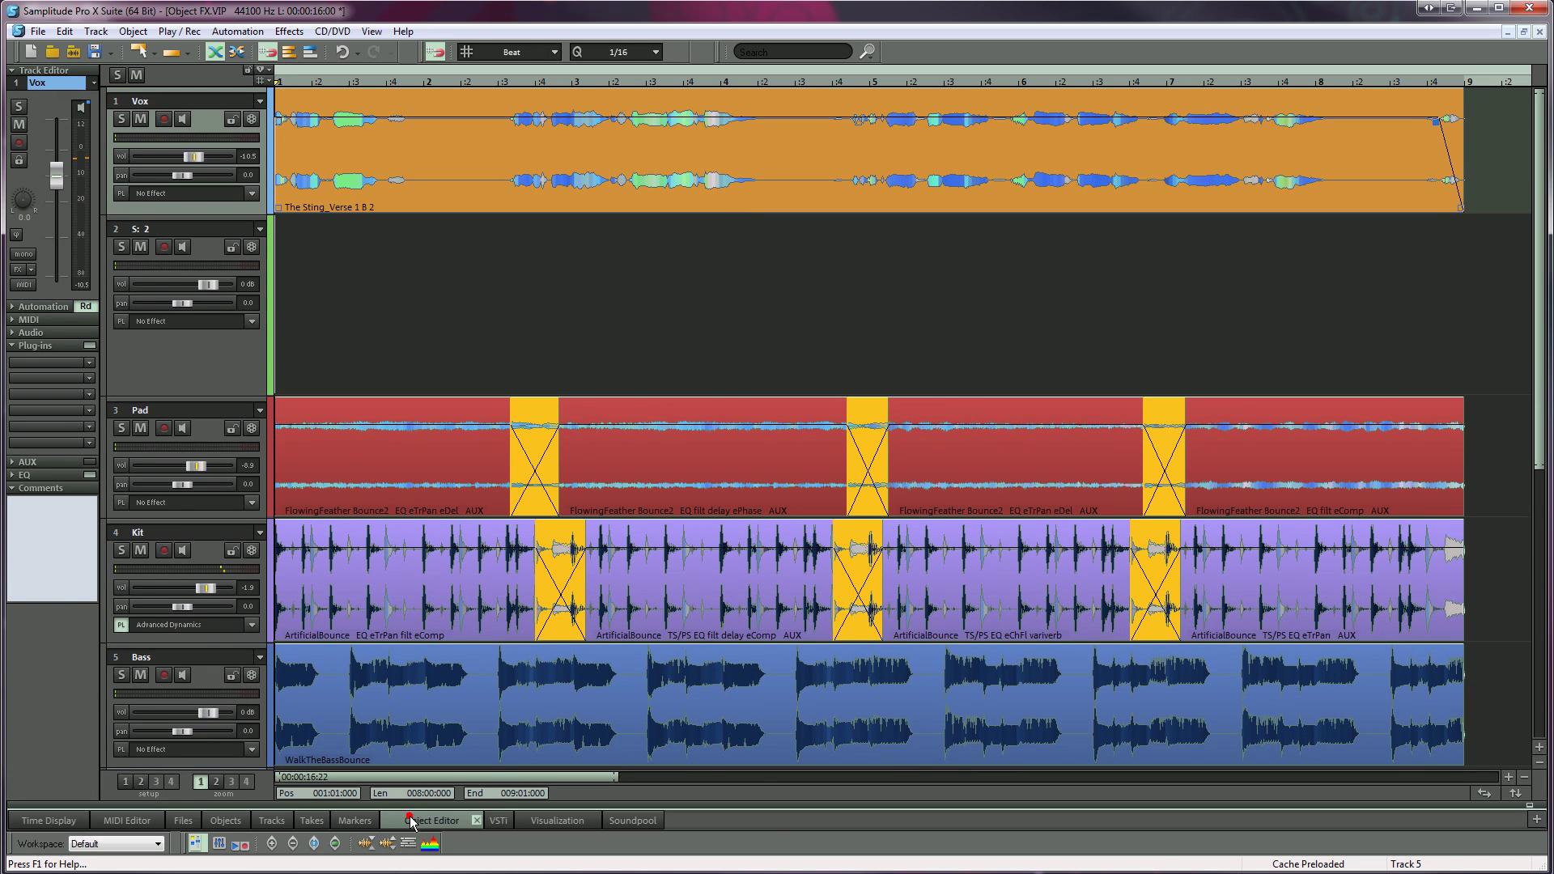
click(411, 821)
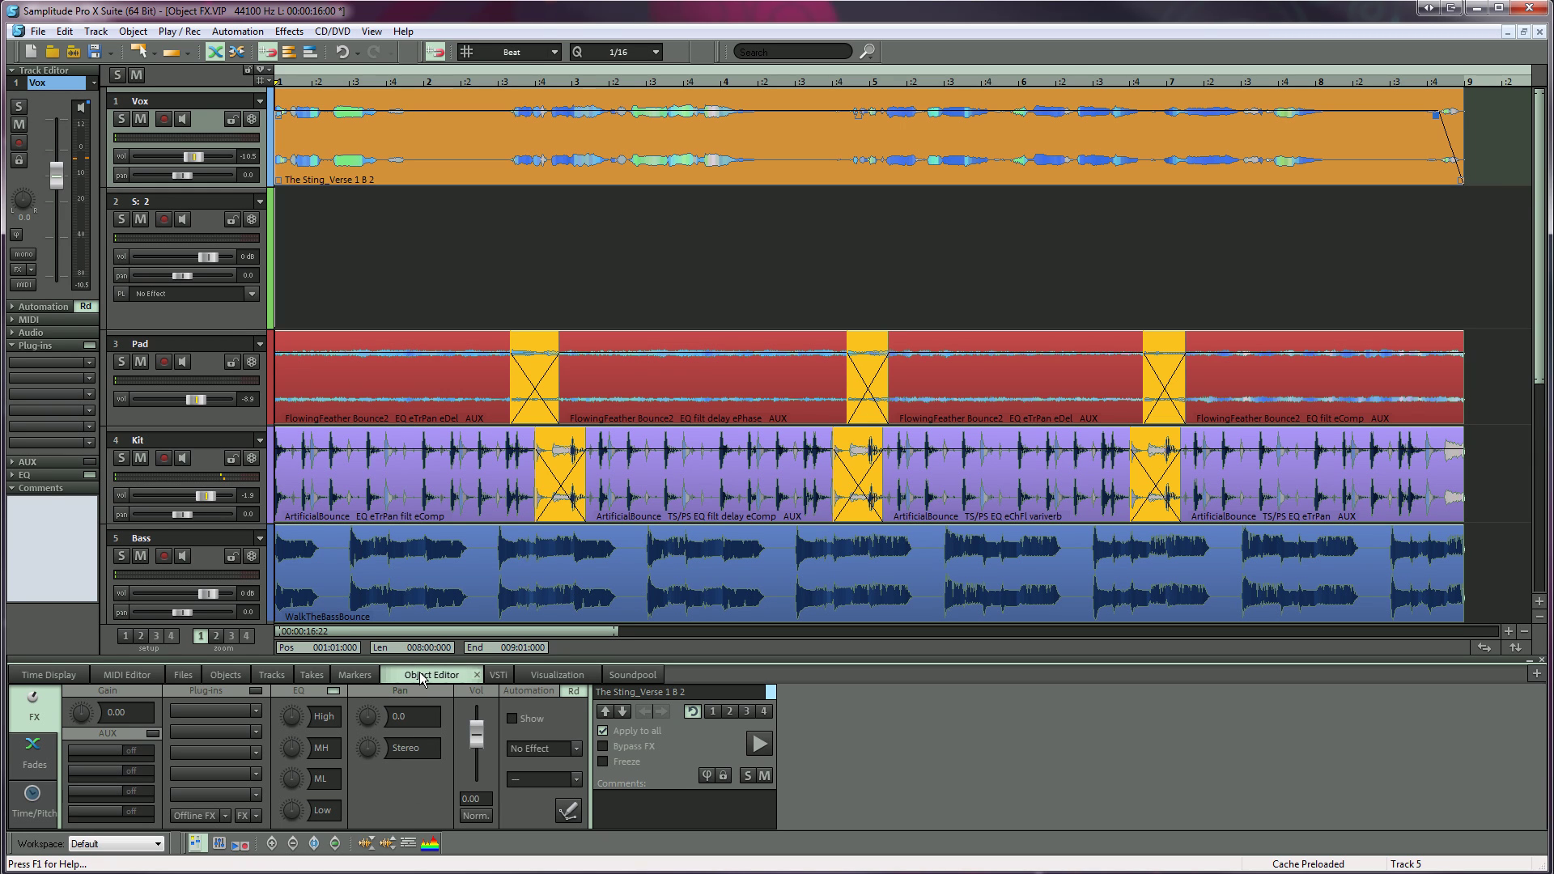
drag(421, 678, 718, 228)
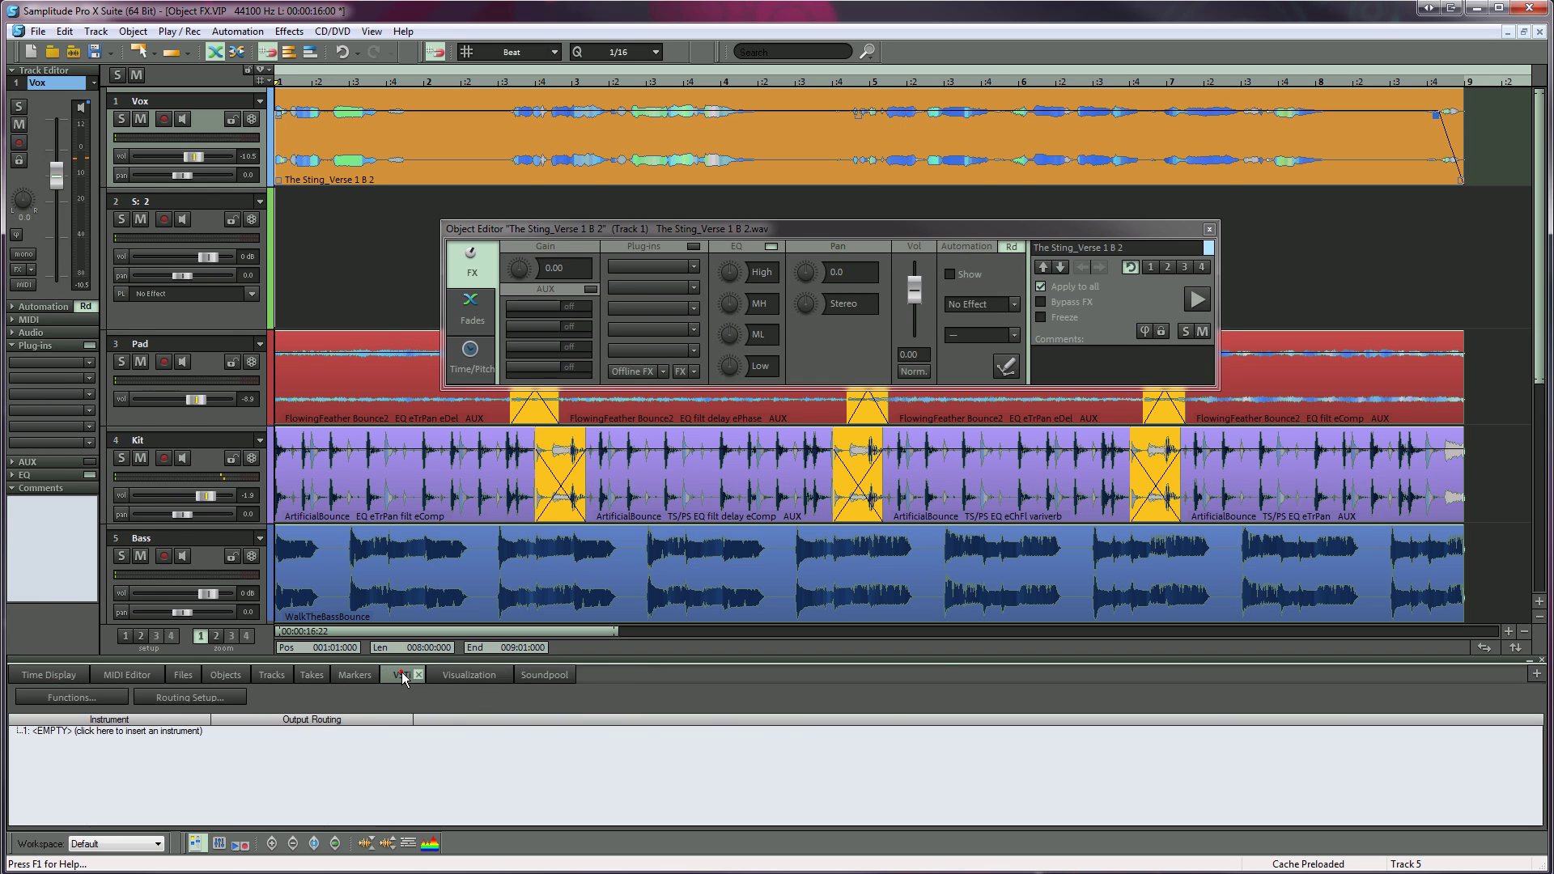
double_click(718, 229)
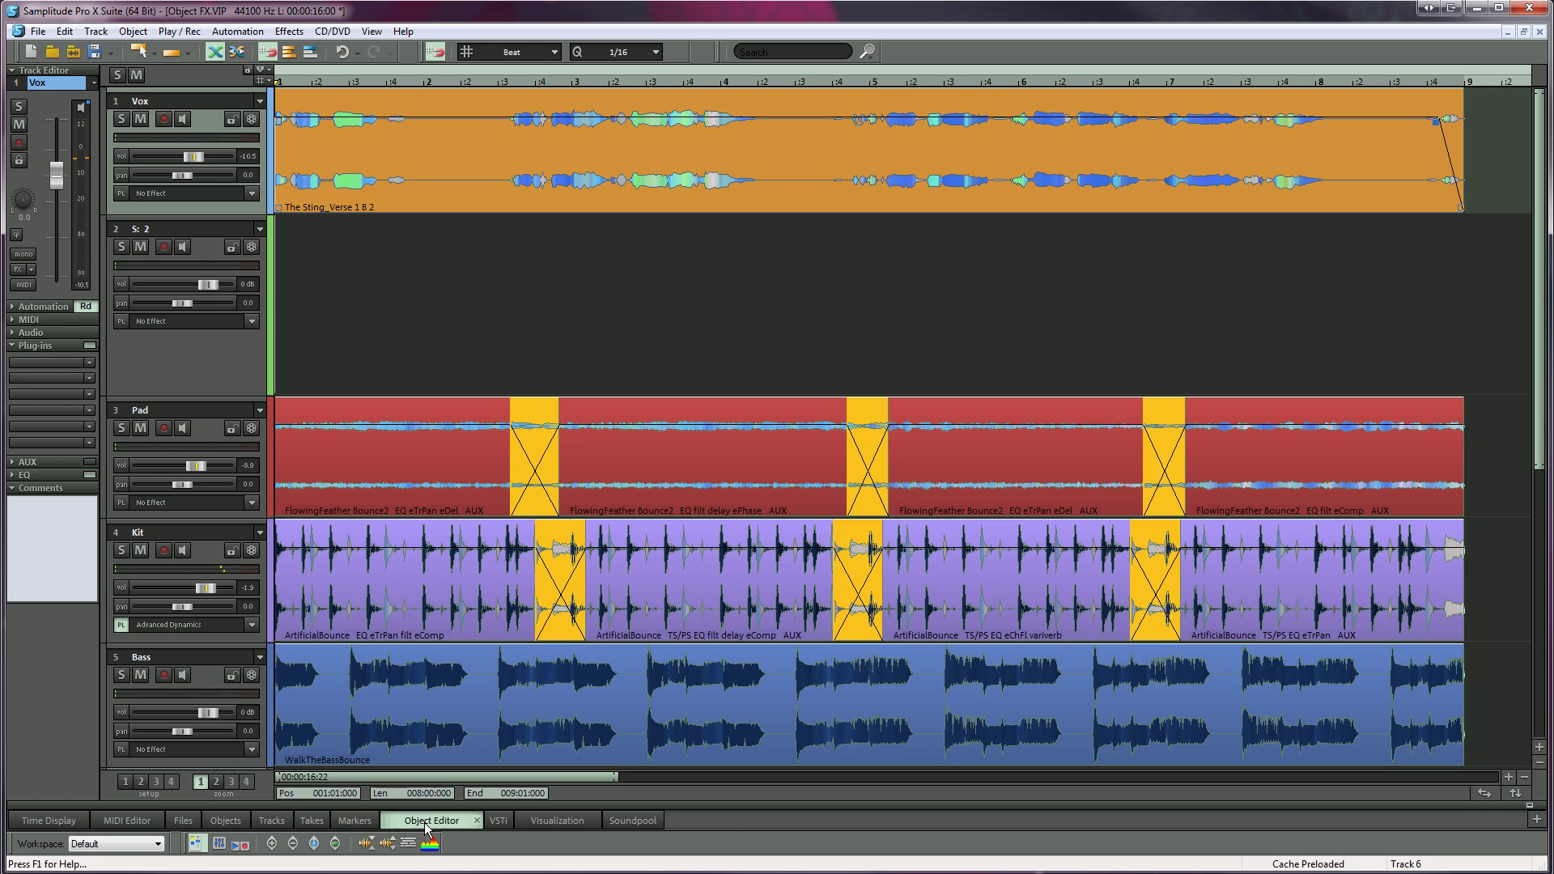
drag(424, 822, 837, 227)
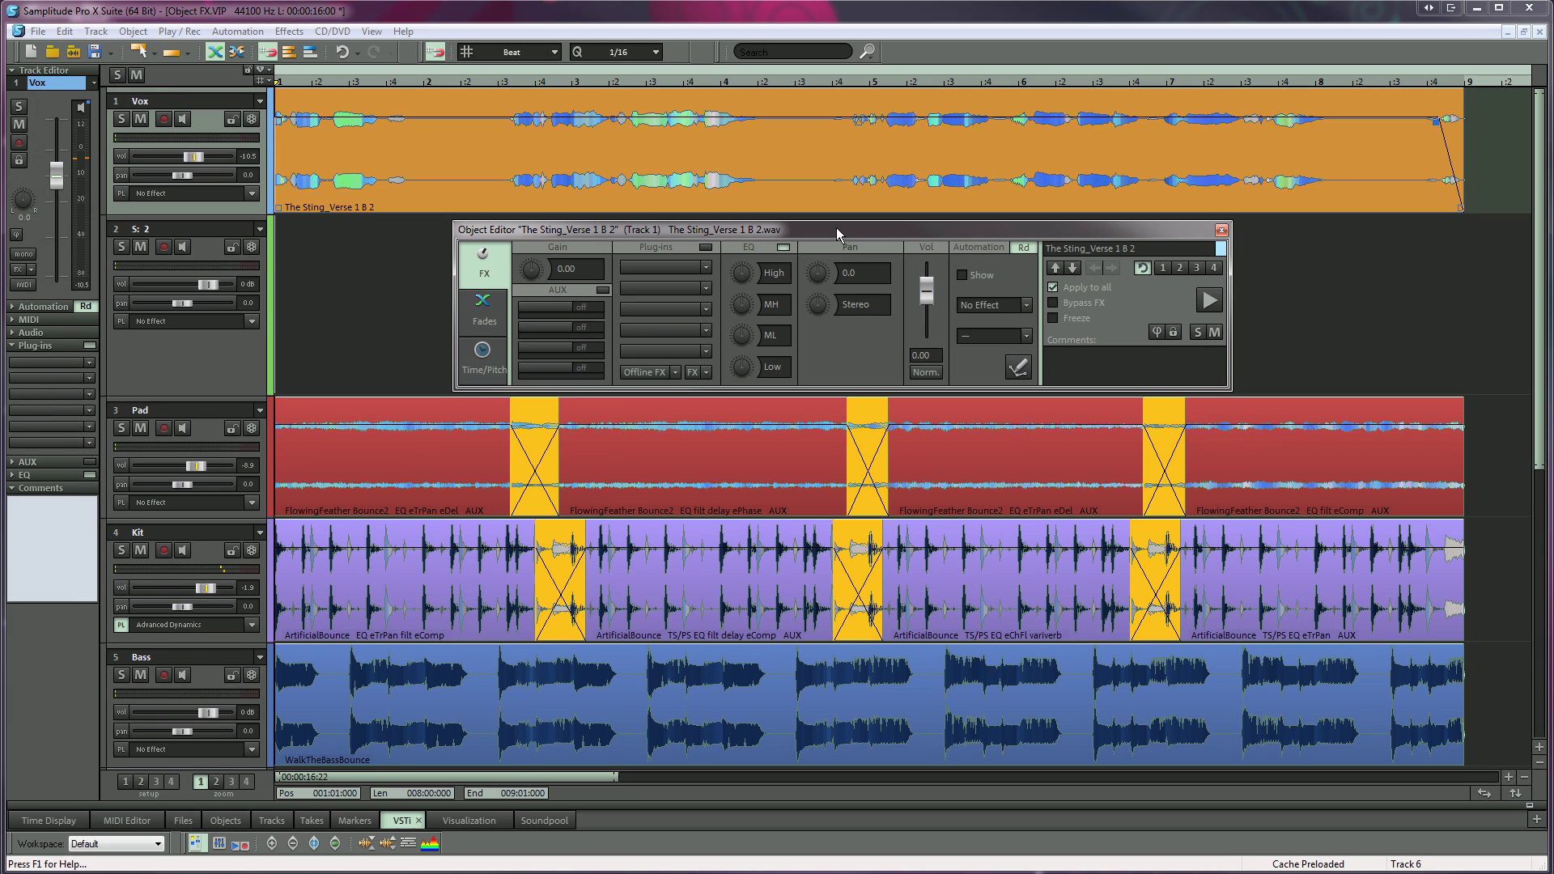
drag(837, 227, 412, 824)
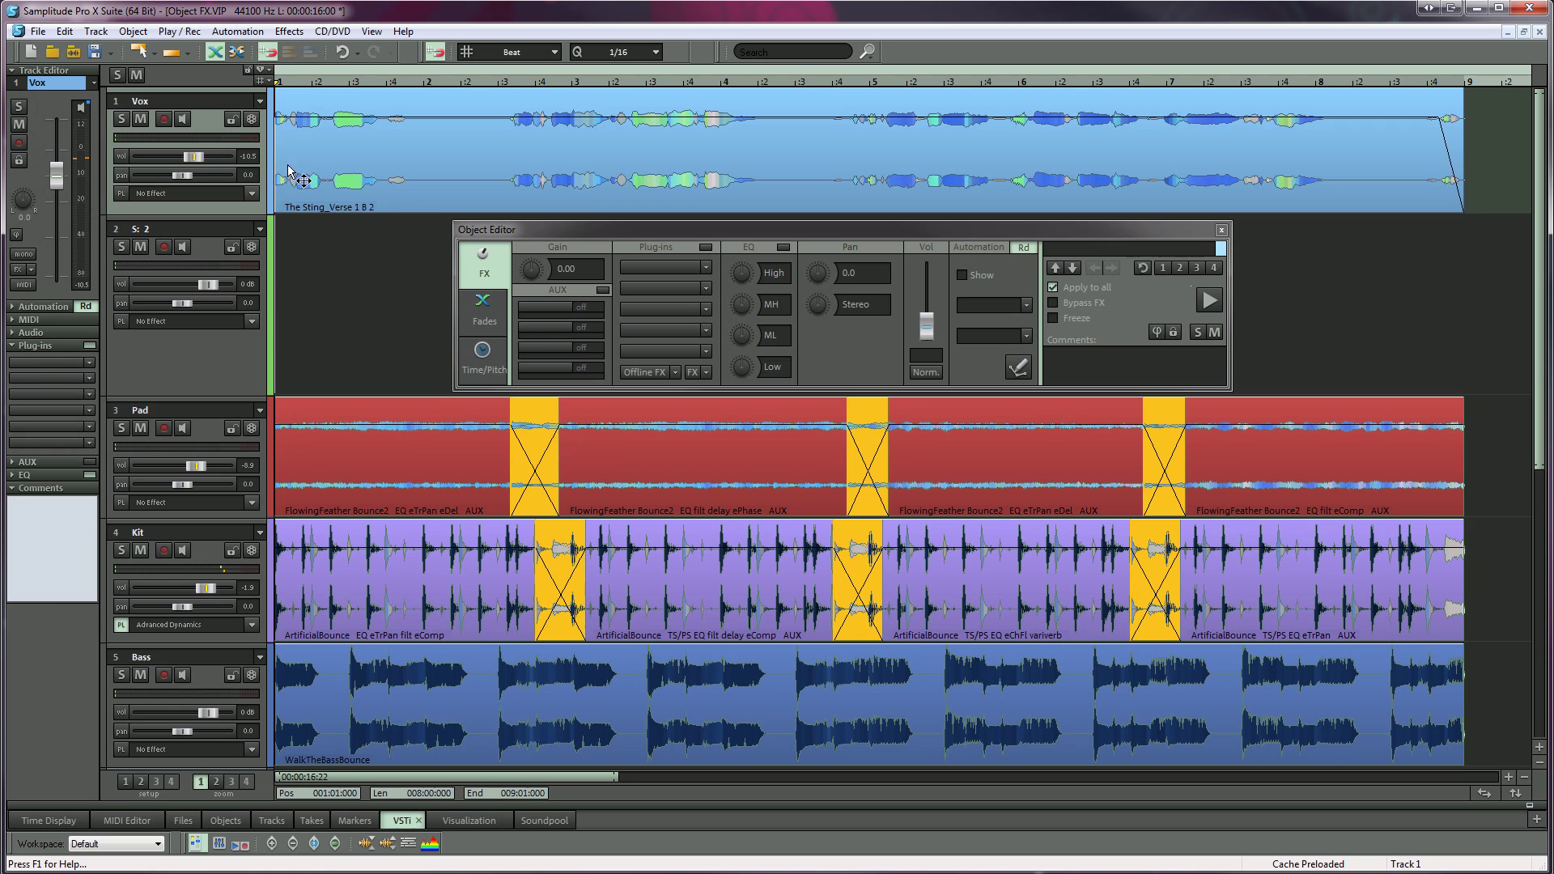
Inspect the effects on the Vox object, the four Pad objects, and Kit object ArtificialBounce.
click(368, 197)
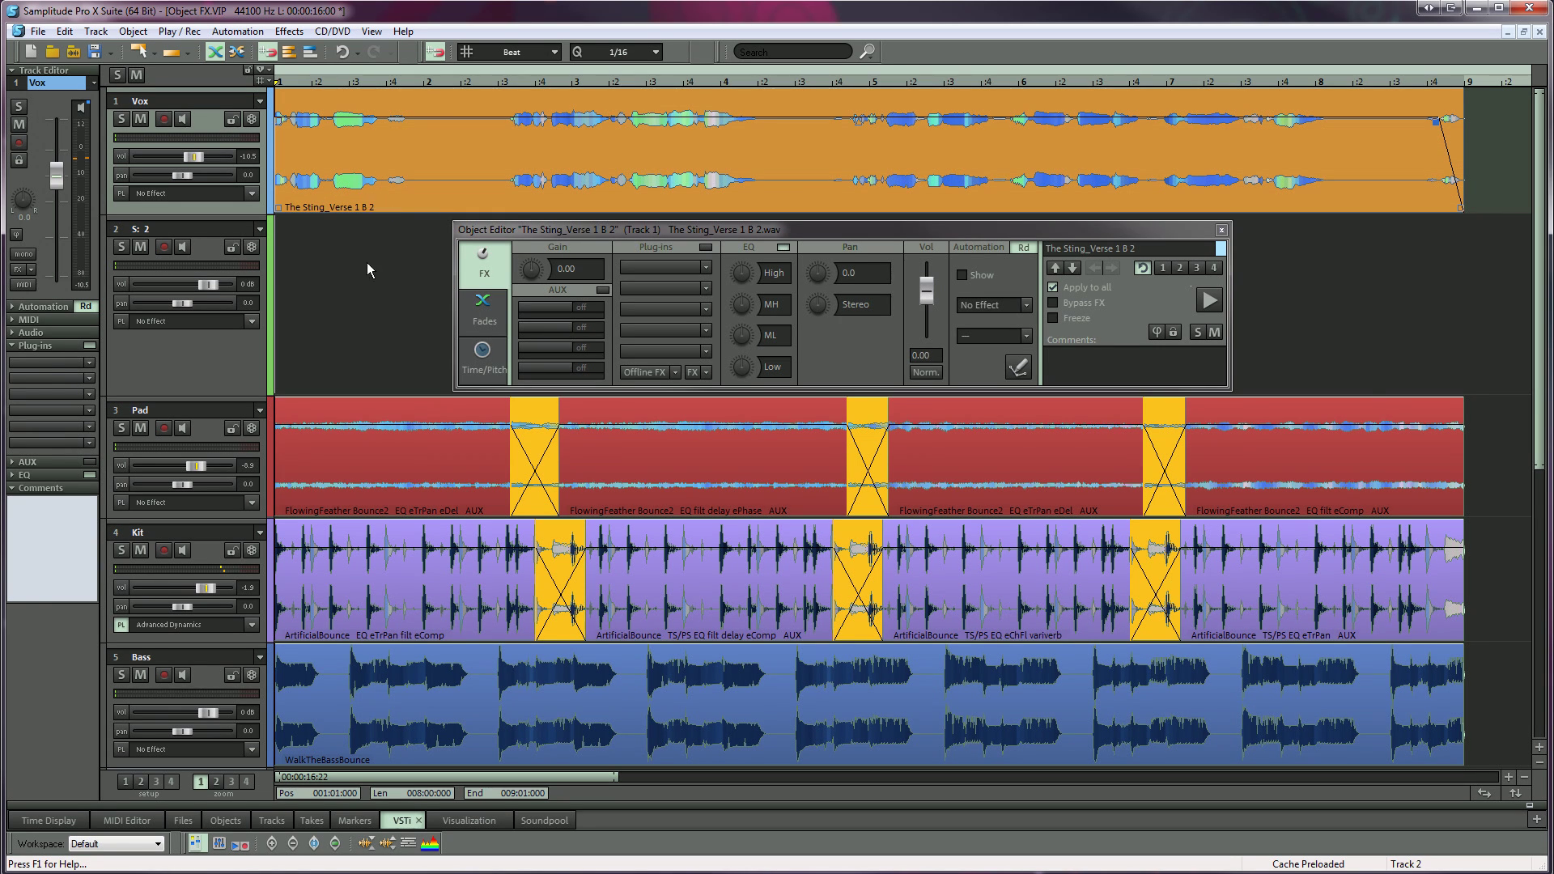
click(343, 492)
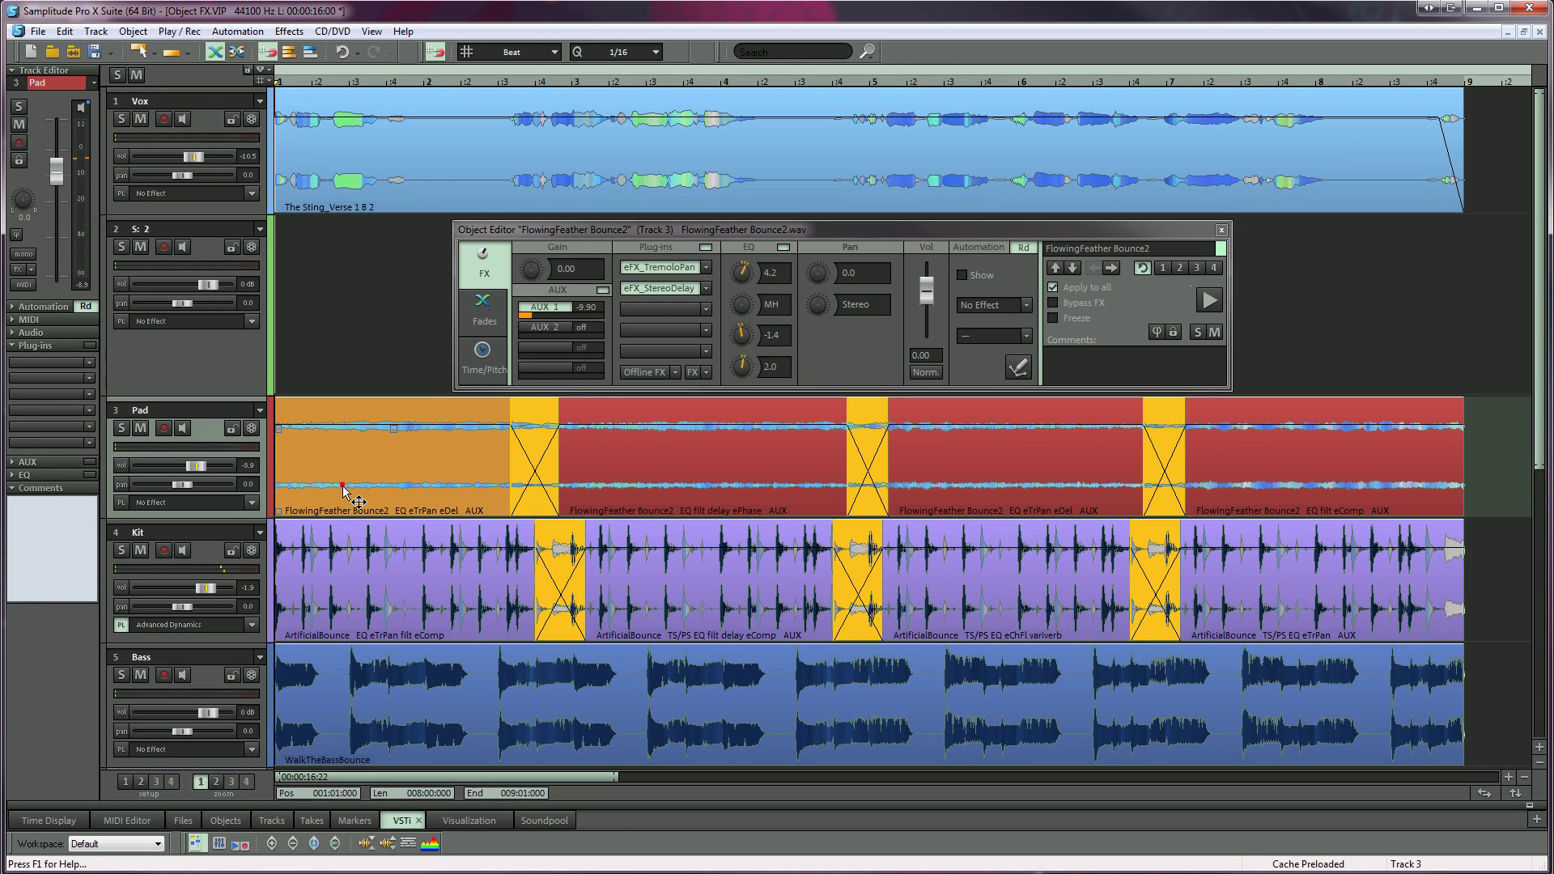
click(601, 484)
click(930, 487)
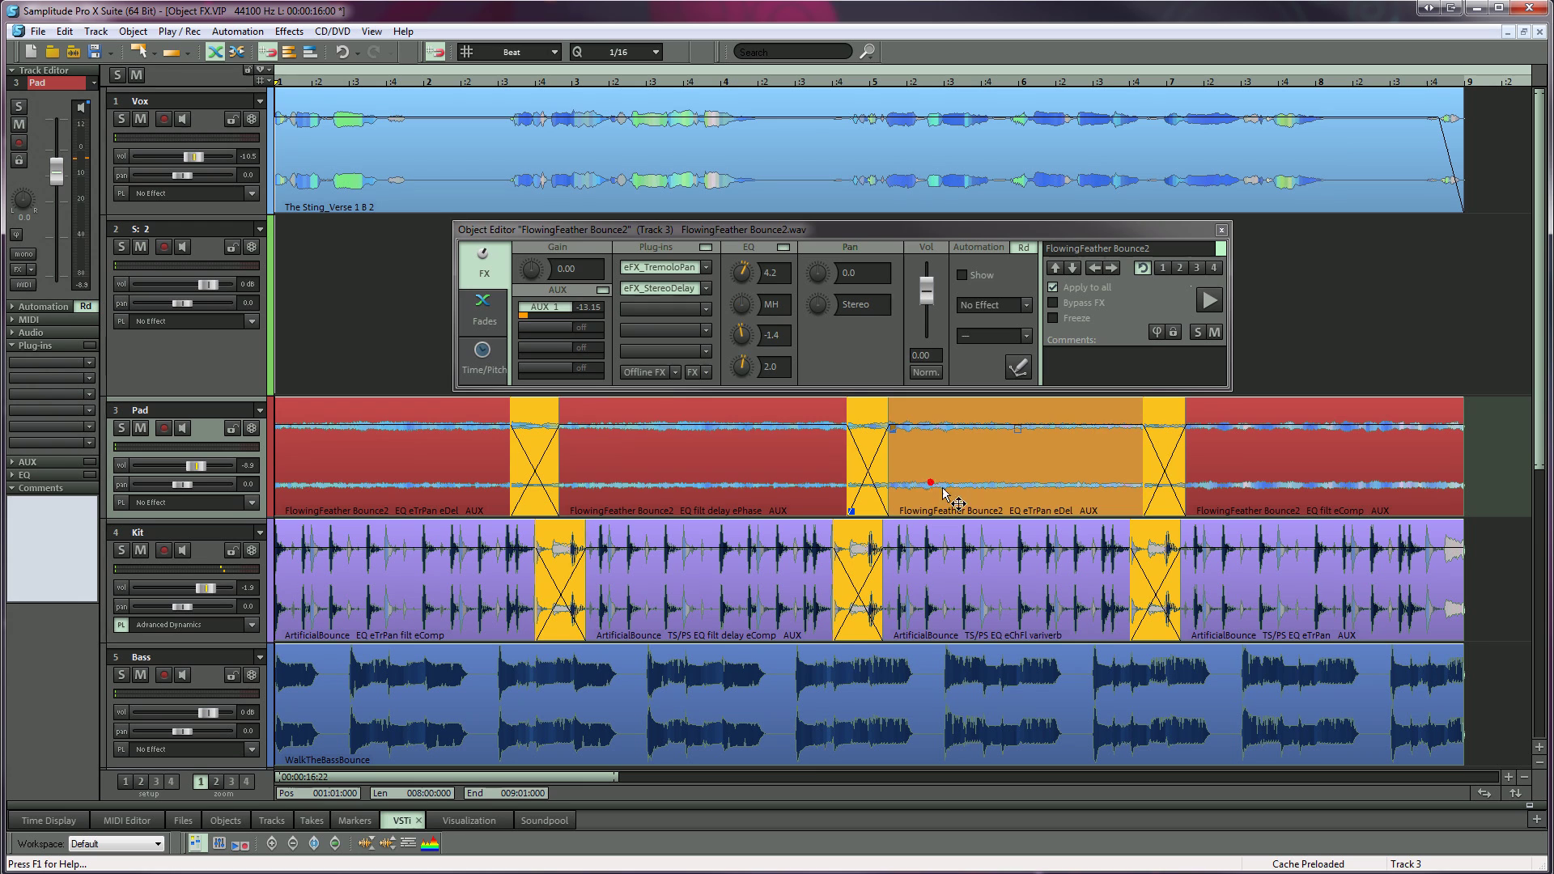
click(1275, 500)
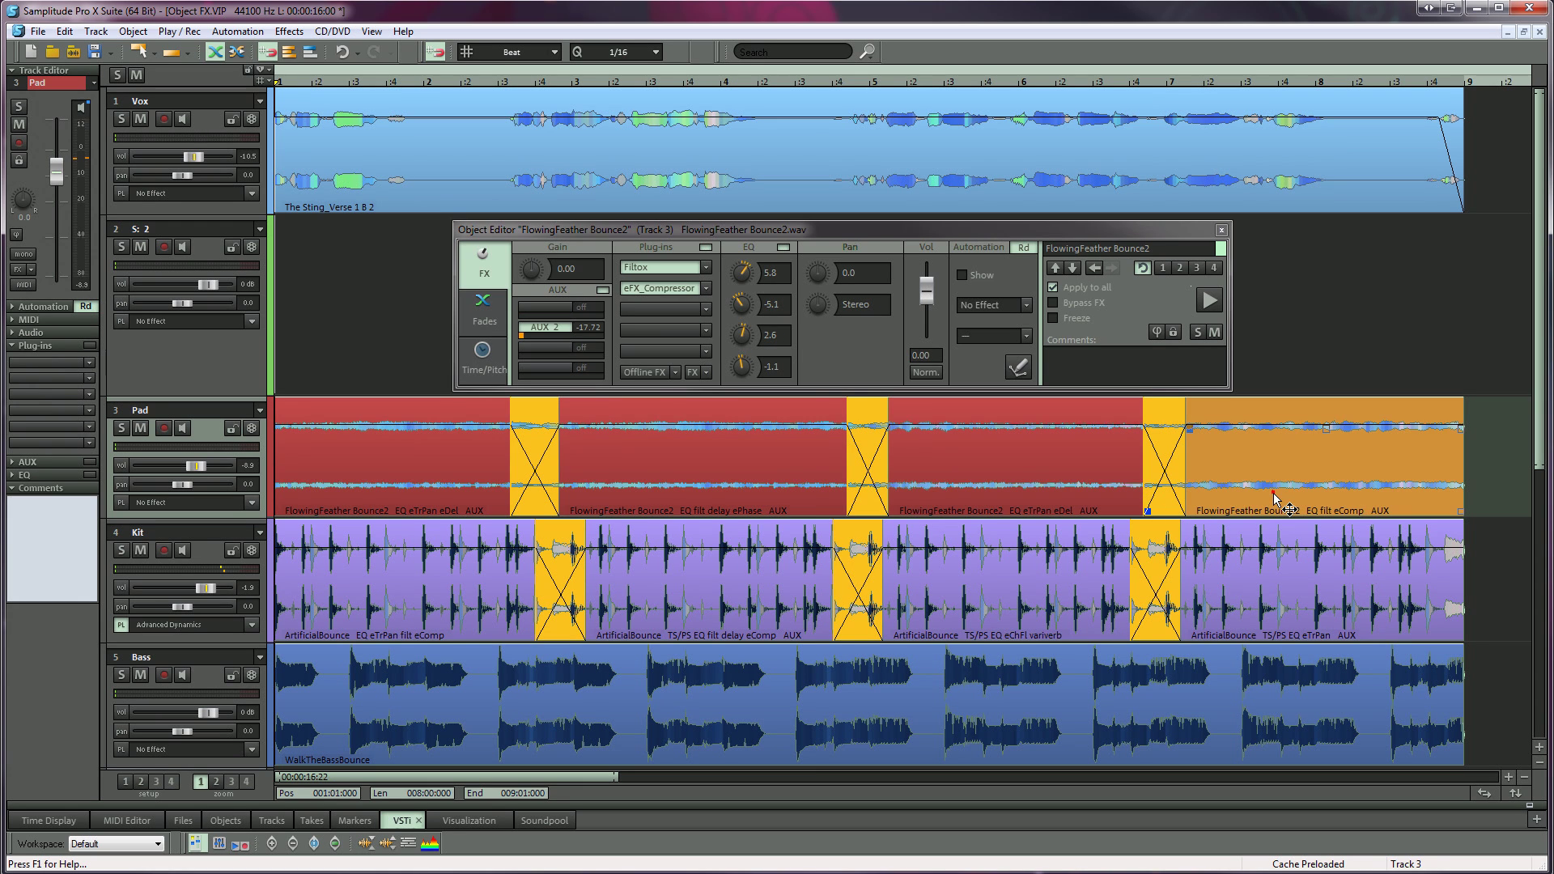
click(388, 606)
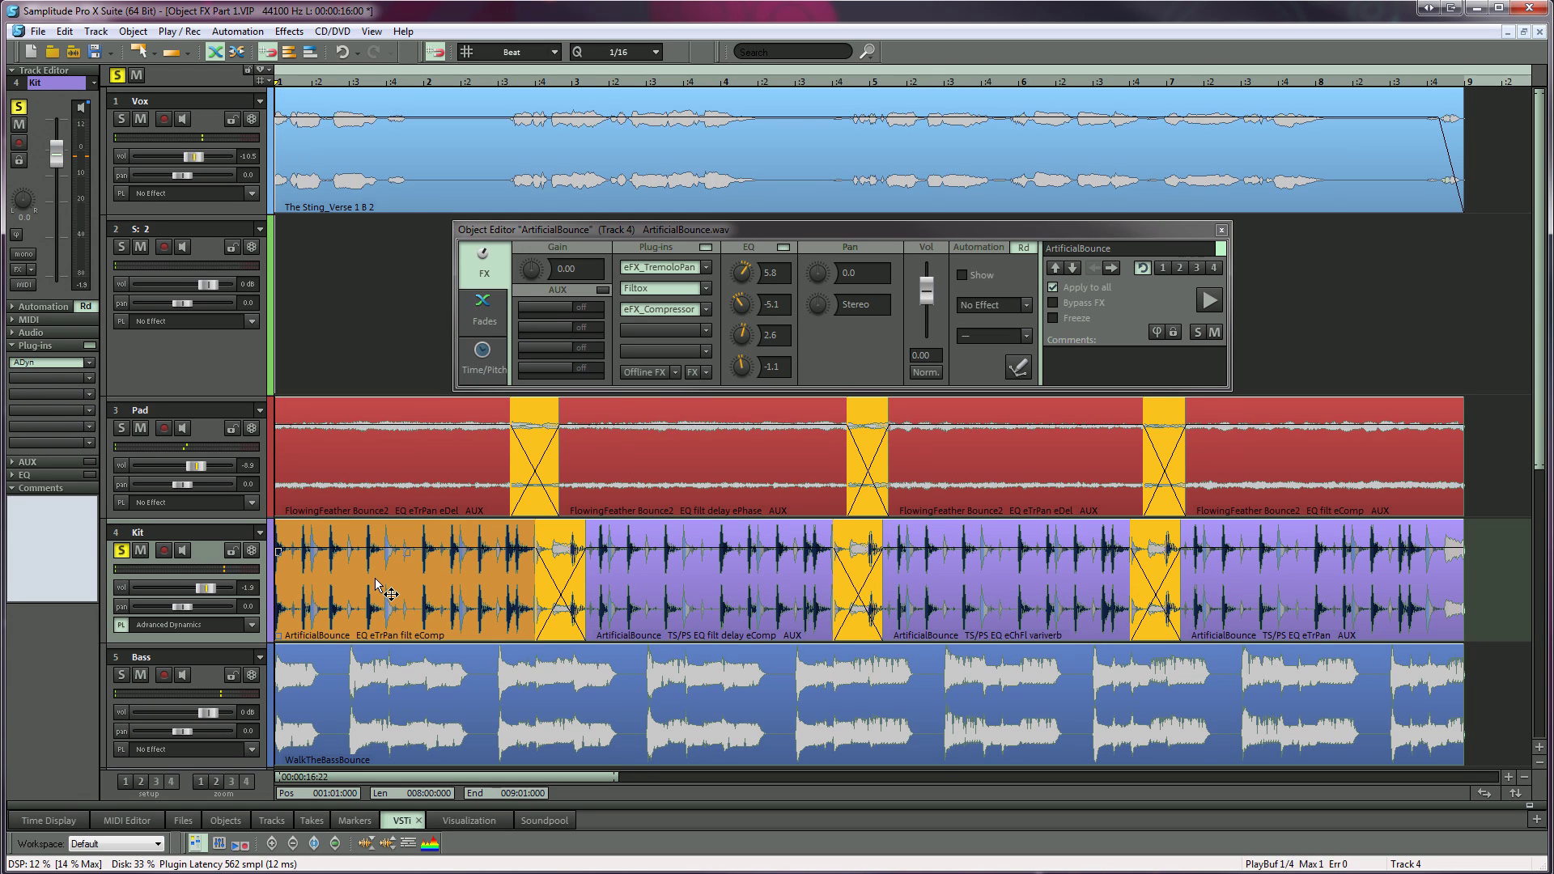
Start playback and switch on the vocal object's AUX 1, 2, 3 and 4 sends.
key(space)
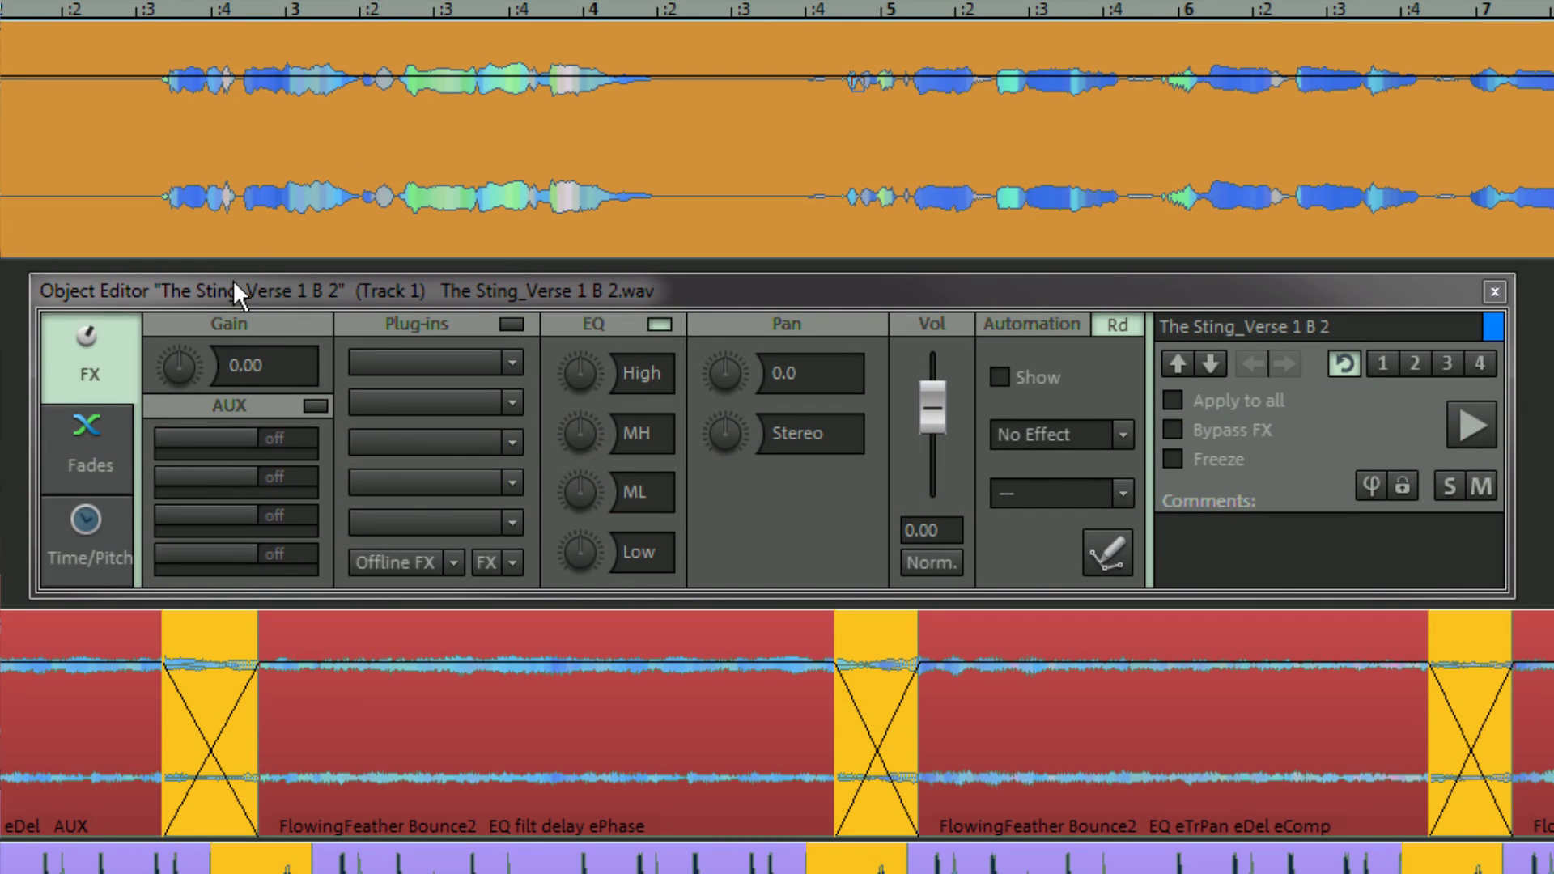
scroll(182, 366, down, 4)
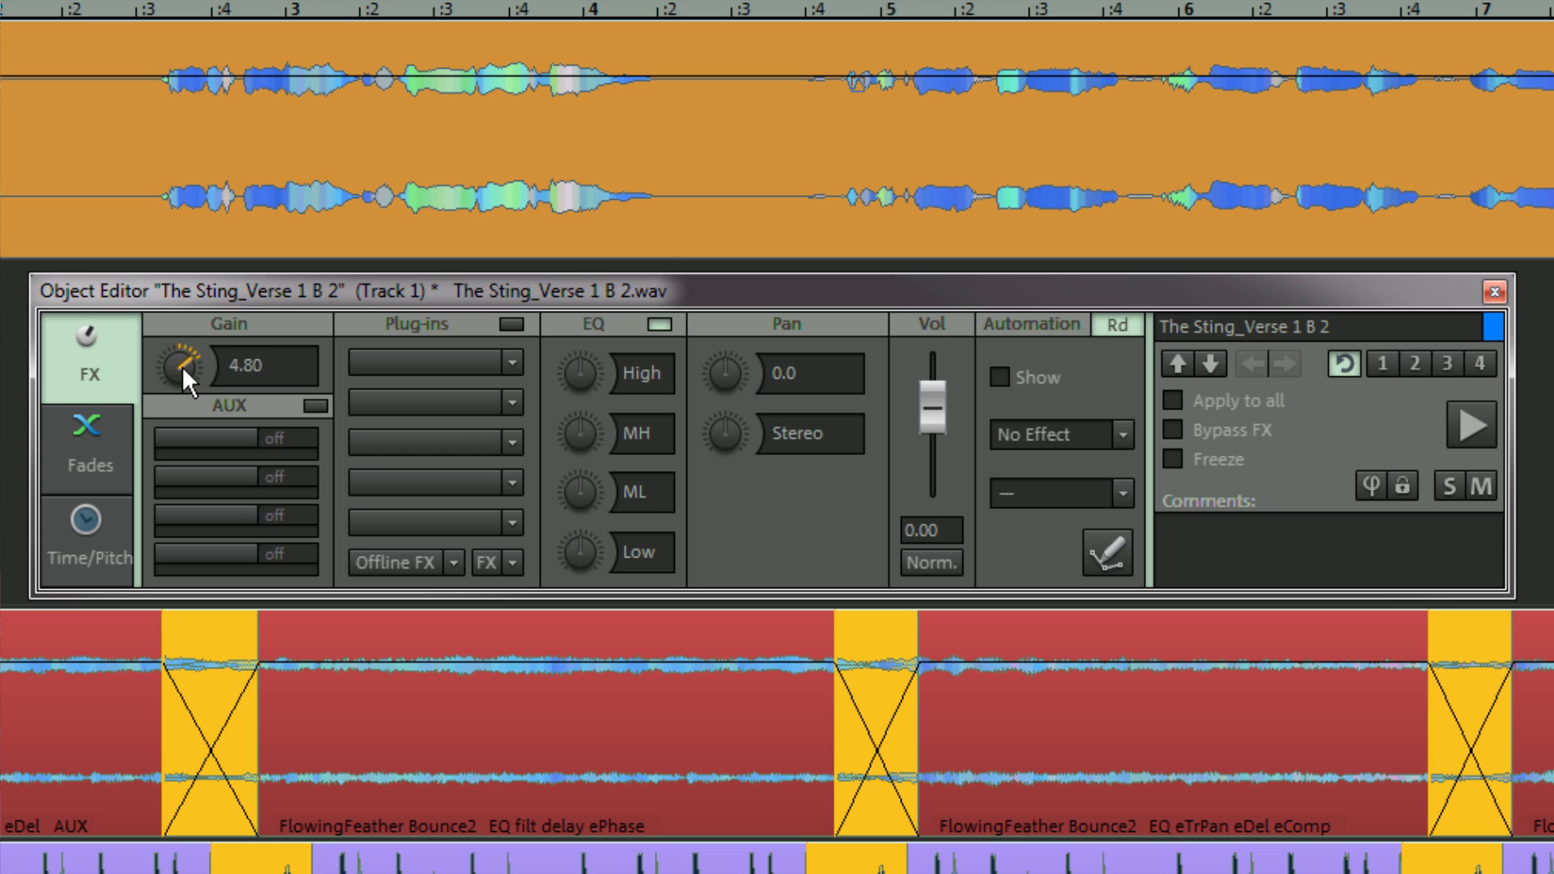
scroll(183, 365, up, 4)
click(173, 437)
click(170, 477)
click(179, 526)
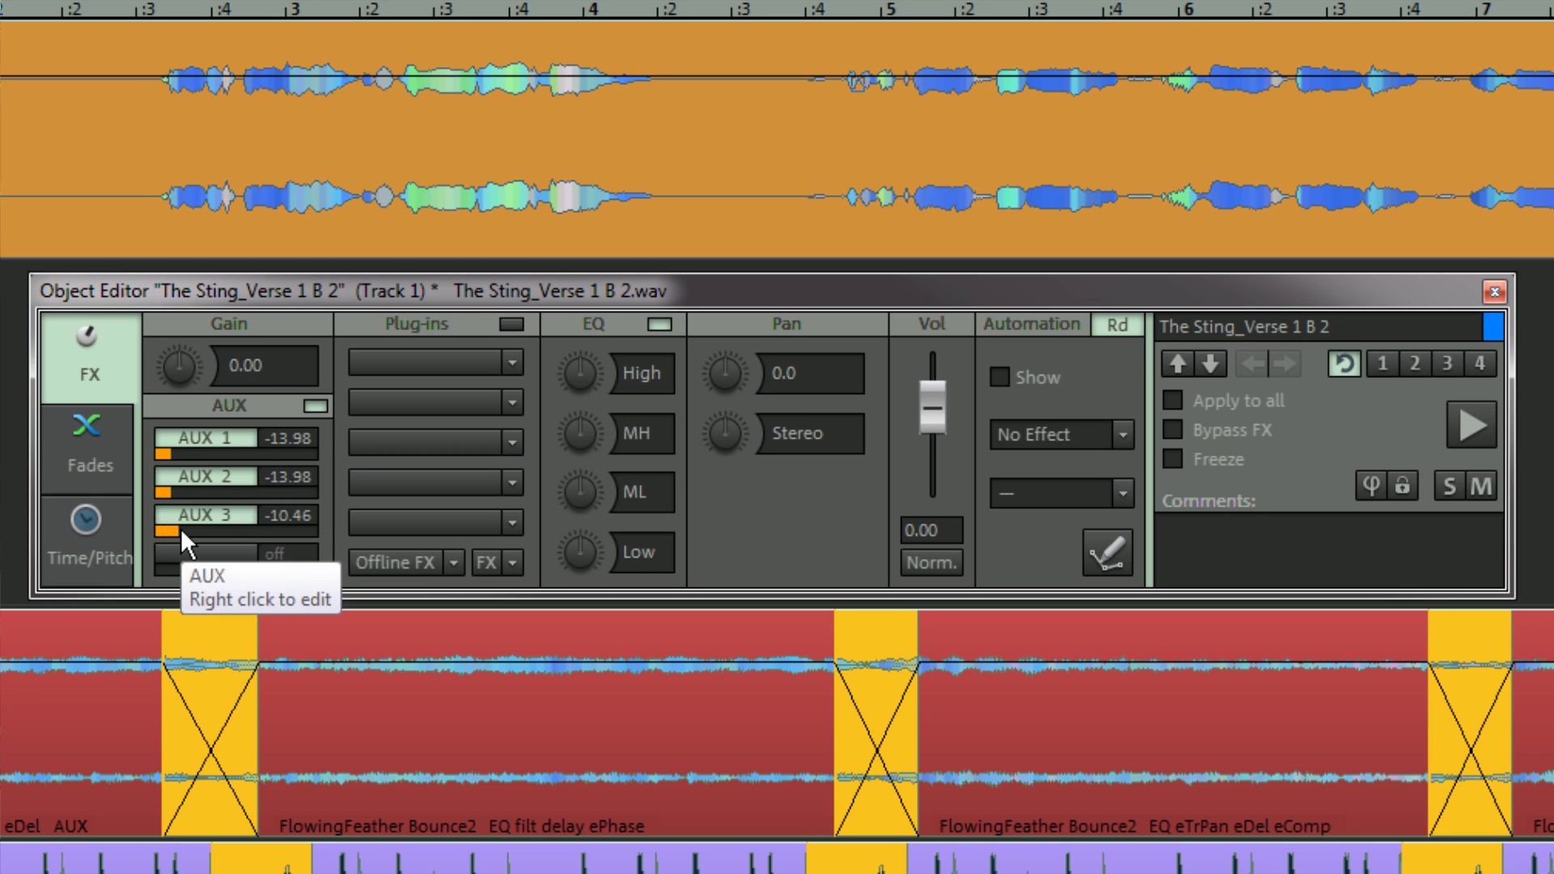
click(179, 567)
Set the object EQ to 4.0 High, -3.0 mid-high and 2.0 mid-low.
click(512, 361)
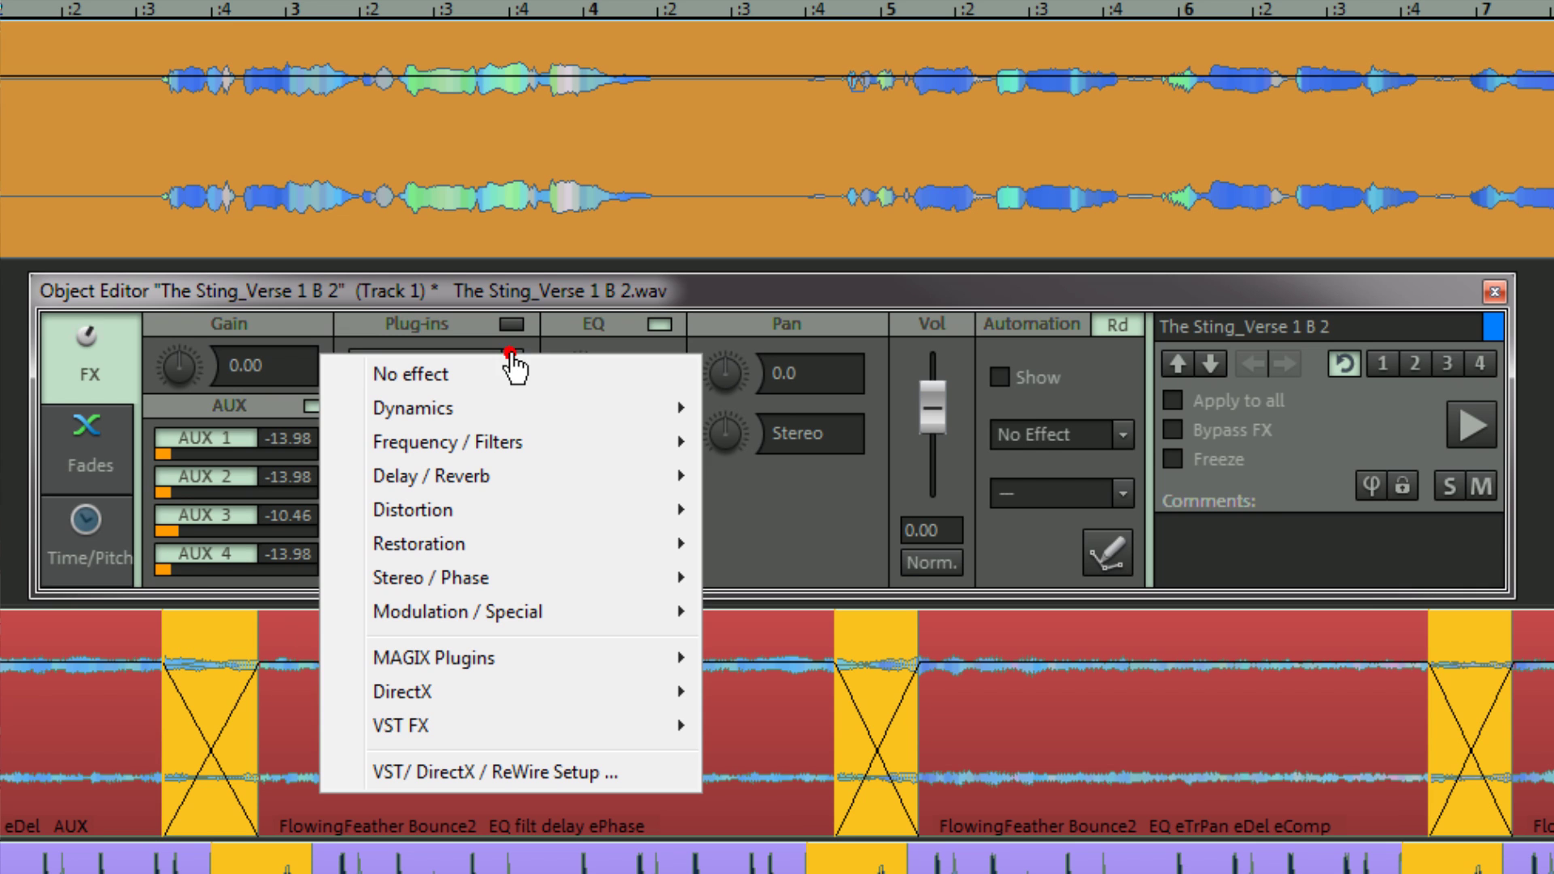
click(513, 371)
scroll(576, 381, up, 4)
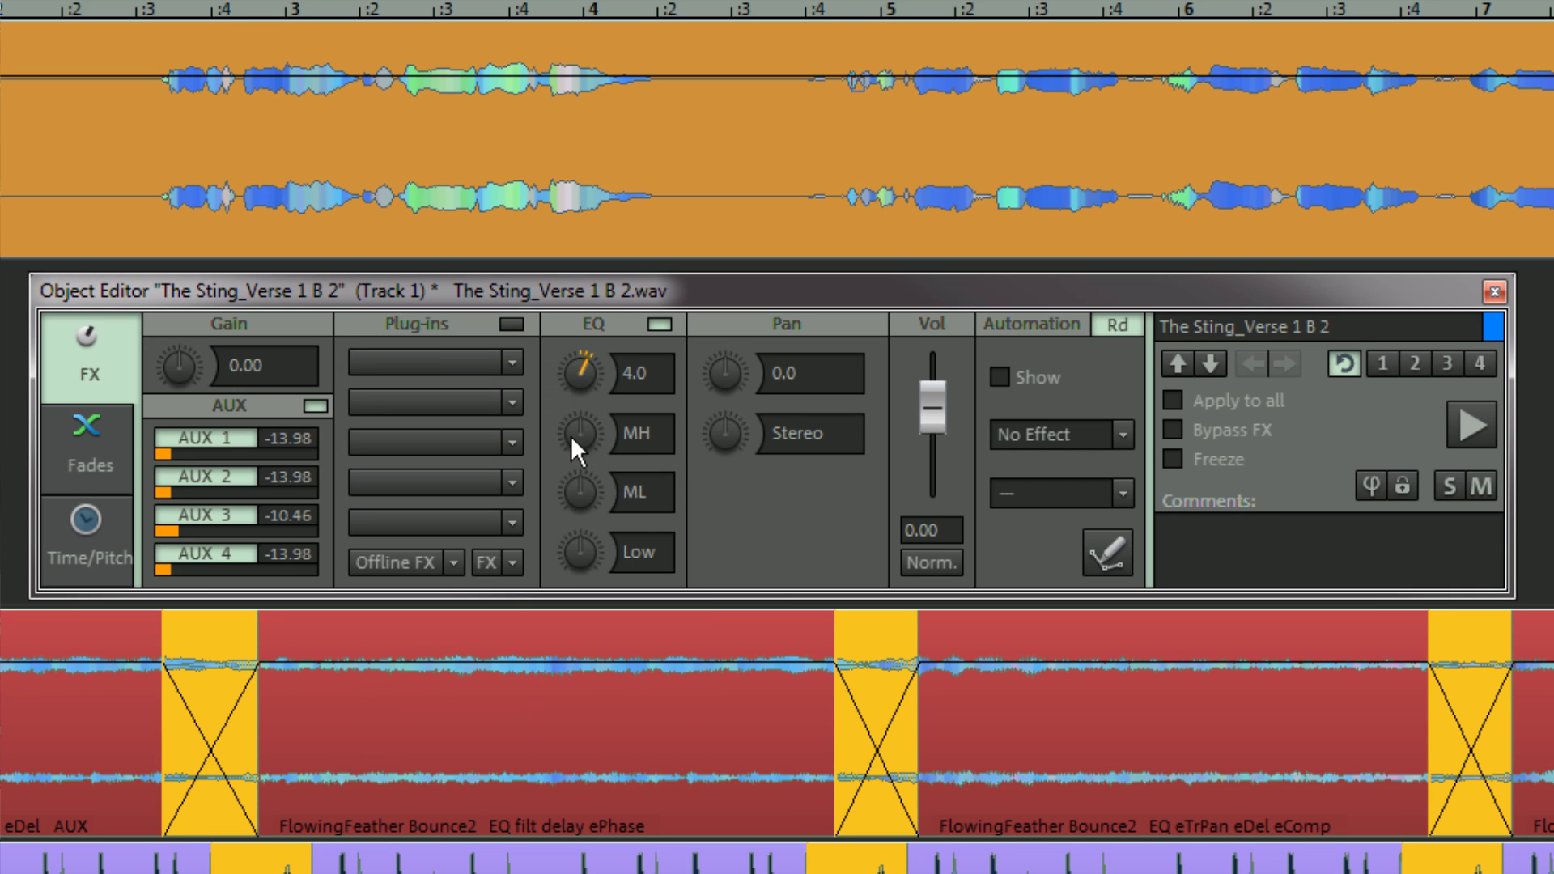
scroll(571, 434, down, 3)
scroll(577, 500, up, 2)
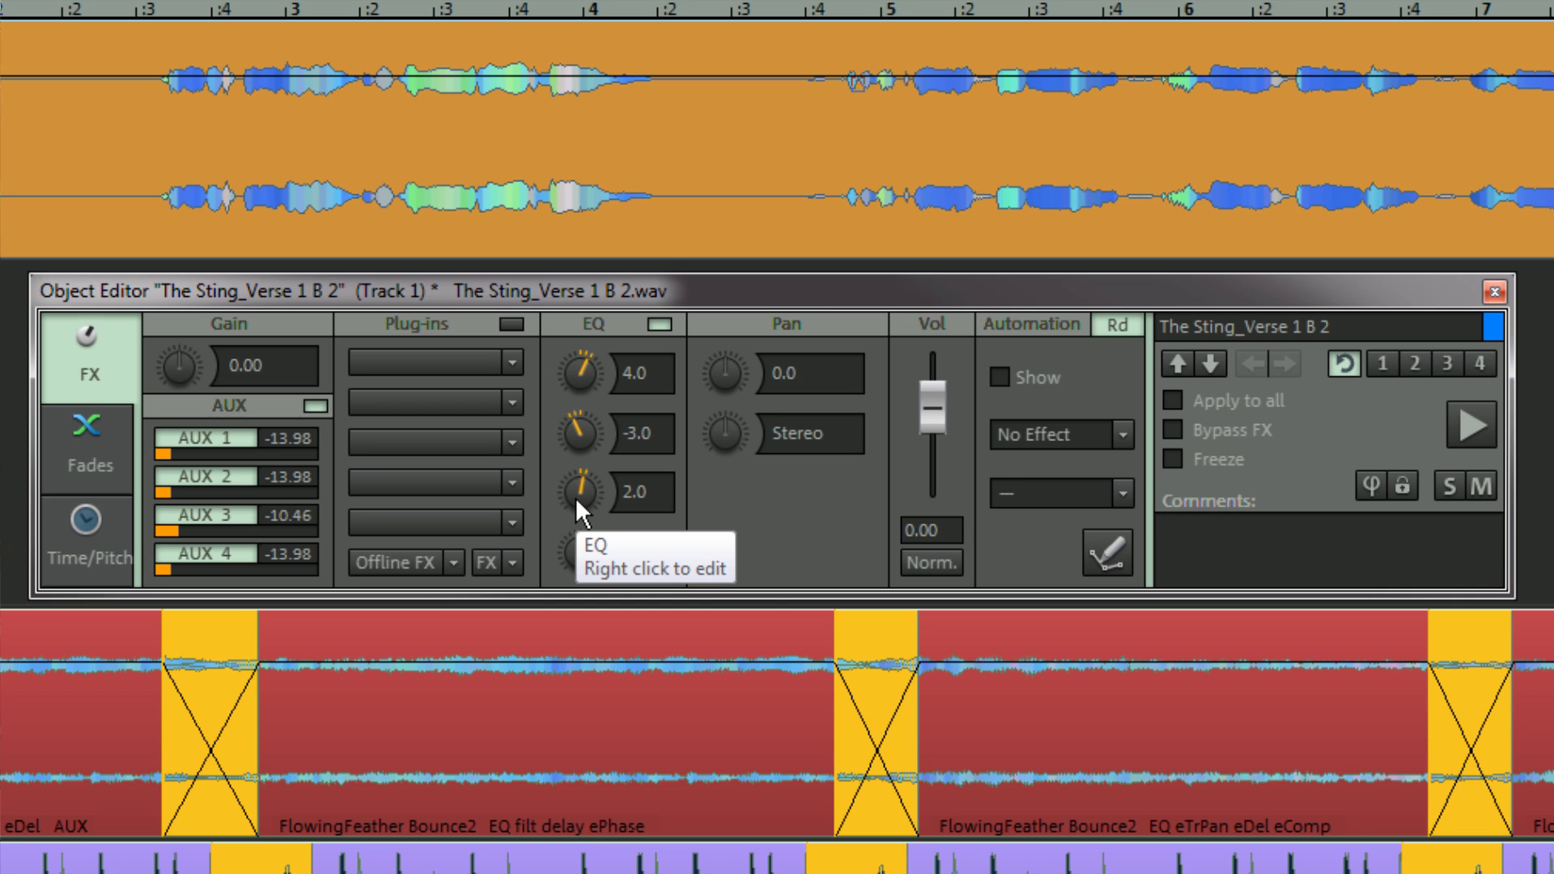
Open the object's Parametric Equalizer dialog and close it again.
right_click(576, 497)
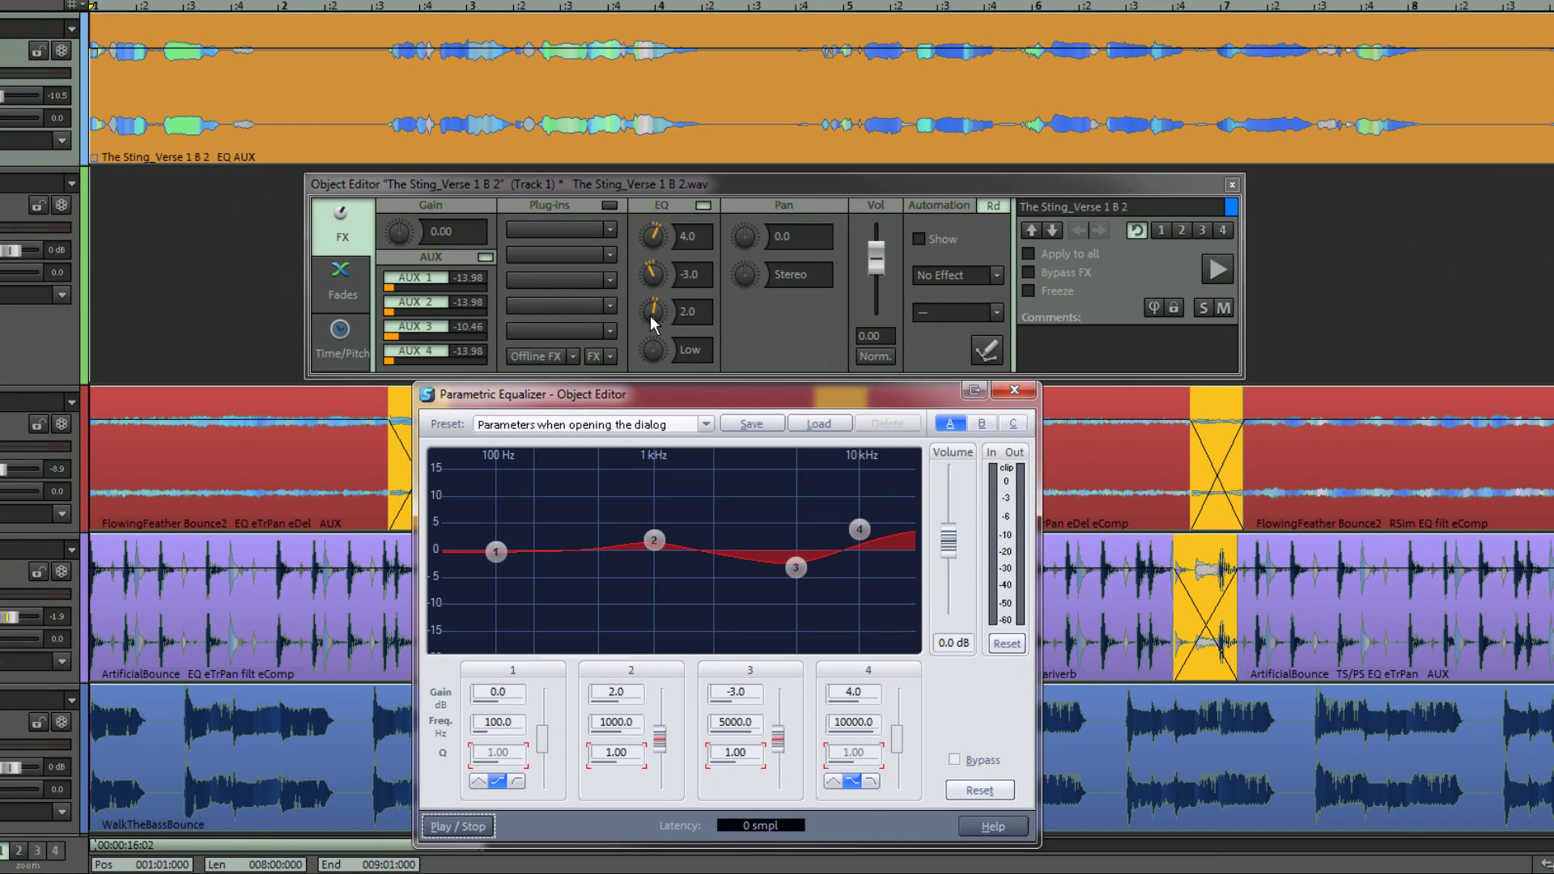
click(1014, 392)
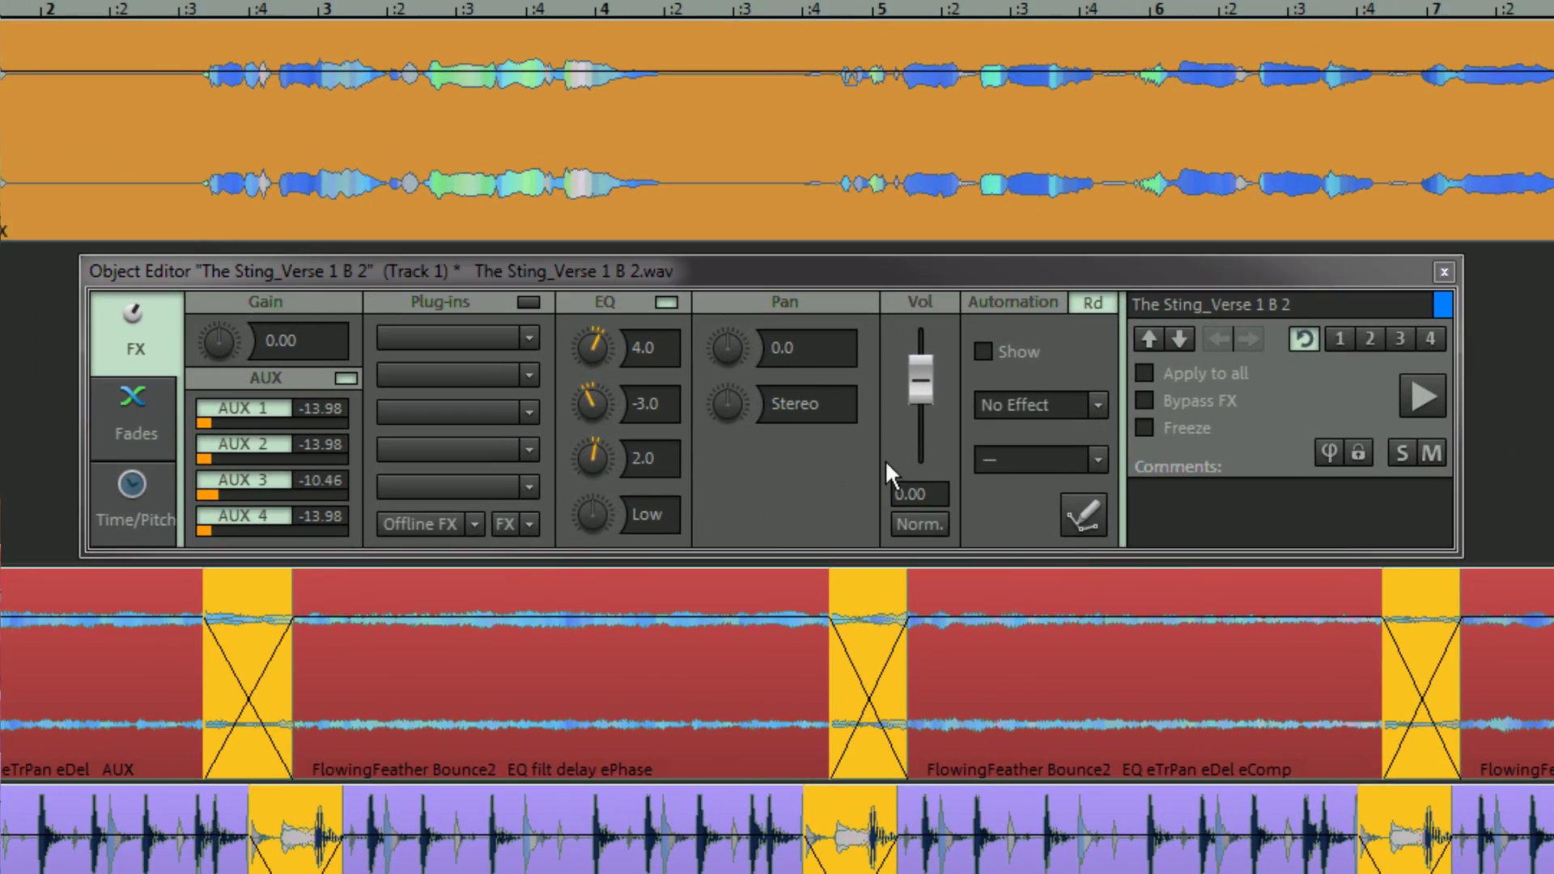
scroll(732, 348, up, 1)
scroll(732, 347, down, 1)
Confirm the vocal object's pan settings at 0.0 Stereo and reset its volume to 0 dB.
click(732, 347)
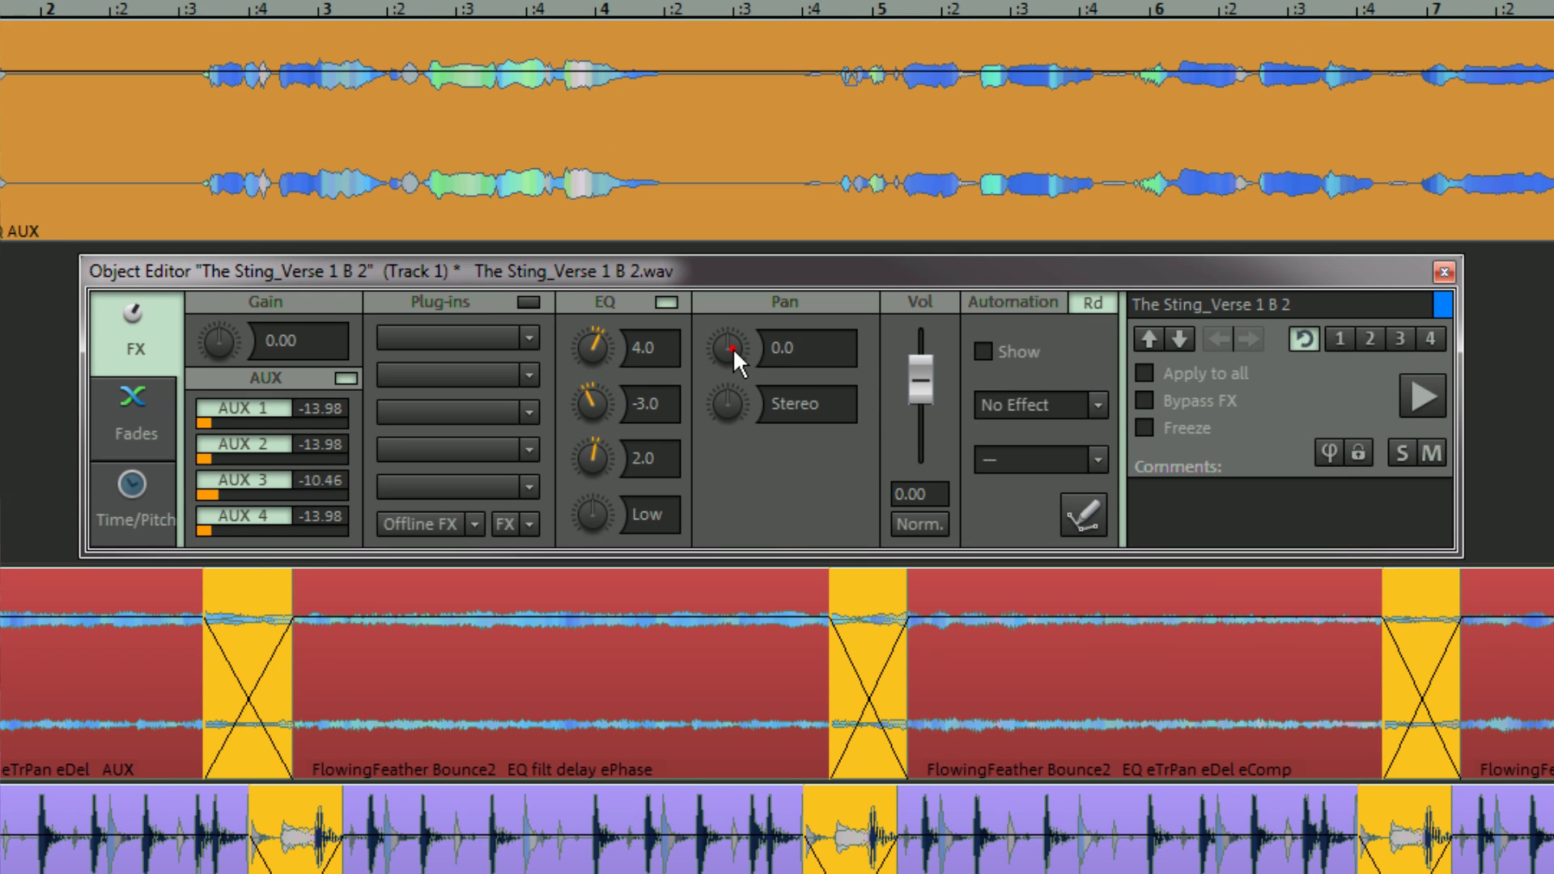
right_click(732, 347)
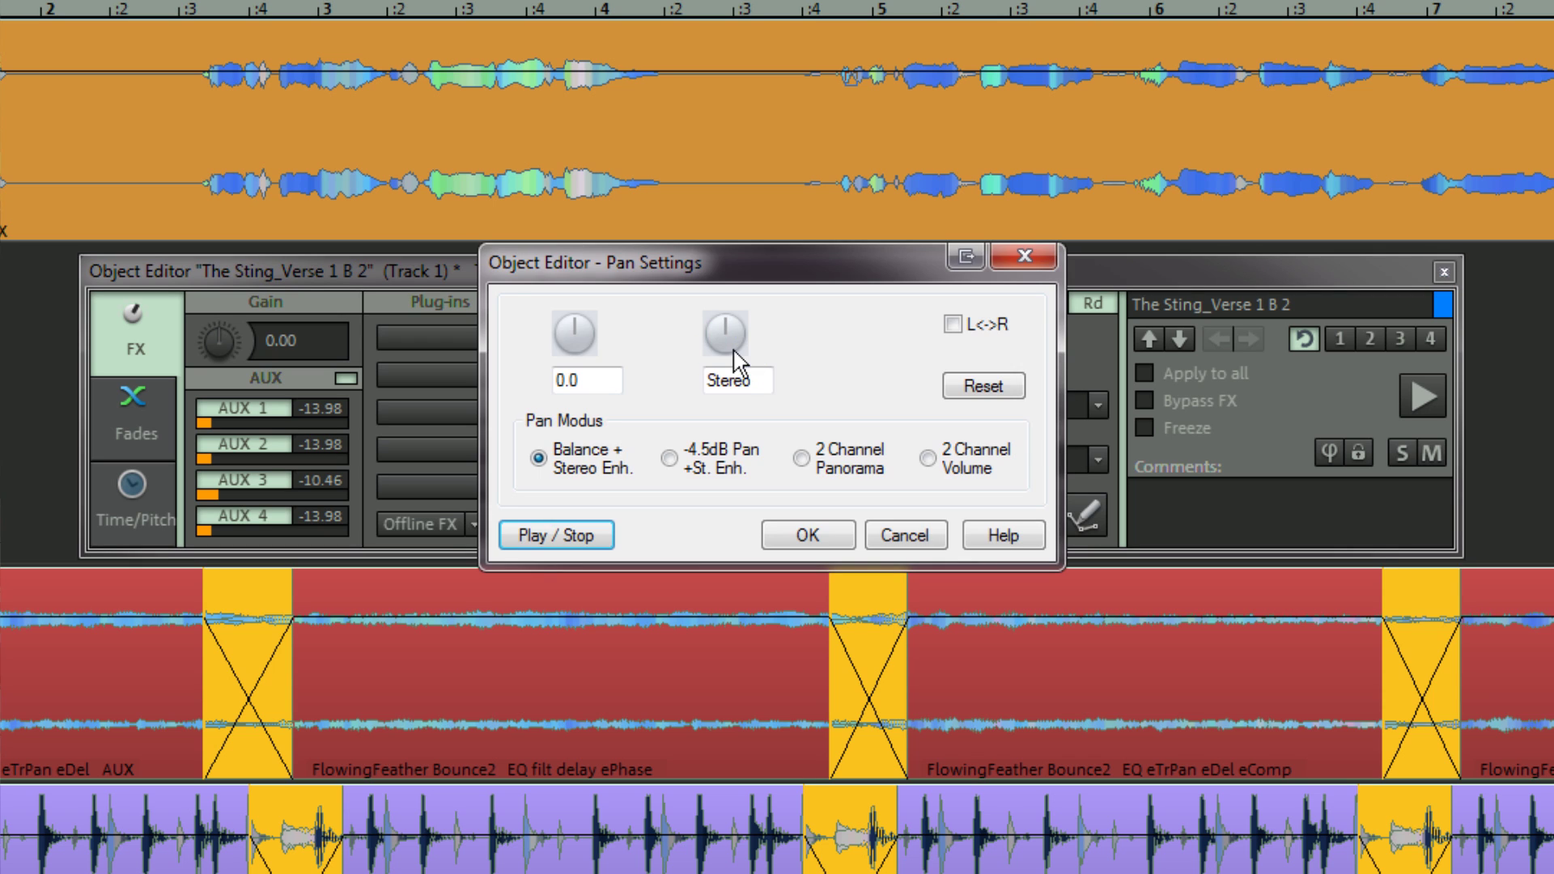
click(809, 539)
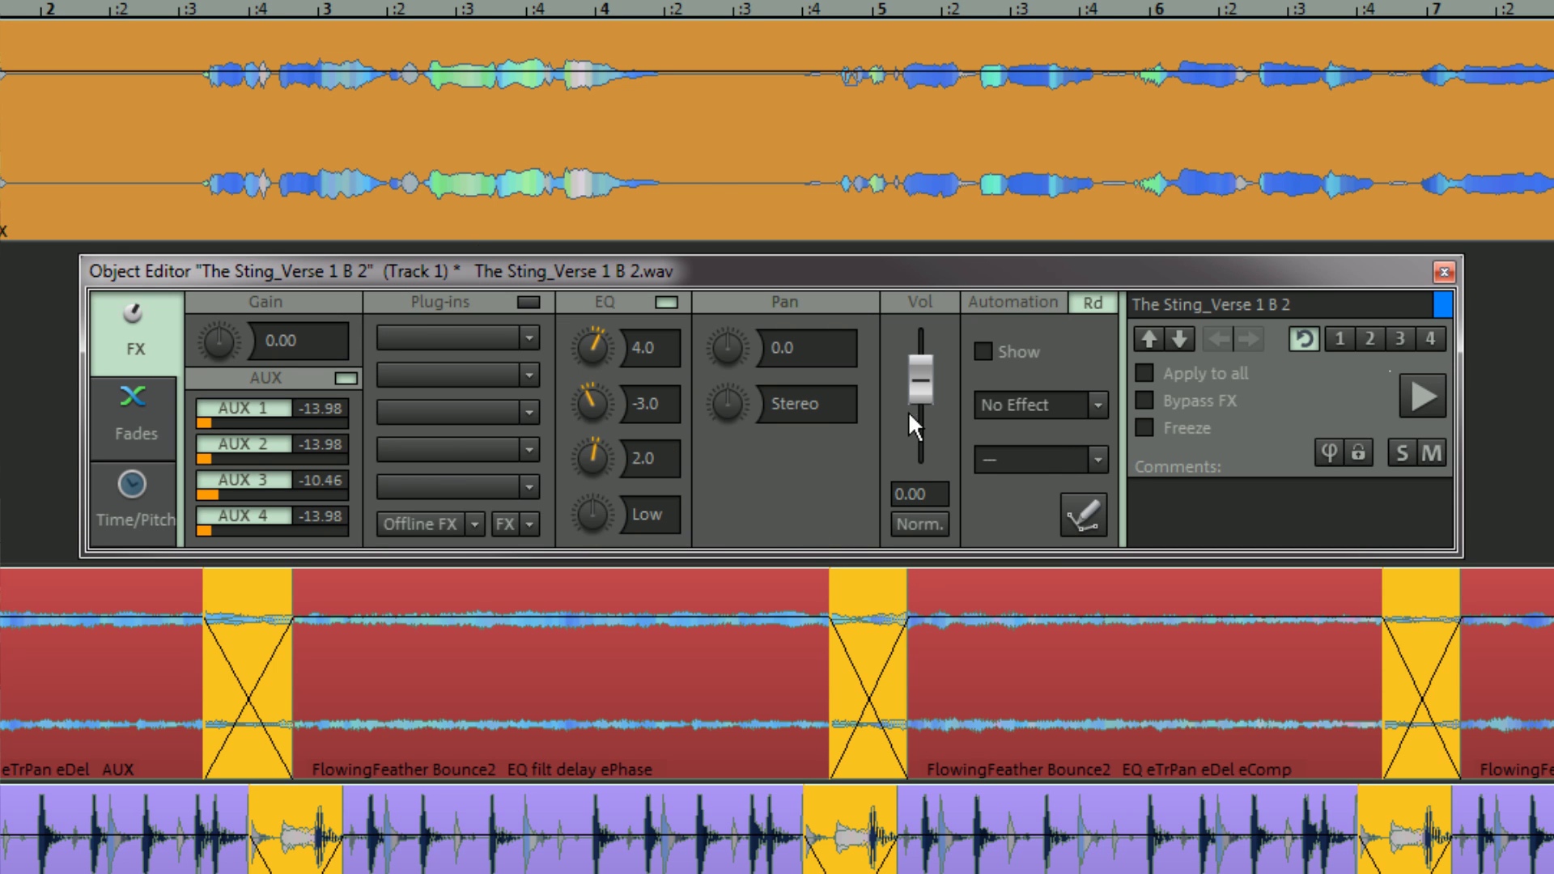
scroll(910, 391, up, 5)
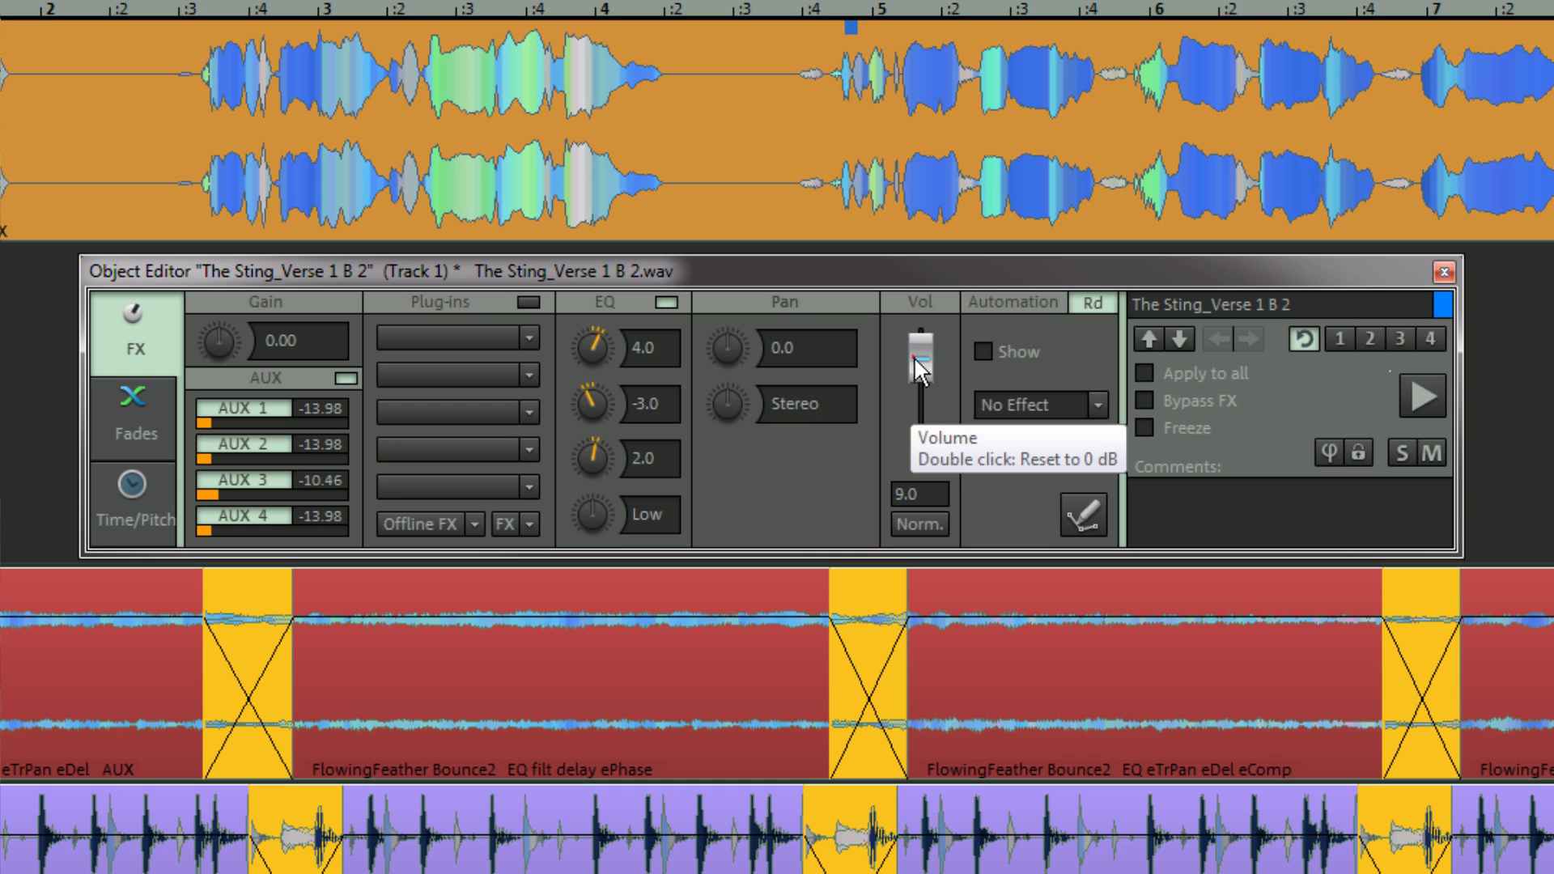
double_click(915, 358)
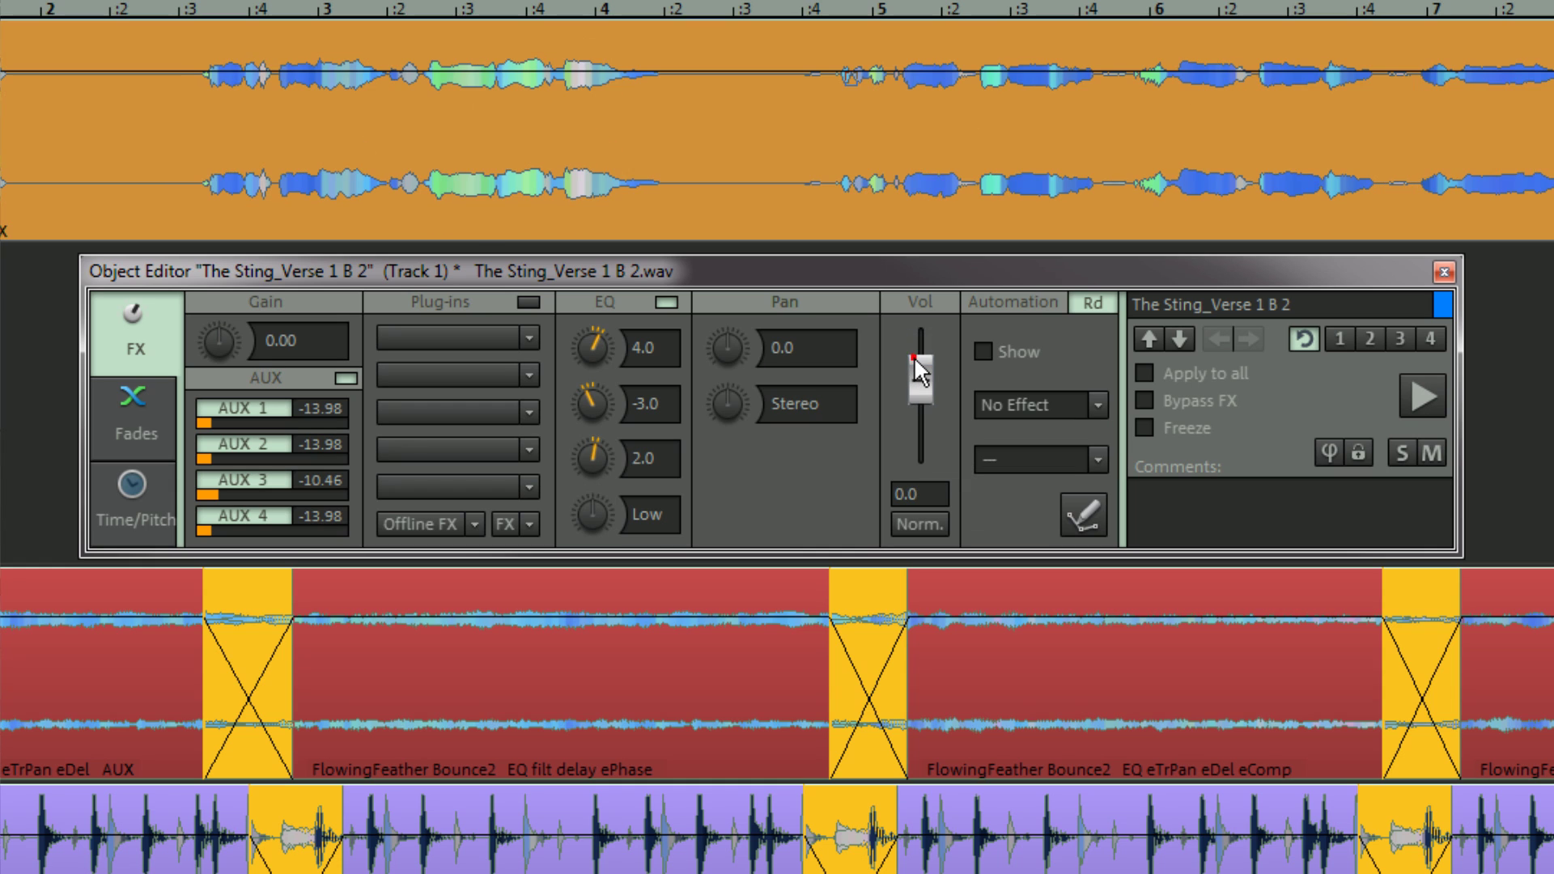
Draw a rising-then-falling Volume automation curve over the vocal object, then hide the curve.
click(982, 352)
click(1047, 404)
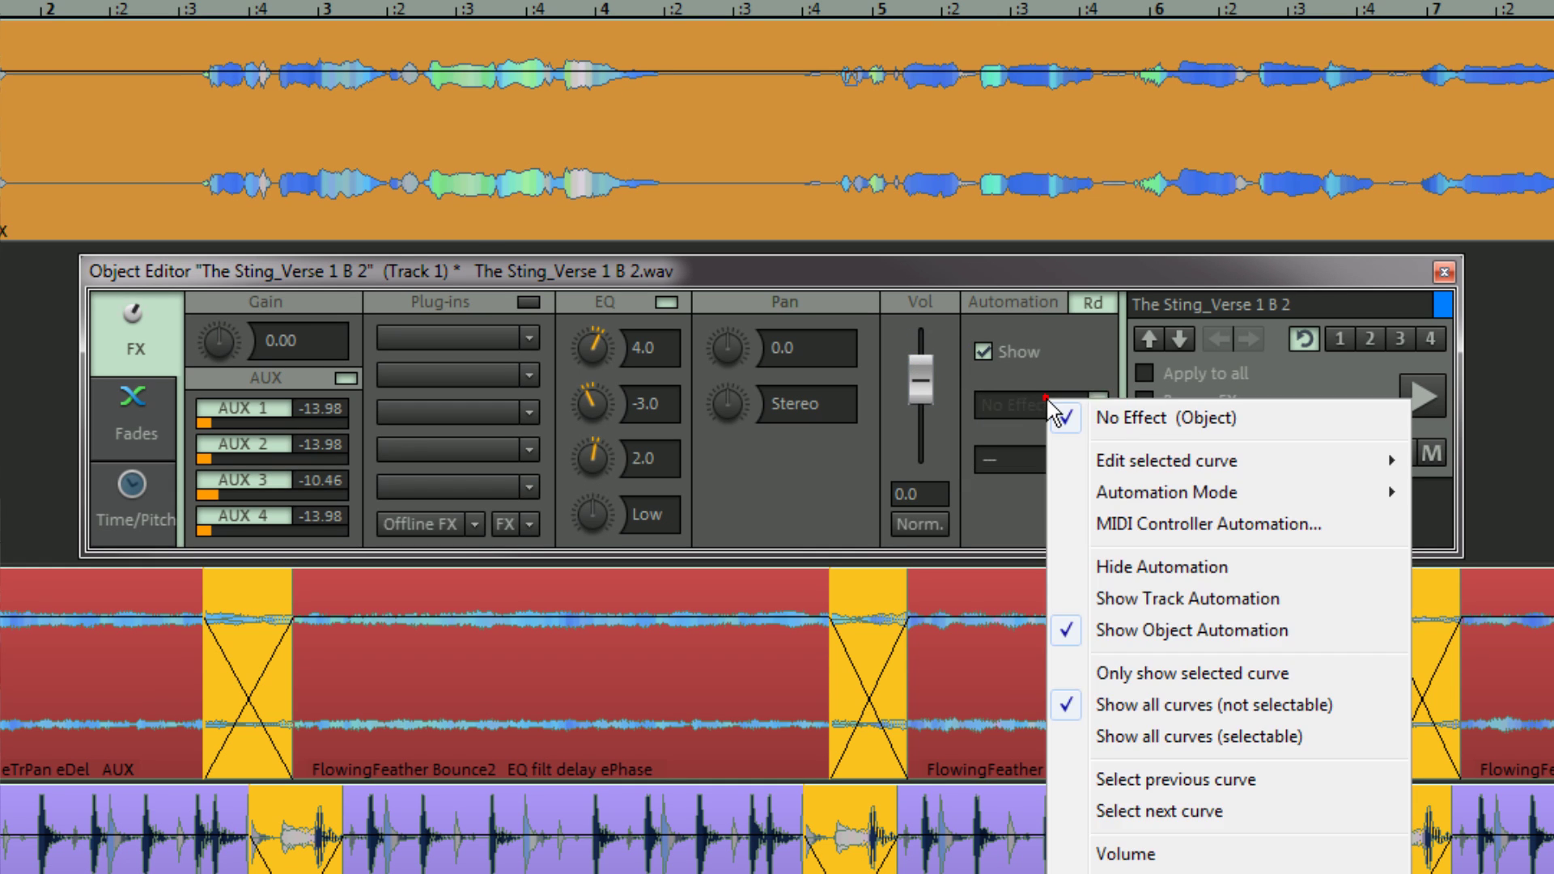
click(1124, 853)
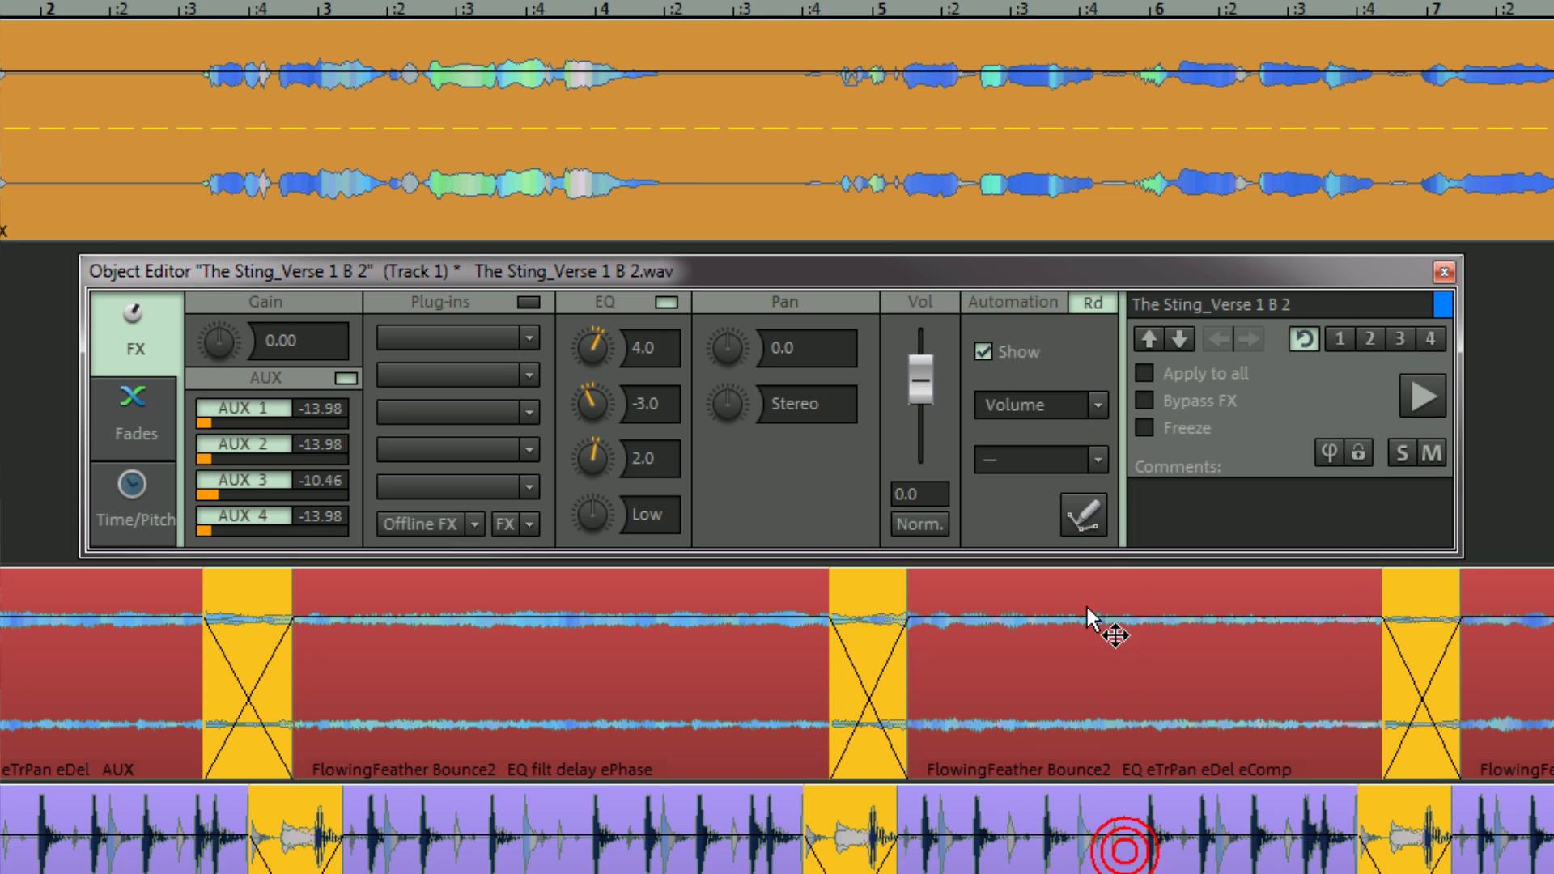
click(1085, 517)
mouse_move(622, 204)
mouse_down()
mouse_move(676, 201)
mouse_move(795, 121)
mouse_move(908, 127)
mouse_move(1036, 186)
mouse_move(1150, 180)
mouse_up()
click(1083, 515)
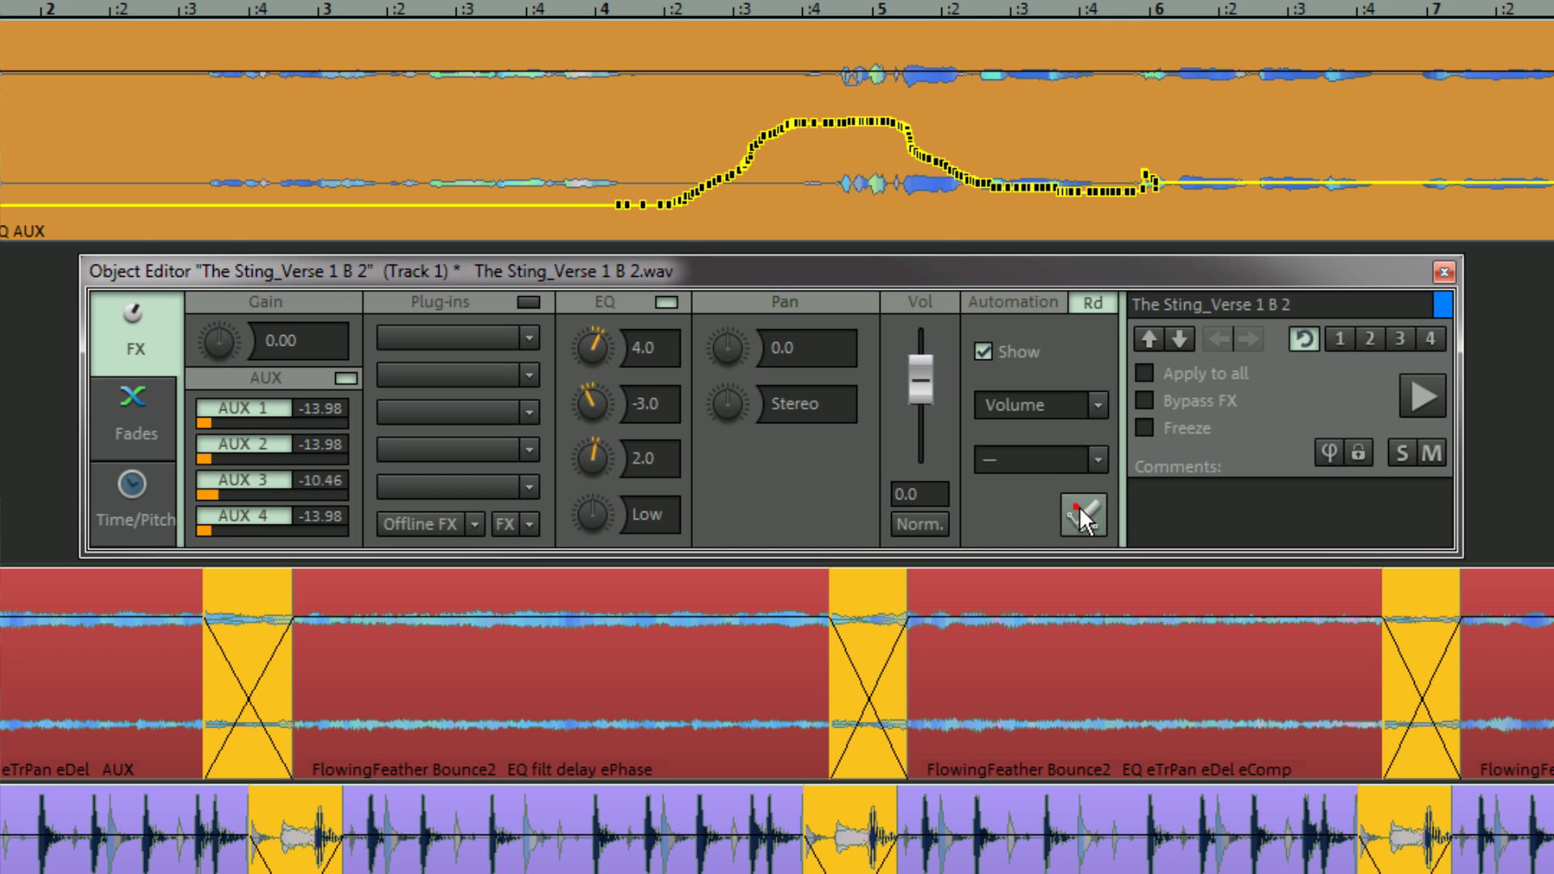
click(982, 351)
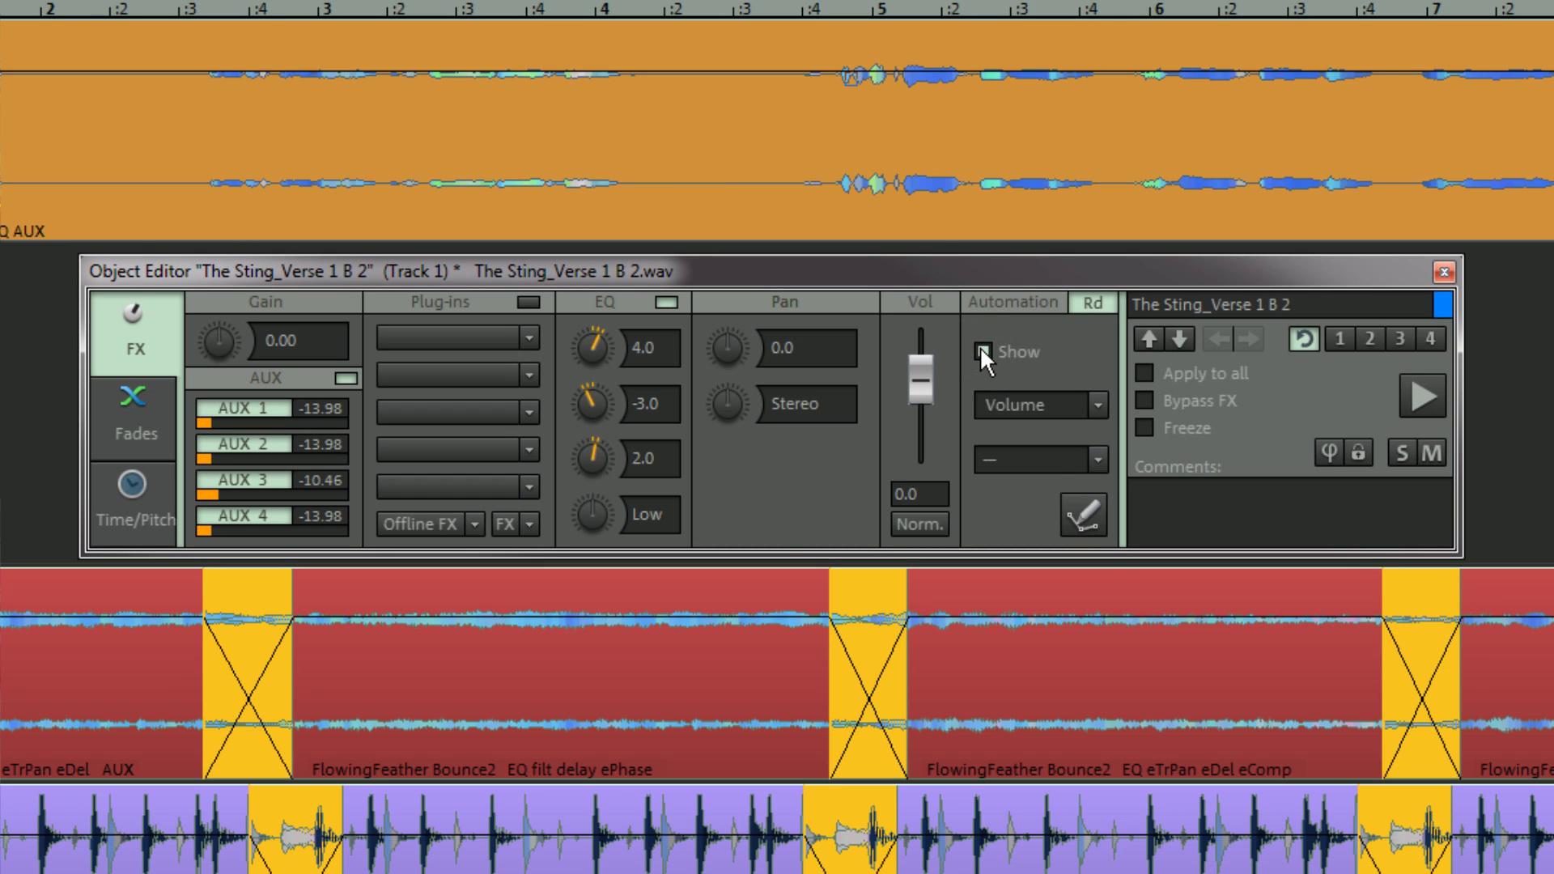
drag(1318, 305, 1117, 305)
Enter the object comment 'comments' and look over the snapshot 1 options.
click(1202, 502)
text(comments)
right_click(1329, 337)
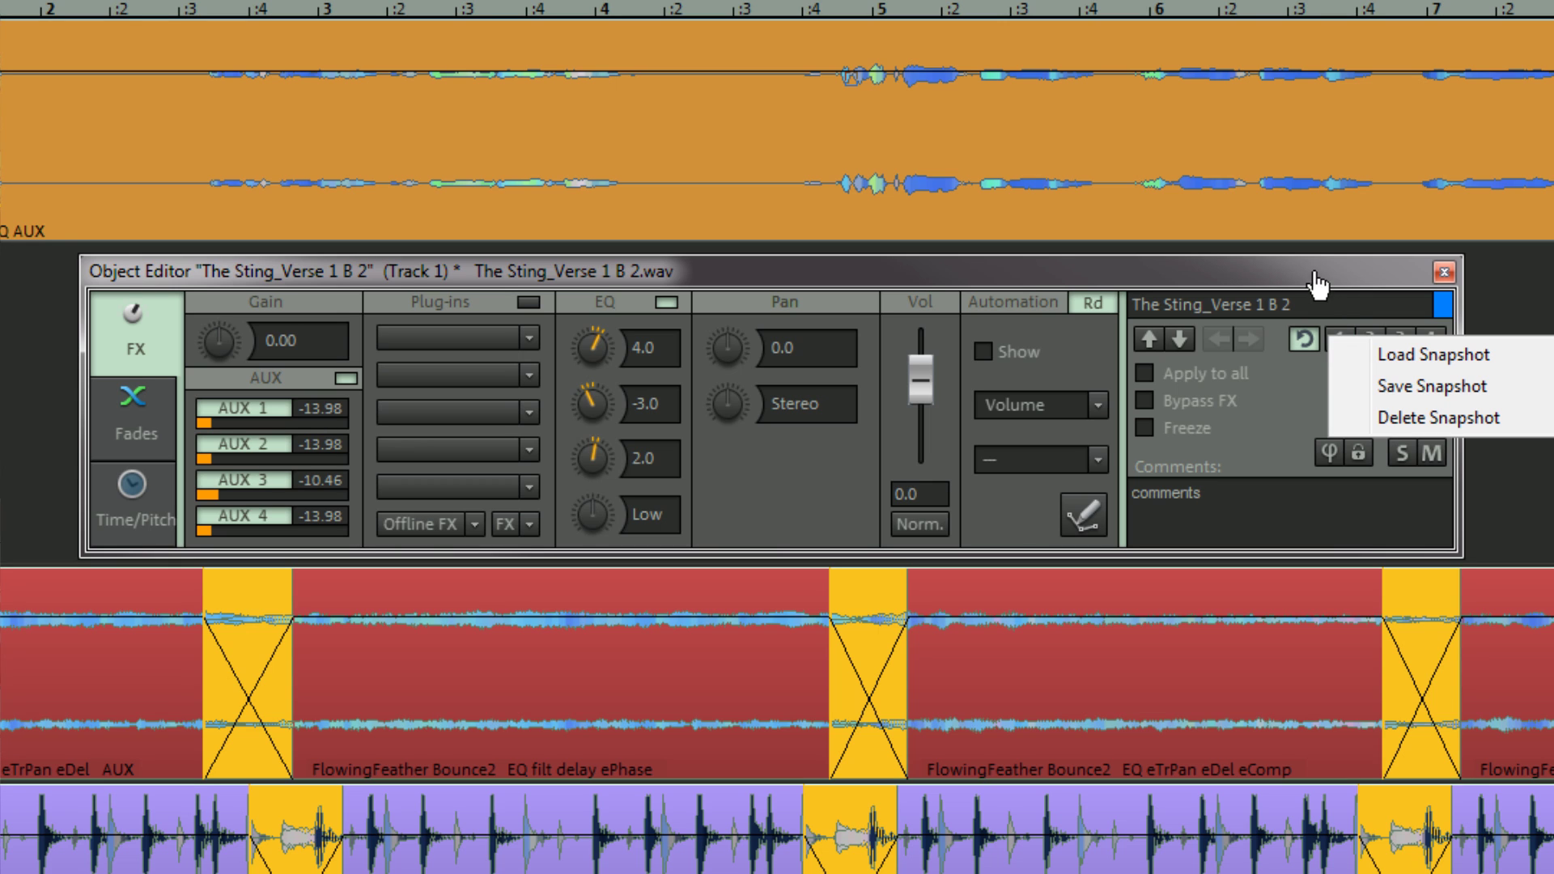
click(1313, 269)
right_click(1358, 336)
click(1347, 274)
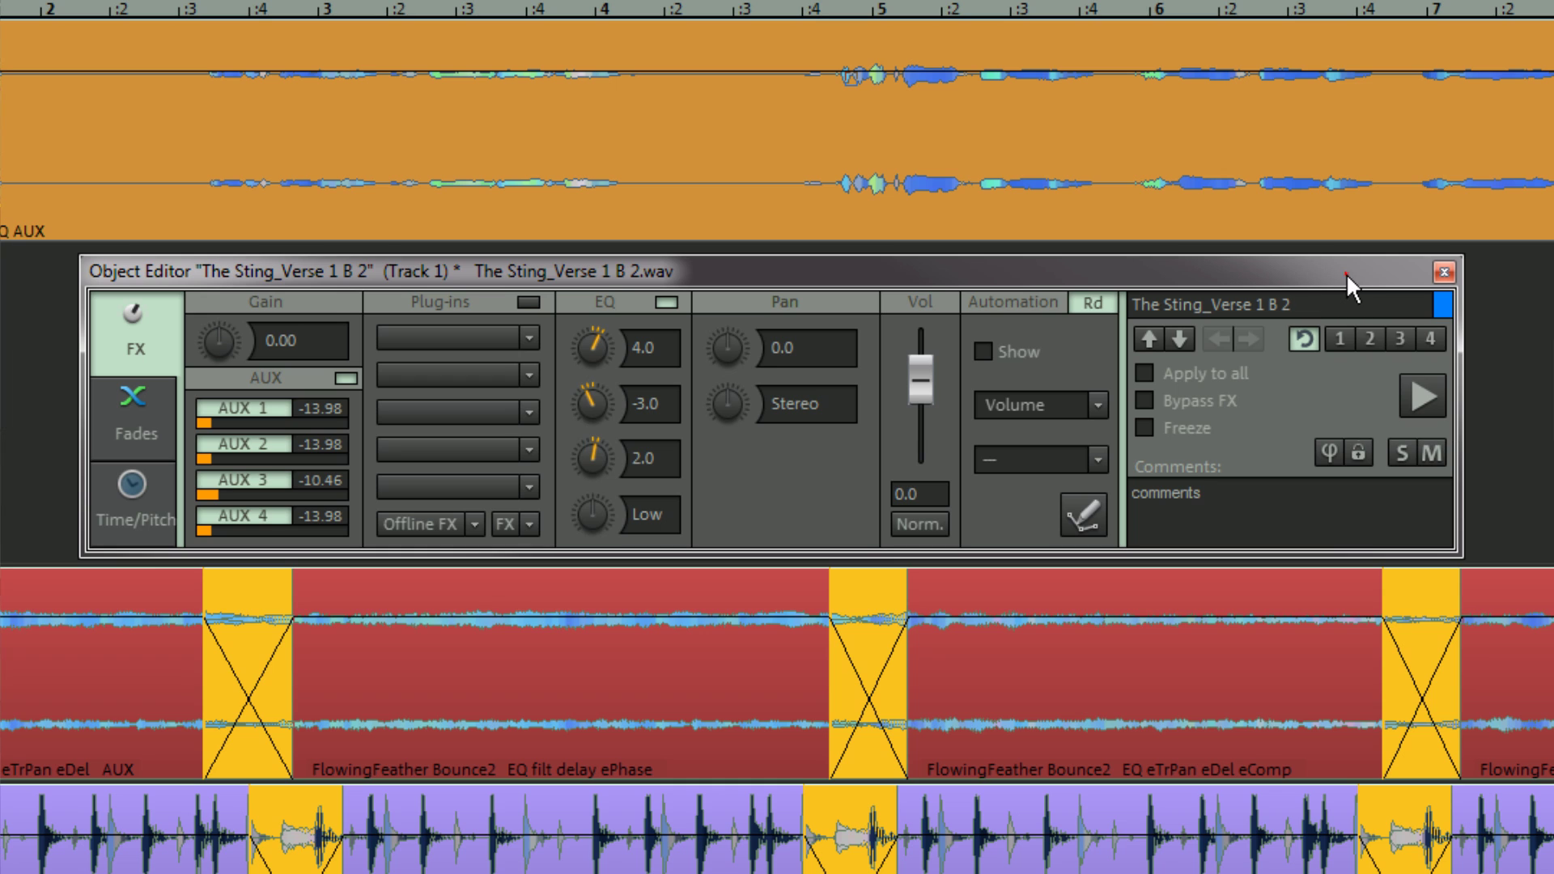
Turn on Apply to all and briefly bypass the object's effects to hear it dry.
right_click(1141, 369)
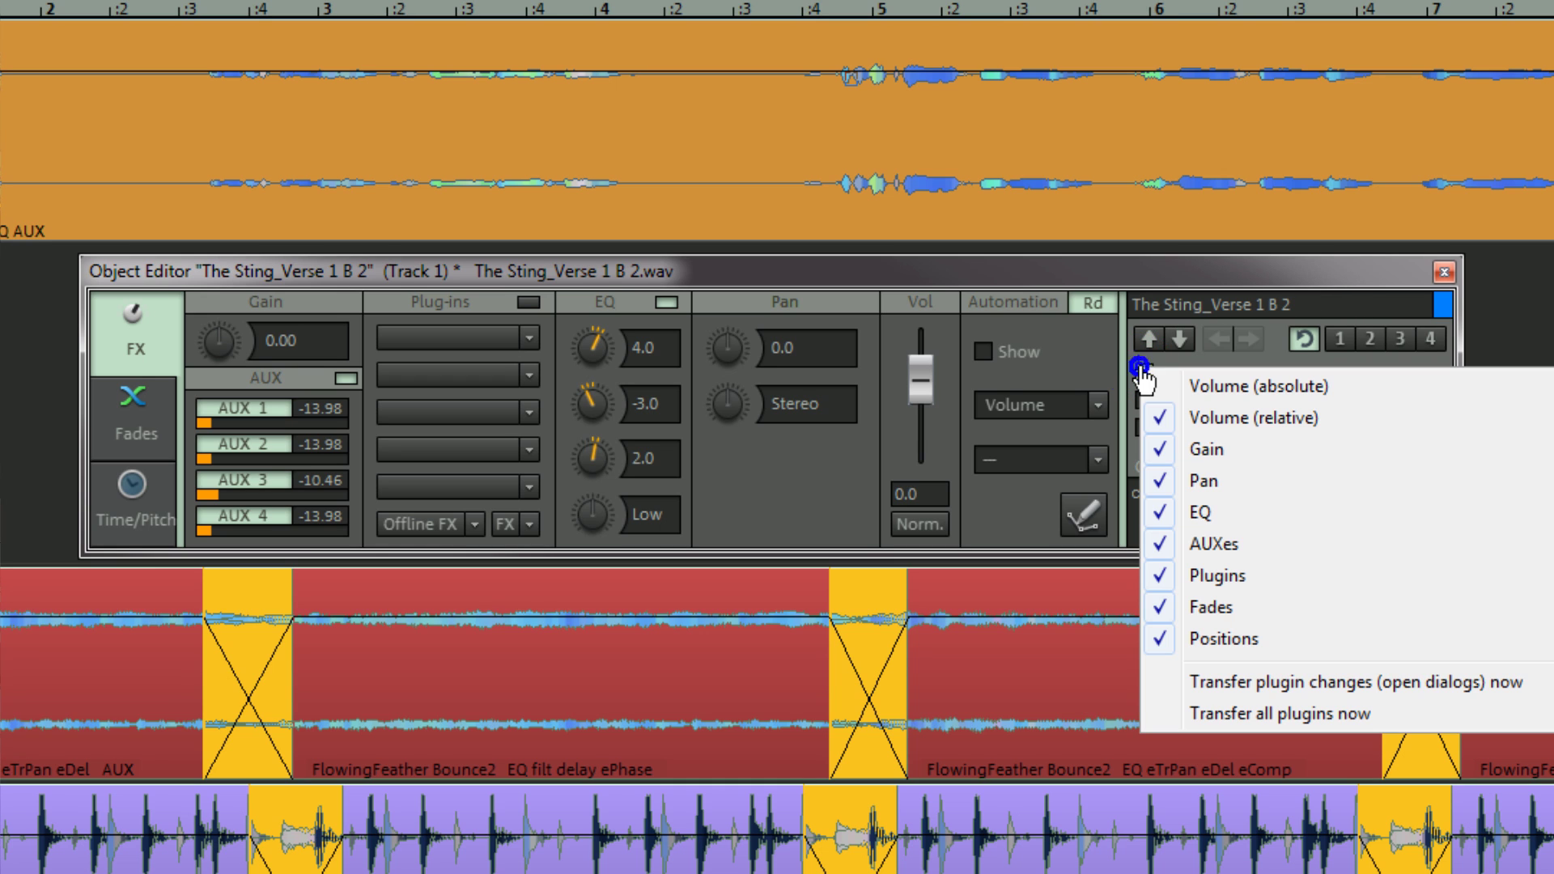
click(1147, 270)
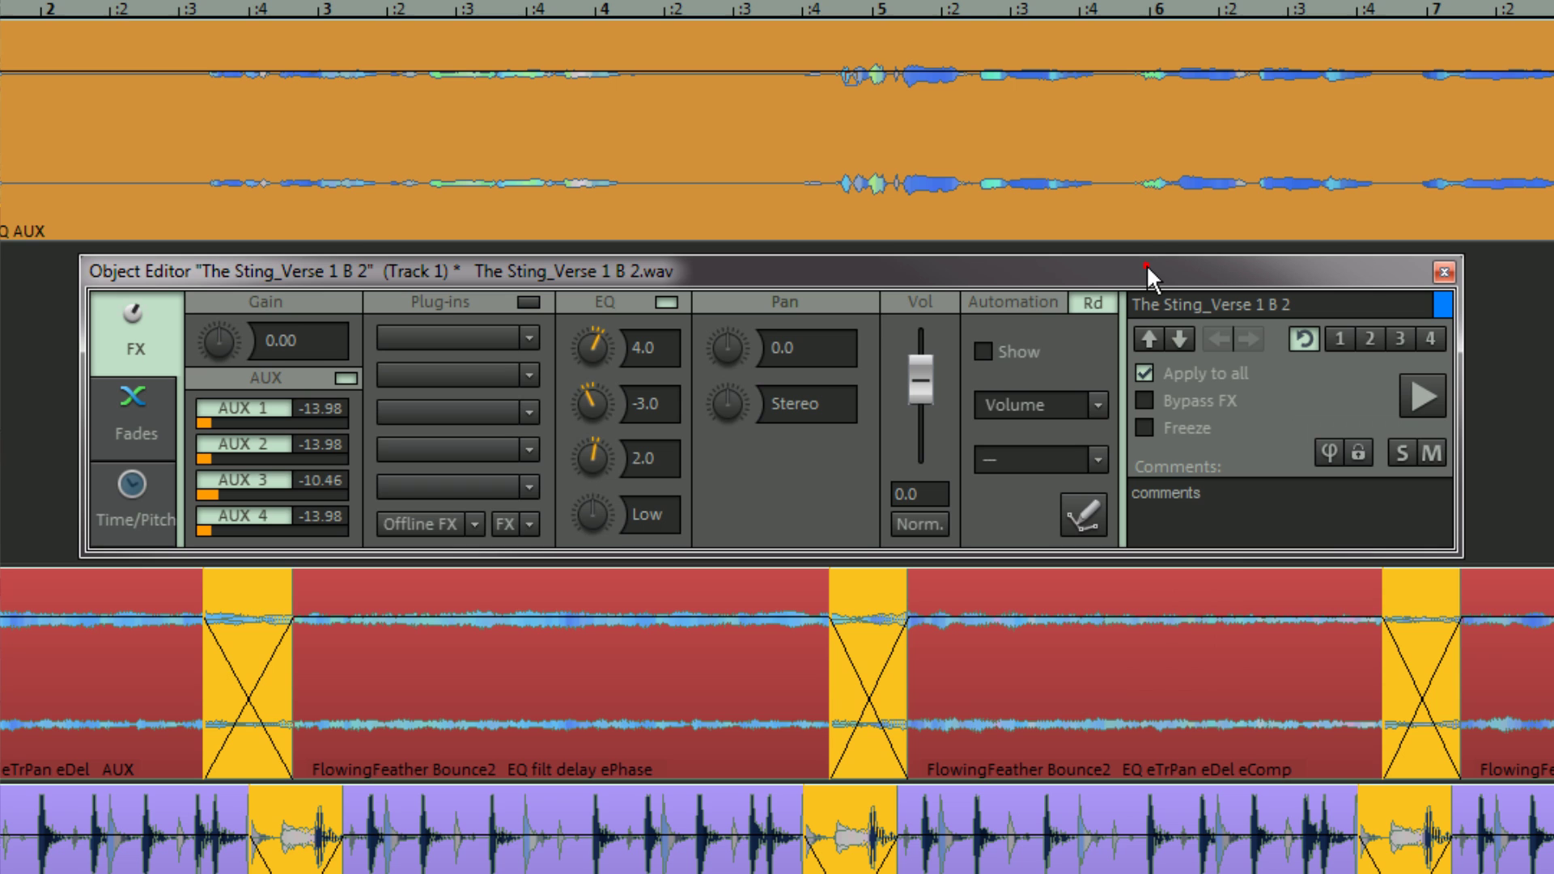
click(1144, 399)
click(1144, 398)
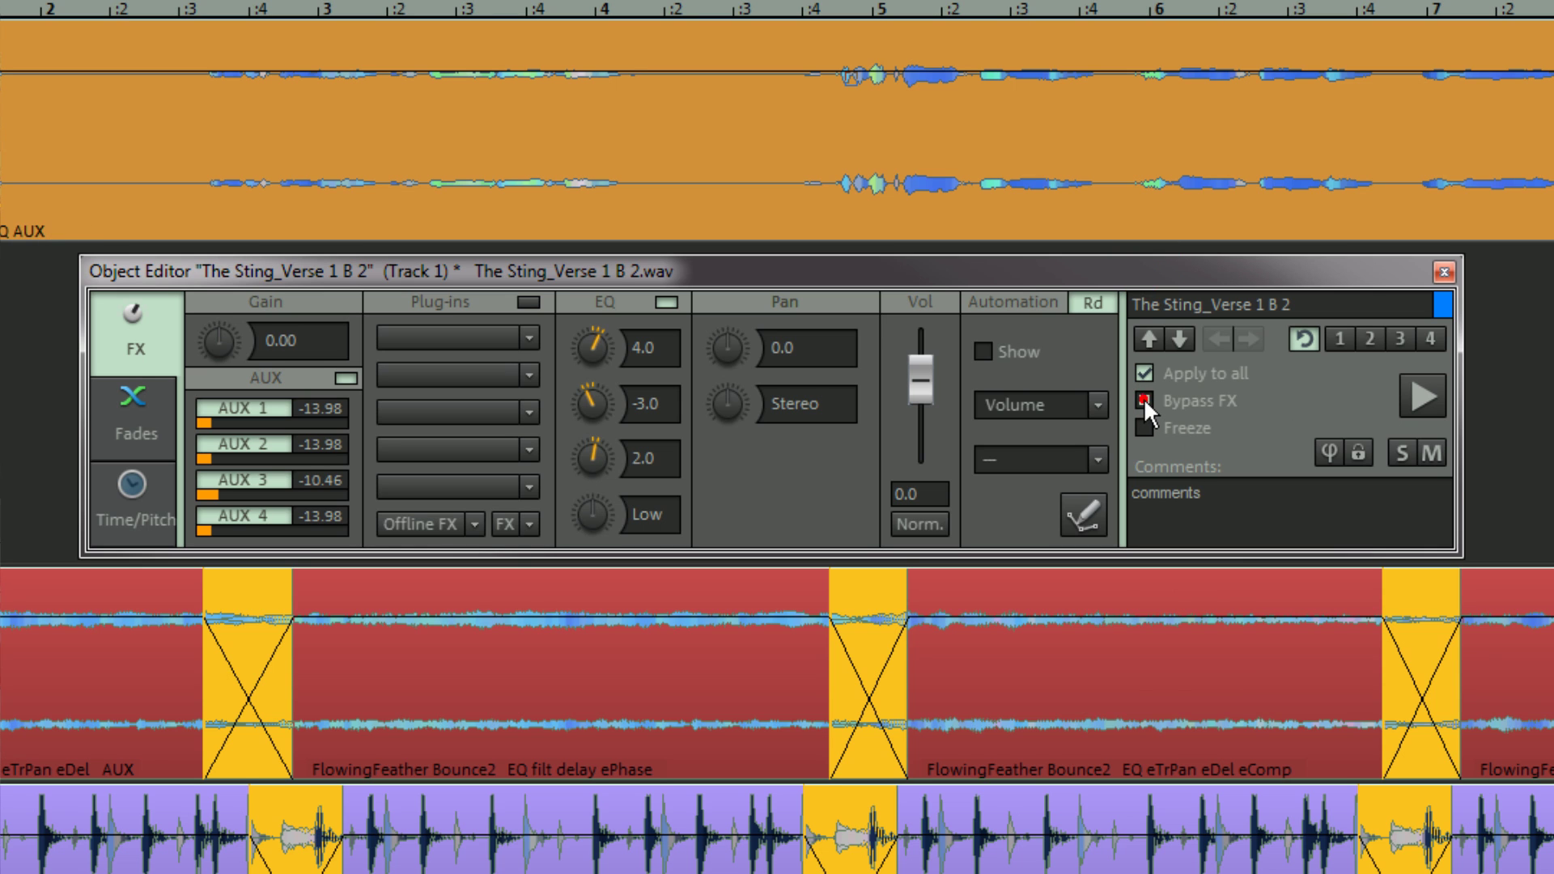
Freeze each FlowingFeather Bounce2 object on the Pad track in turn, then reselect the middle and left ones.
click(575, 738)
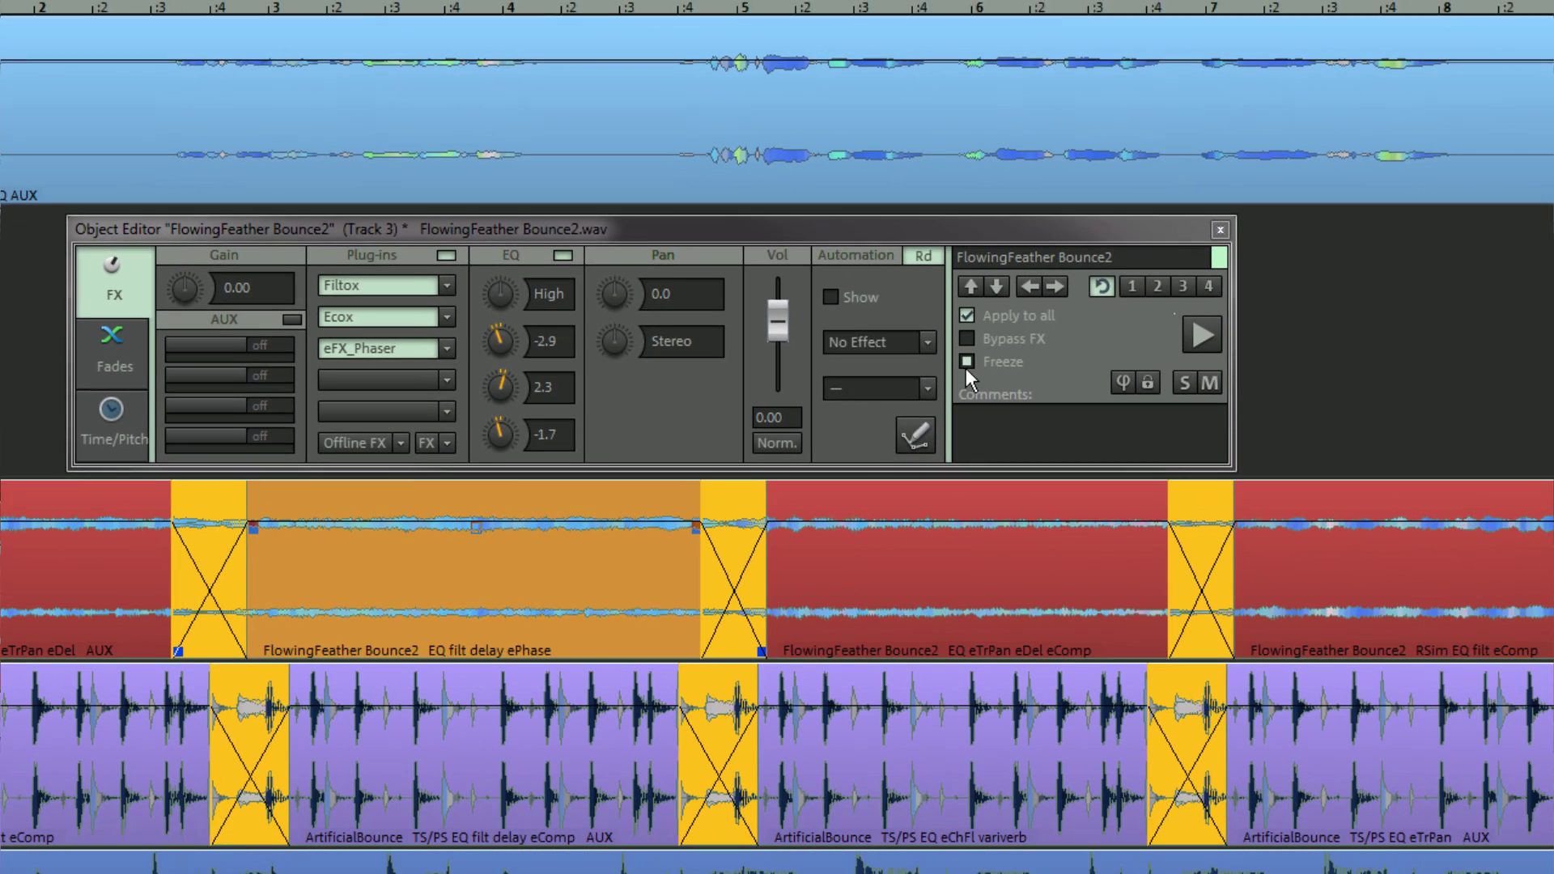
click(1144, 428)
click(1069, 720)
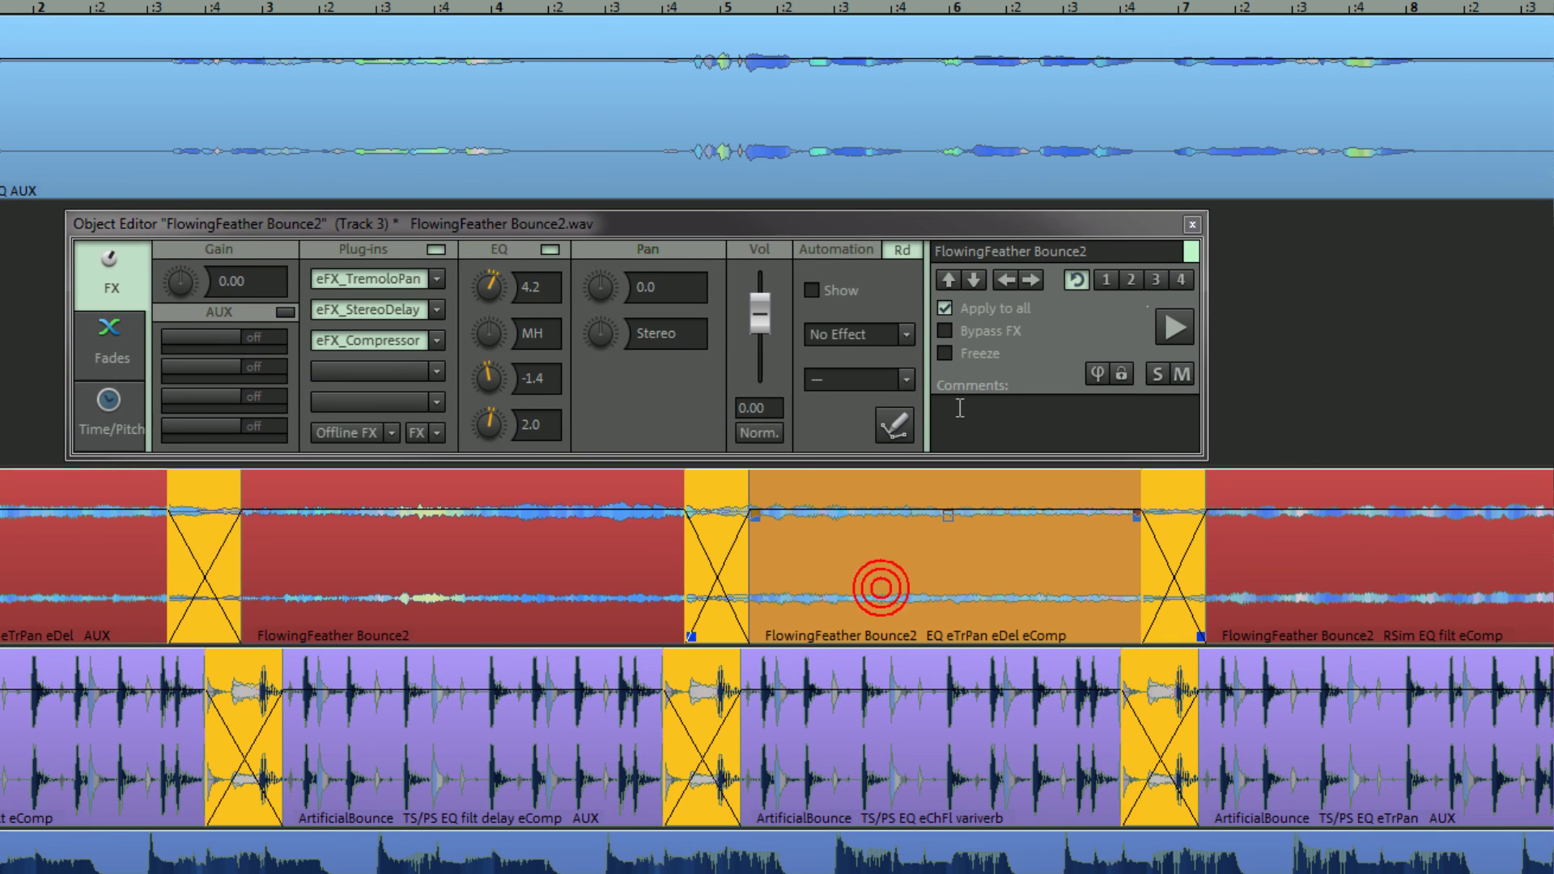
click(949, 358)
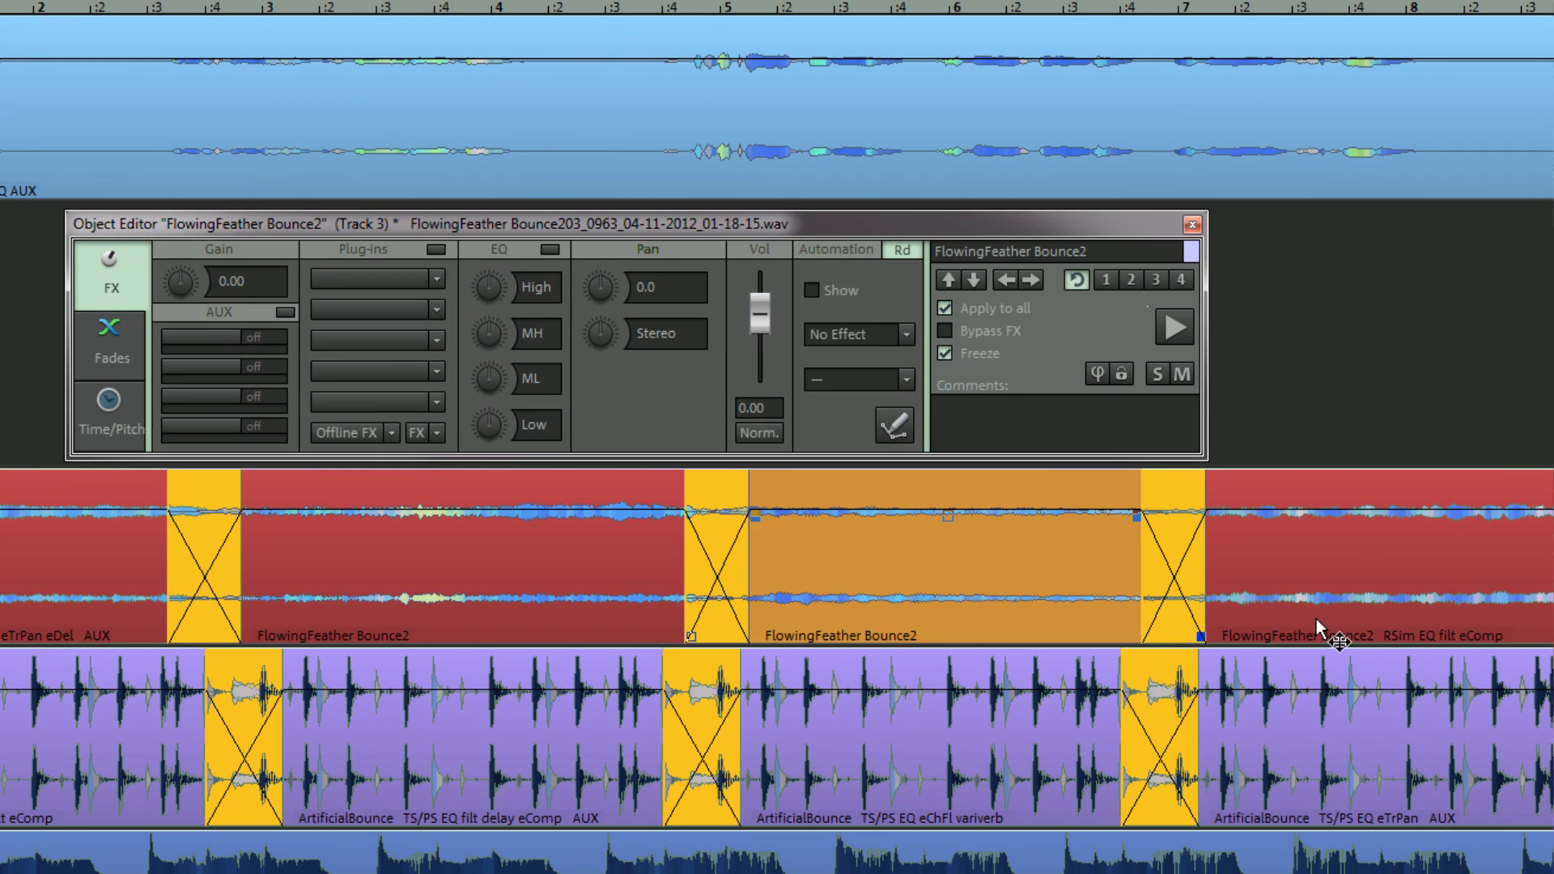
click(1317, 612)
click(949, 354)
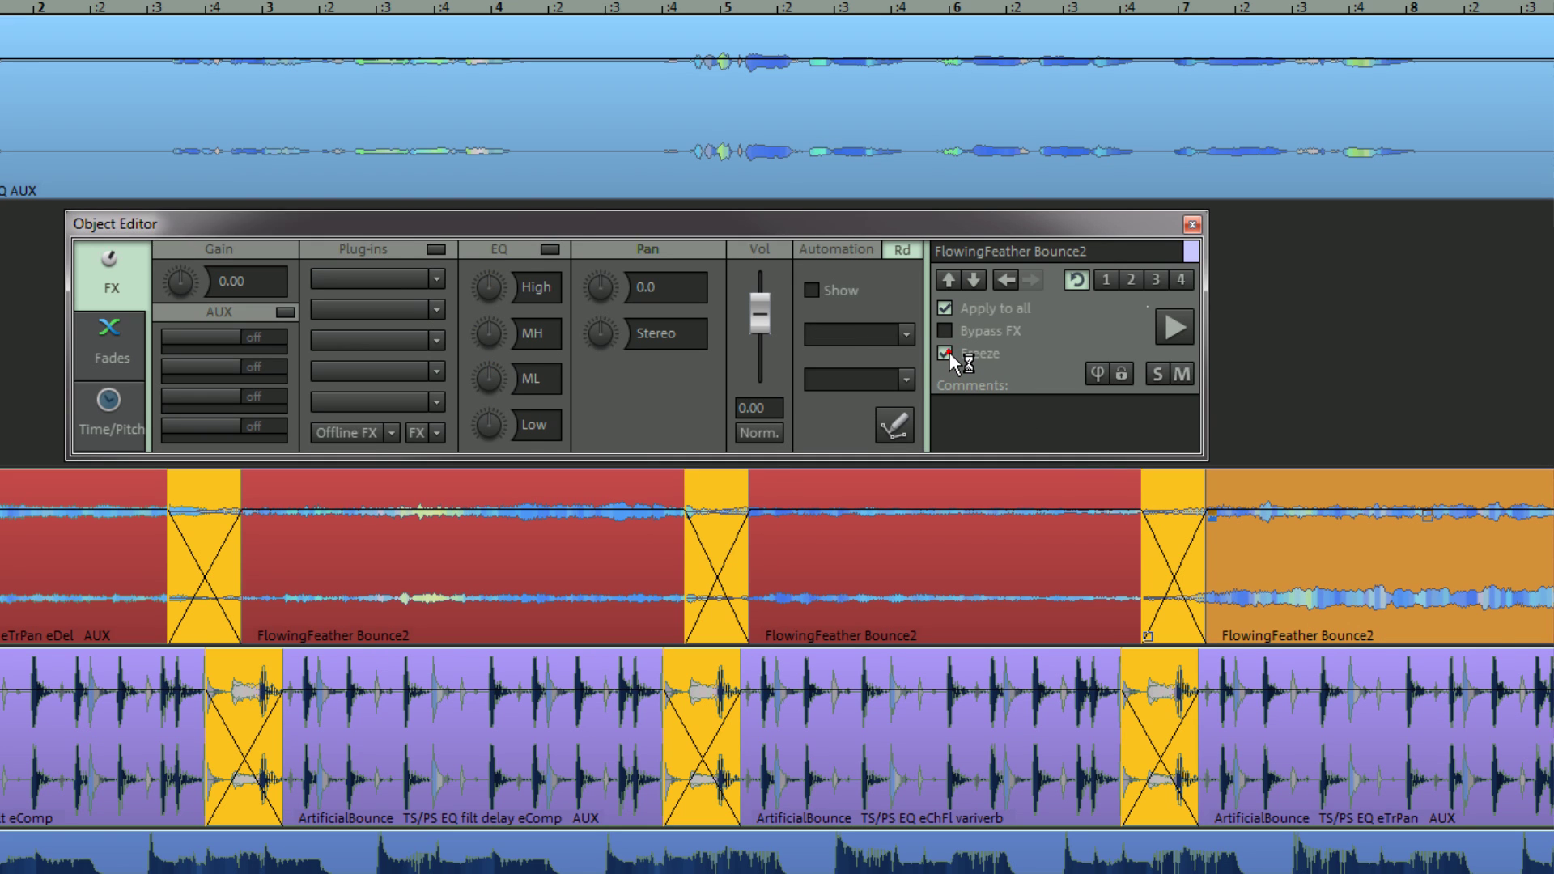
click(924, 582)
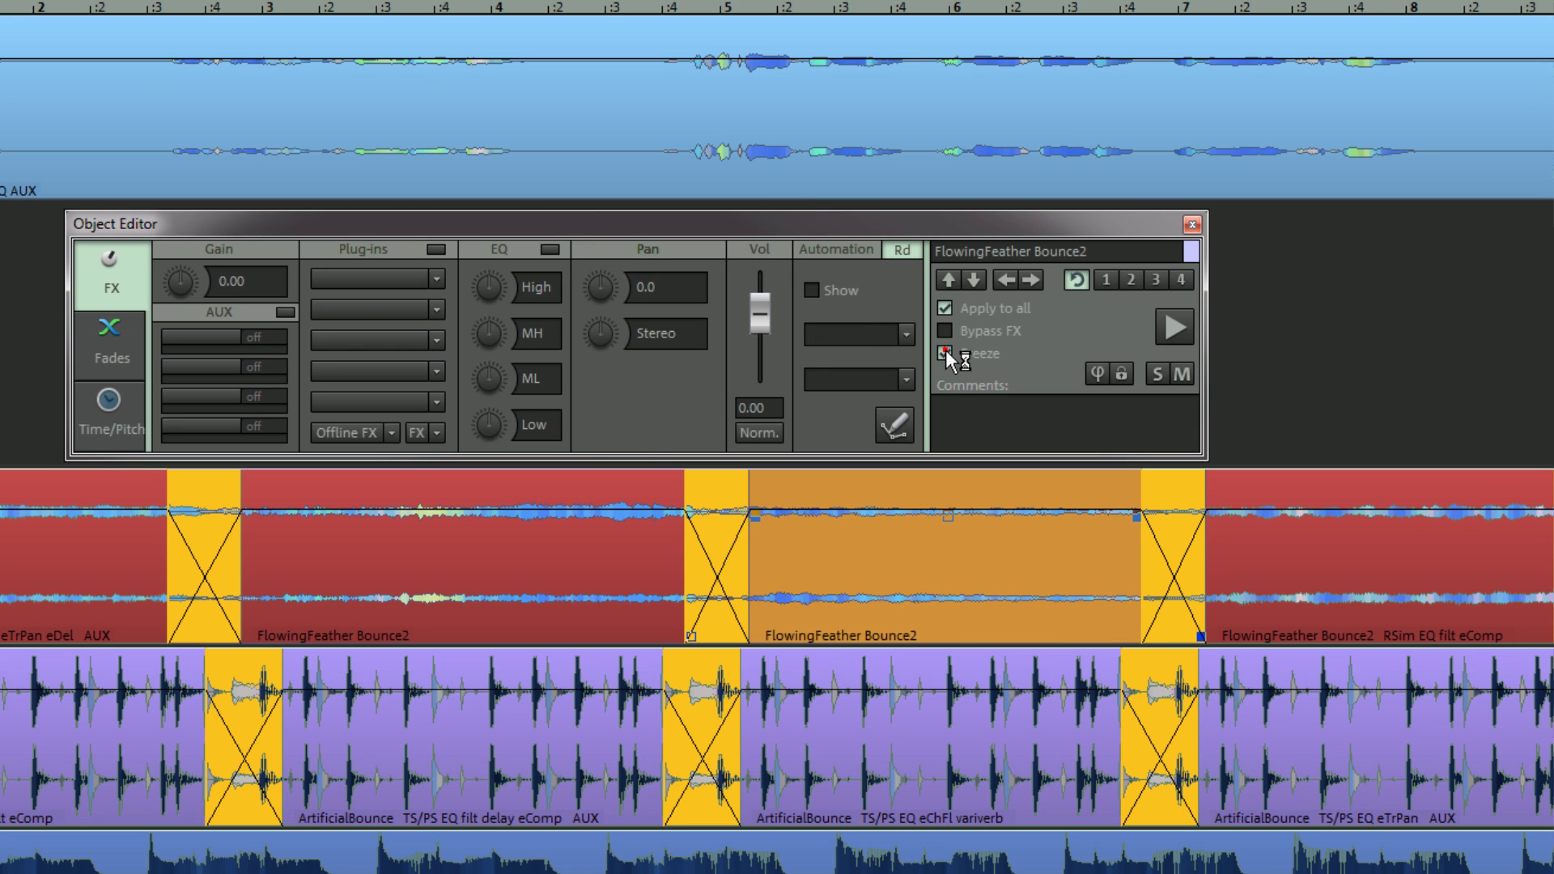
click(490, 556)
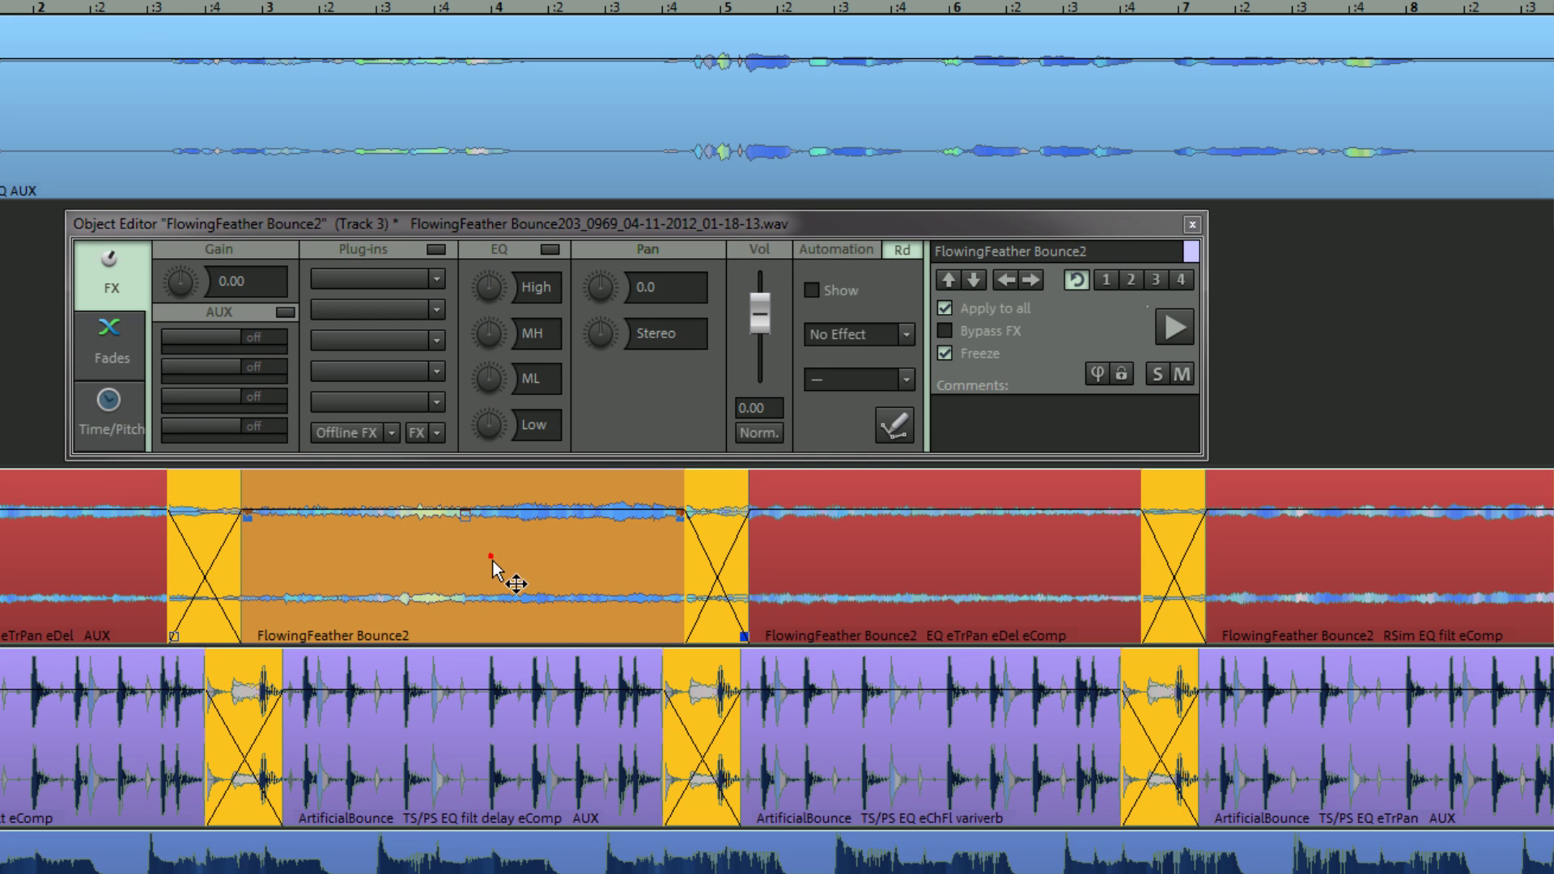
Unfreeze the FlowingFeather Bounce2 object, then switch the editor skin to Canis and then Camo Object Editor Max.
click(944, 353)
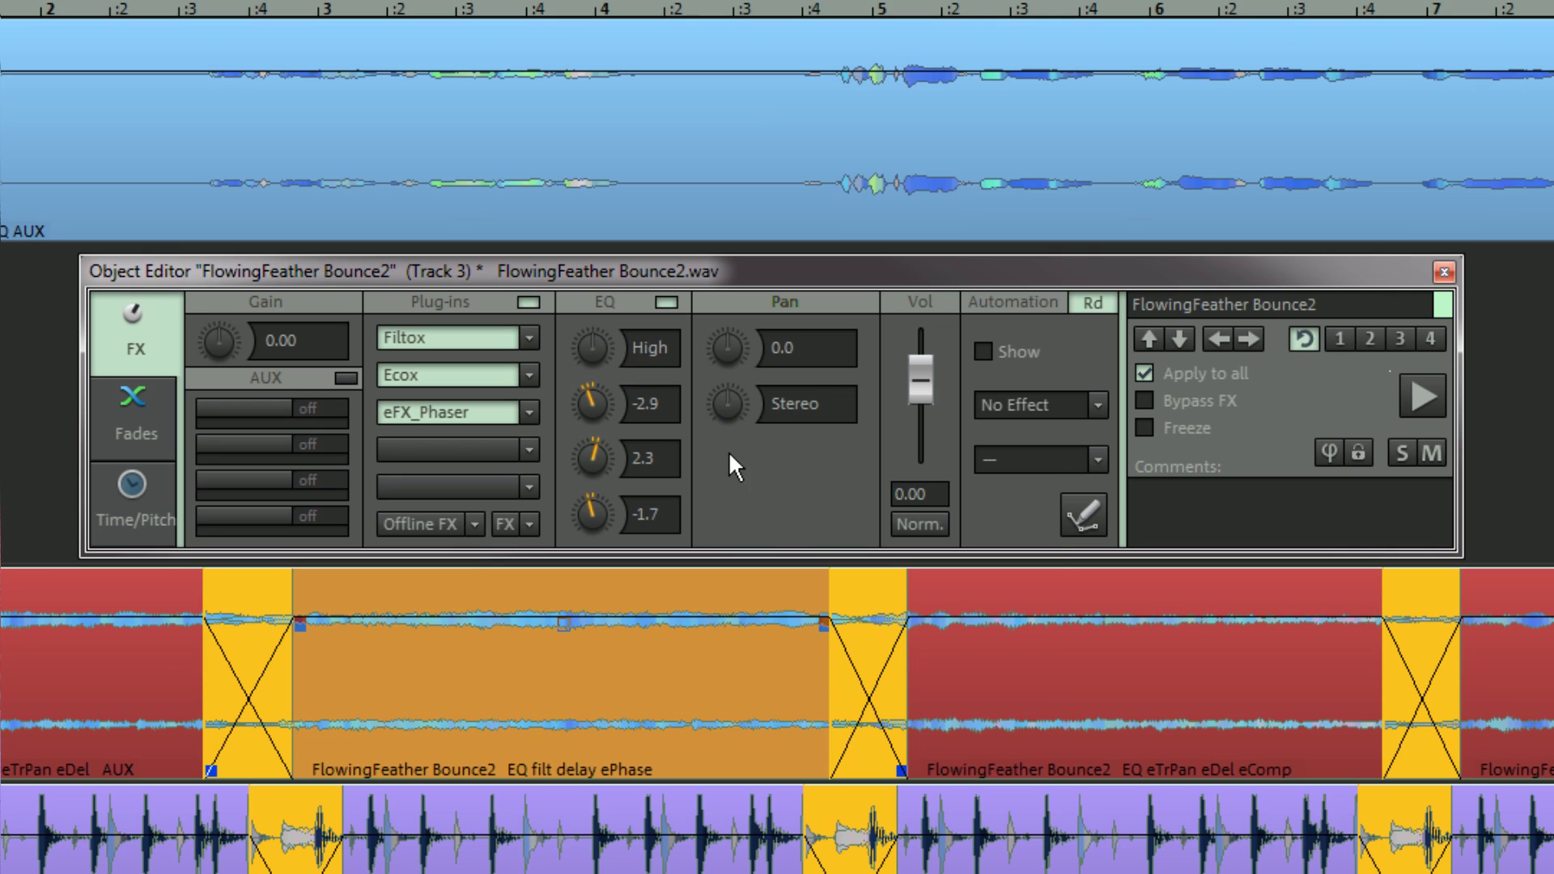
right_click(729, 456)
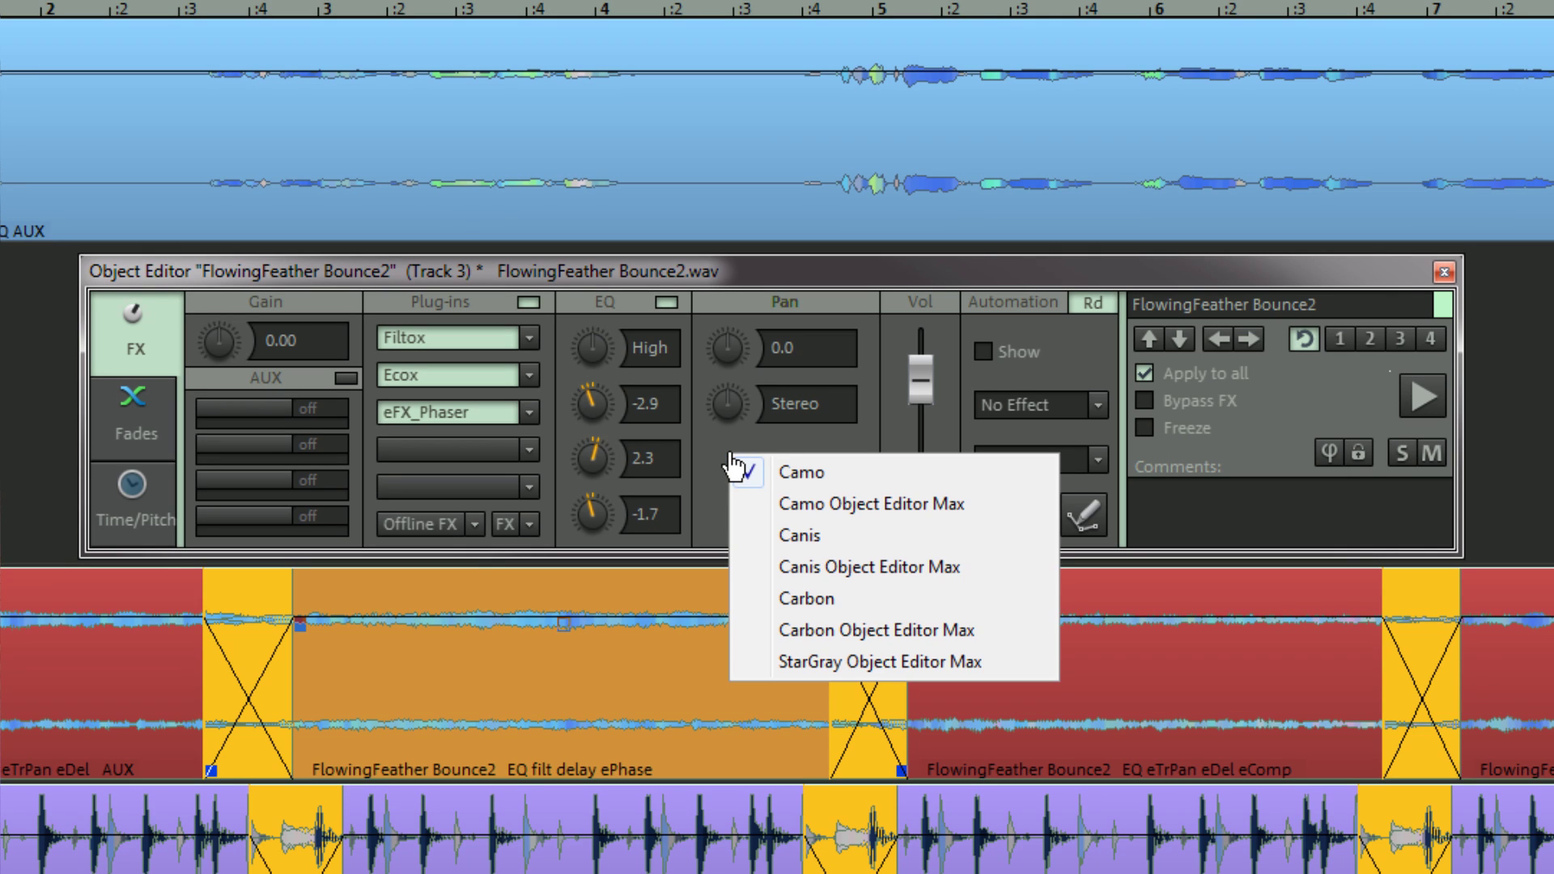
click(797, 538)
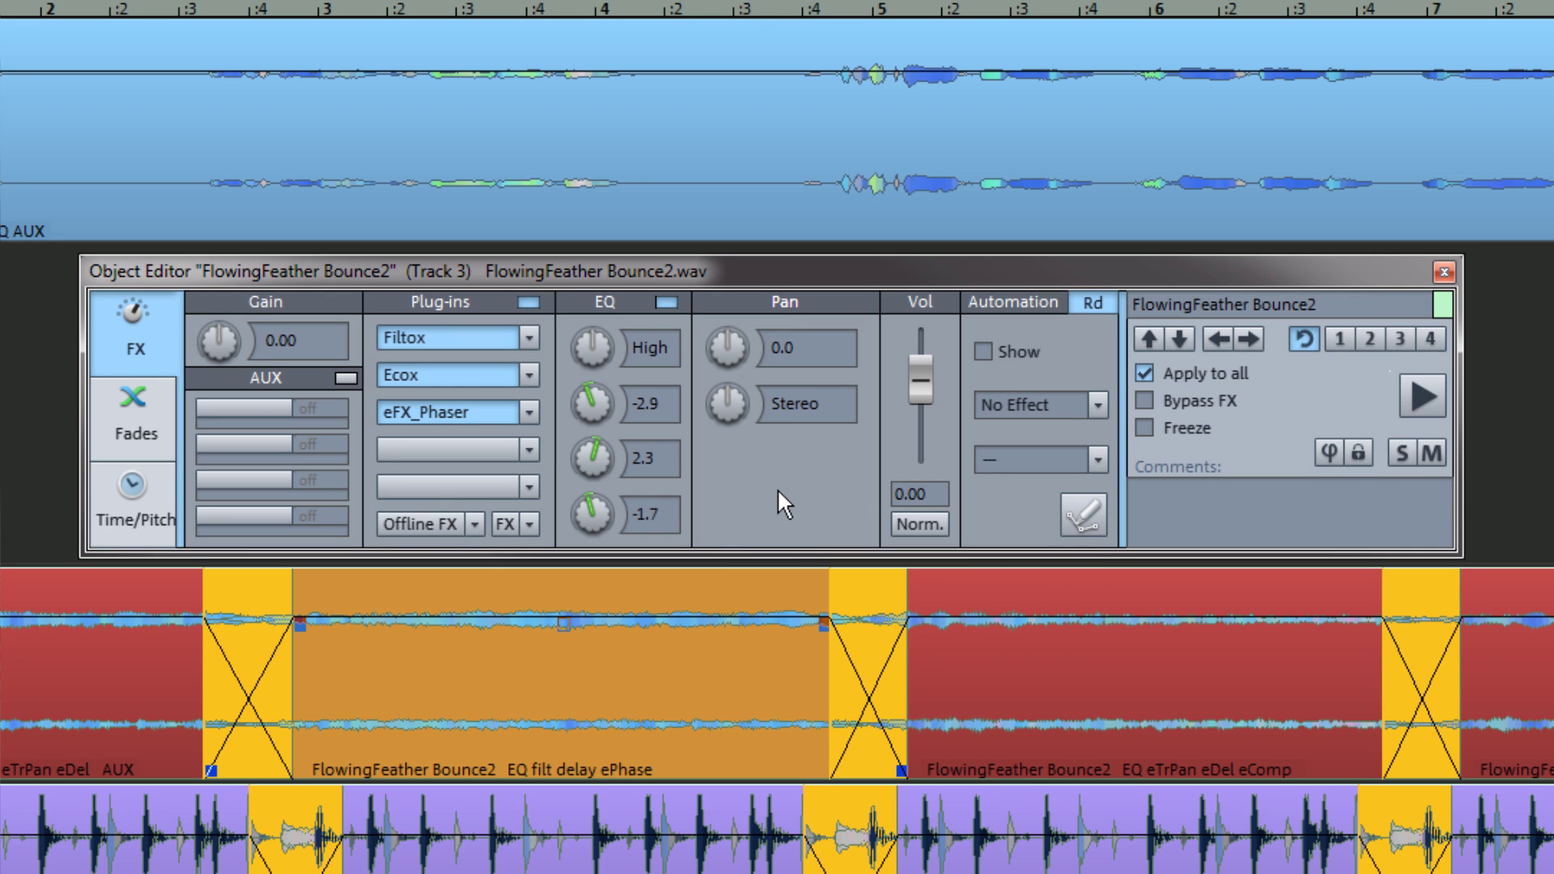
right_click(777, 490)
click(822, 536)
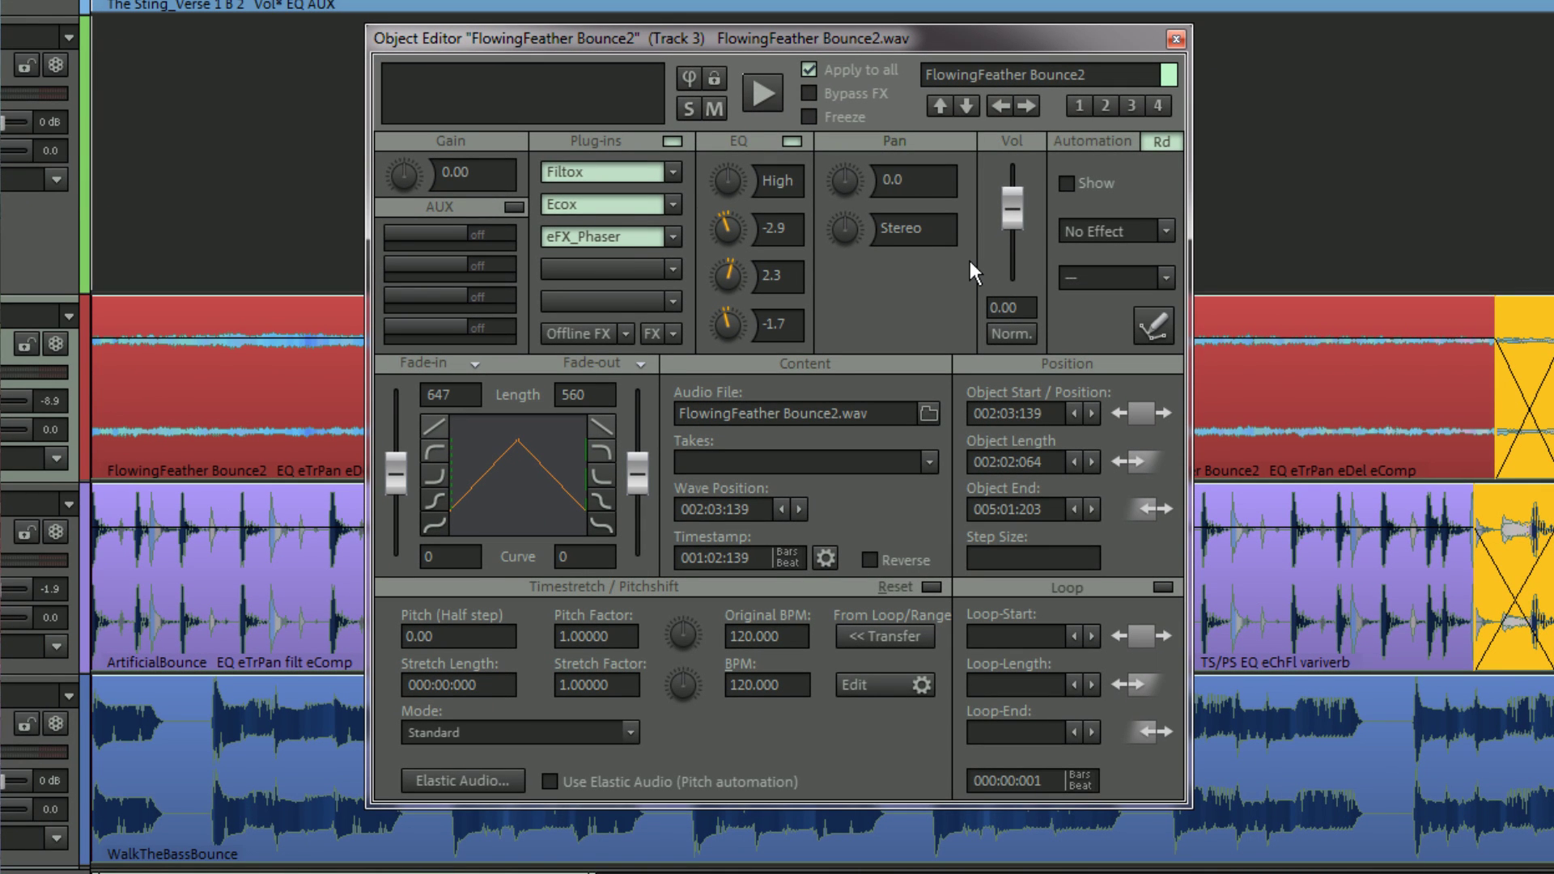
Set the fade-out curve to -53 and fade-in curve to -47, leaving the audio file unchanged.
drag(639, 469, 638, 503)
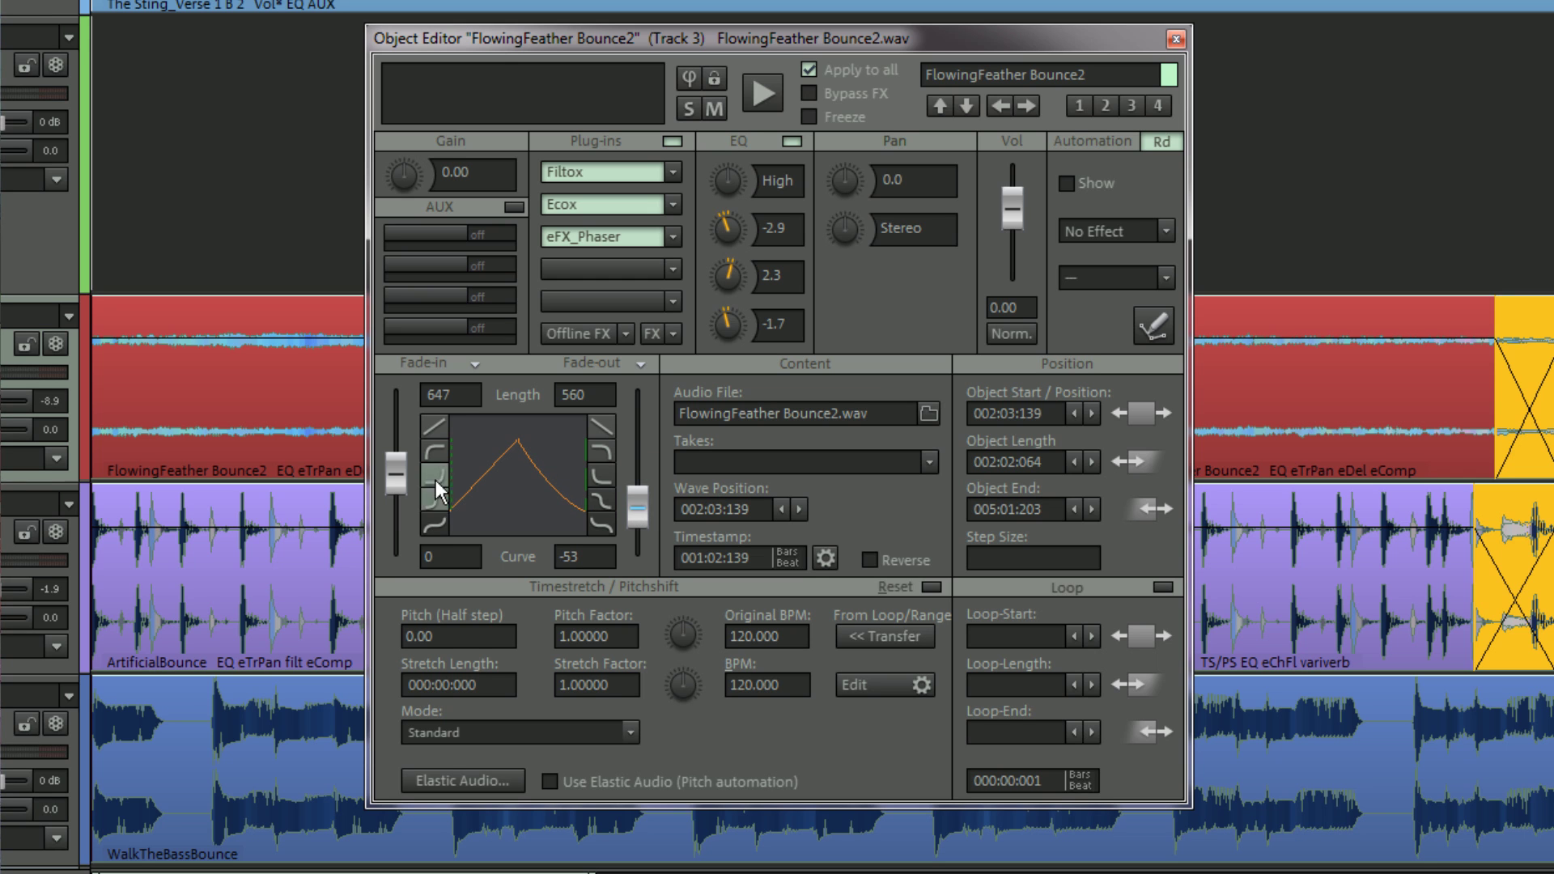
drag(397, 478, 387, 510)
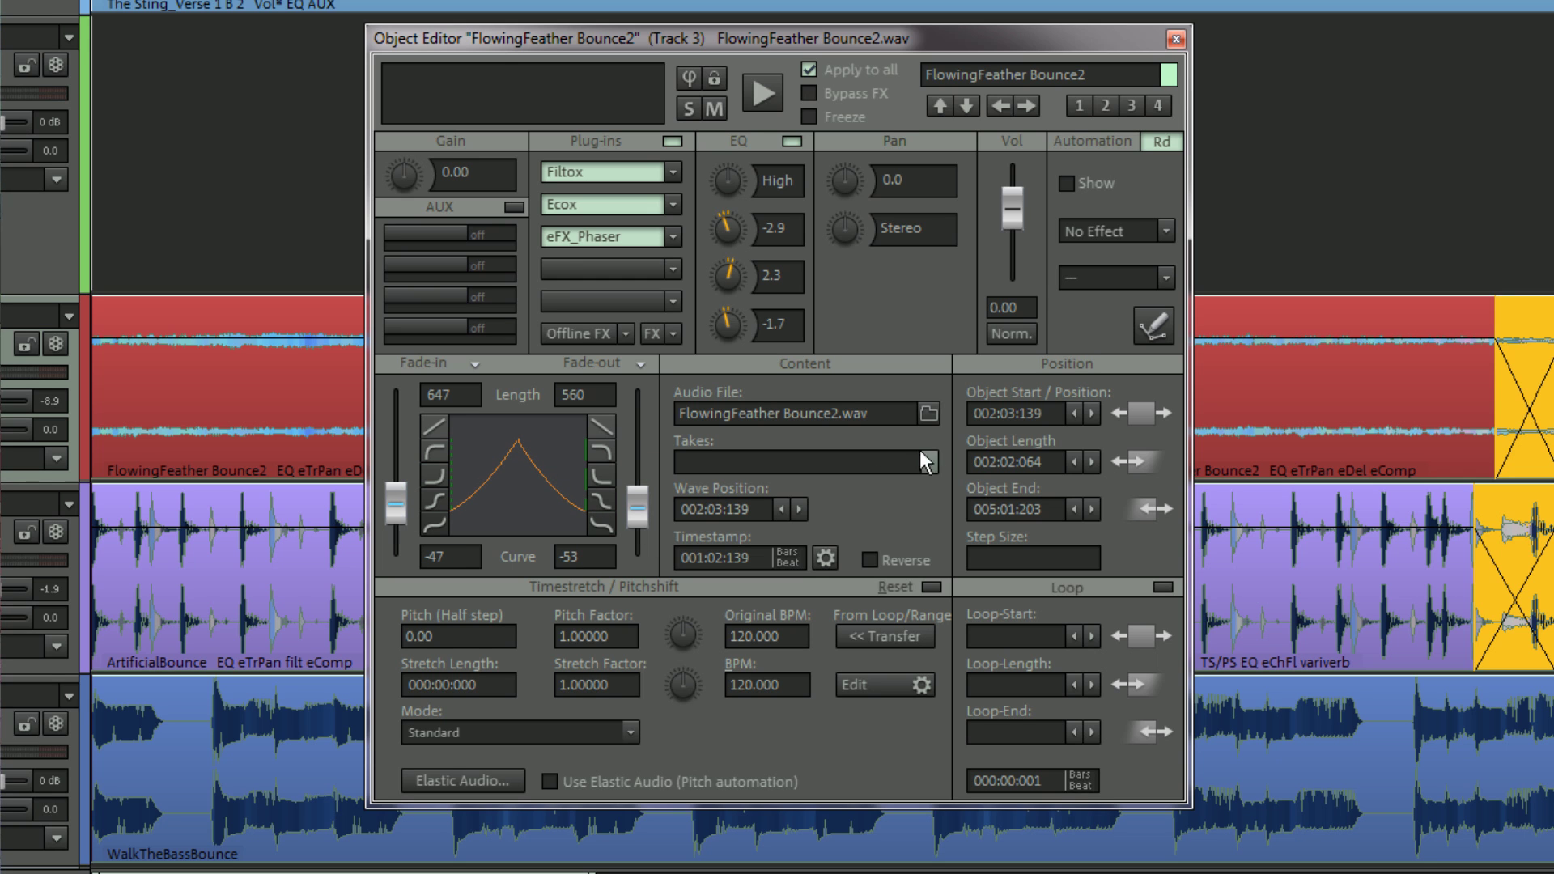
click(929, 415)
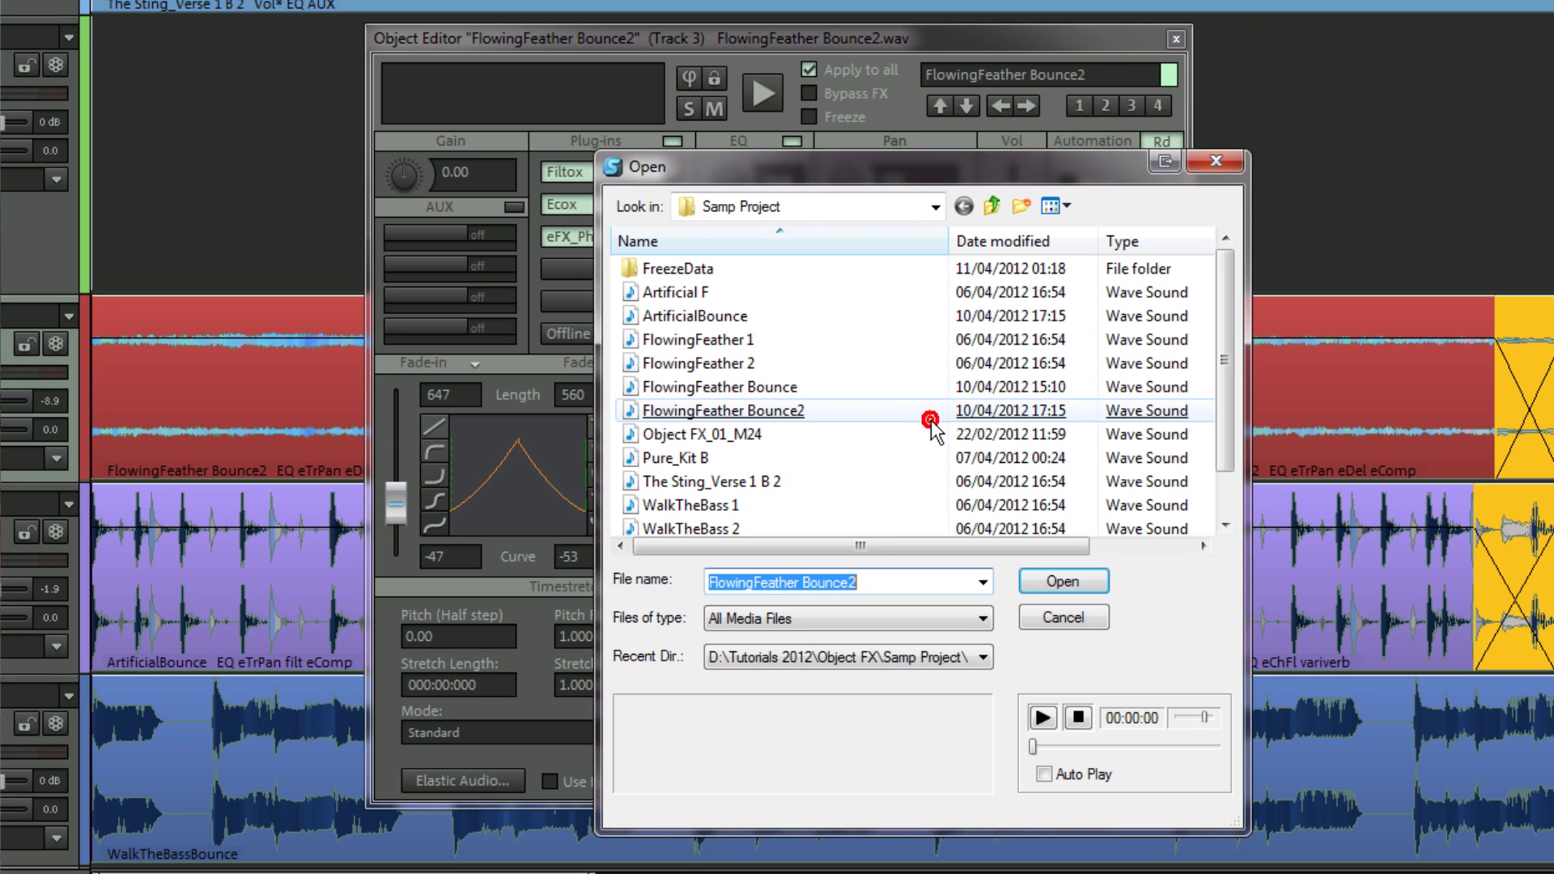
click(1062, 617)
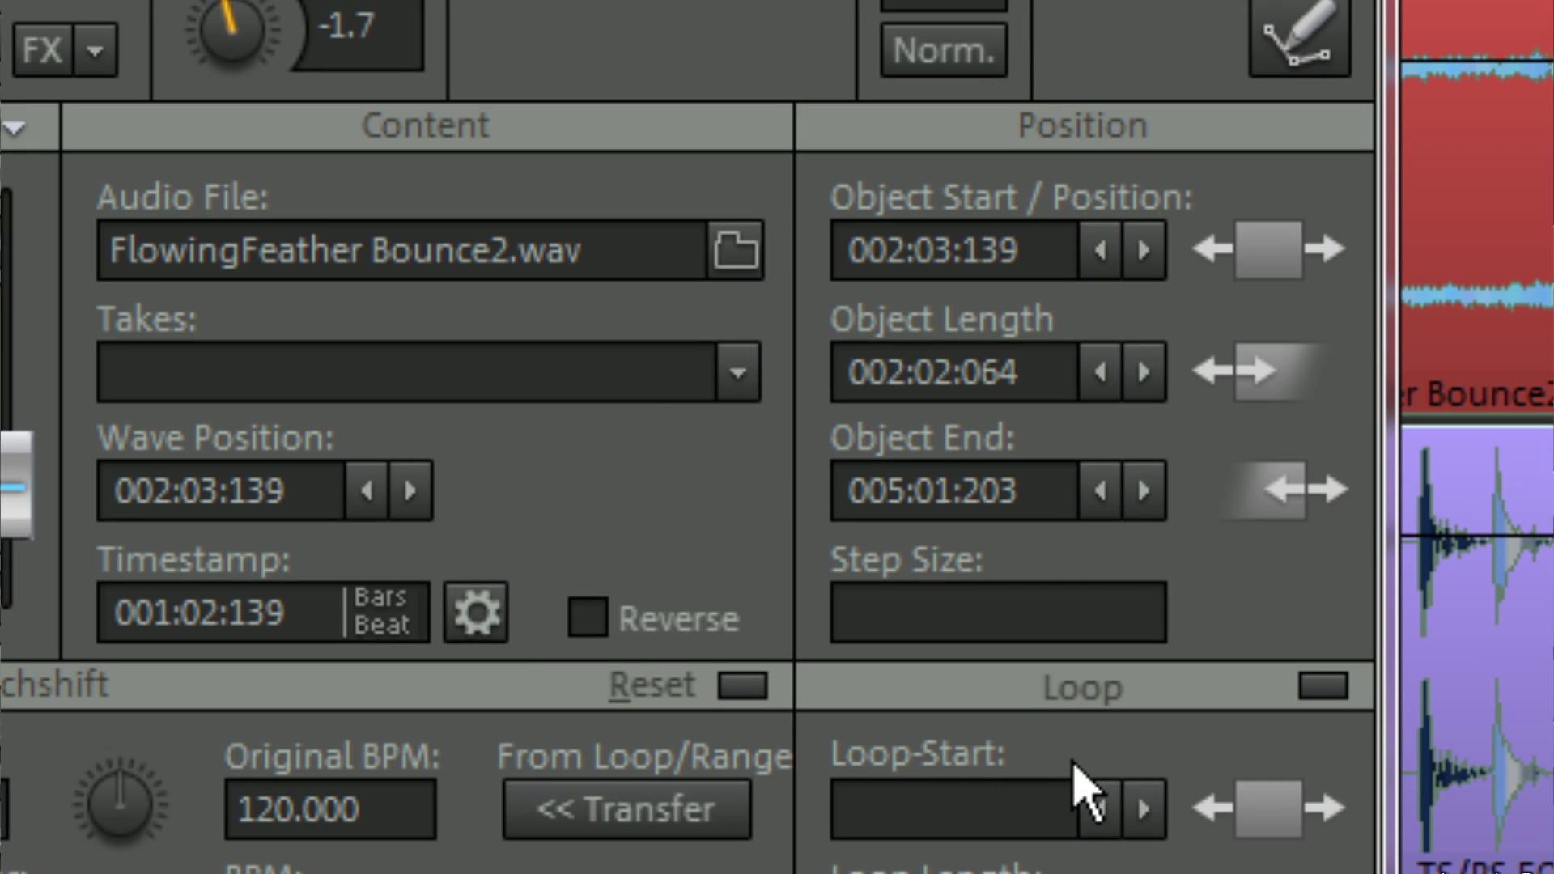
Try pitch at 3.70 and -1.80, reset it to 0.00, keep Standard timestretch, open Elastic Audio.
drag(146, 833, 138, 687)
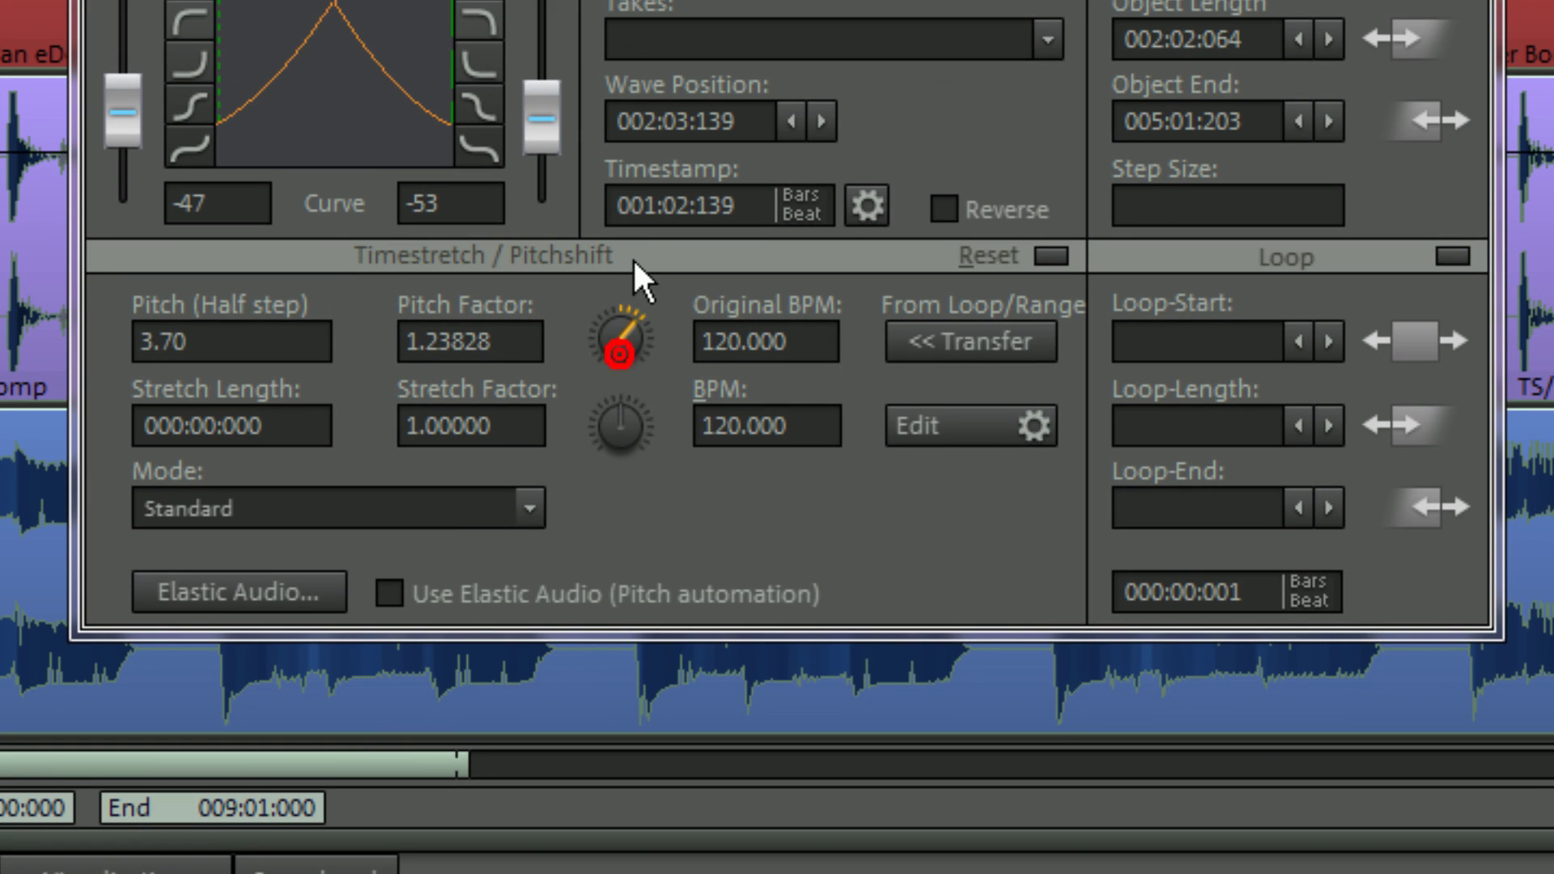
drag(635, 261, 630, 321)
double_click(628, 332)
click(529, 506)
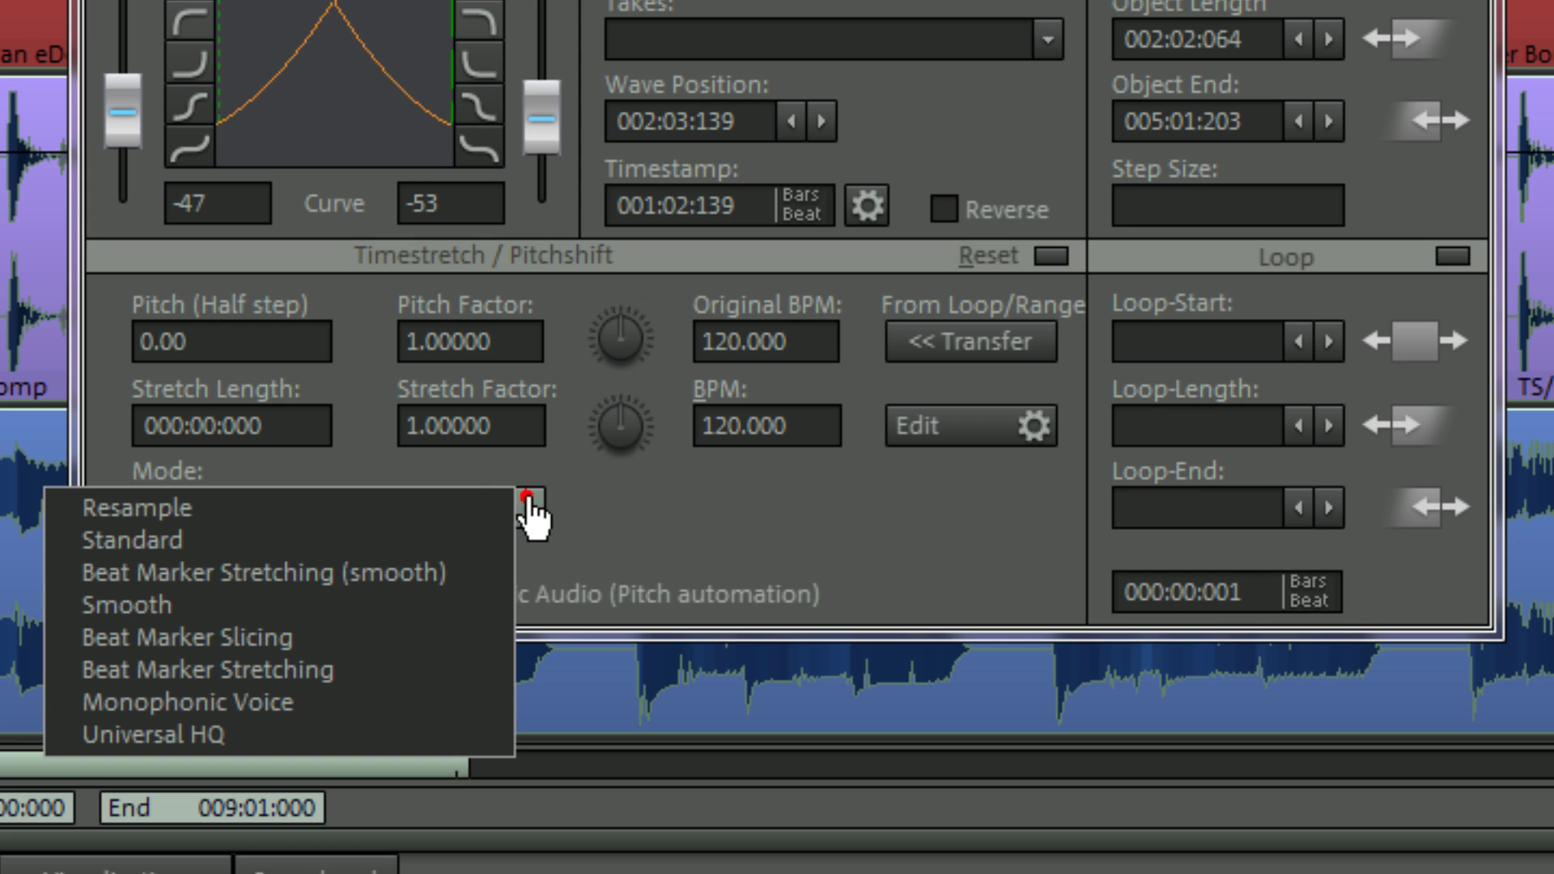
click(621, 500)
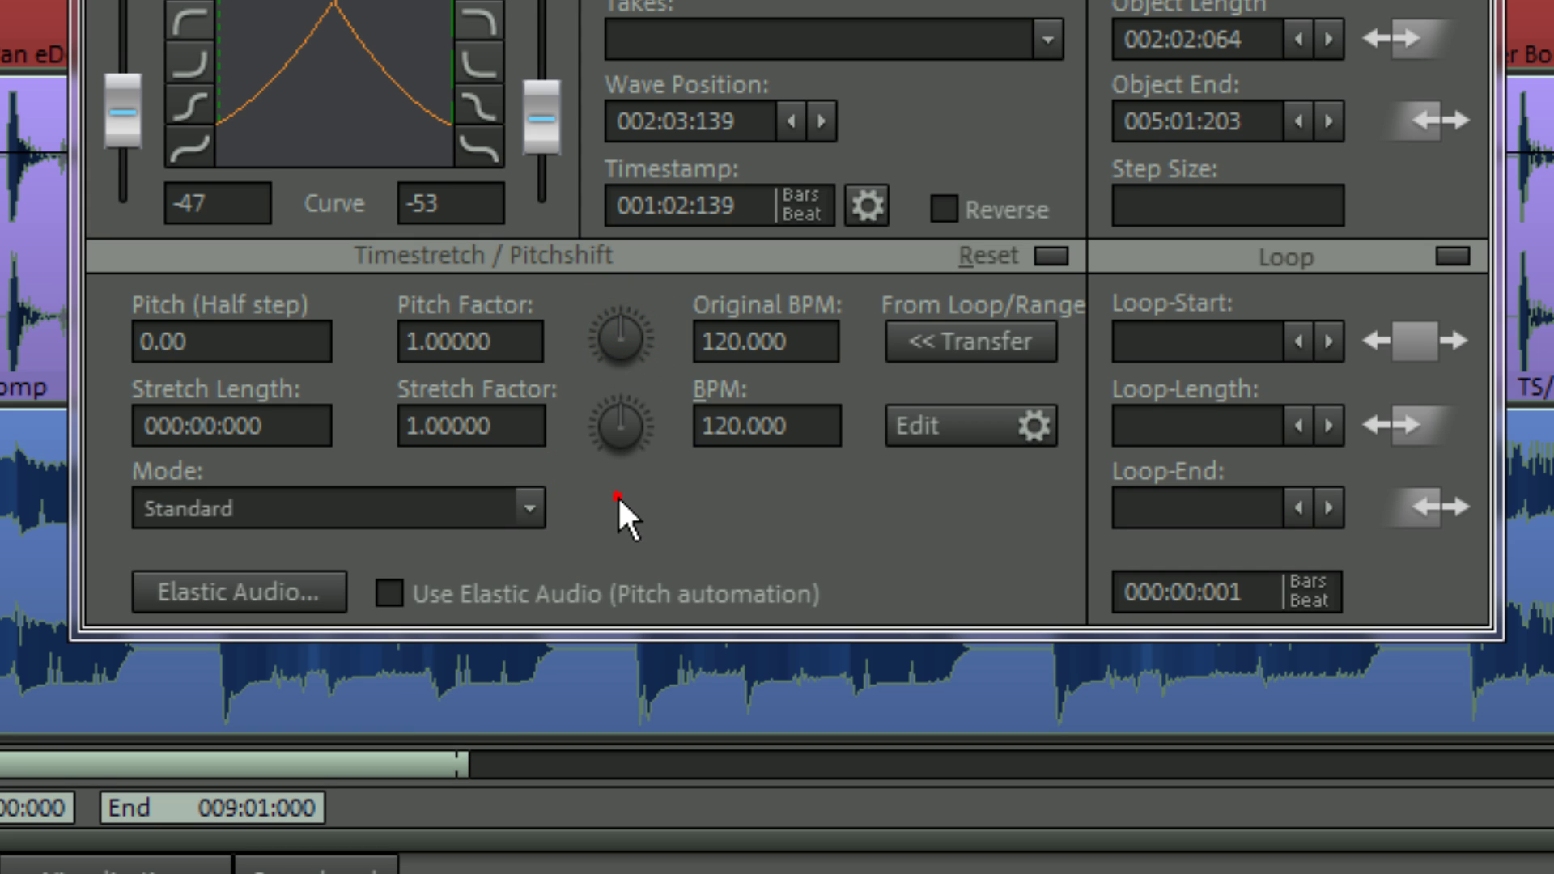
click(285, 590)
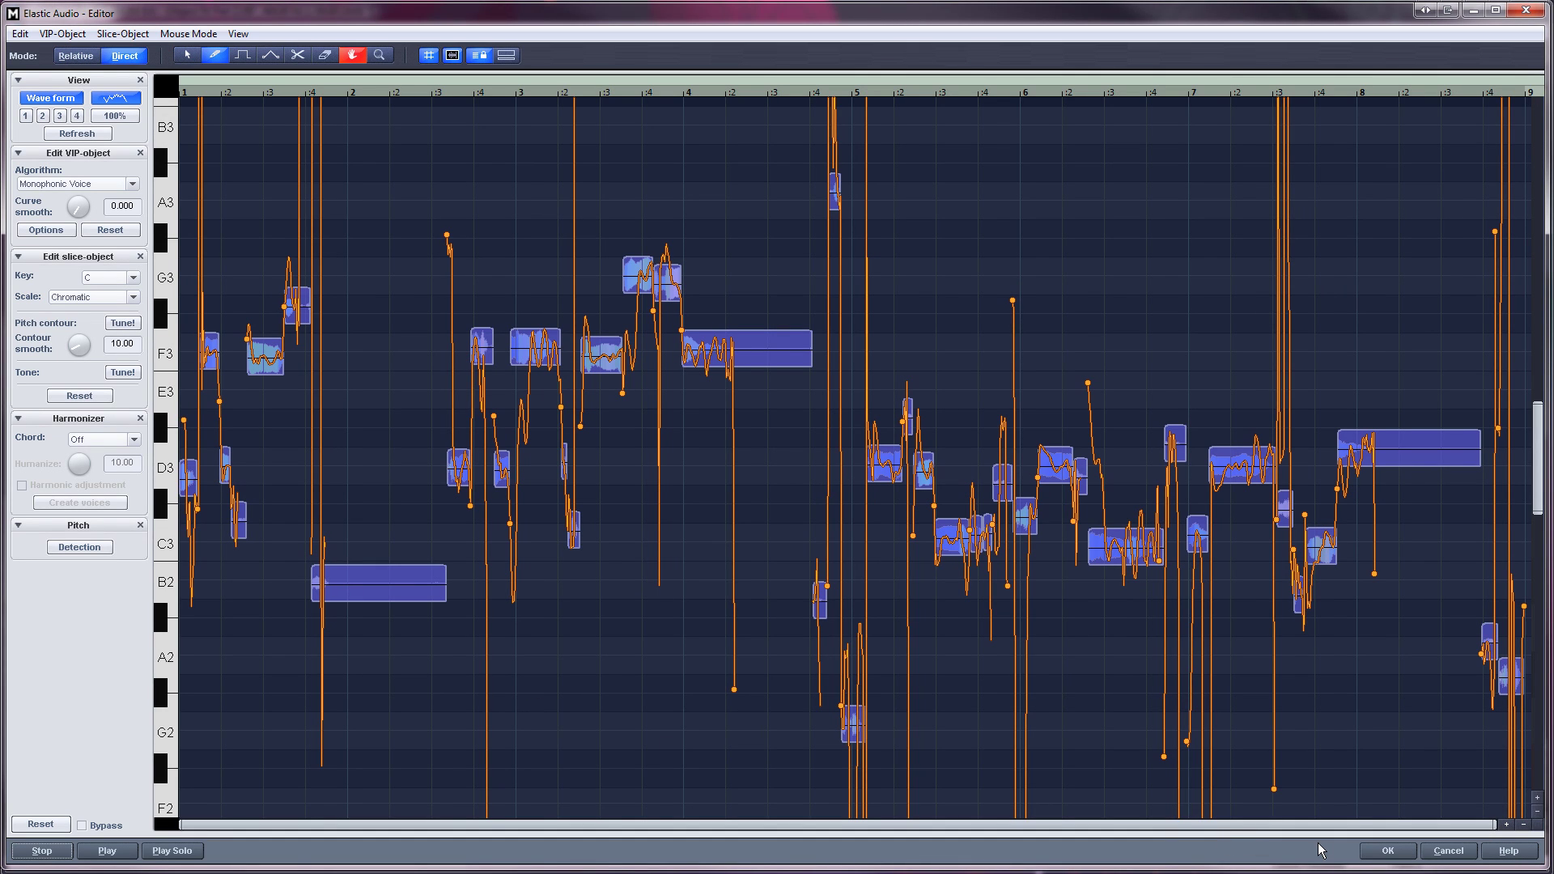
Close the Elastic Audio Editor and switch the Object Editor to the compact Camo skin.
click(1446, 851)
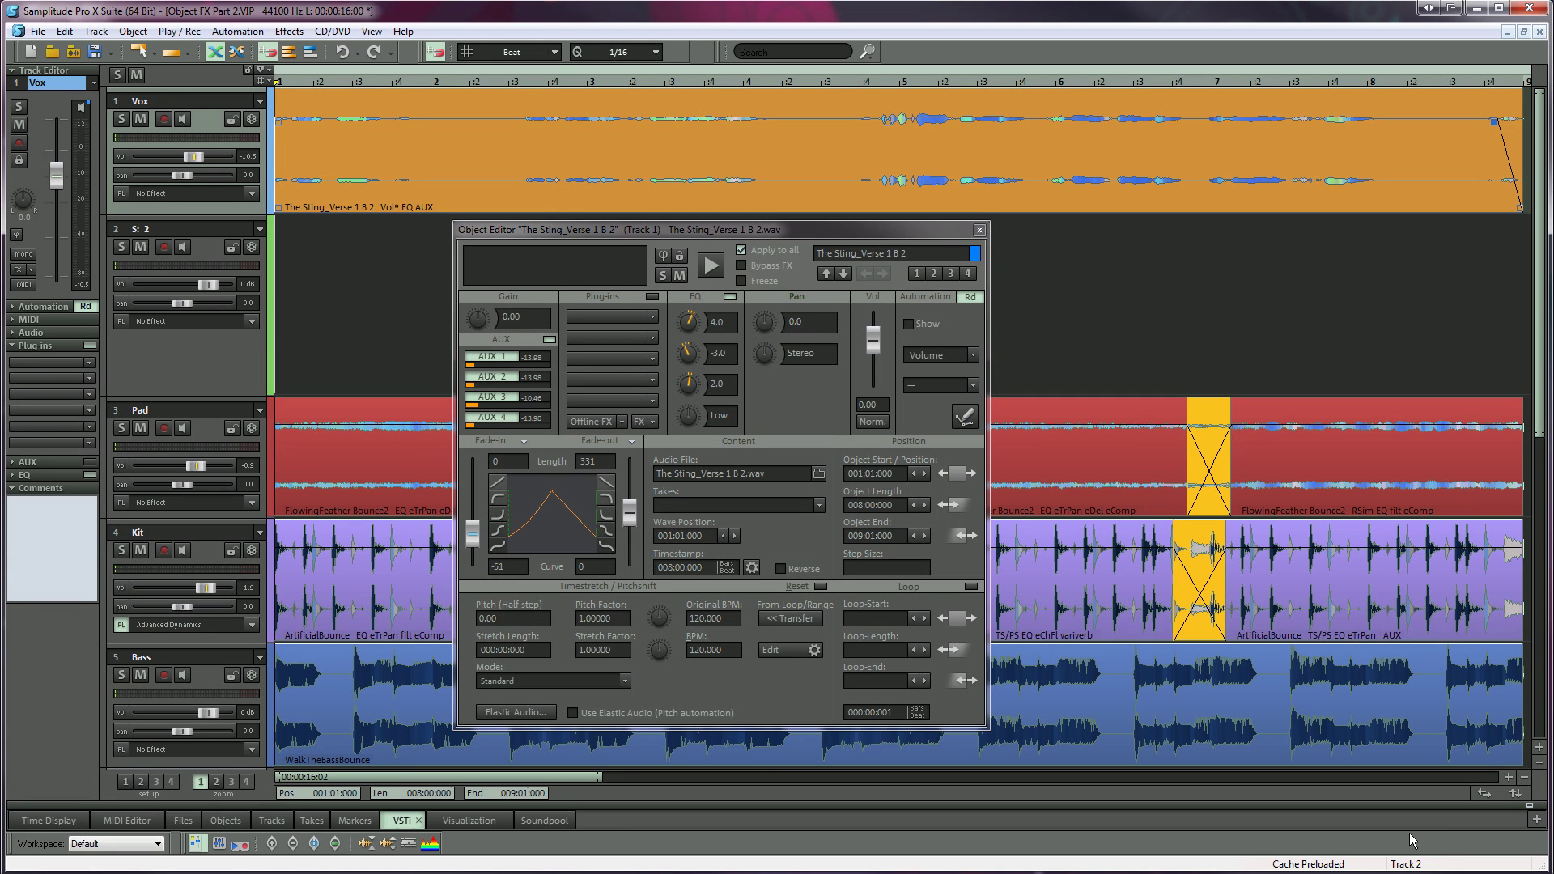
right_click(788, 382)
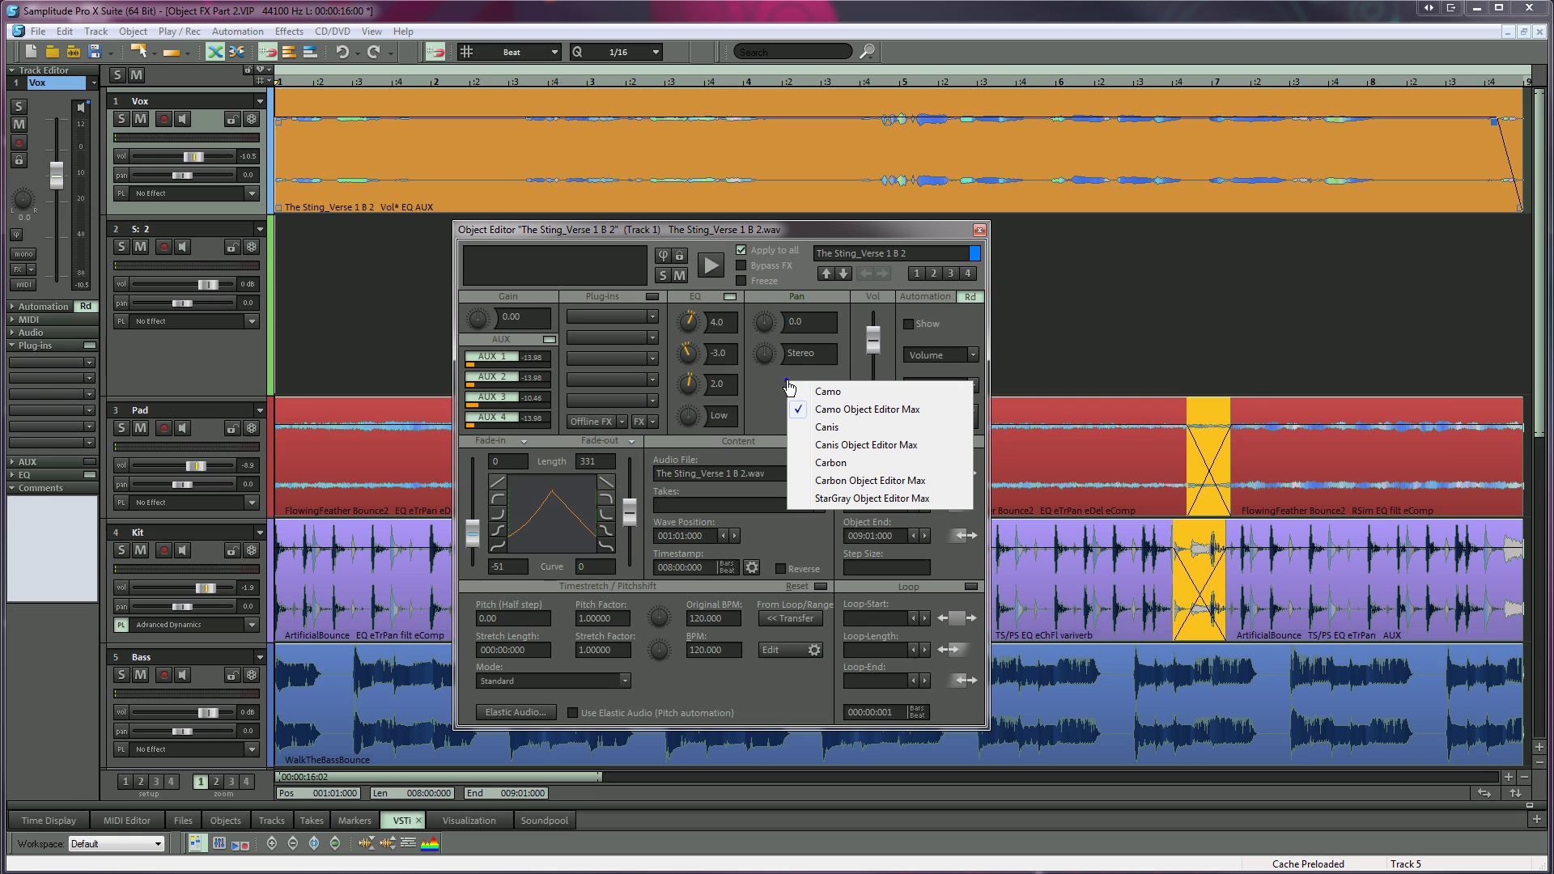
click(838, 396)
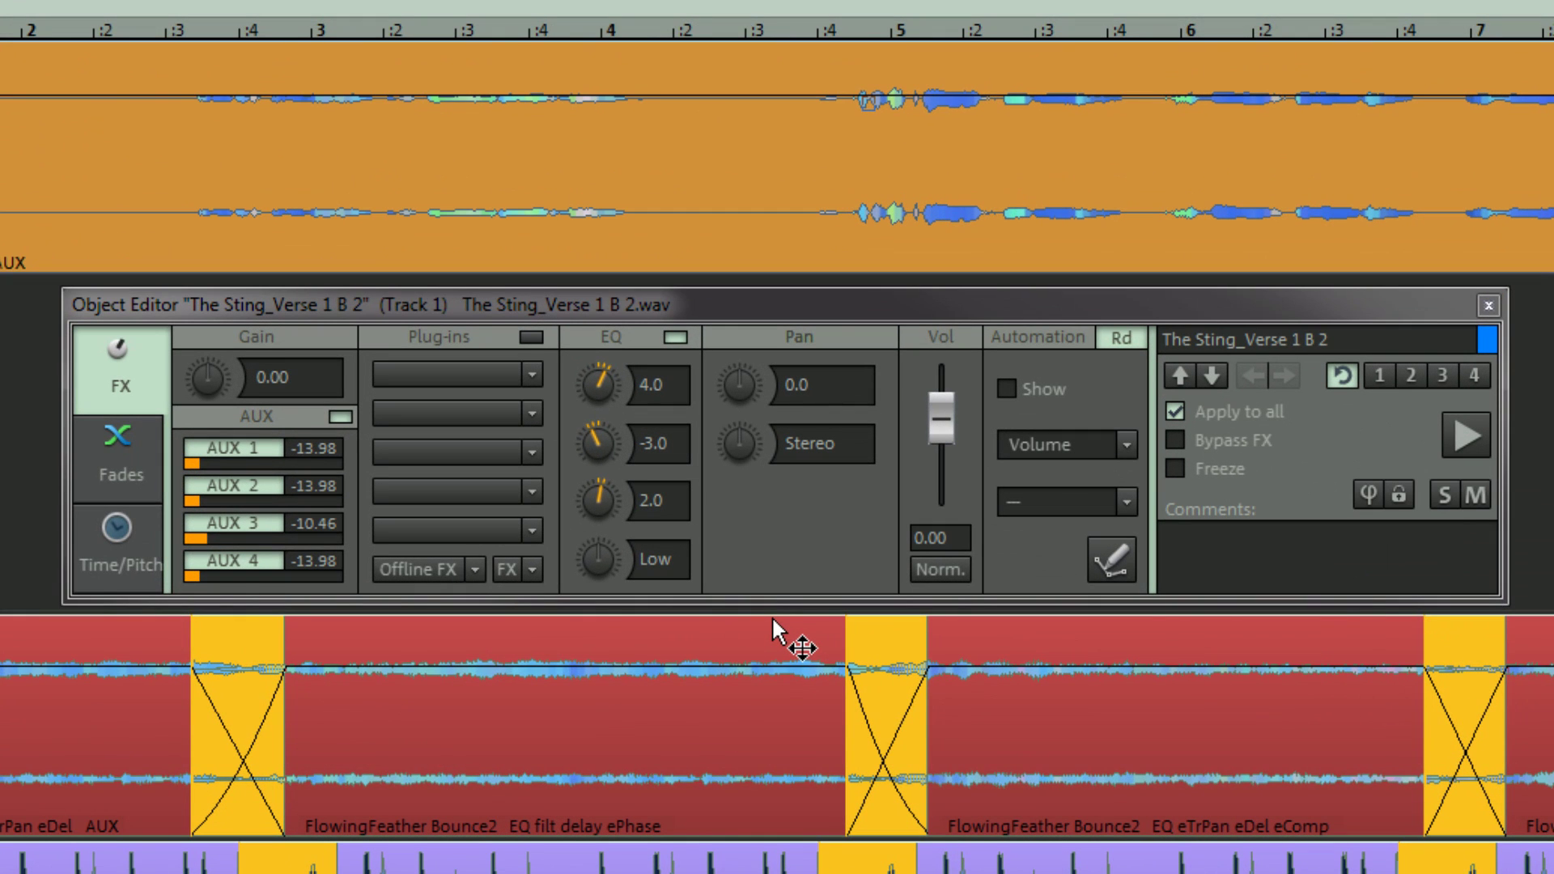
Review the object's Fades and Time/Pitch pages, ending back on the FX page.
click(134, 478)
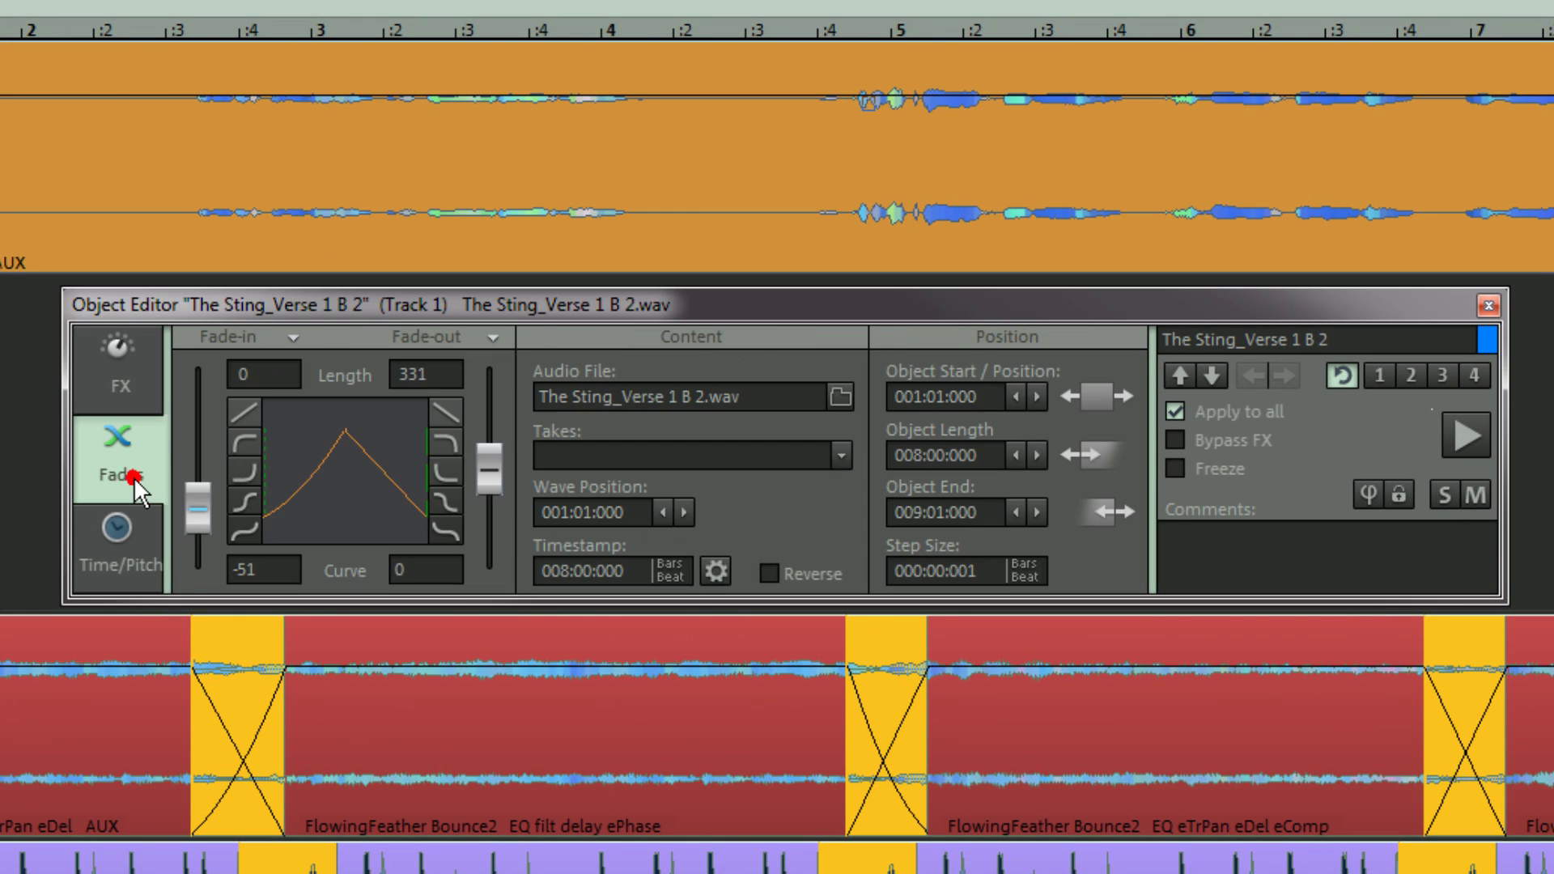
click(149, 543)
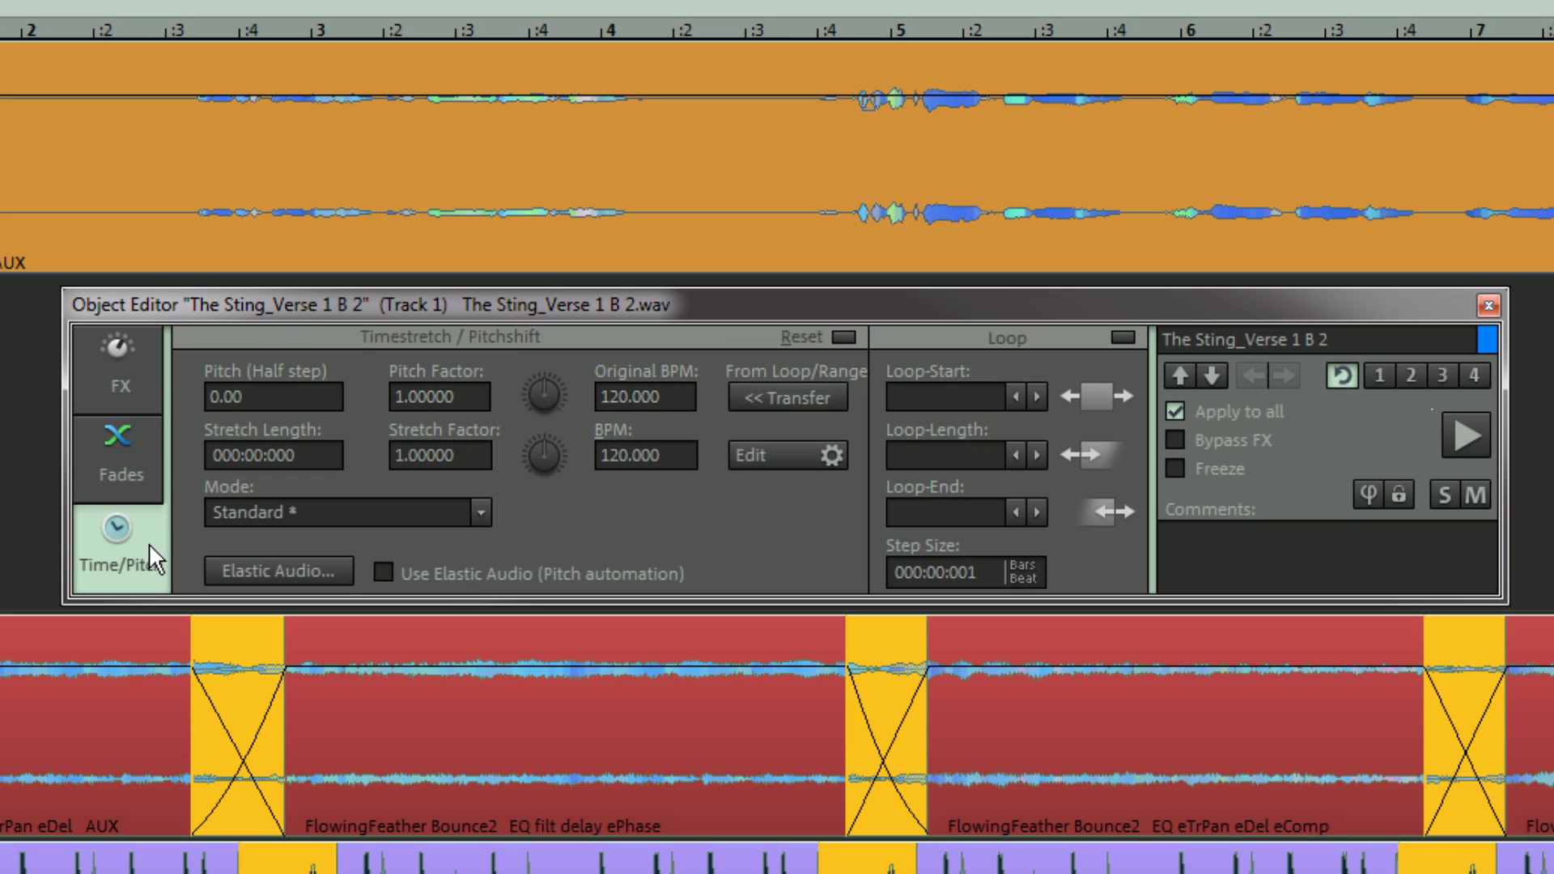
click(157, 455)
click(153, 378)
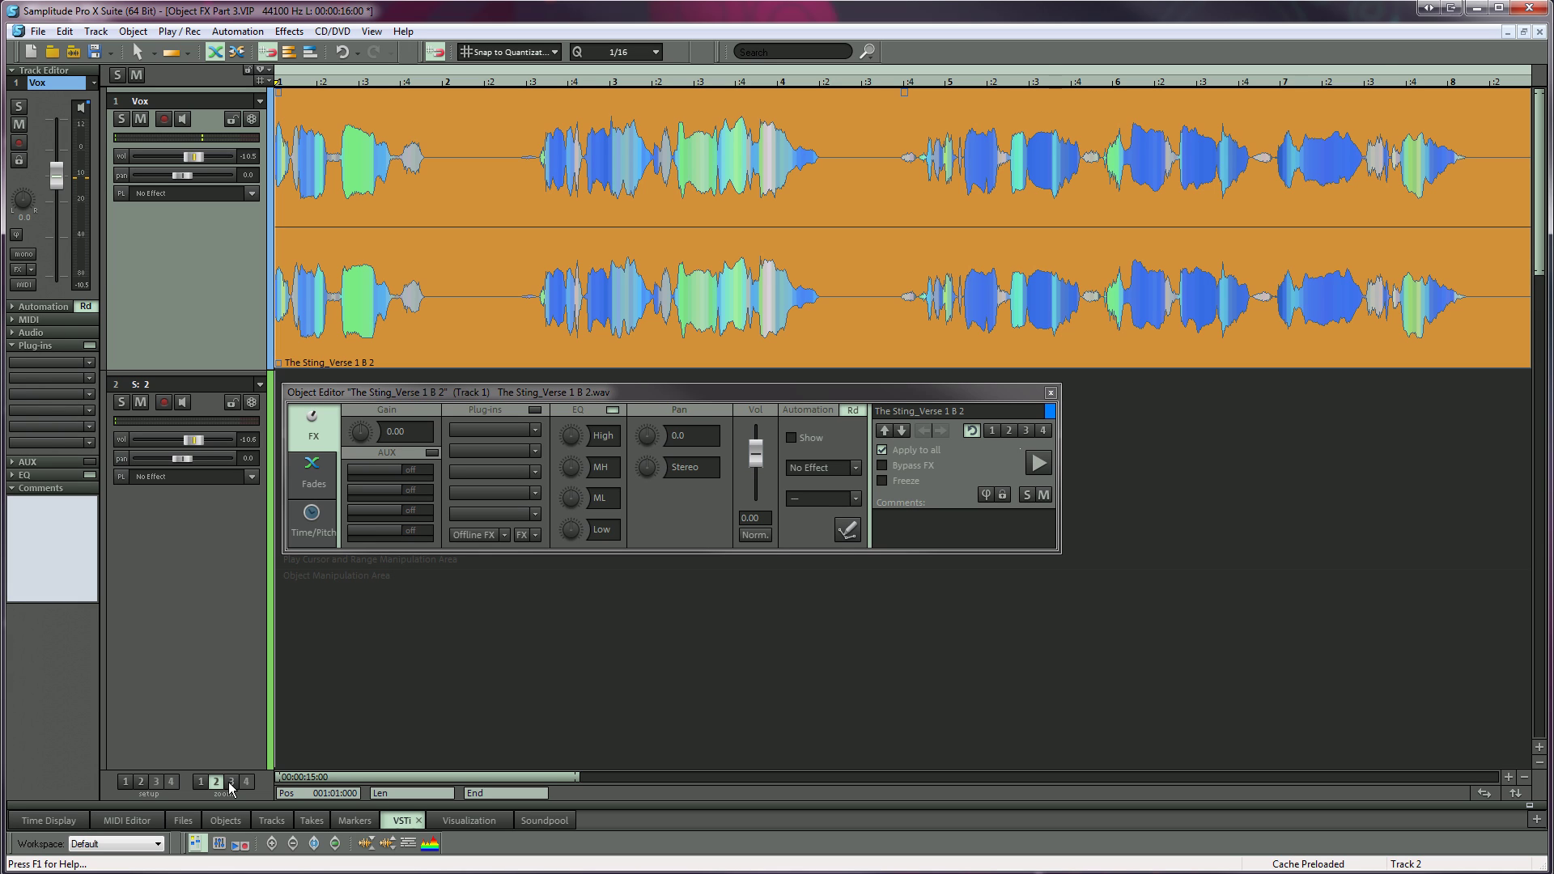
Zoom in on the vocal with preset 3, then open Save Object and cancel without saving.
click(230, 782)
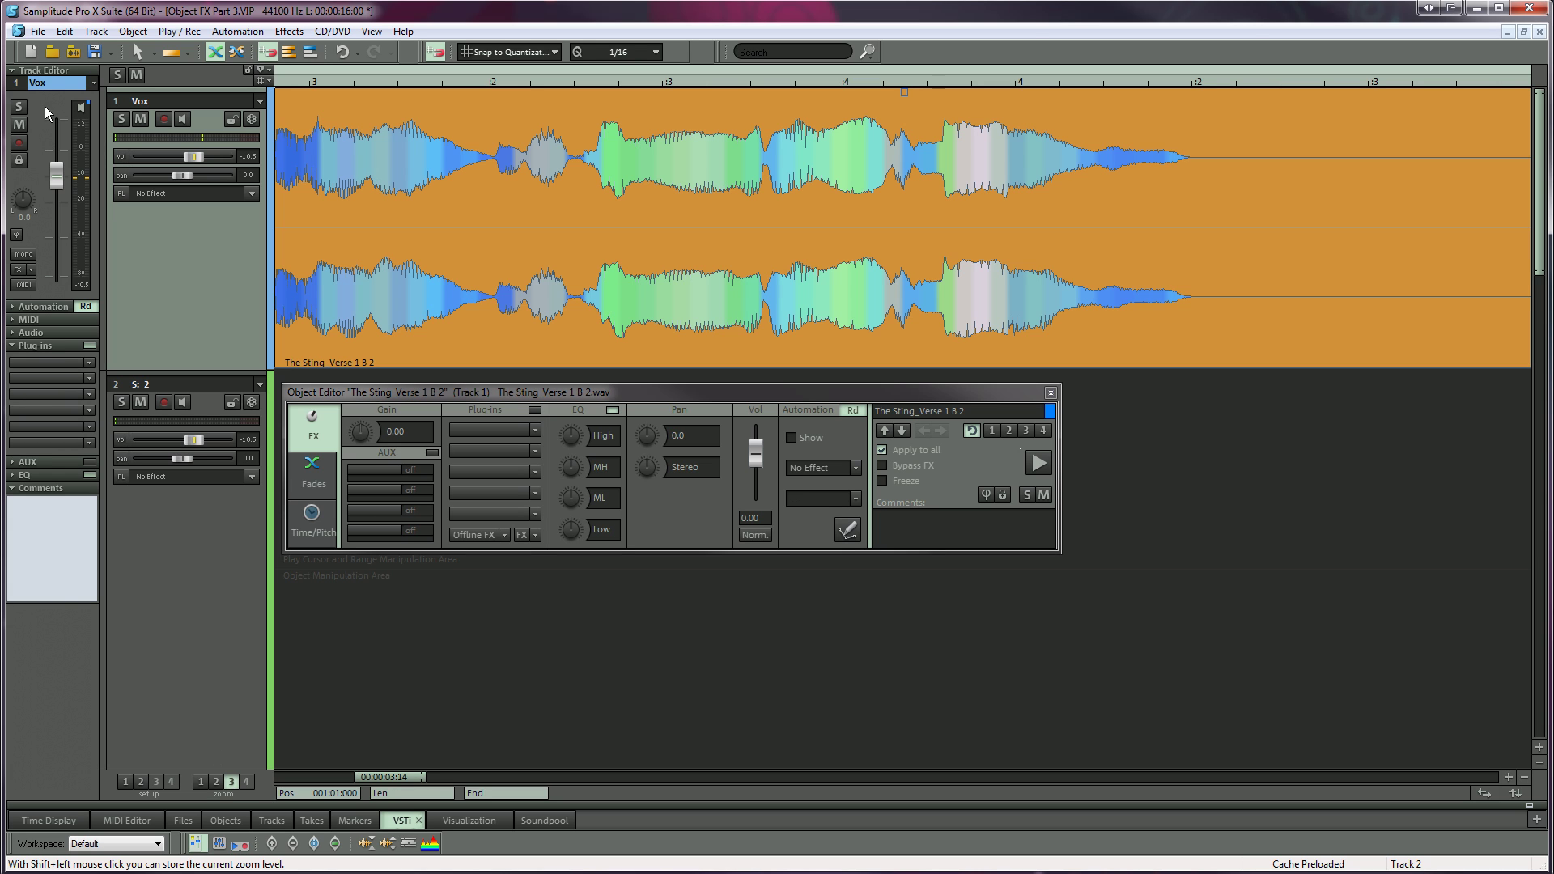
click(37, 32)
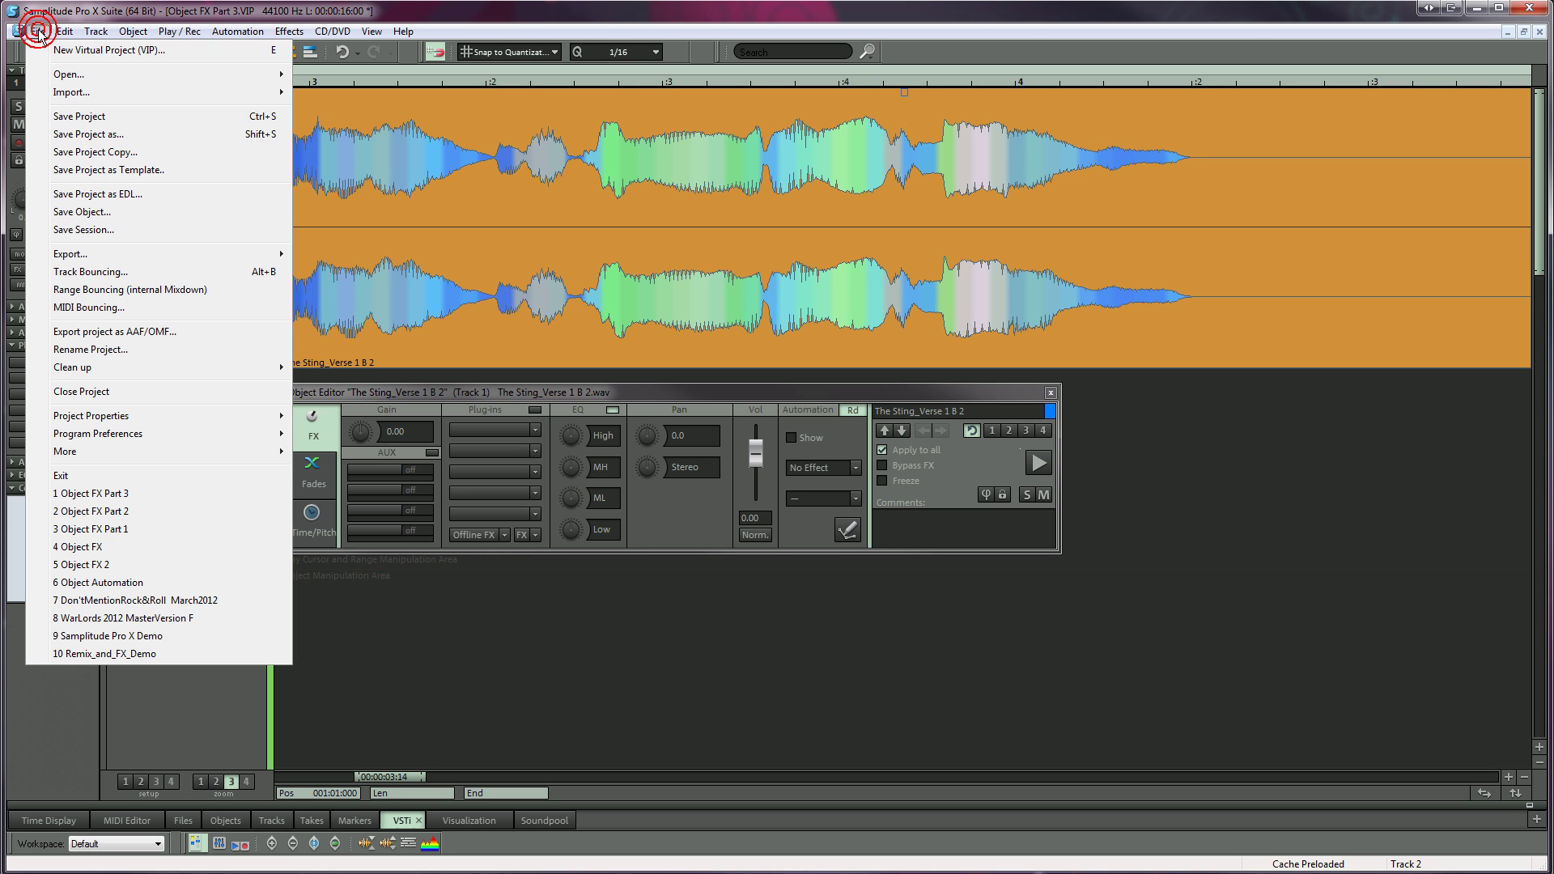
click(57, 212)
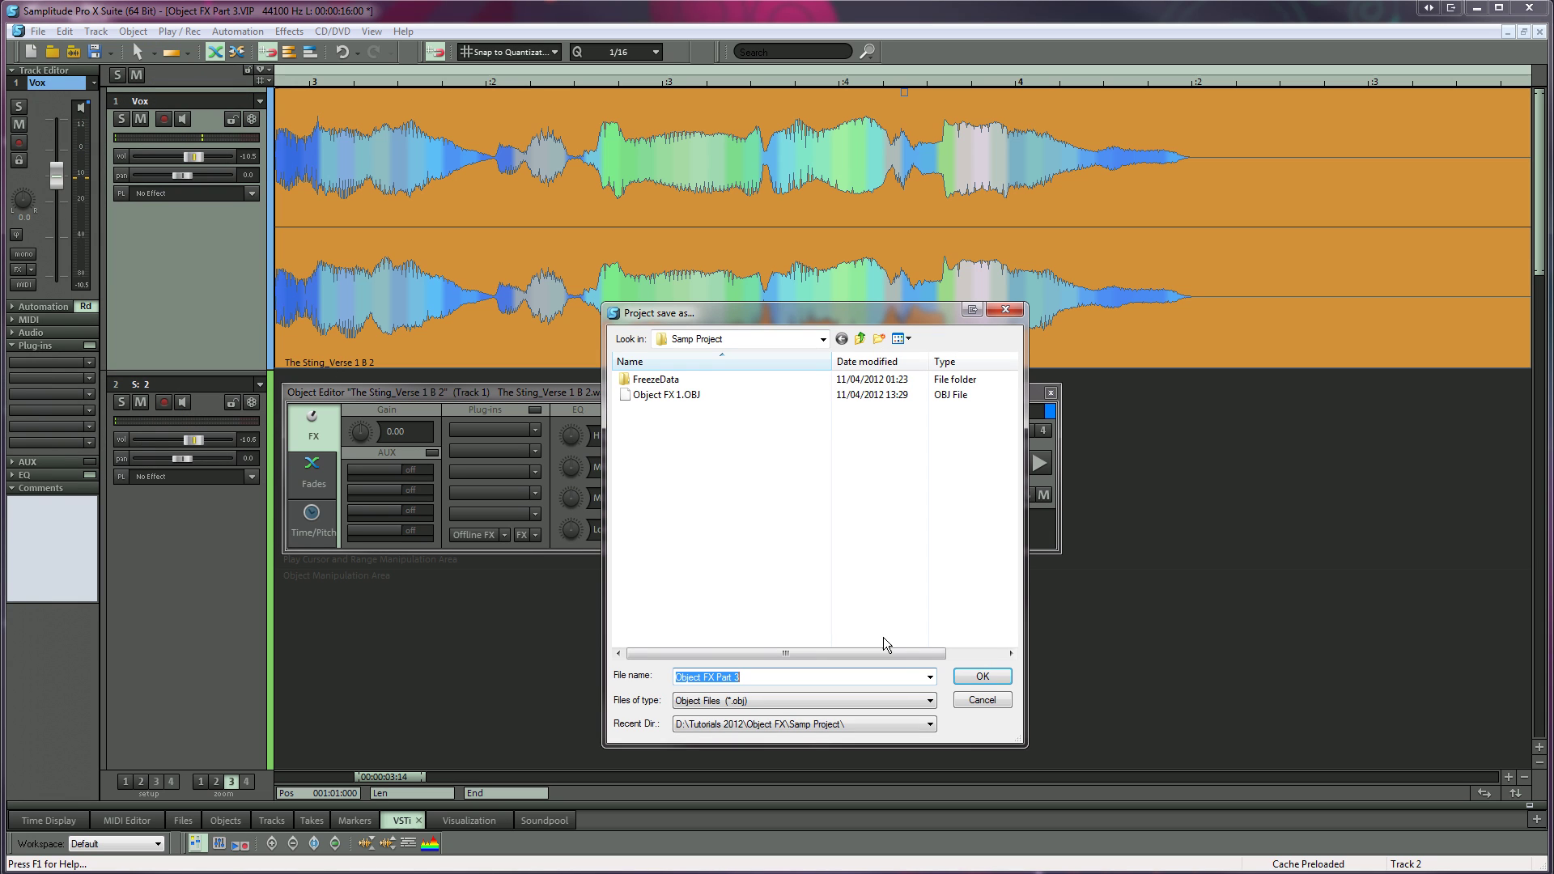
click(961, 701)
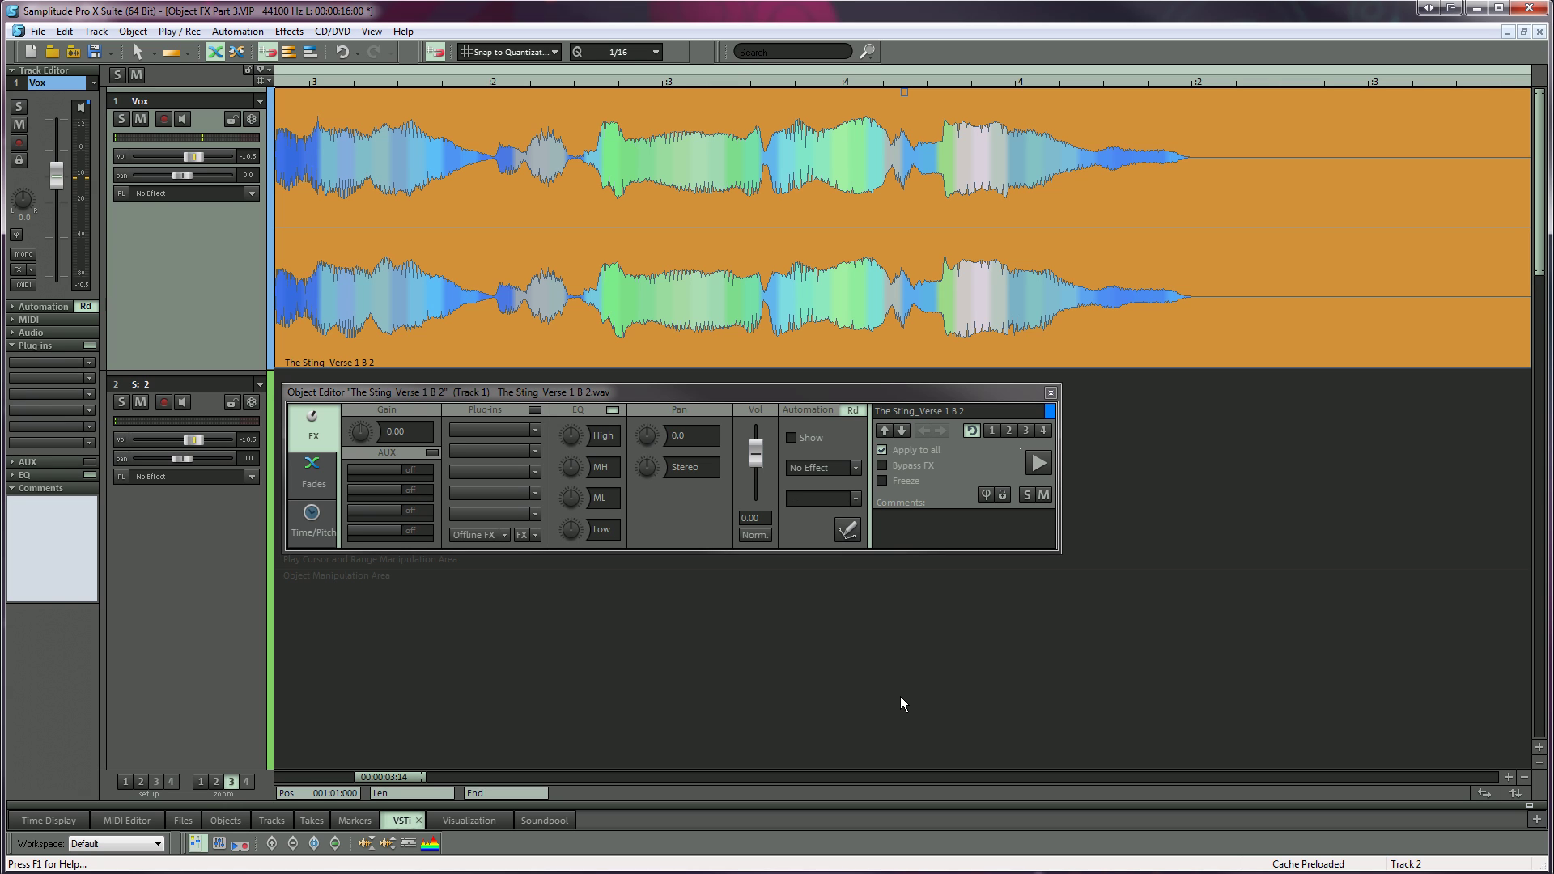
Audition the vocal from 003:02:200.
click(578, 69)
key(space)
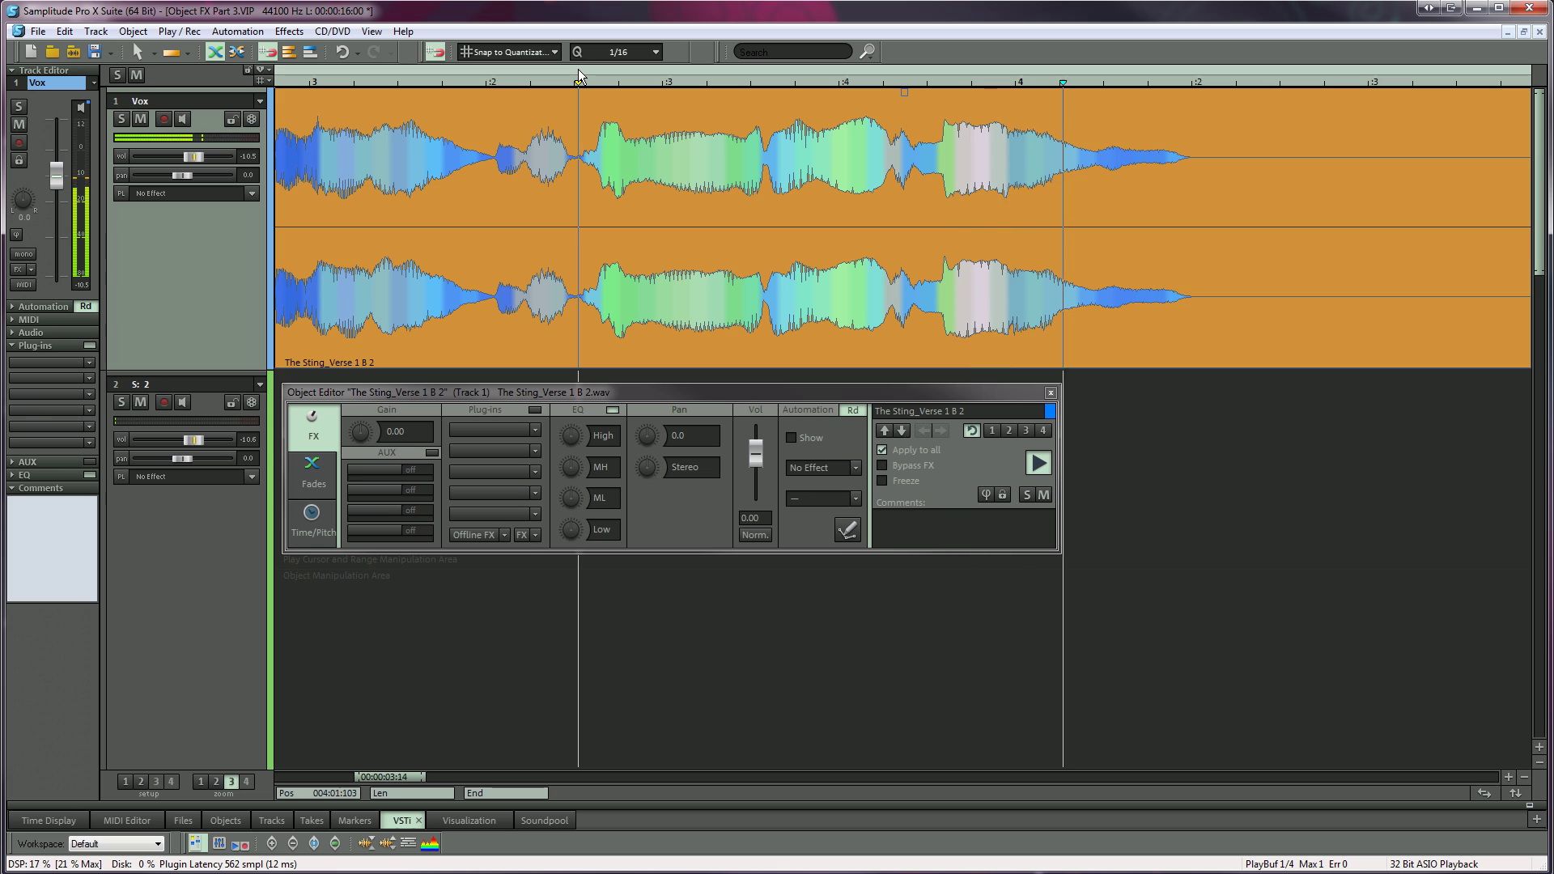
key(space)
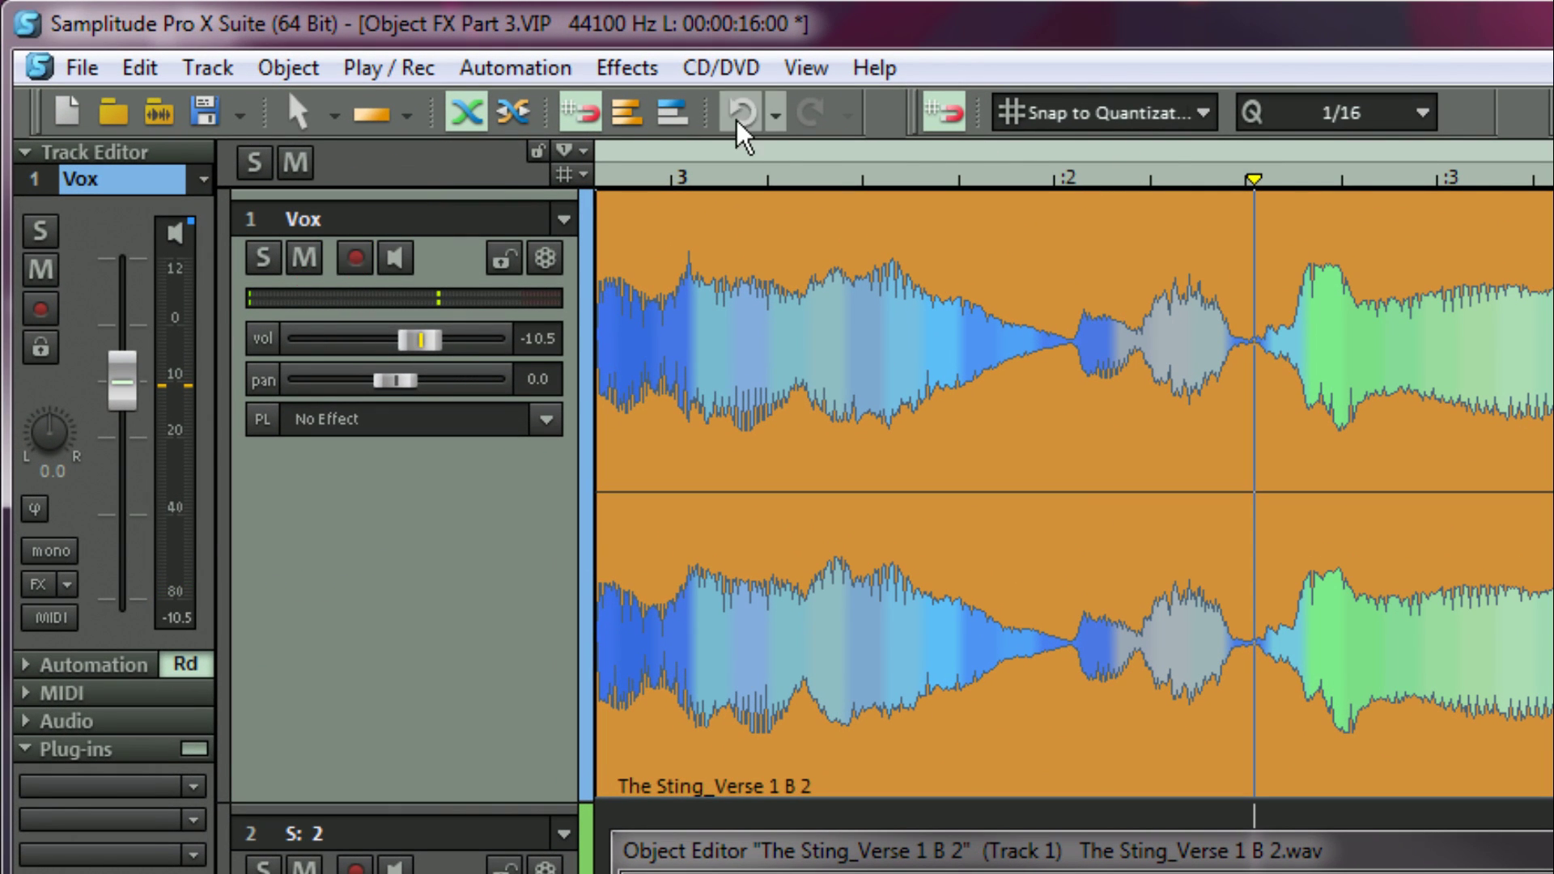
Solo the Vox track and switch the mouse mode to Object Mode.
click(467, 112)
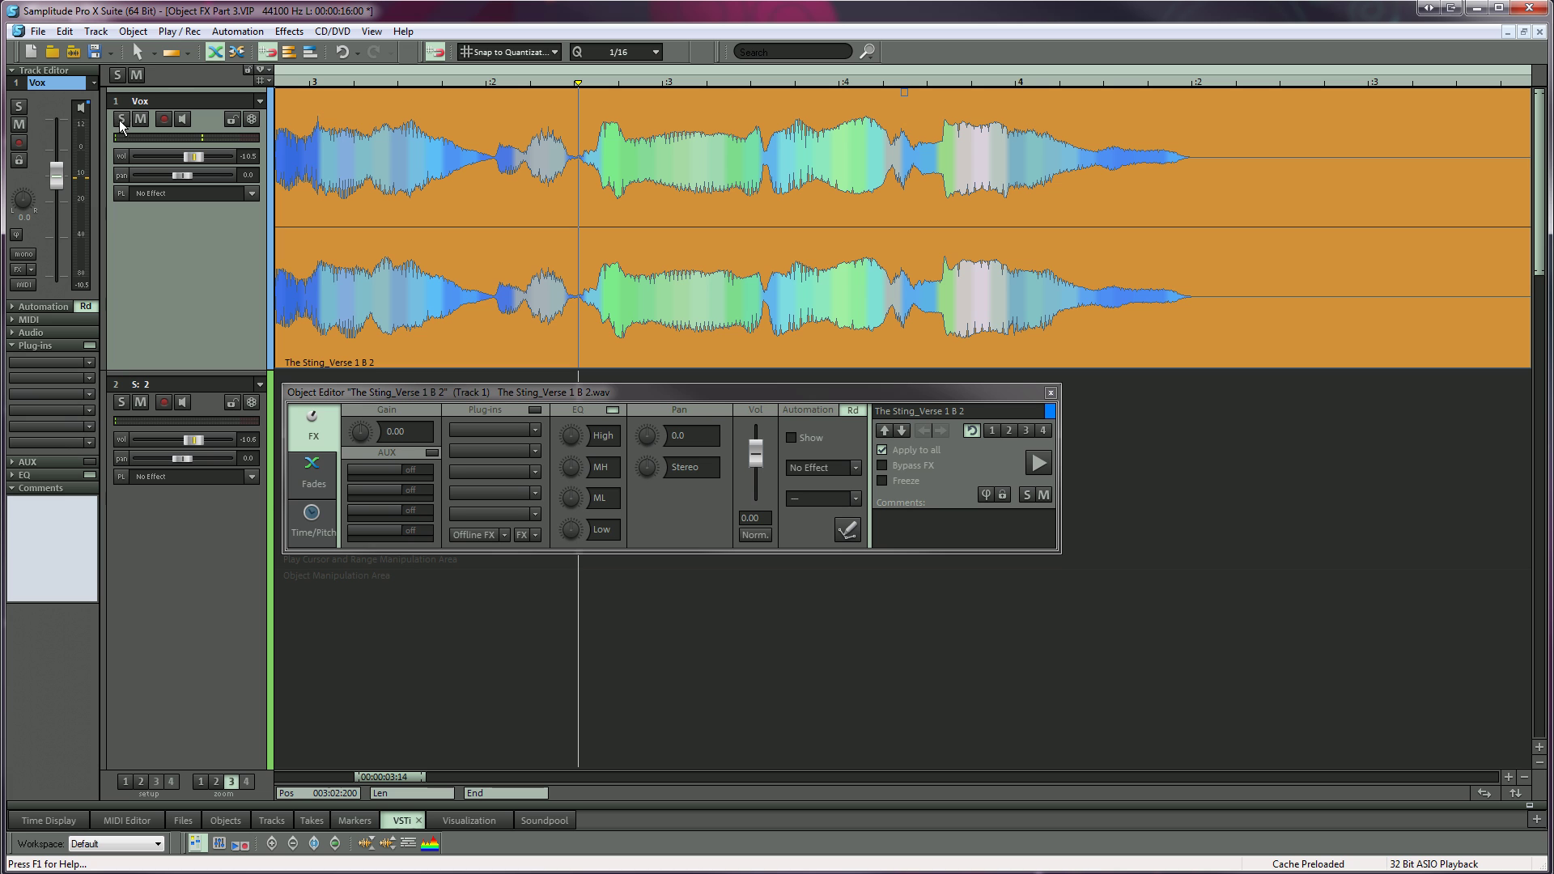
click(122, 121)
click(151, 52)
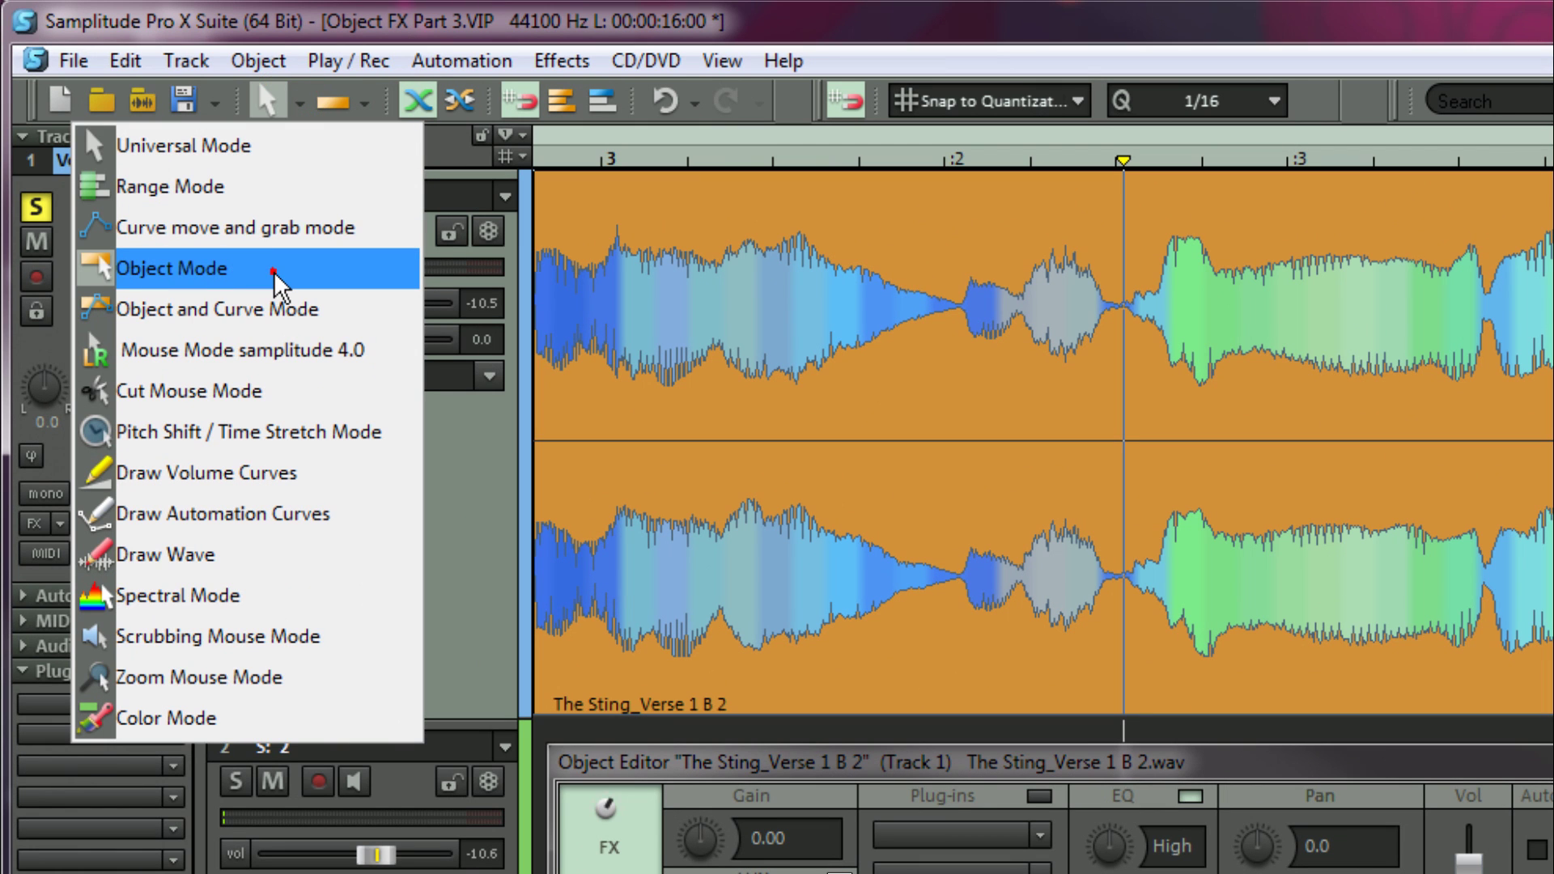
click(274, 270)
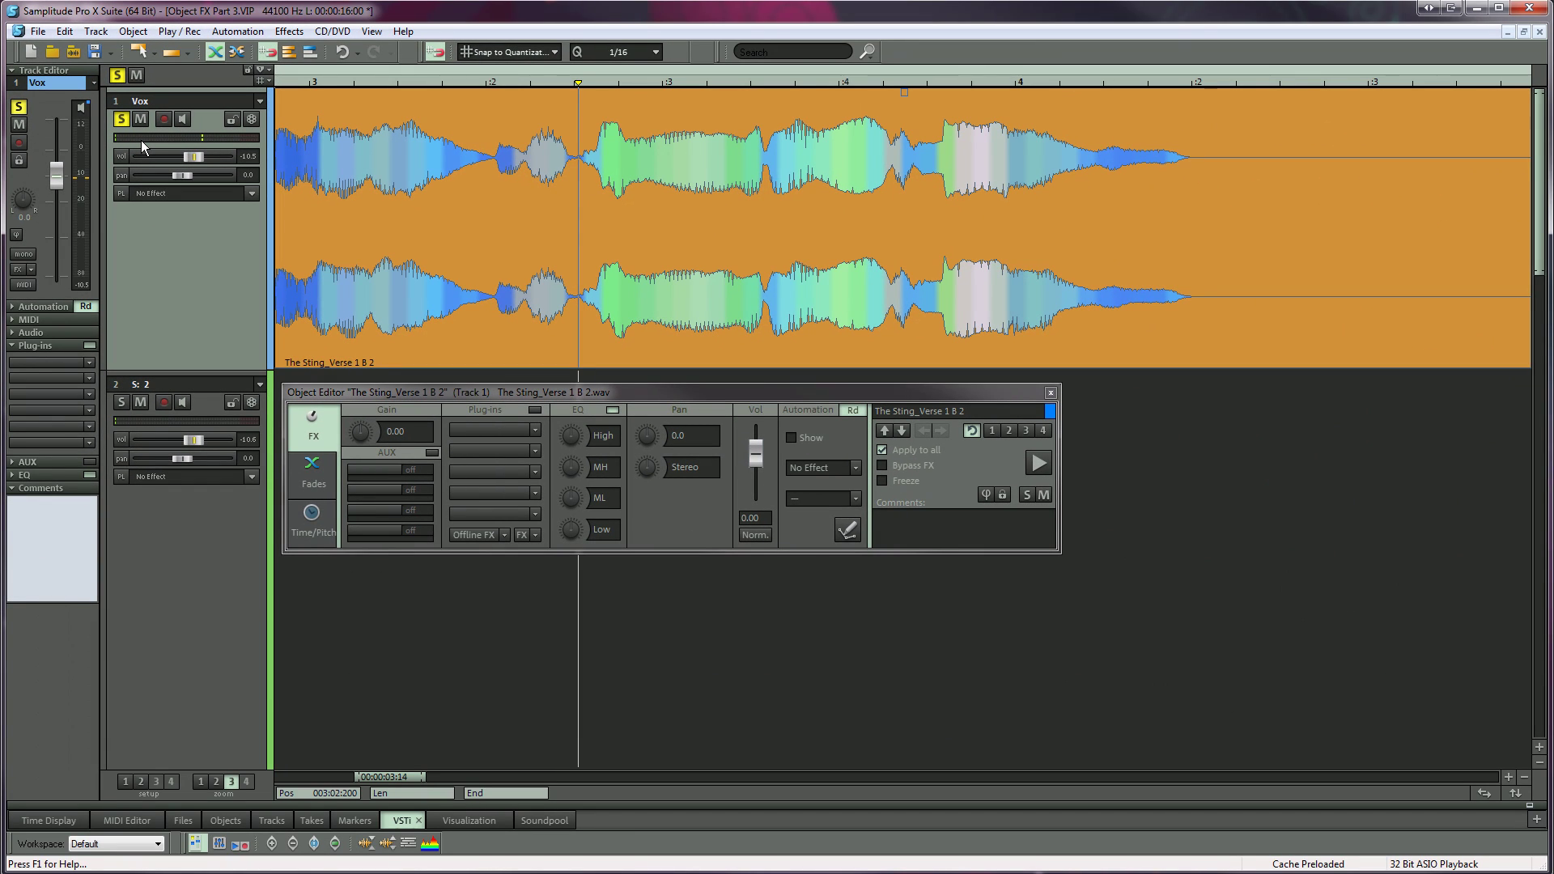
click(939, 71)
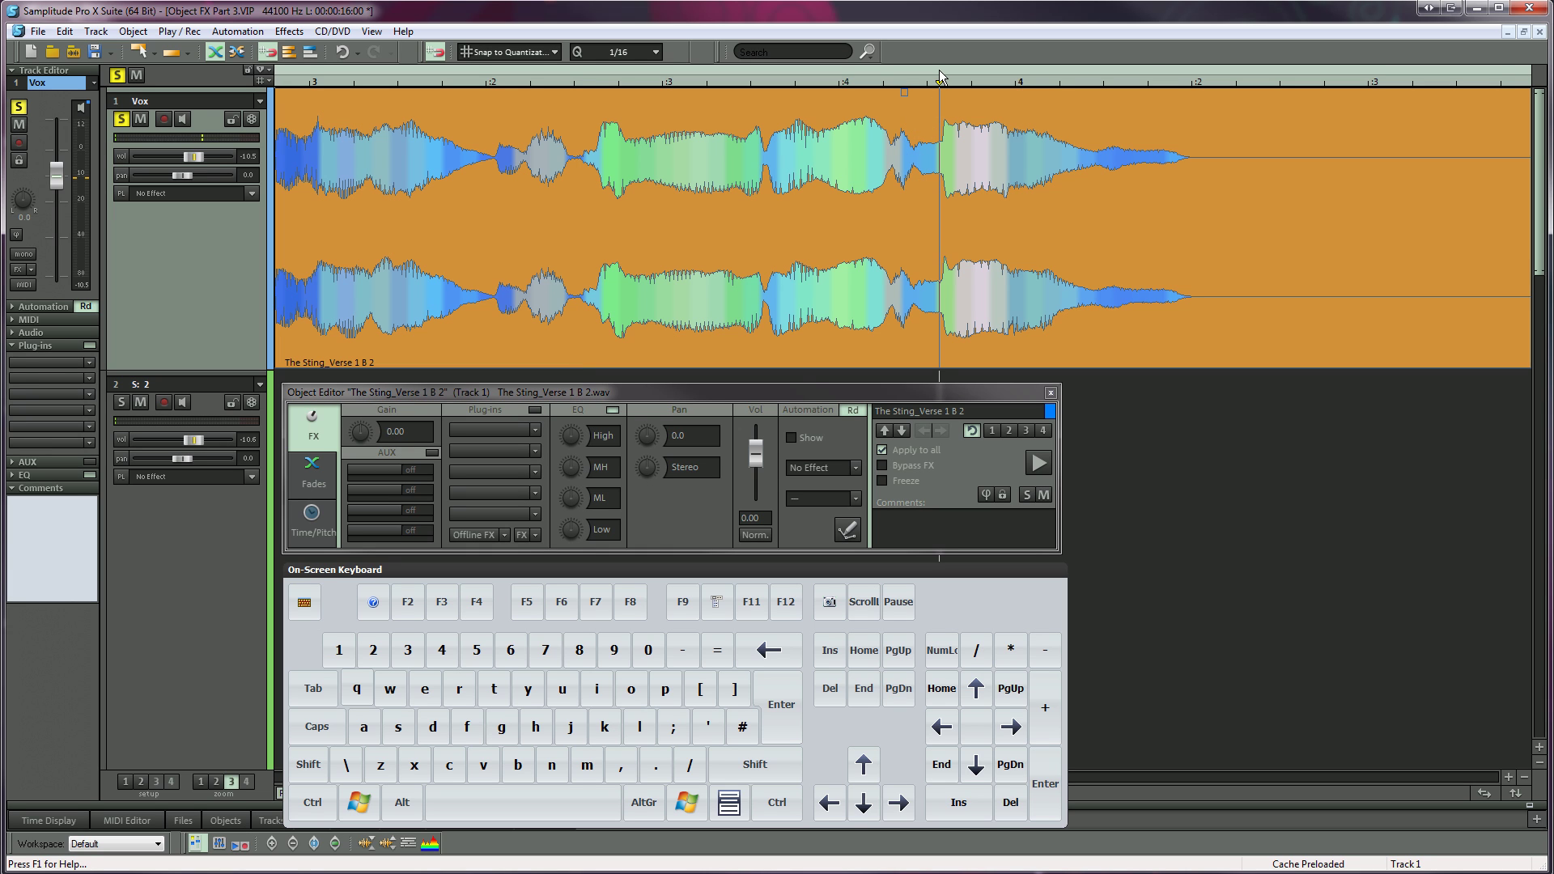
key(t)
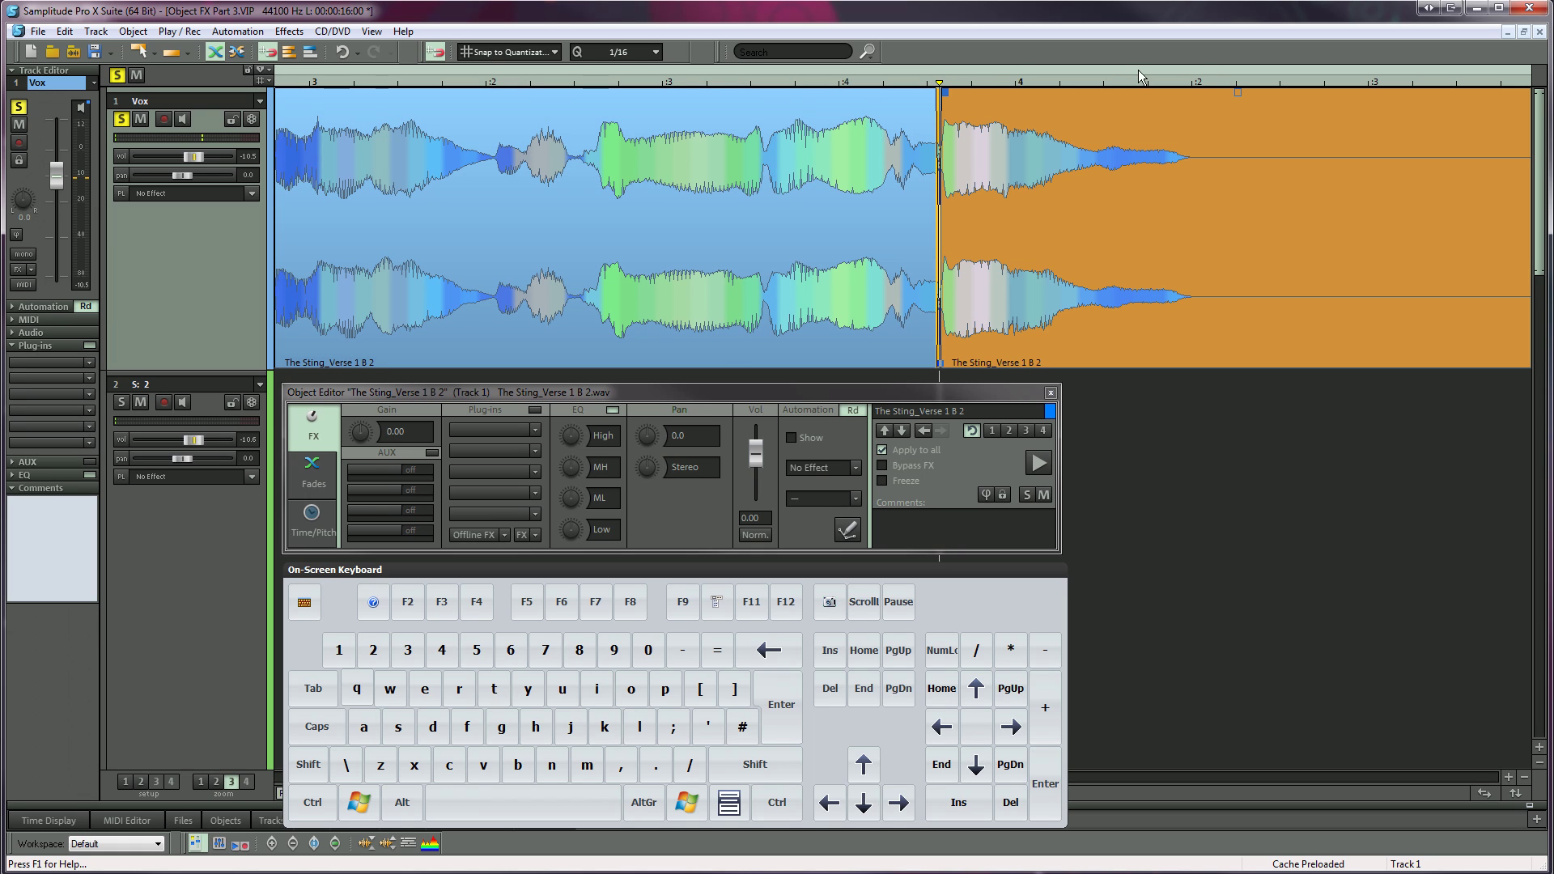
click(1191, 78)
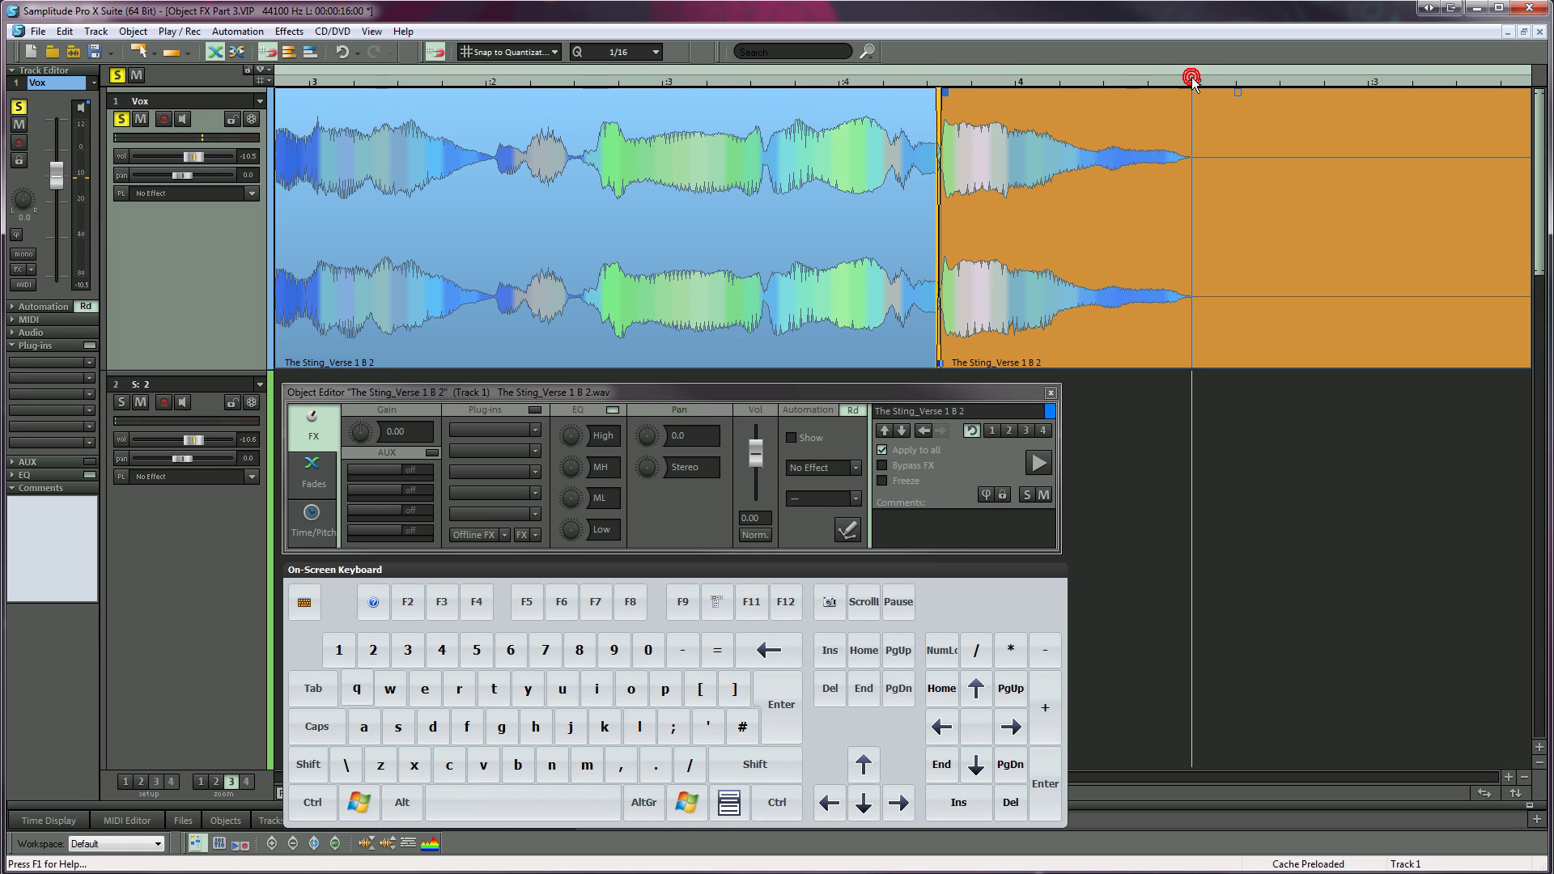
key(t)
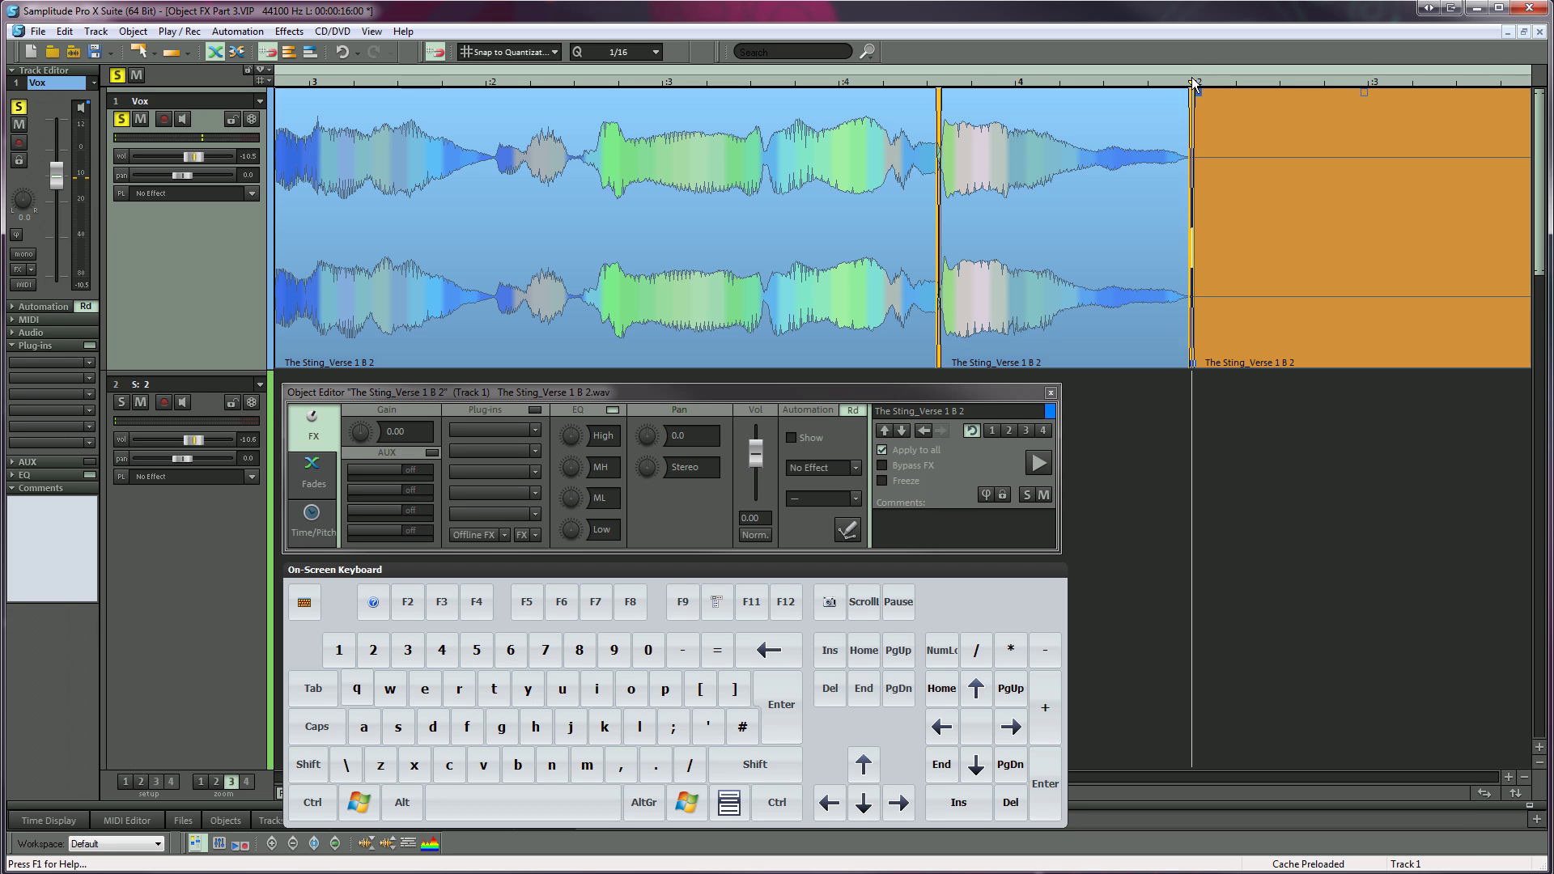
click(1125, 283)
key(space)
key(ctrl+z)
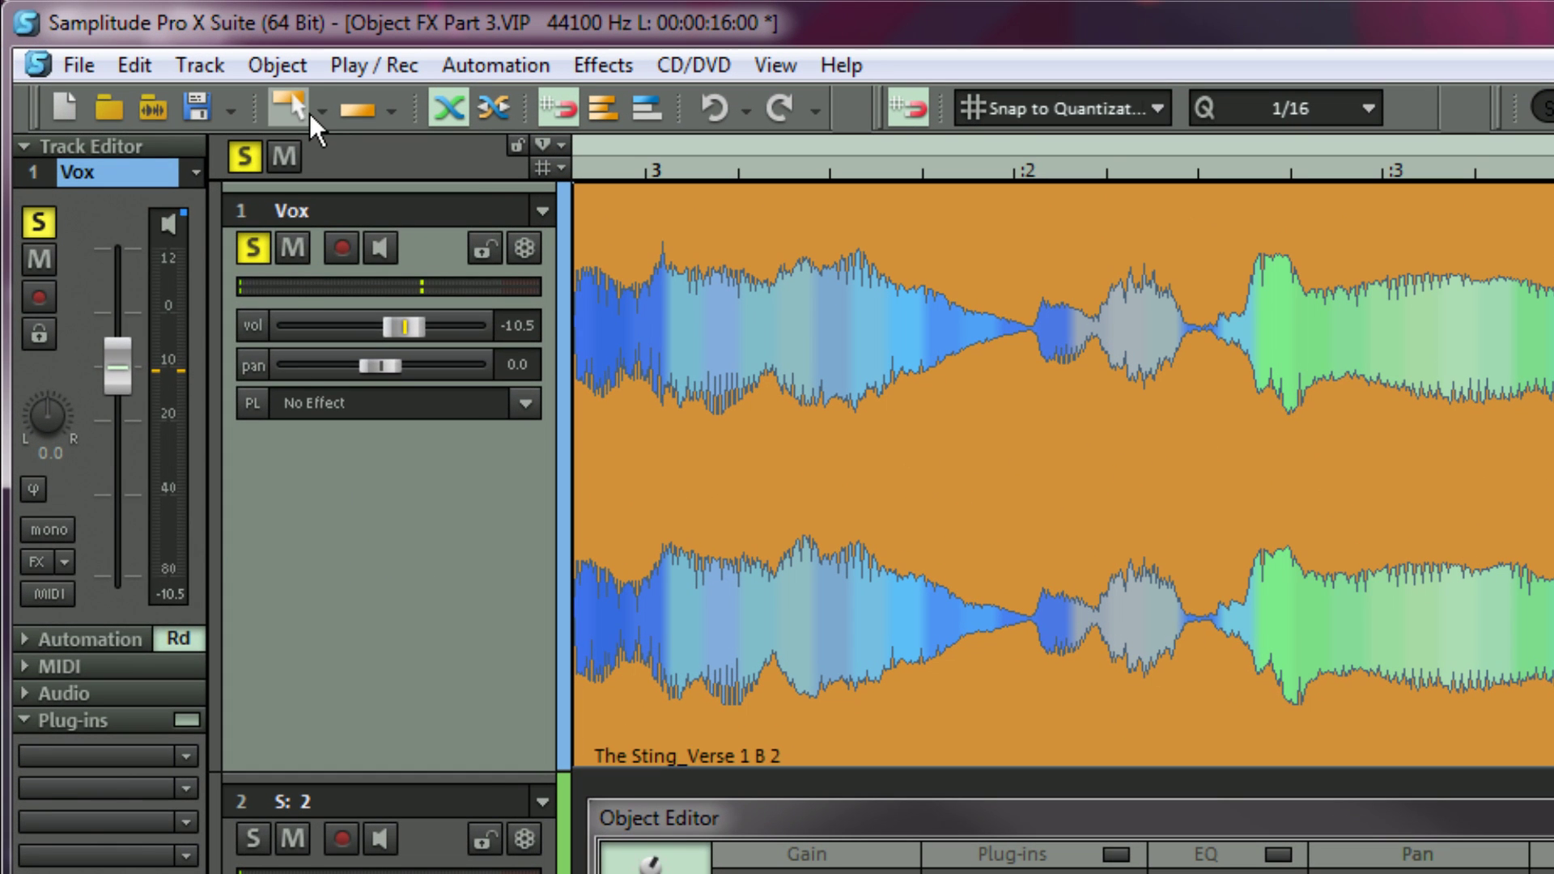
In Range Mode, mark the vocal's final phrase and split it at both range edges with T.
click(147, 54)
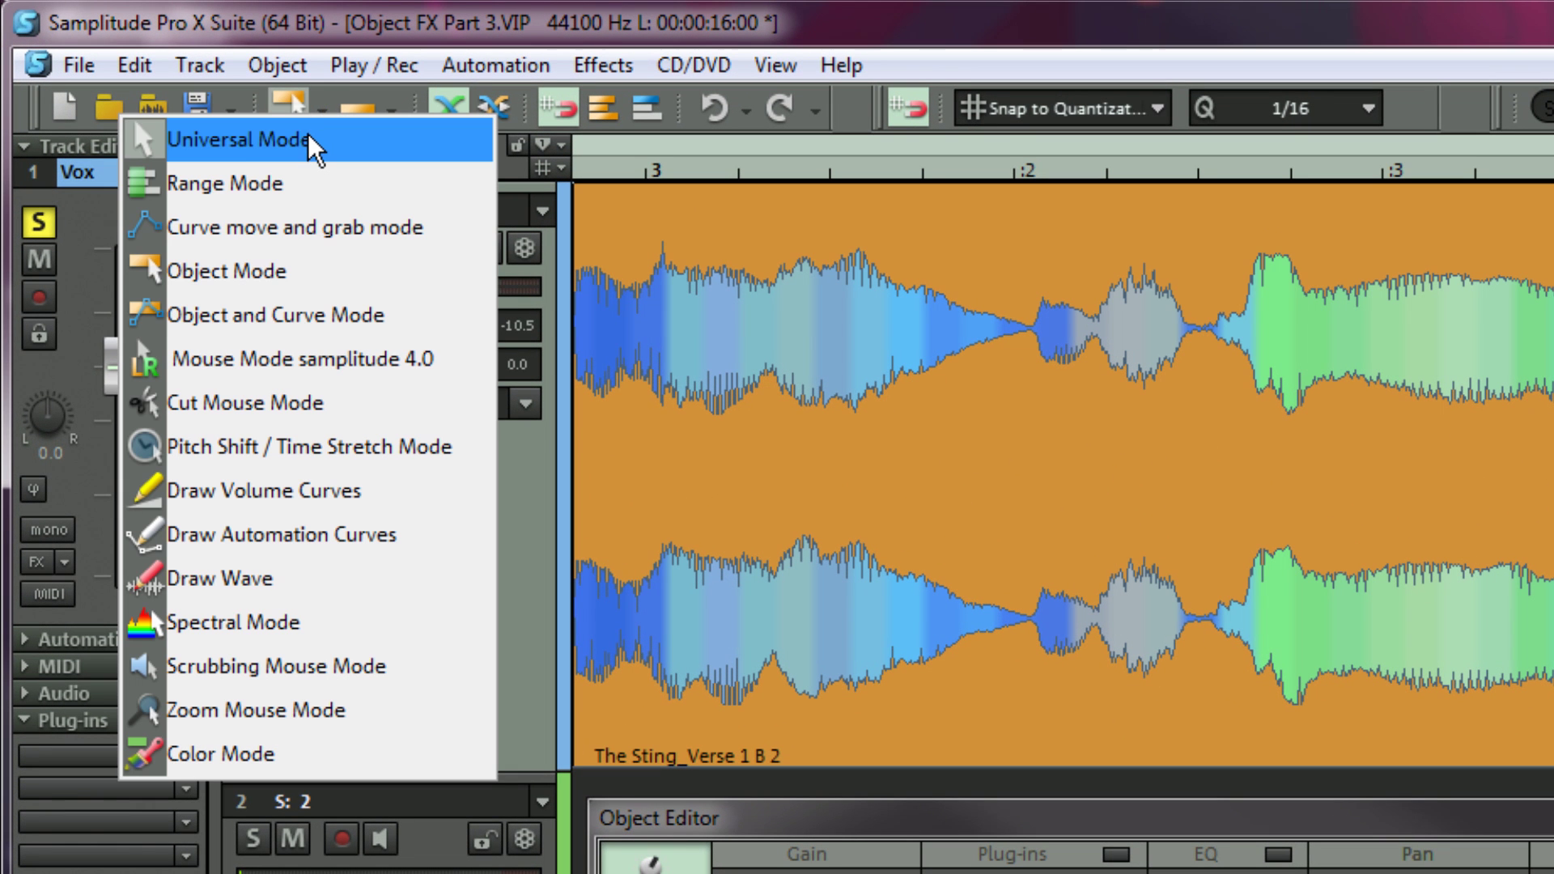
click(305, 181)
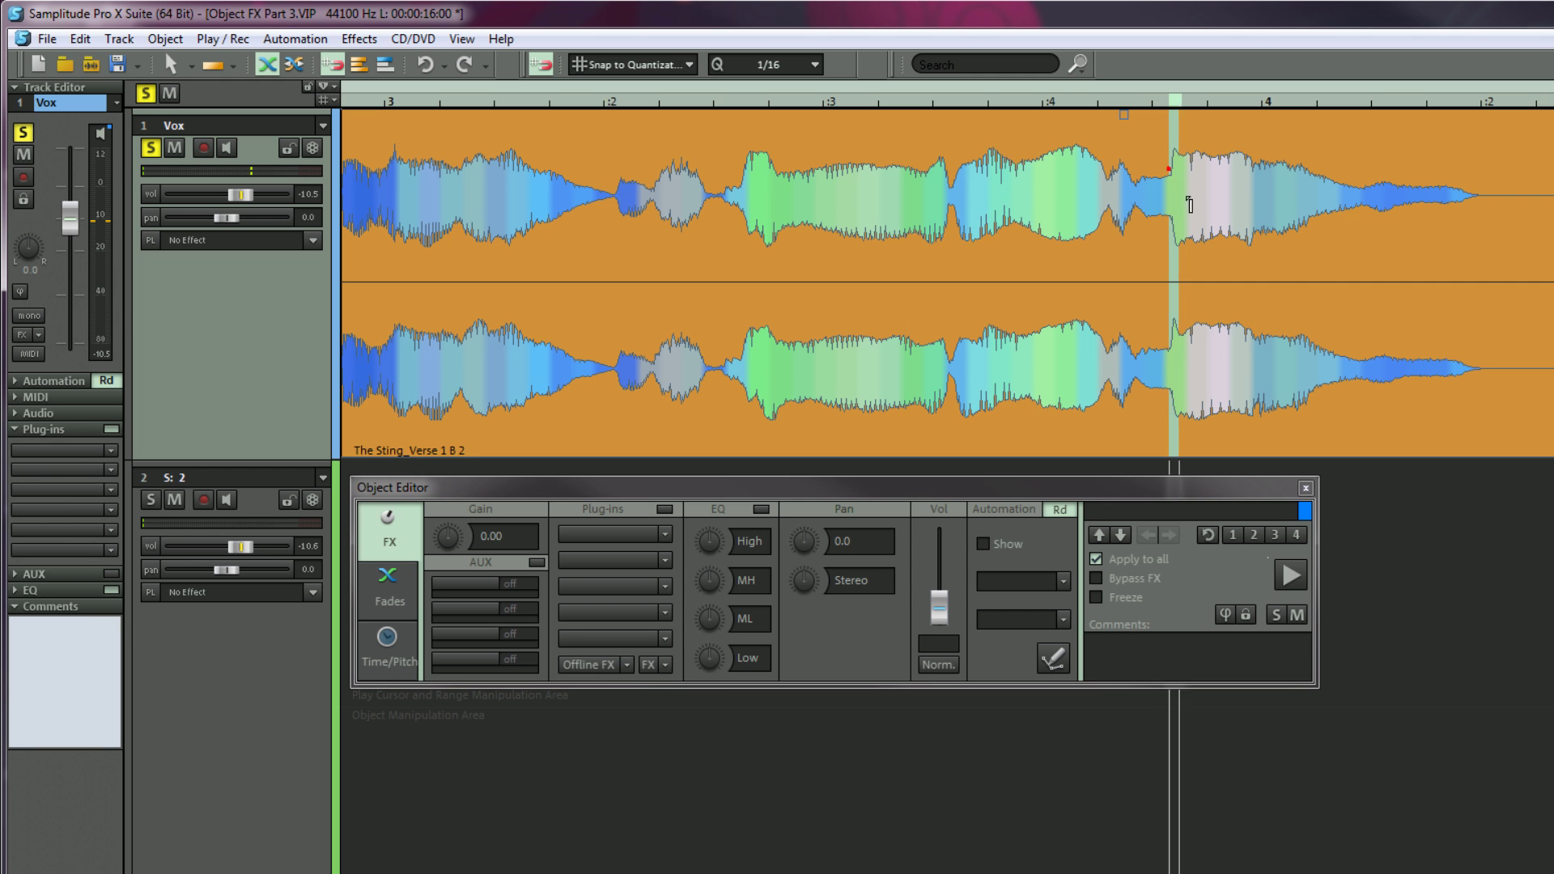
drag(1190, 204, 1494, 306)
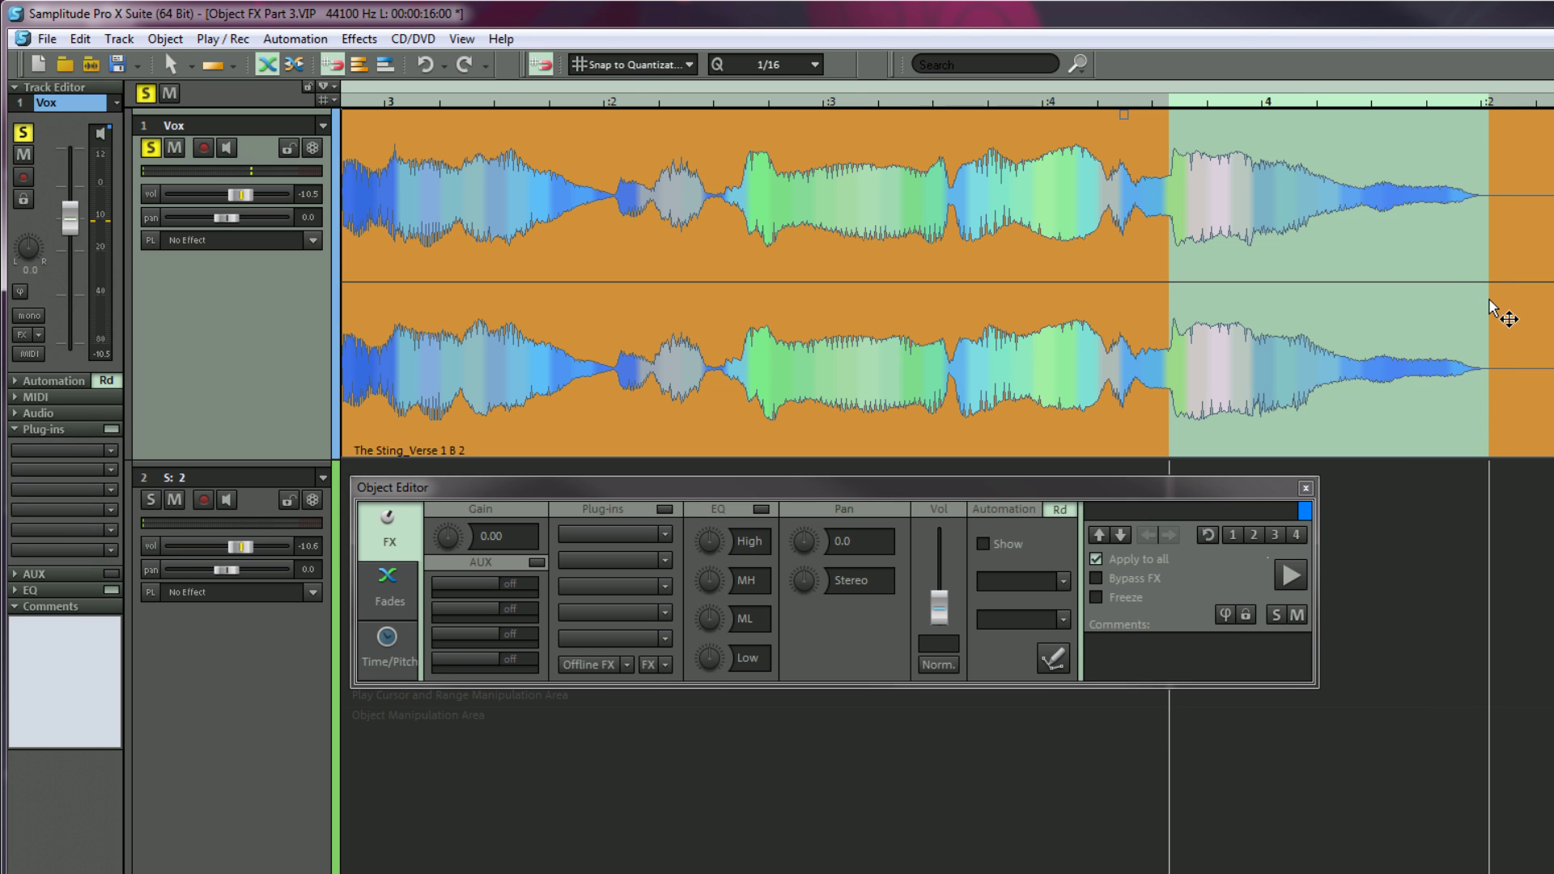
key(t)
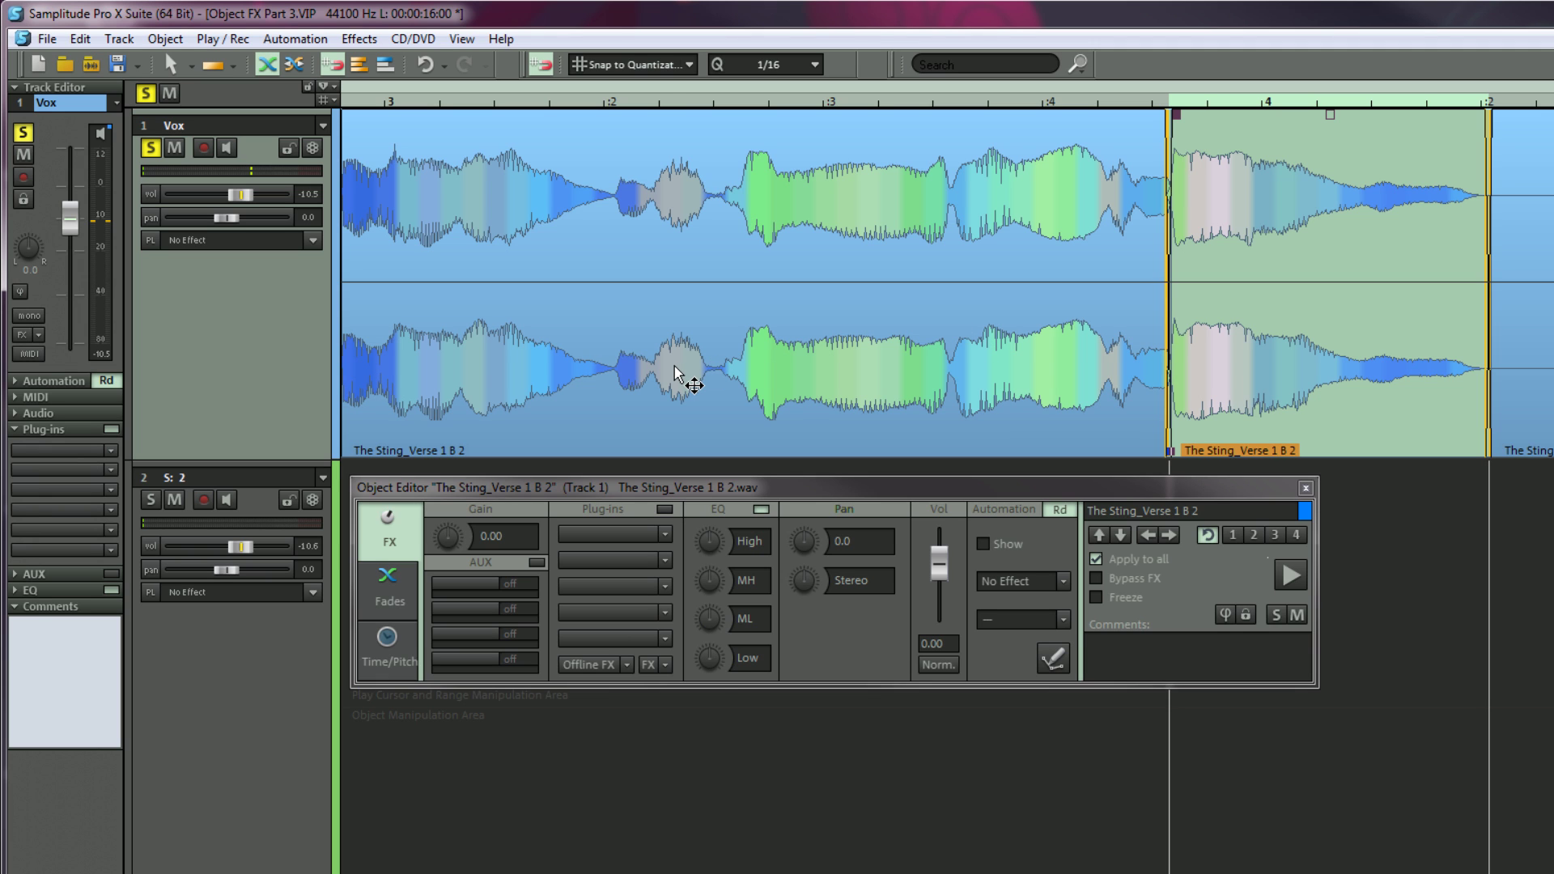
Undo a trial slide of the new object's audio, select the split-off phrase, and mark middle ranges.
drag(675, 368, 745, 373)
key(ctrl+z)
click(719, 117)
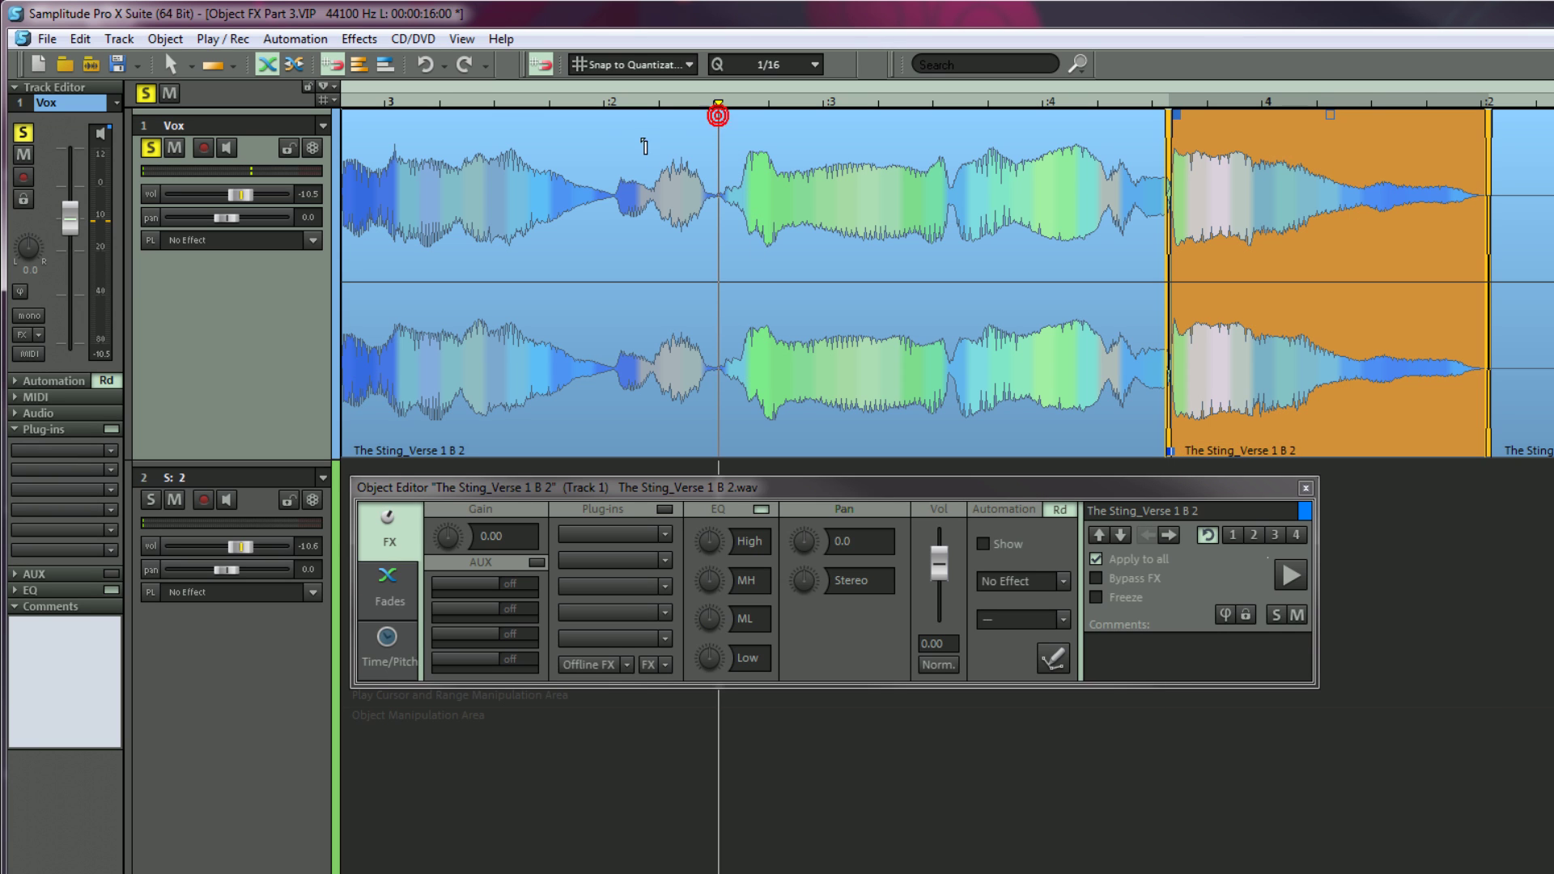
click(613, 126)
drag(442, 138, 932, 219)
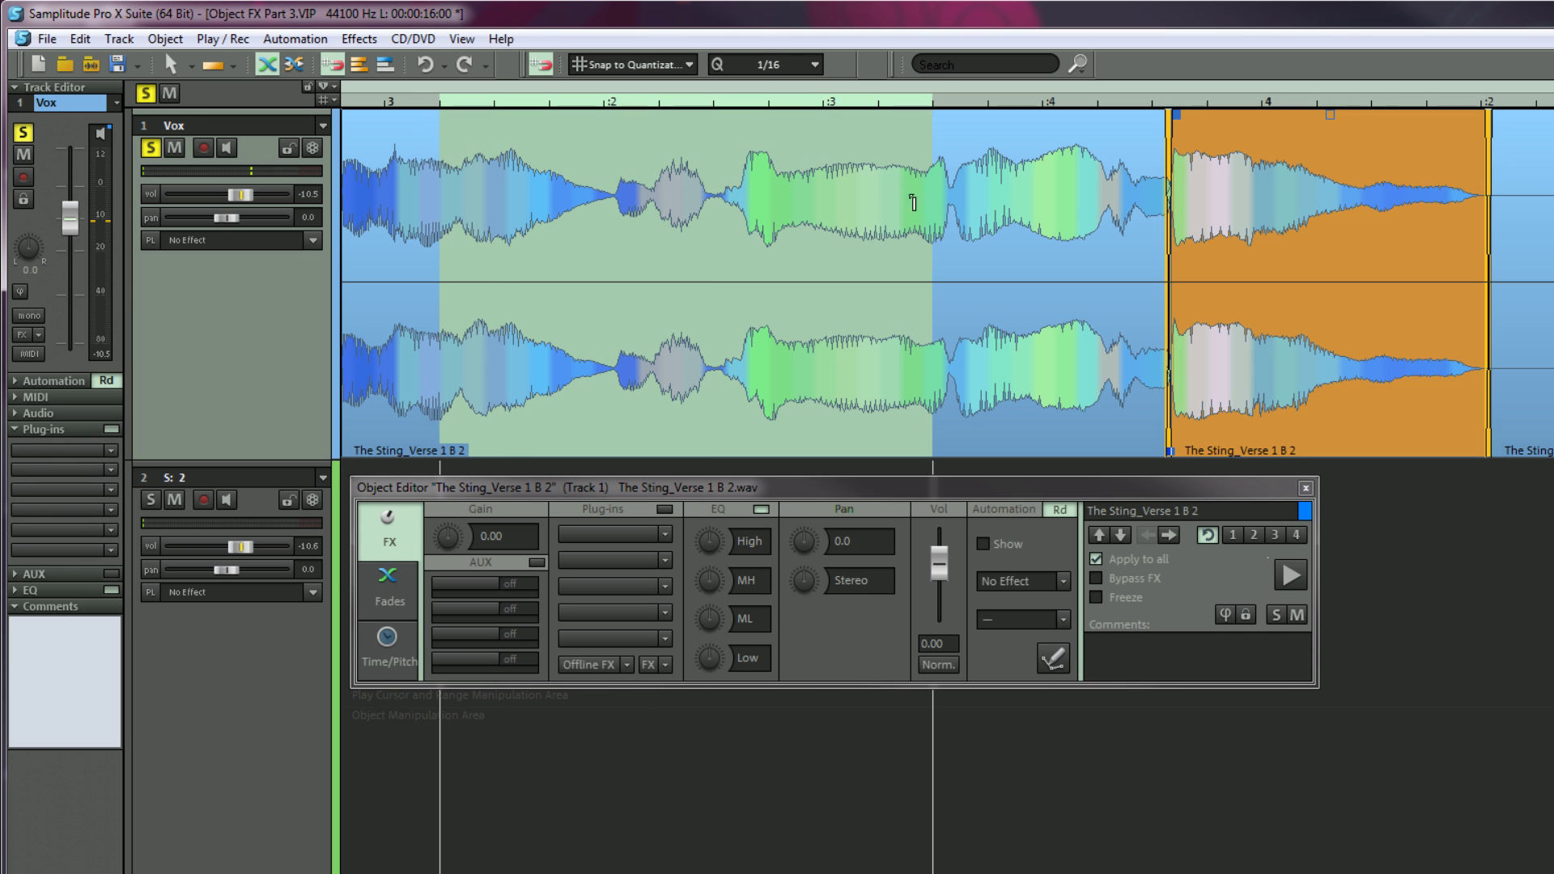
drag(1078, 197, 613, 202)
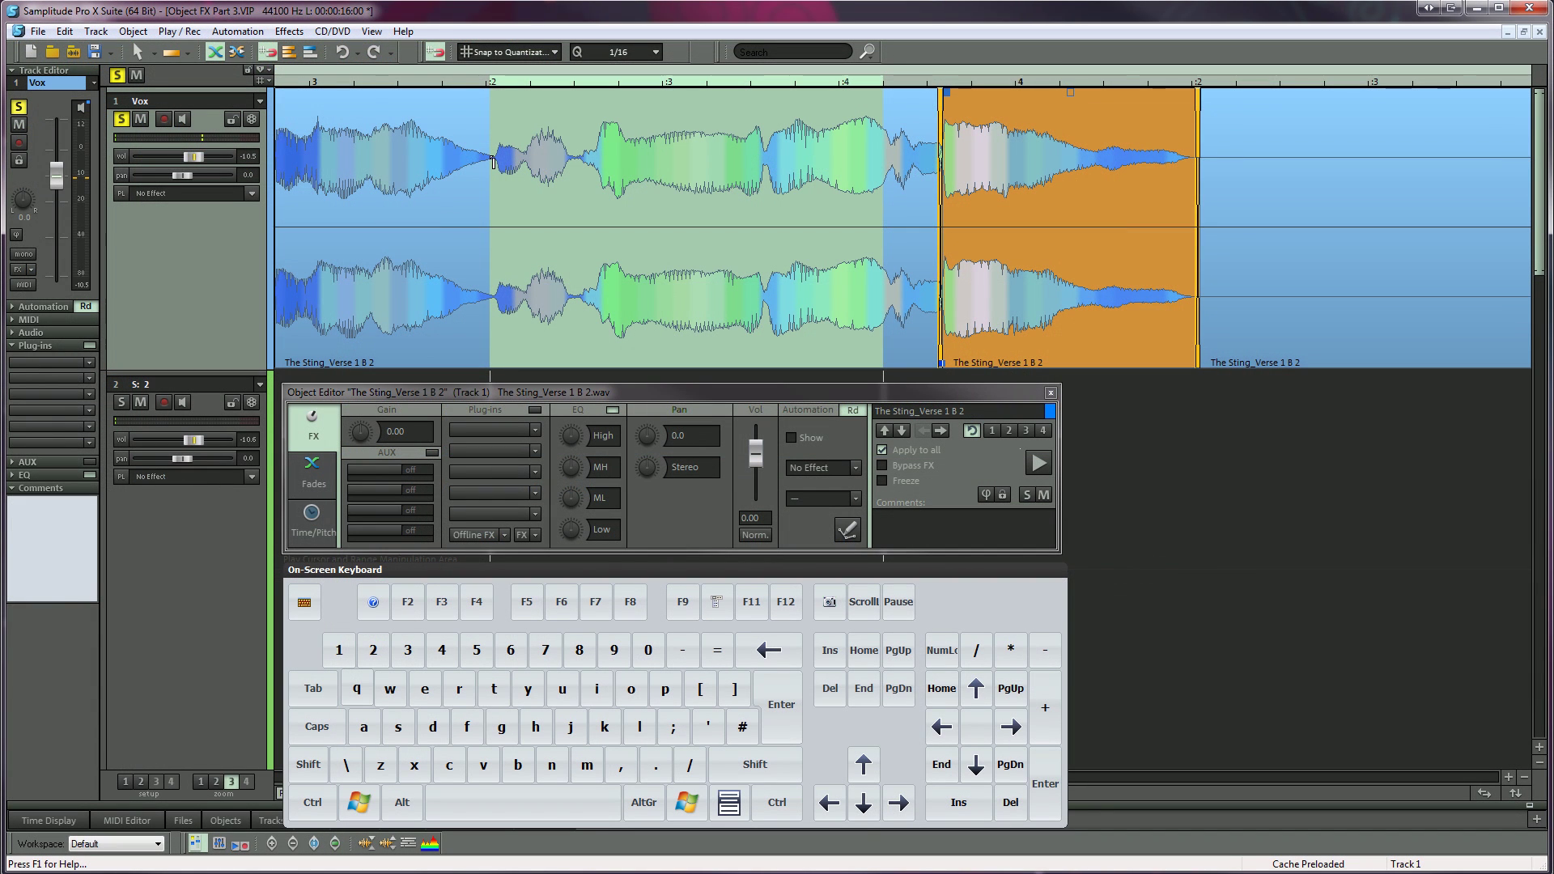
Mark short ranges from the playhead on the Vox track, toggling grid snap in between.
alt+click(407, 142)
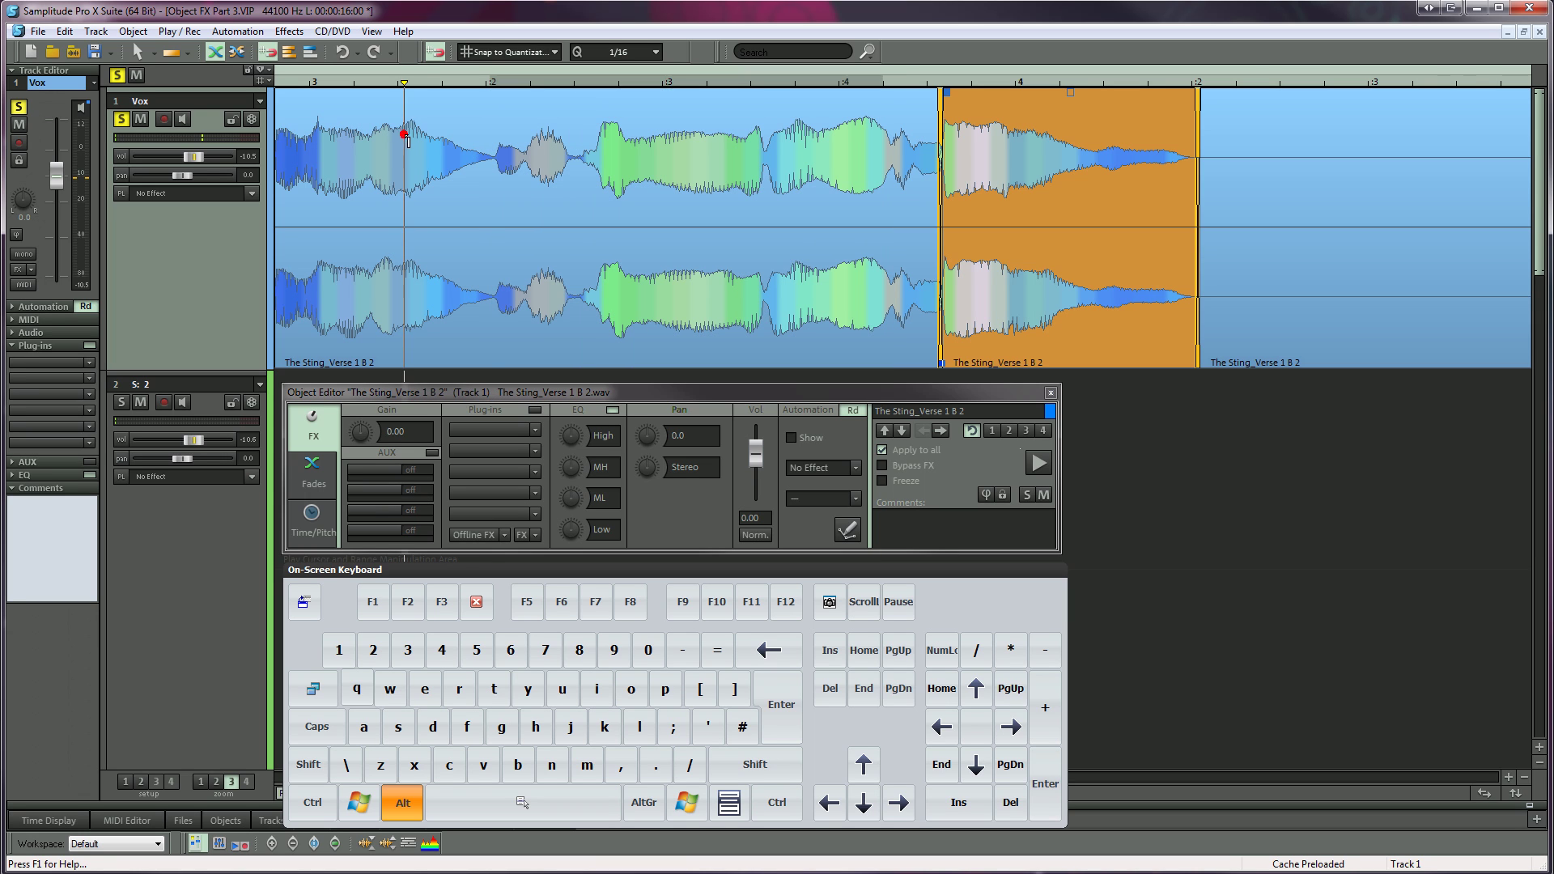
drag(408, 142, 603, 177)
alt+click(361, 144)
drag(362, 146, 473, 169)
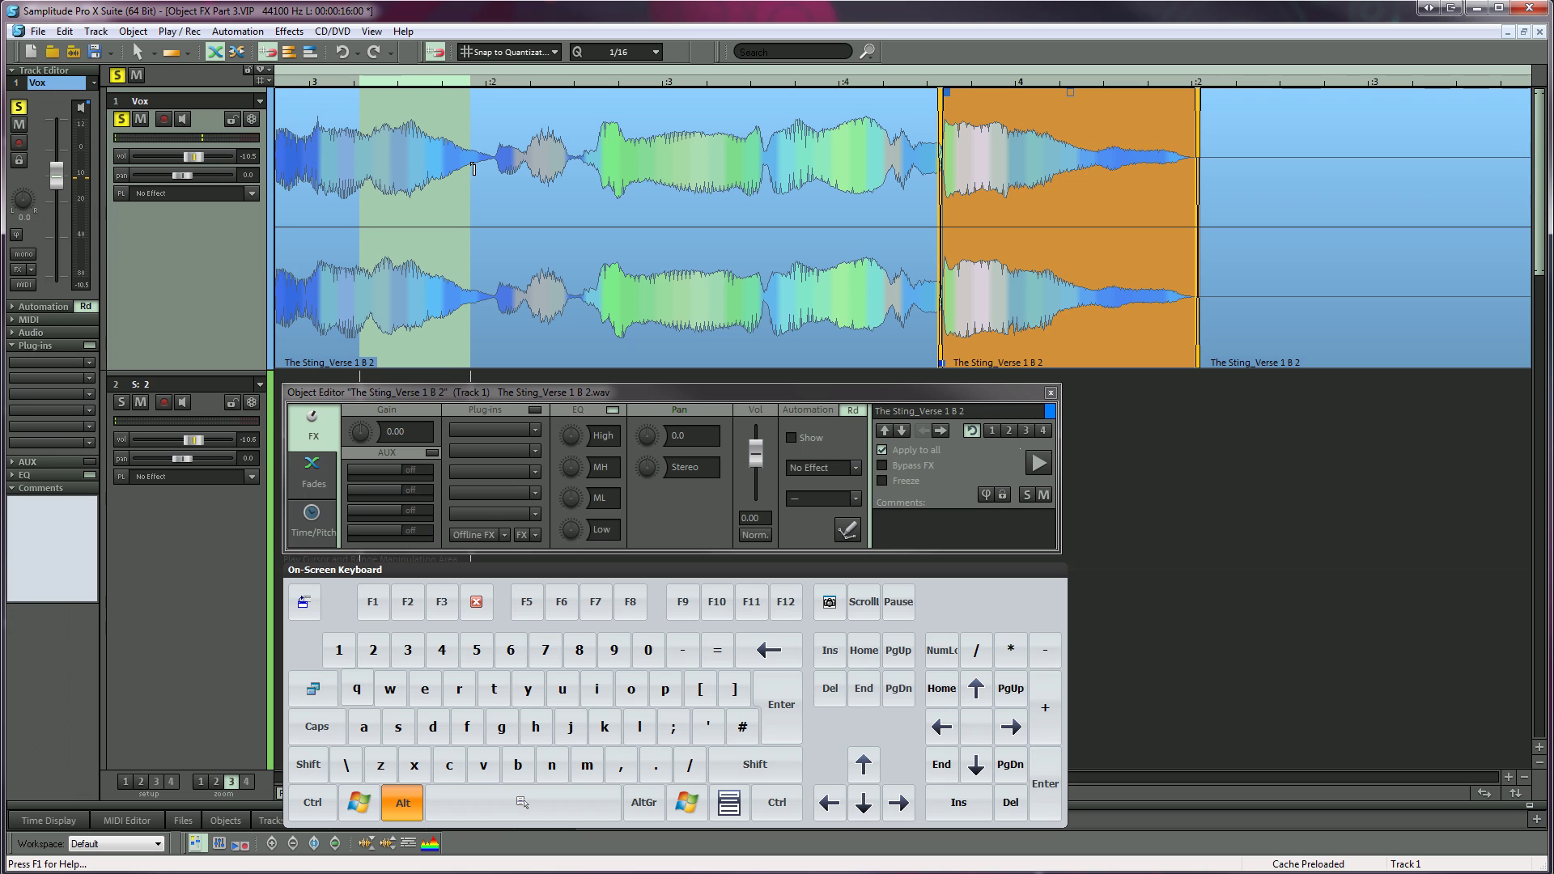
click(436, 53)
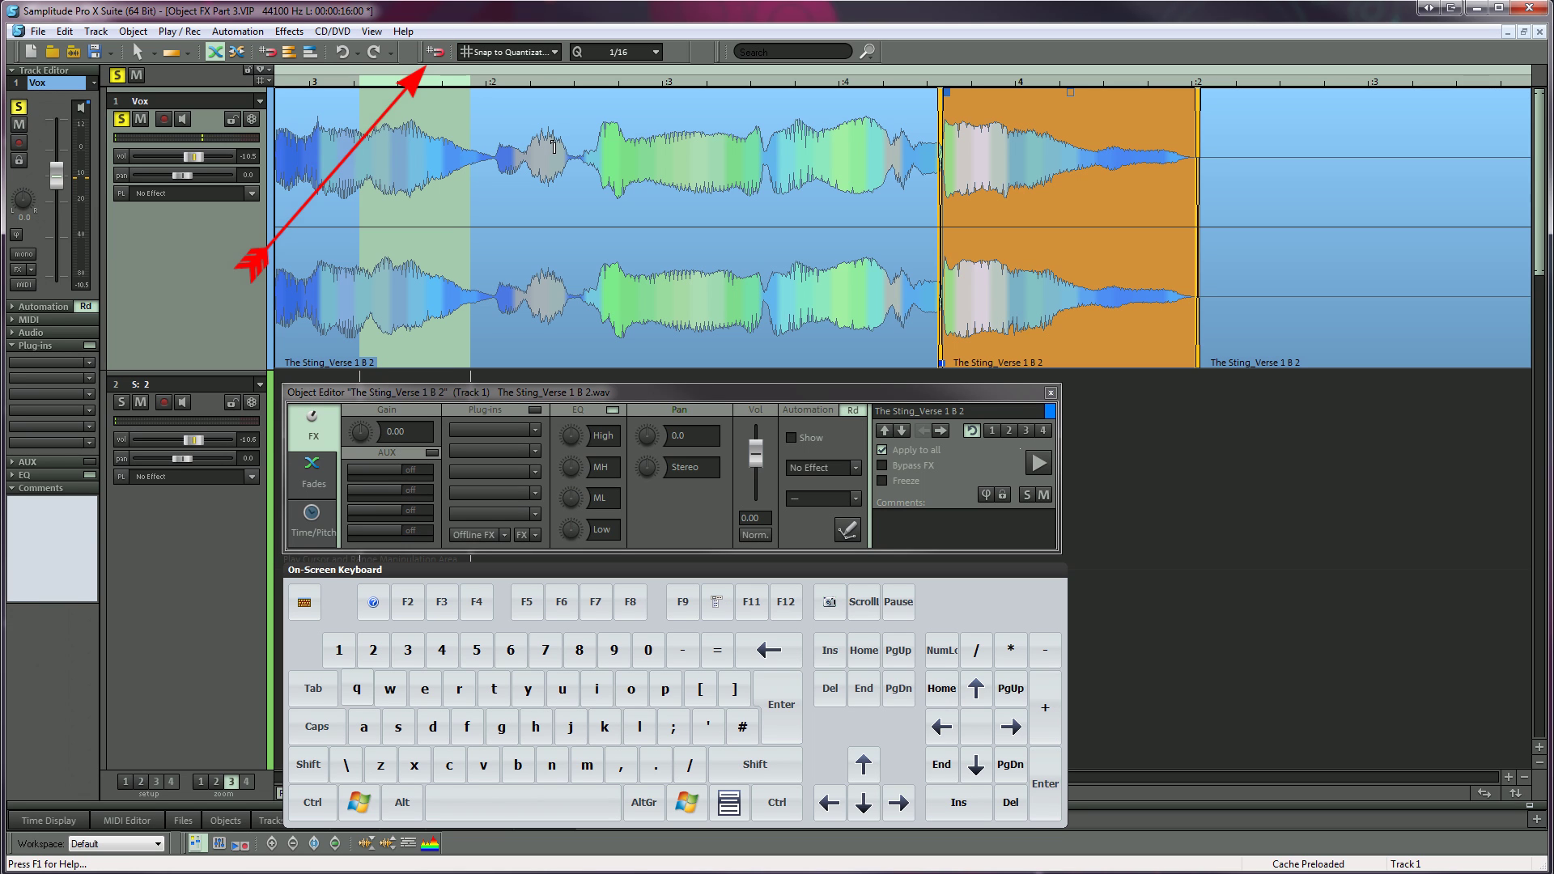
drag(574, 156, 777, 195)
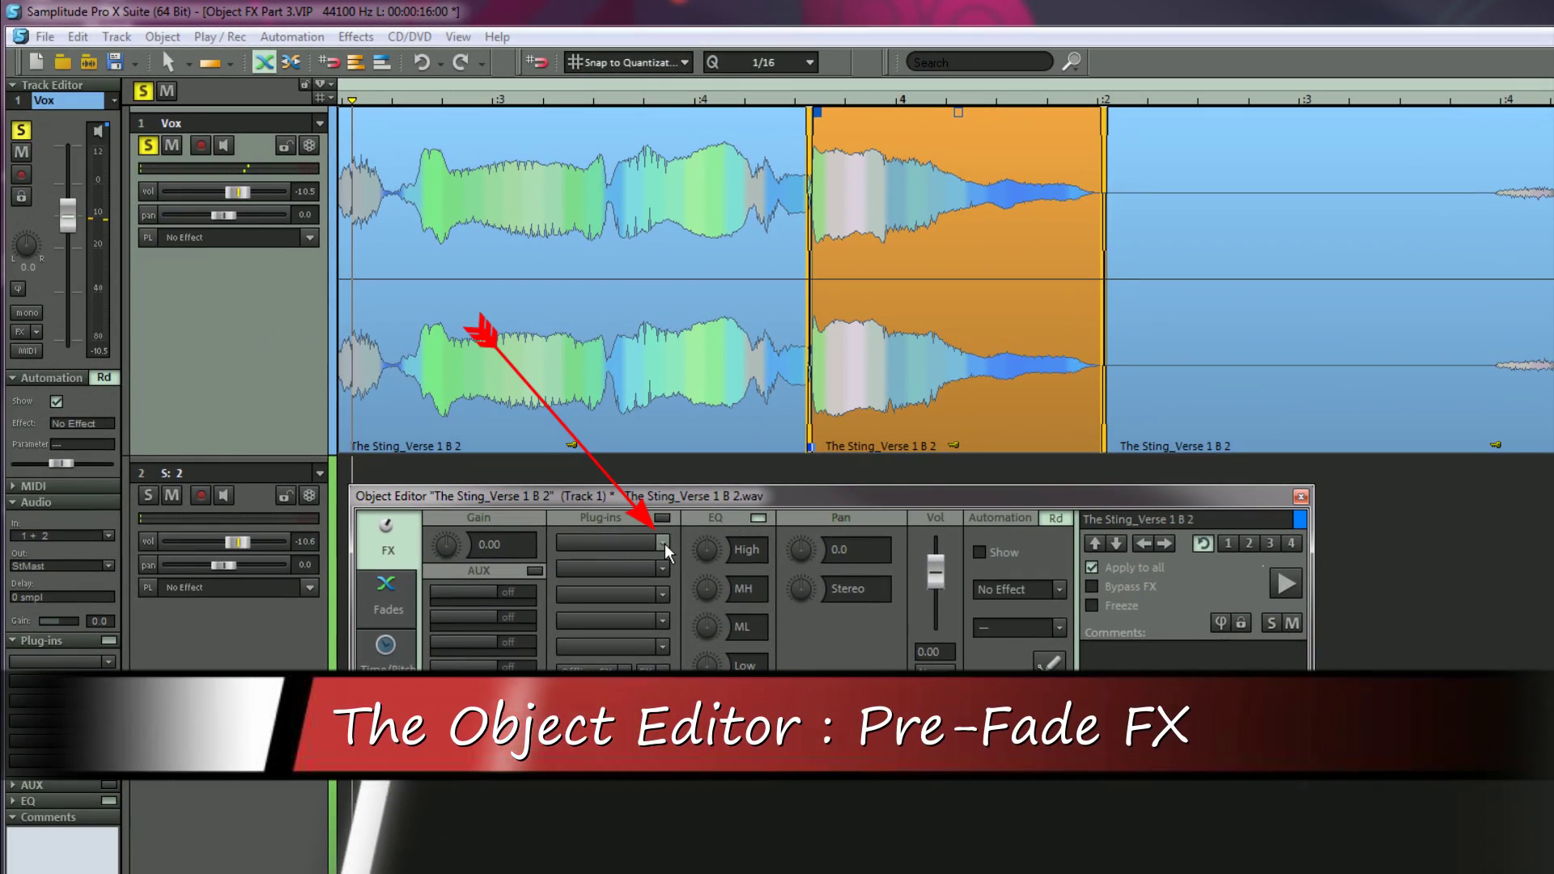
Show the Delay / Reverb plug-ins in the first Object Editor plug-in slot list.
click(664, 543)
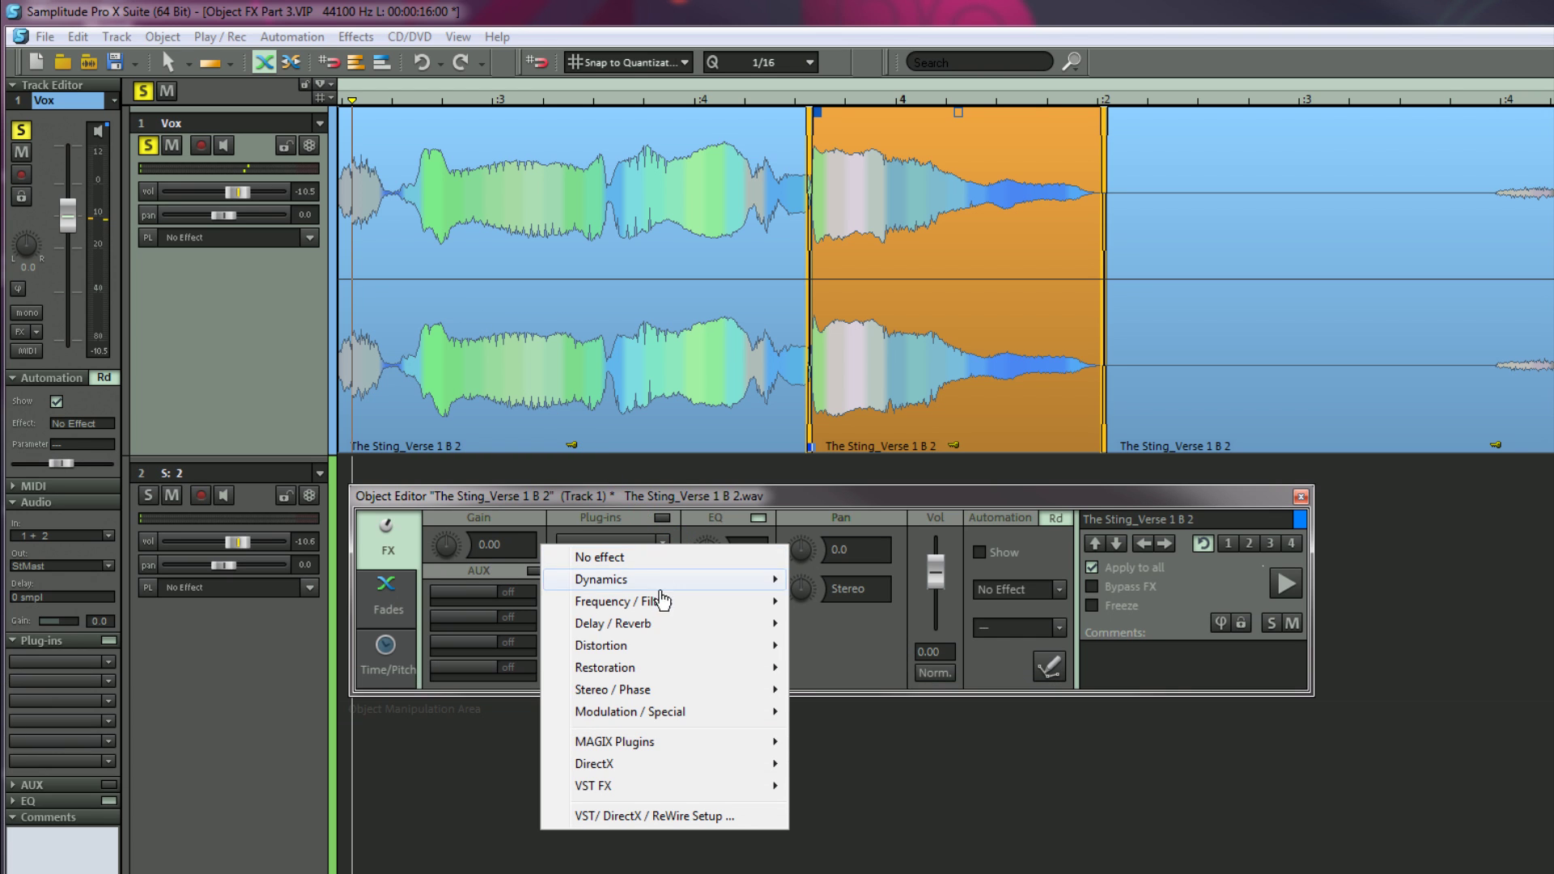
mouse_move(660, 624)
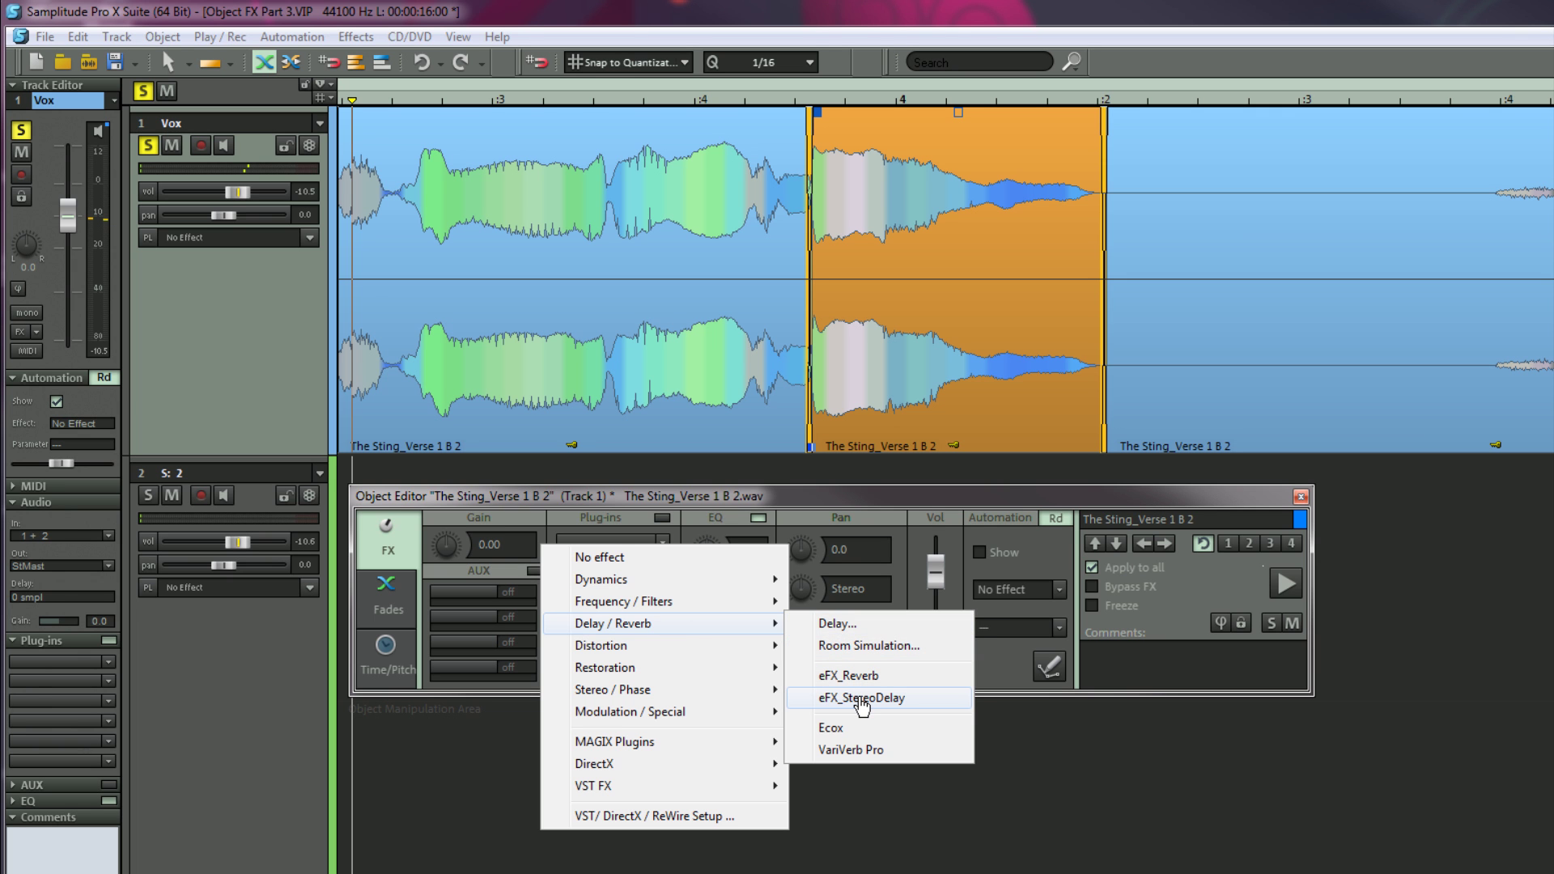
Load eFX_StereoDelay onto the split-off phrase with the Delay_Analog_Old_Tape preset.
click(862, 698)
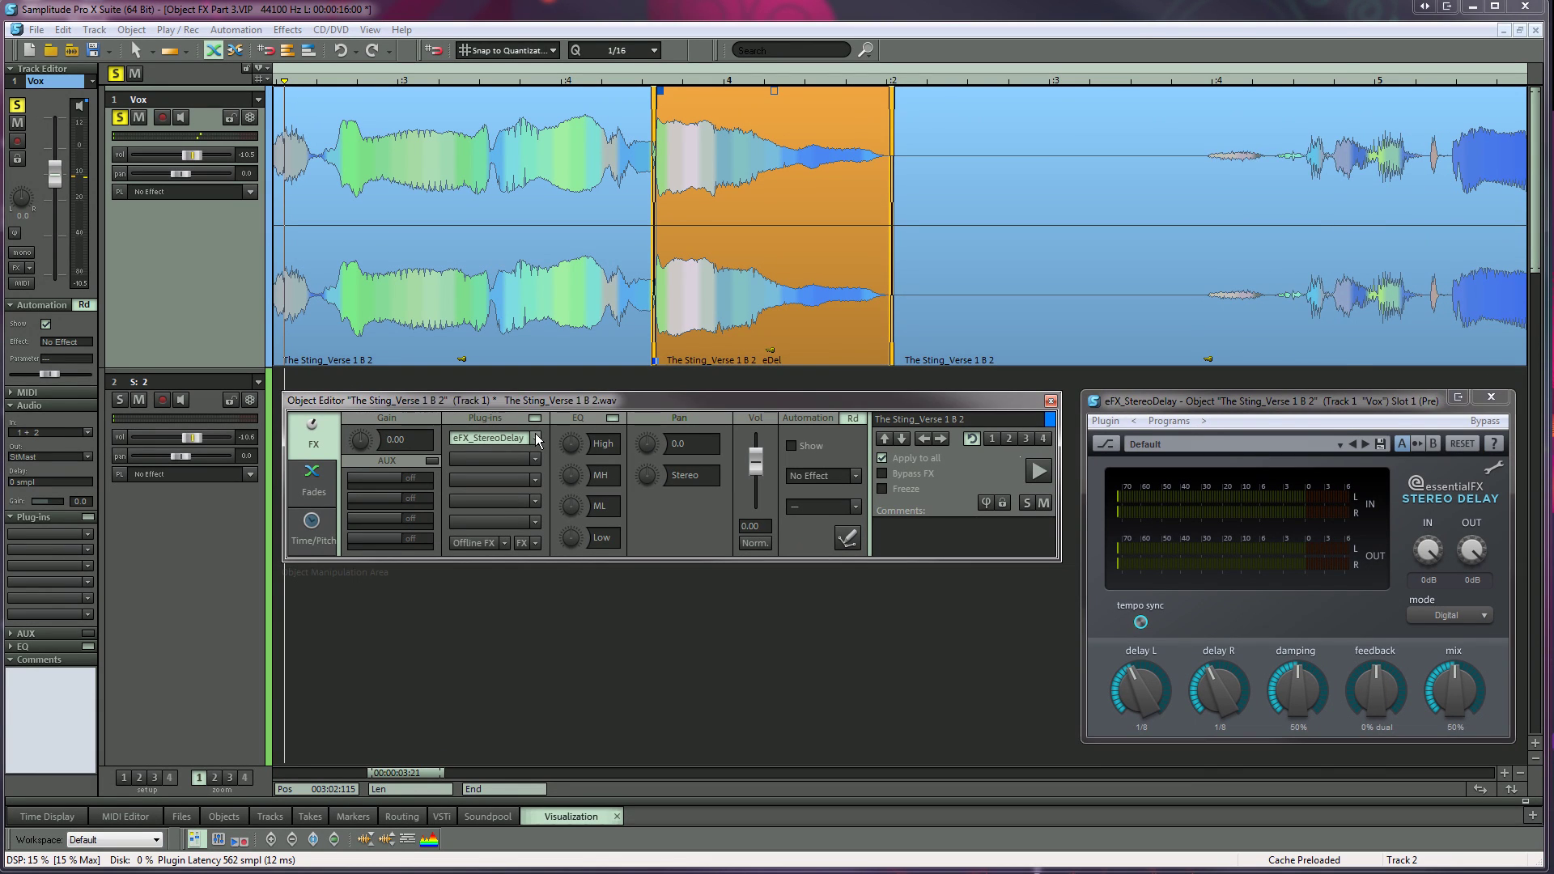
click(1324, 447)
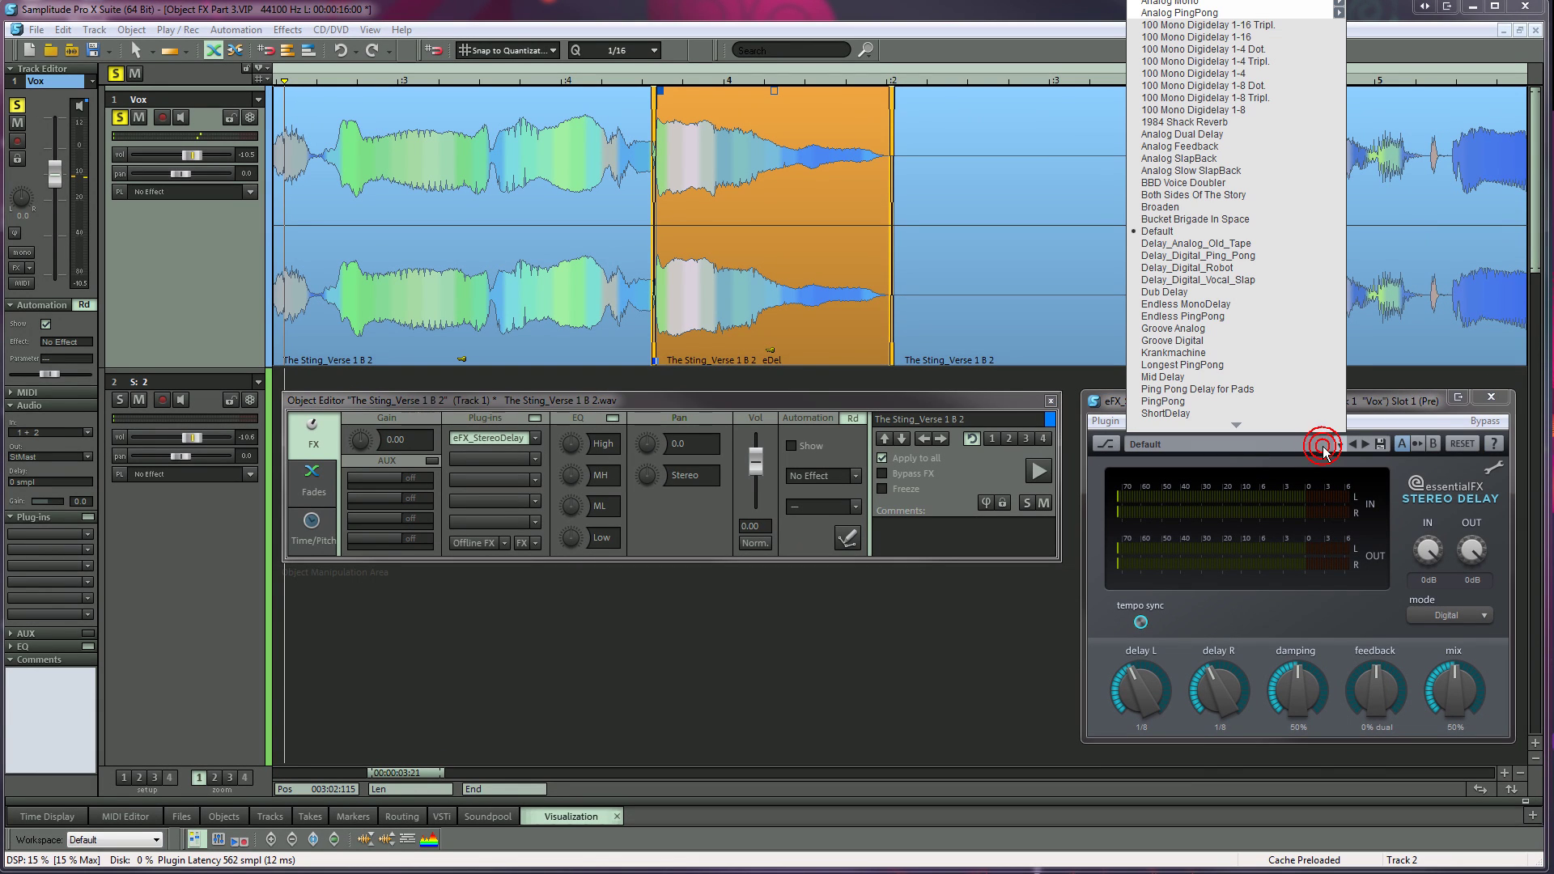
click(1249, 244)
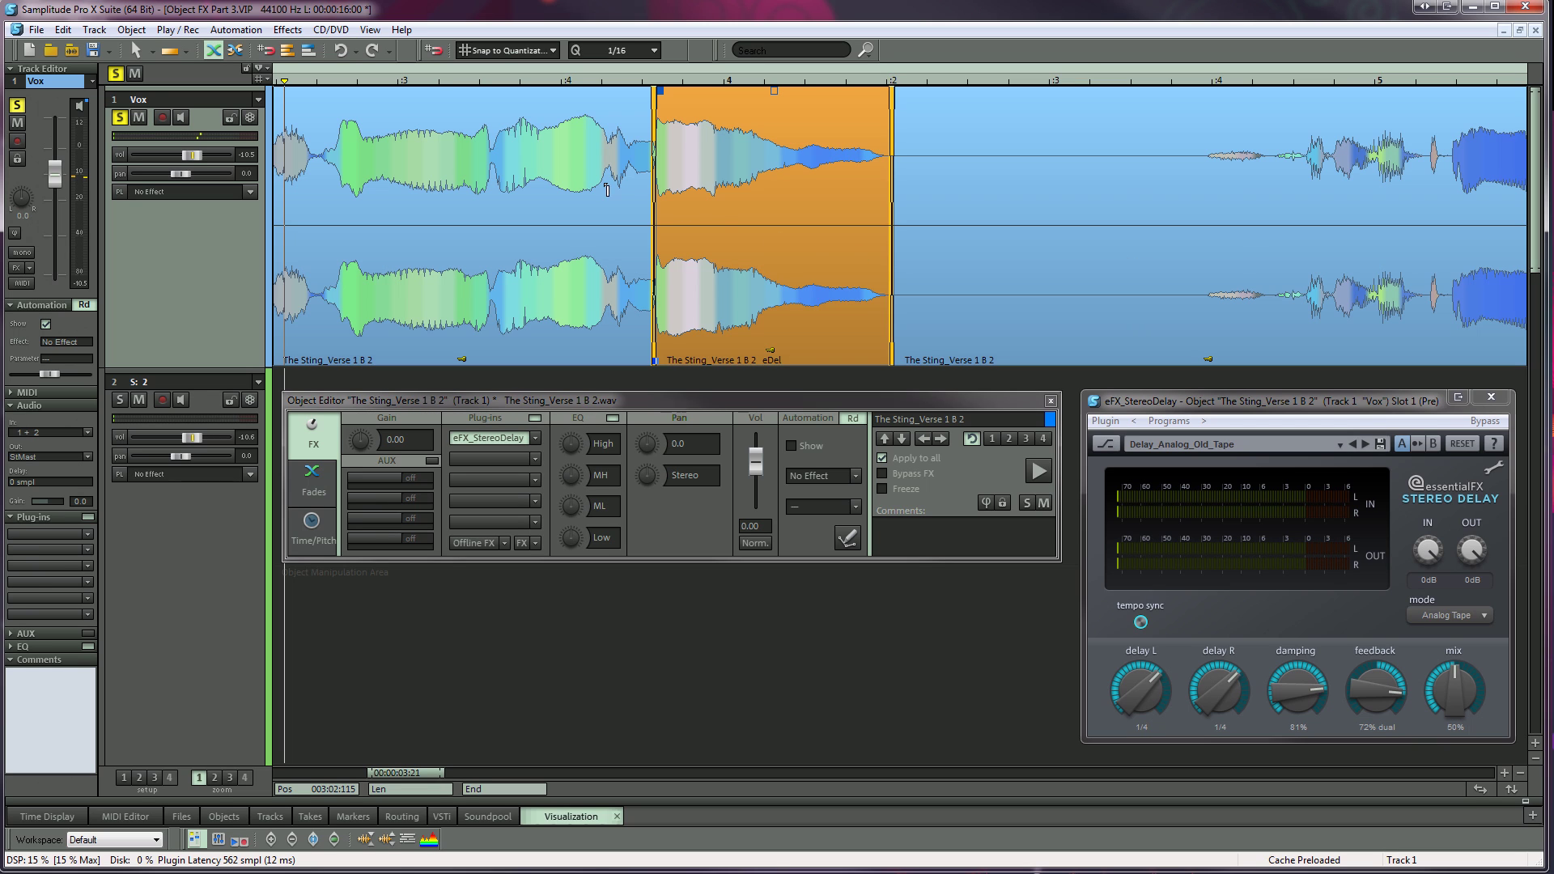
Audition the delayed phrase, then select eFX_StereoDelay in the object's plug-in chain and confirm.
click(491, 162)
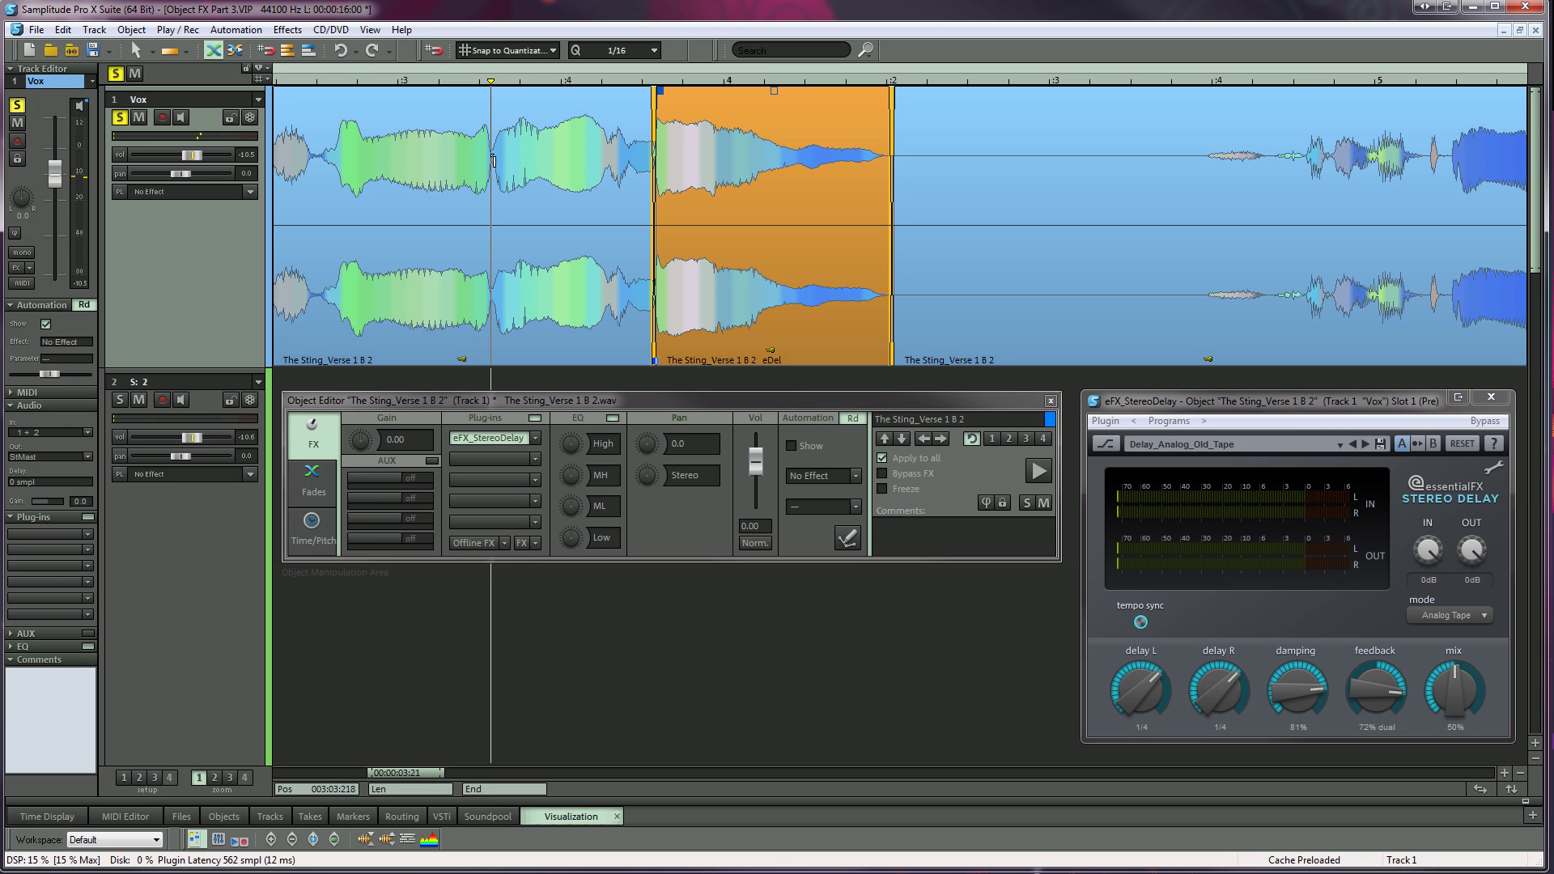
key(space)
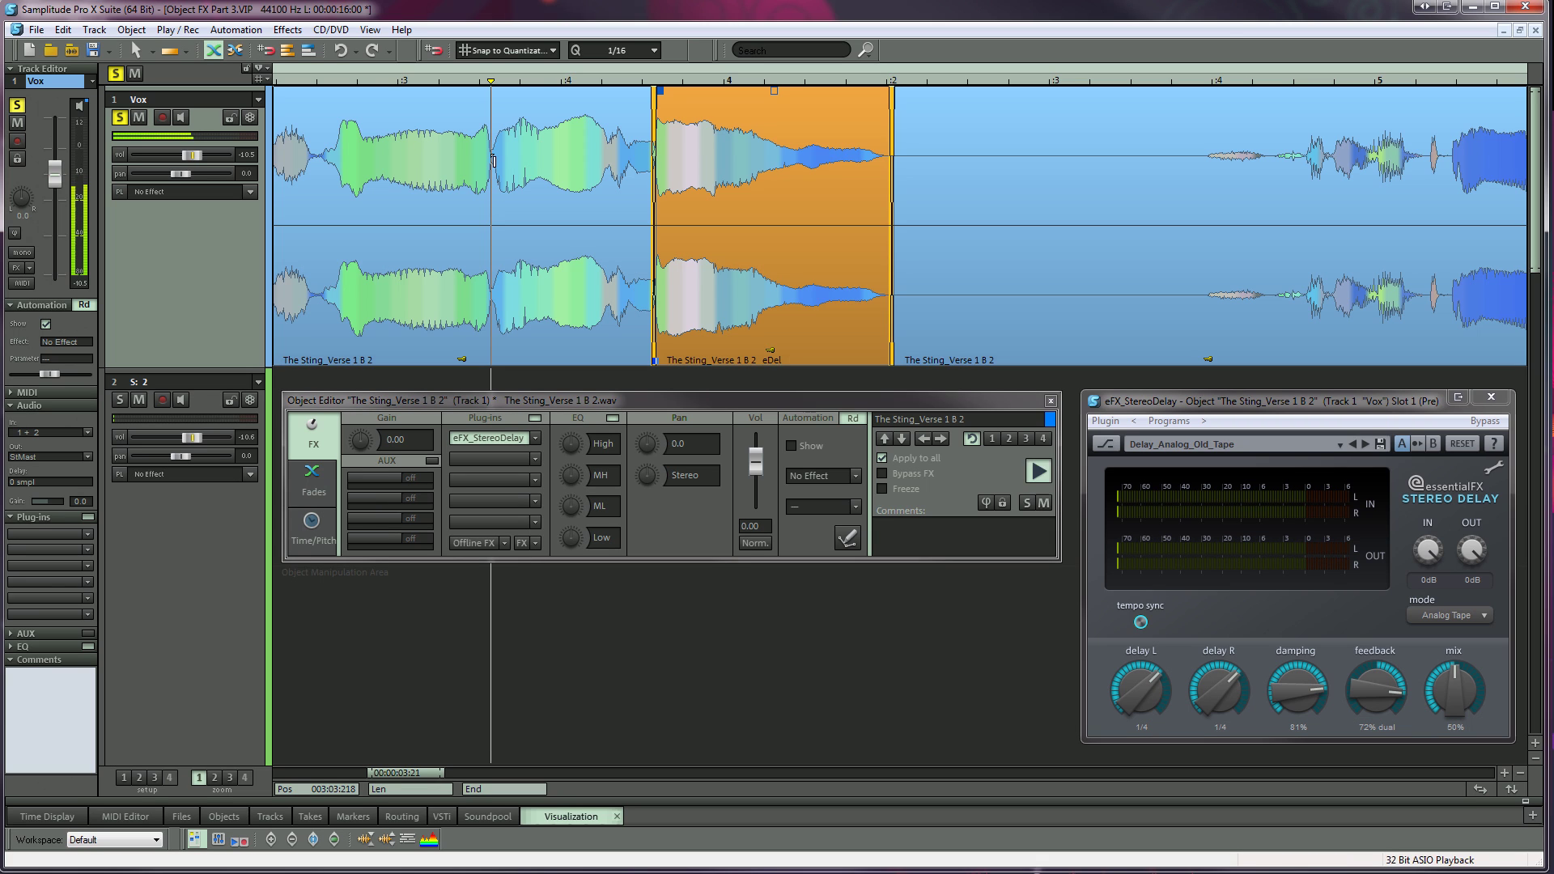
key(space)
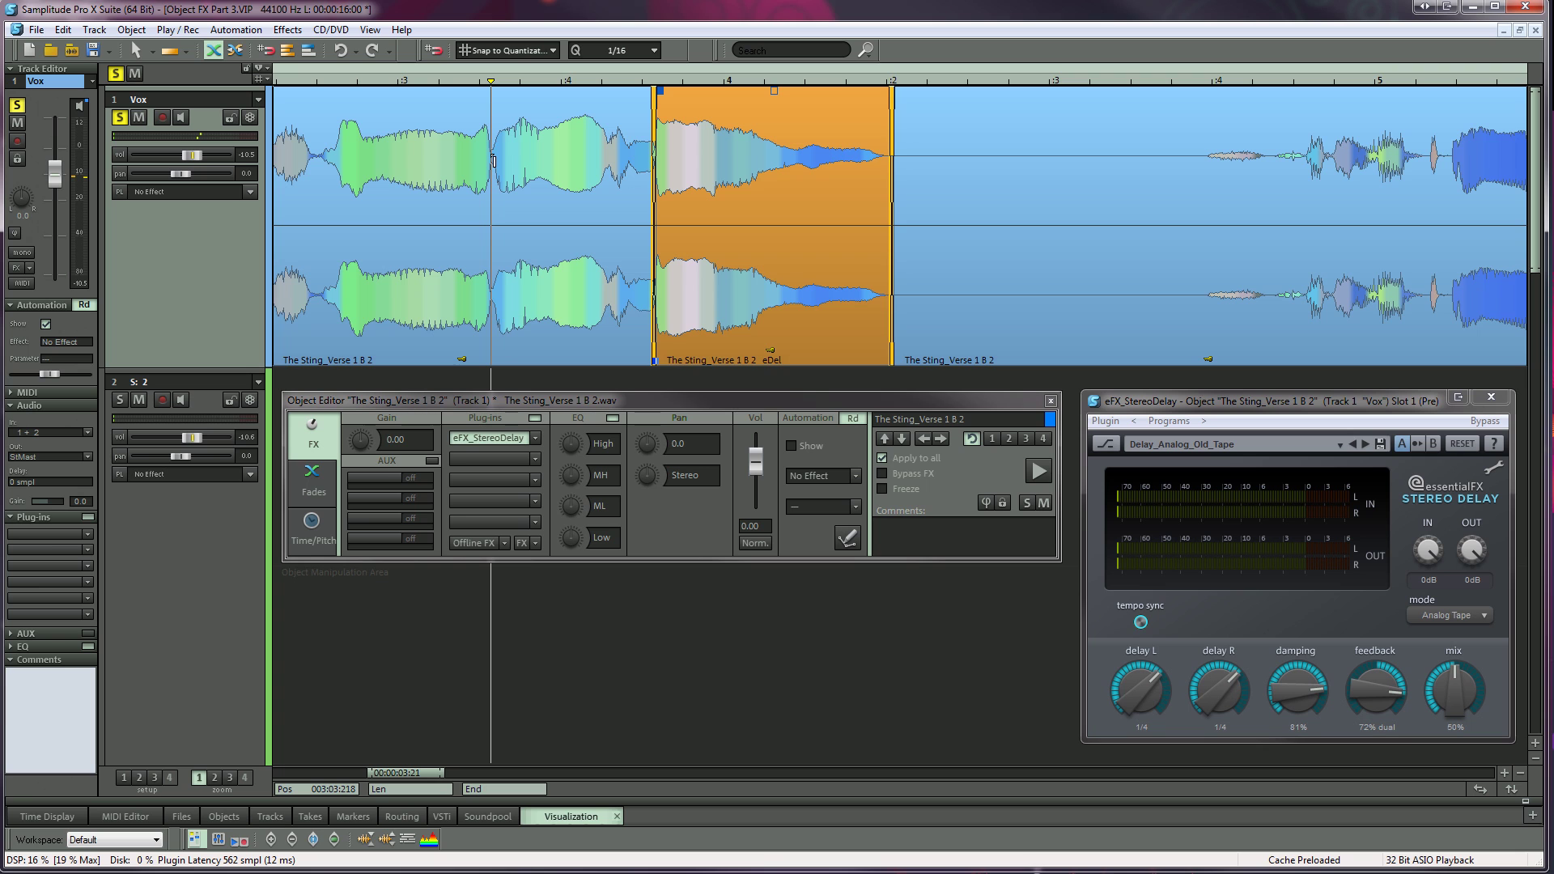
key(space)
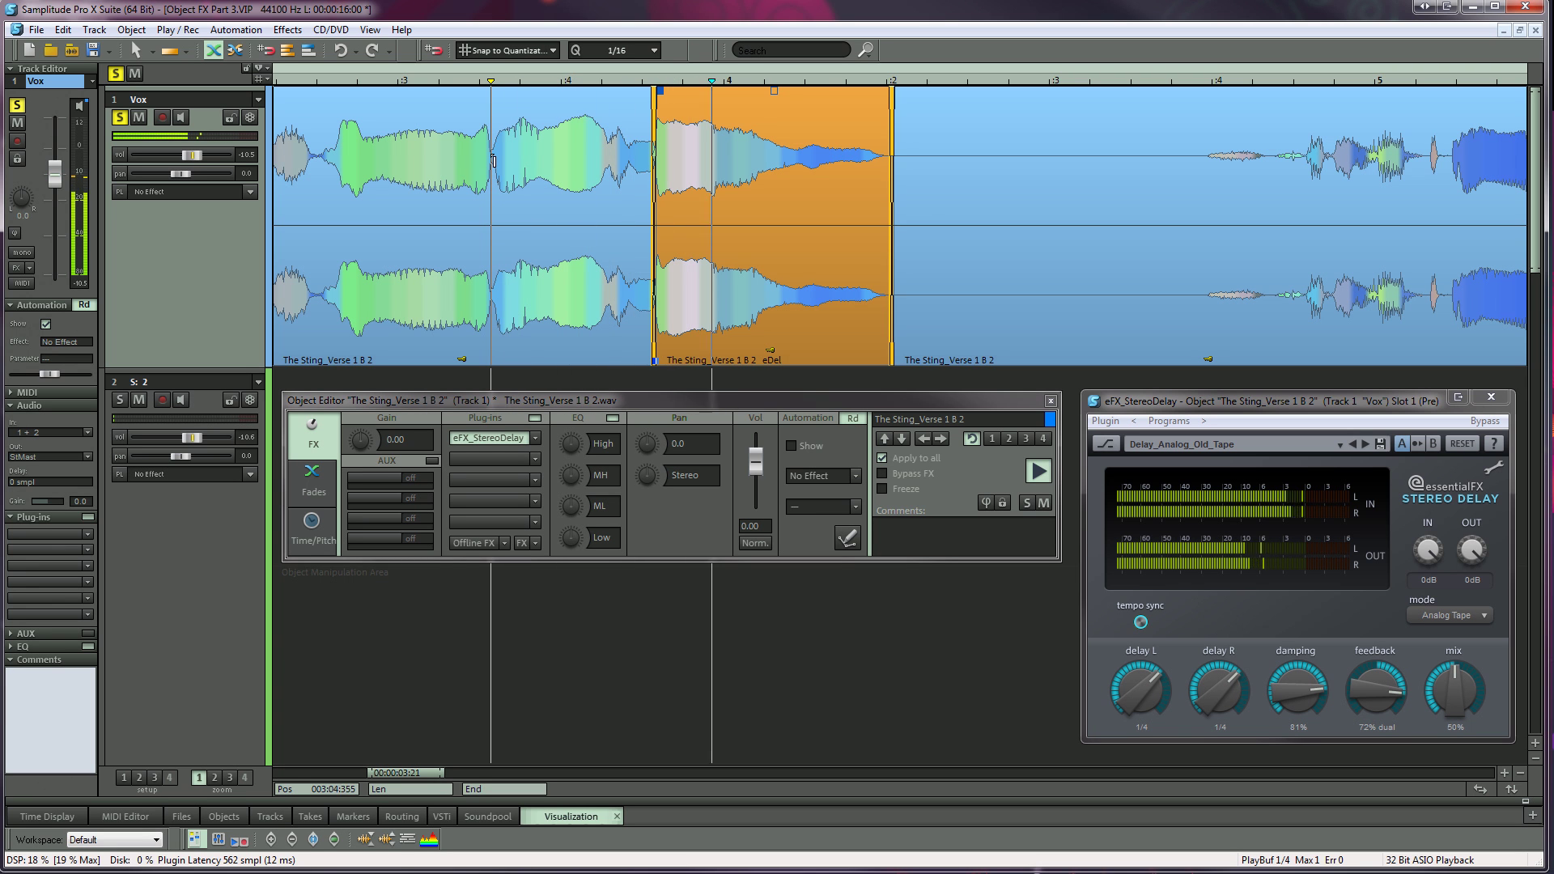
key(space)
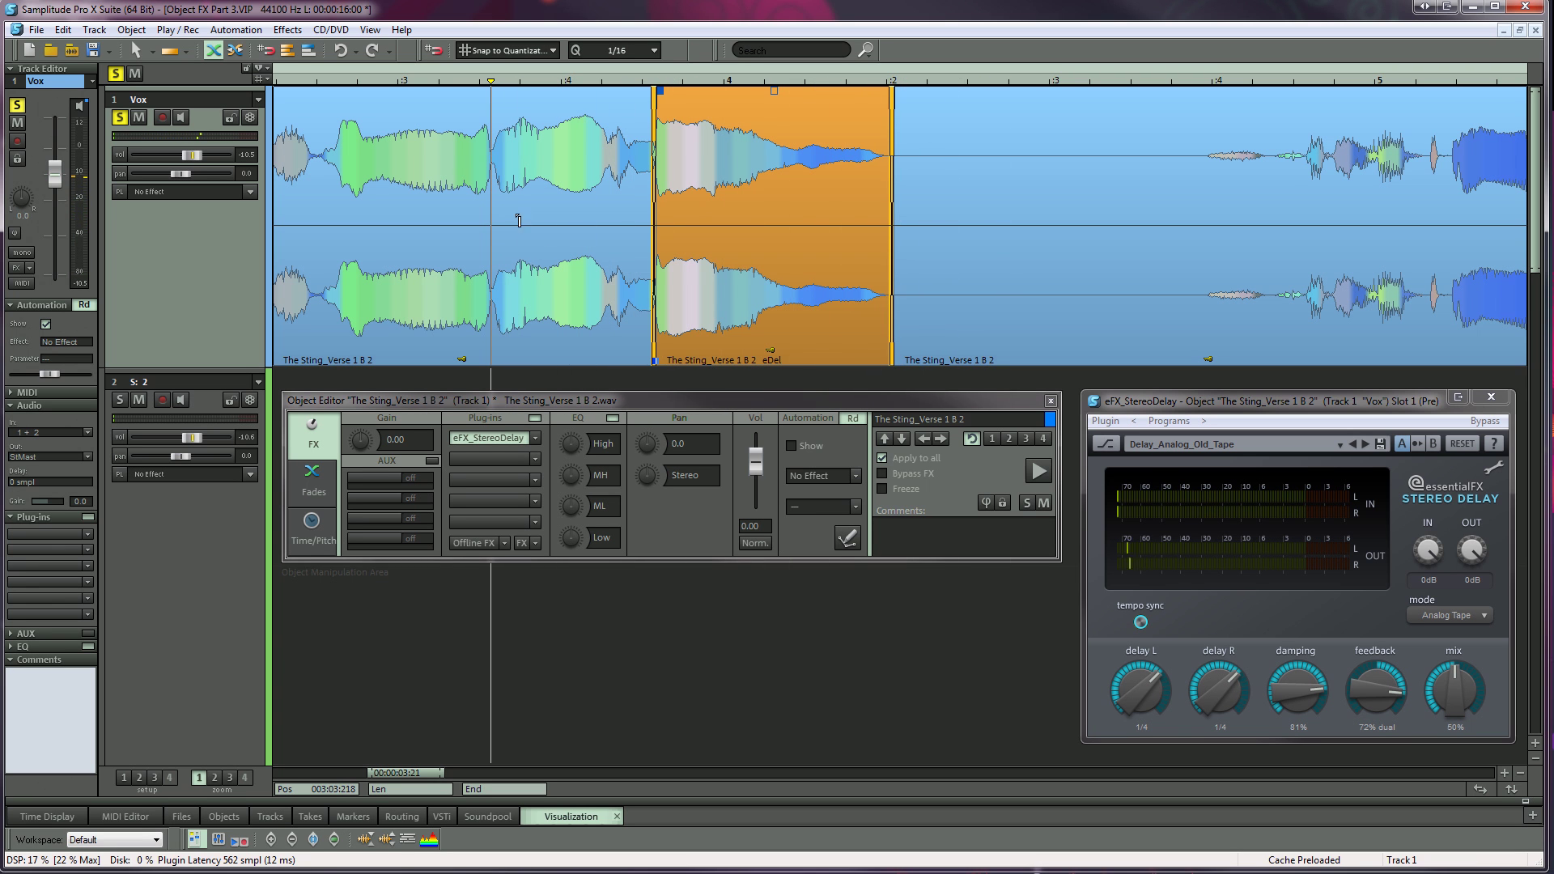
click(535, 418)
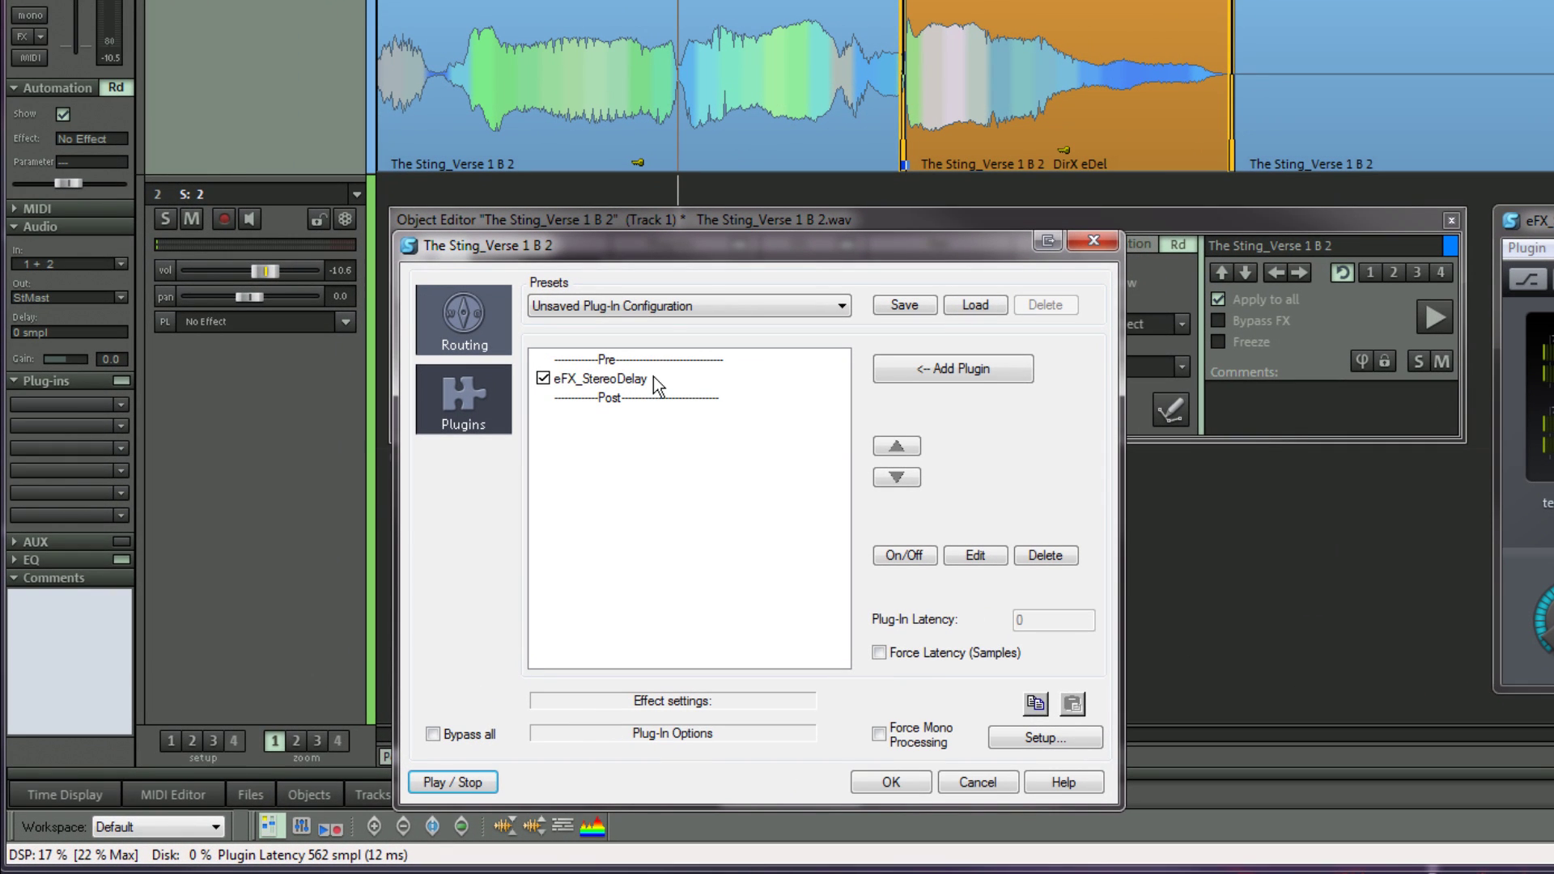
click(653, 379)
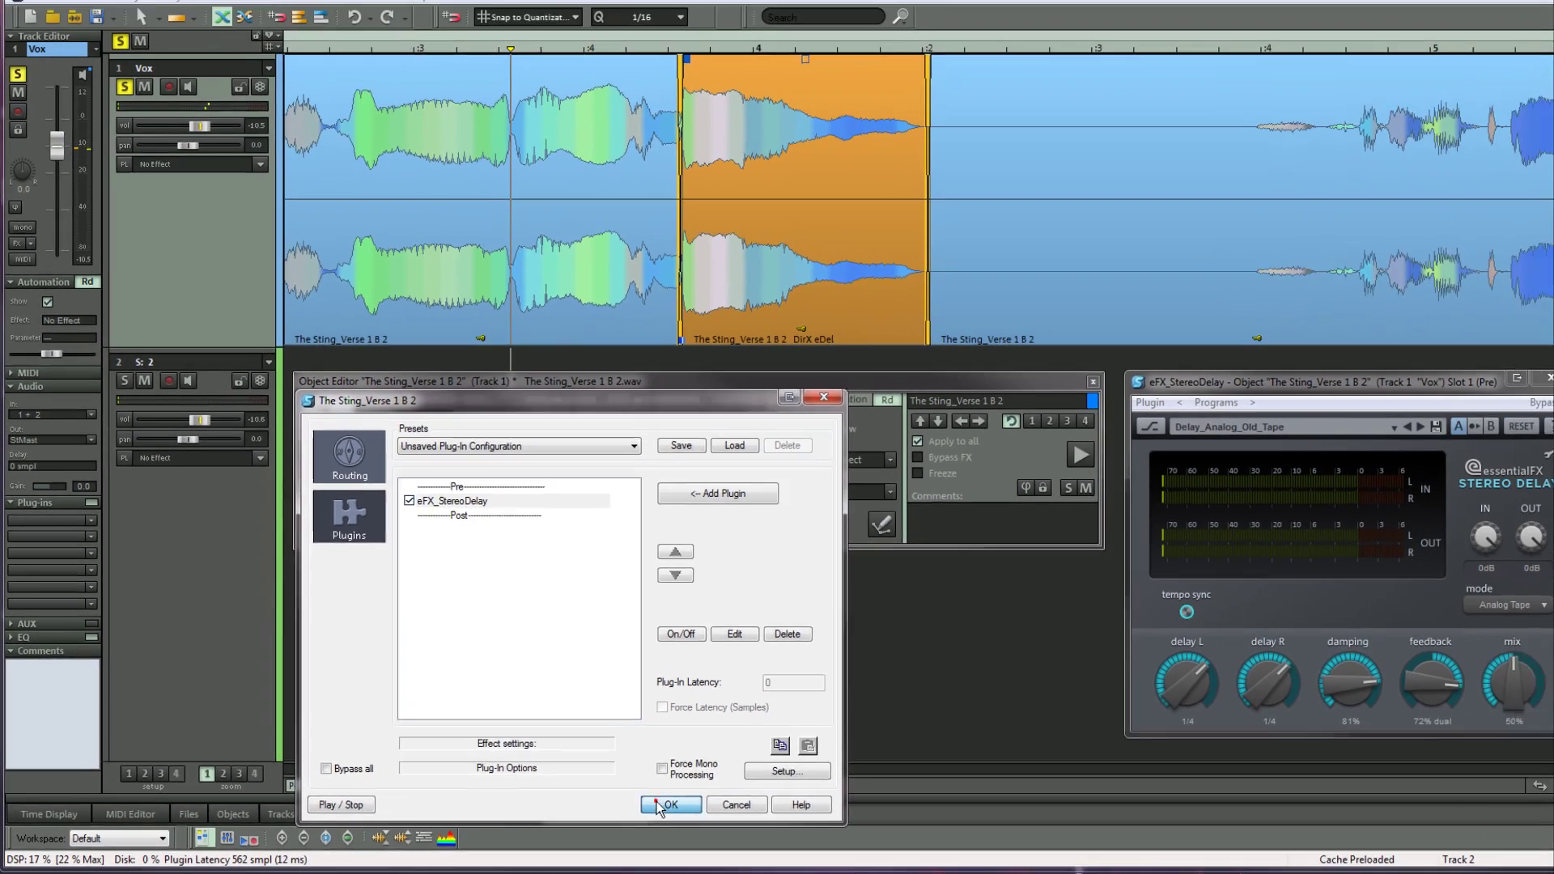
click(878, 784)
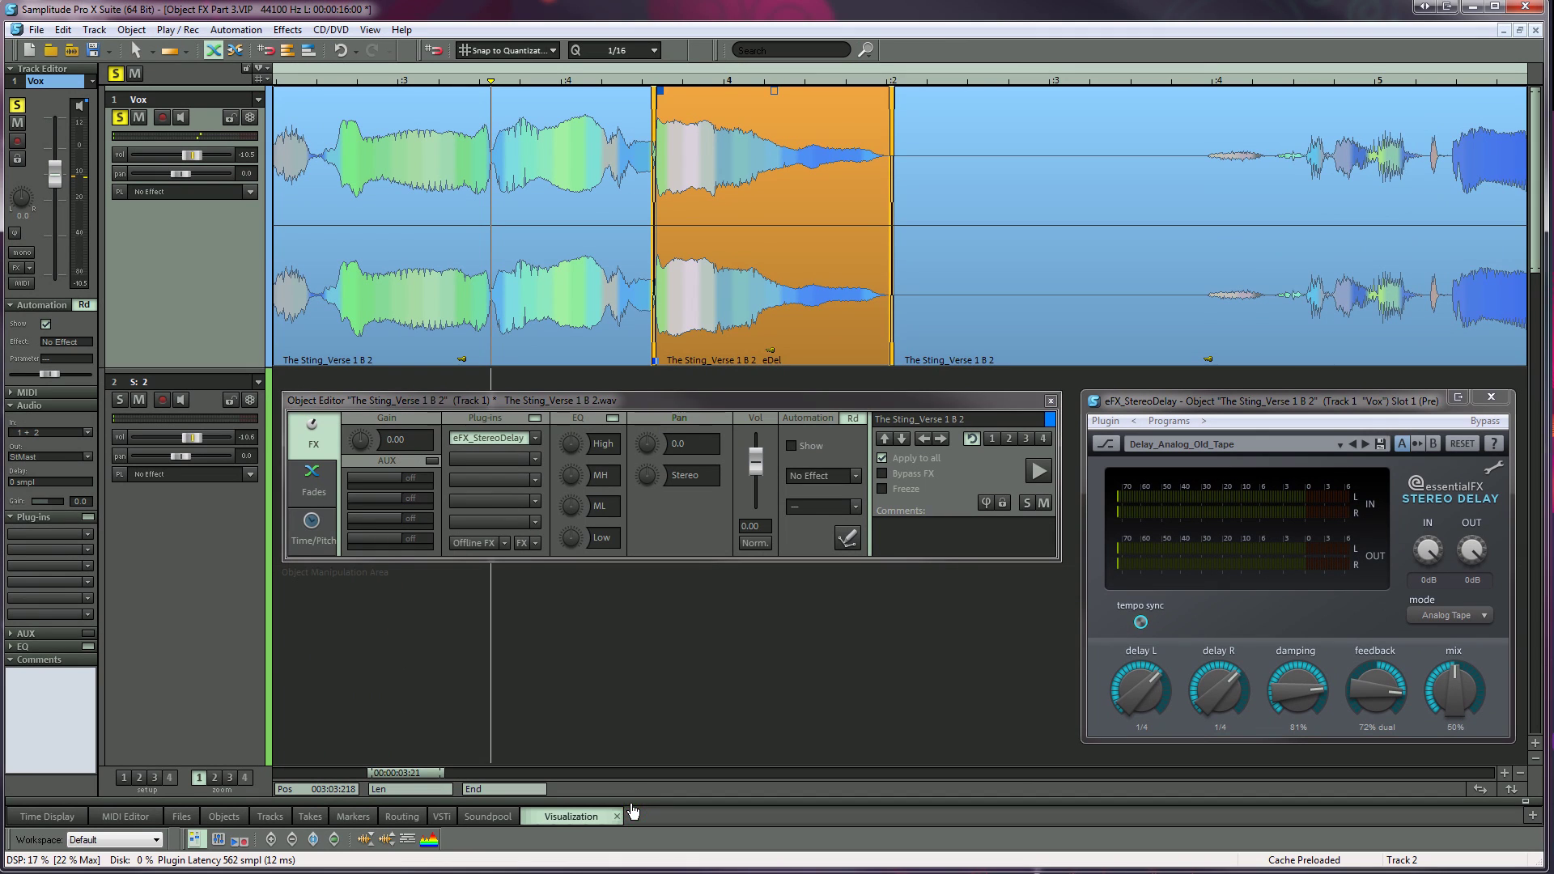
Drag a crossfade into the third vocal object's start, auditioning lengths and settling on about one bar.
click(954, 332)
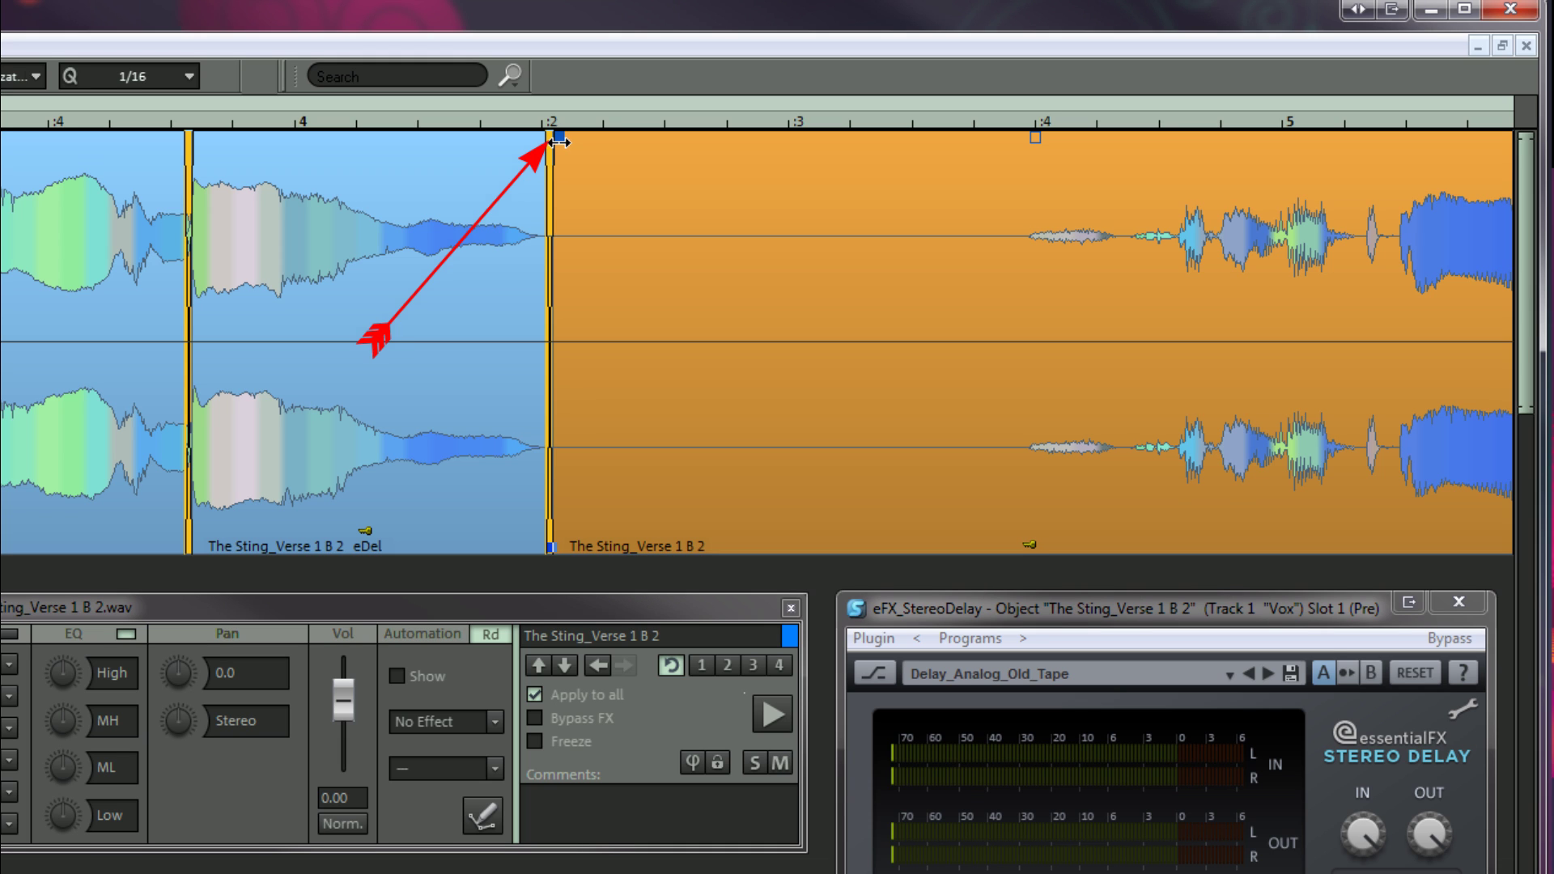
drag(558, 142, 806, 154)
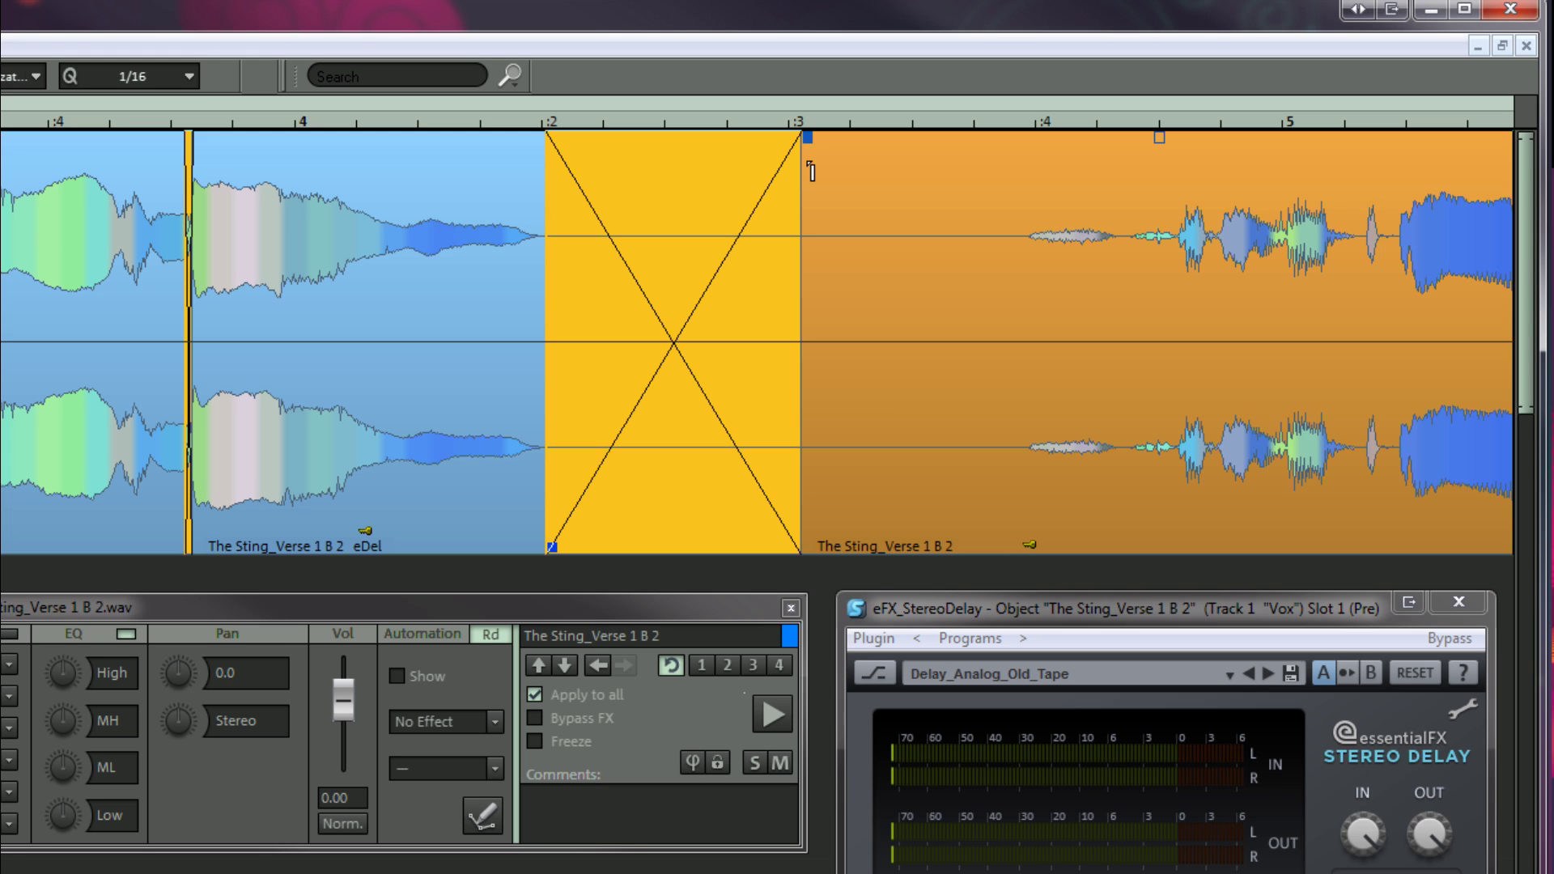
key(space)
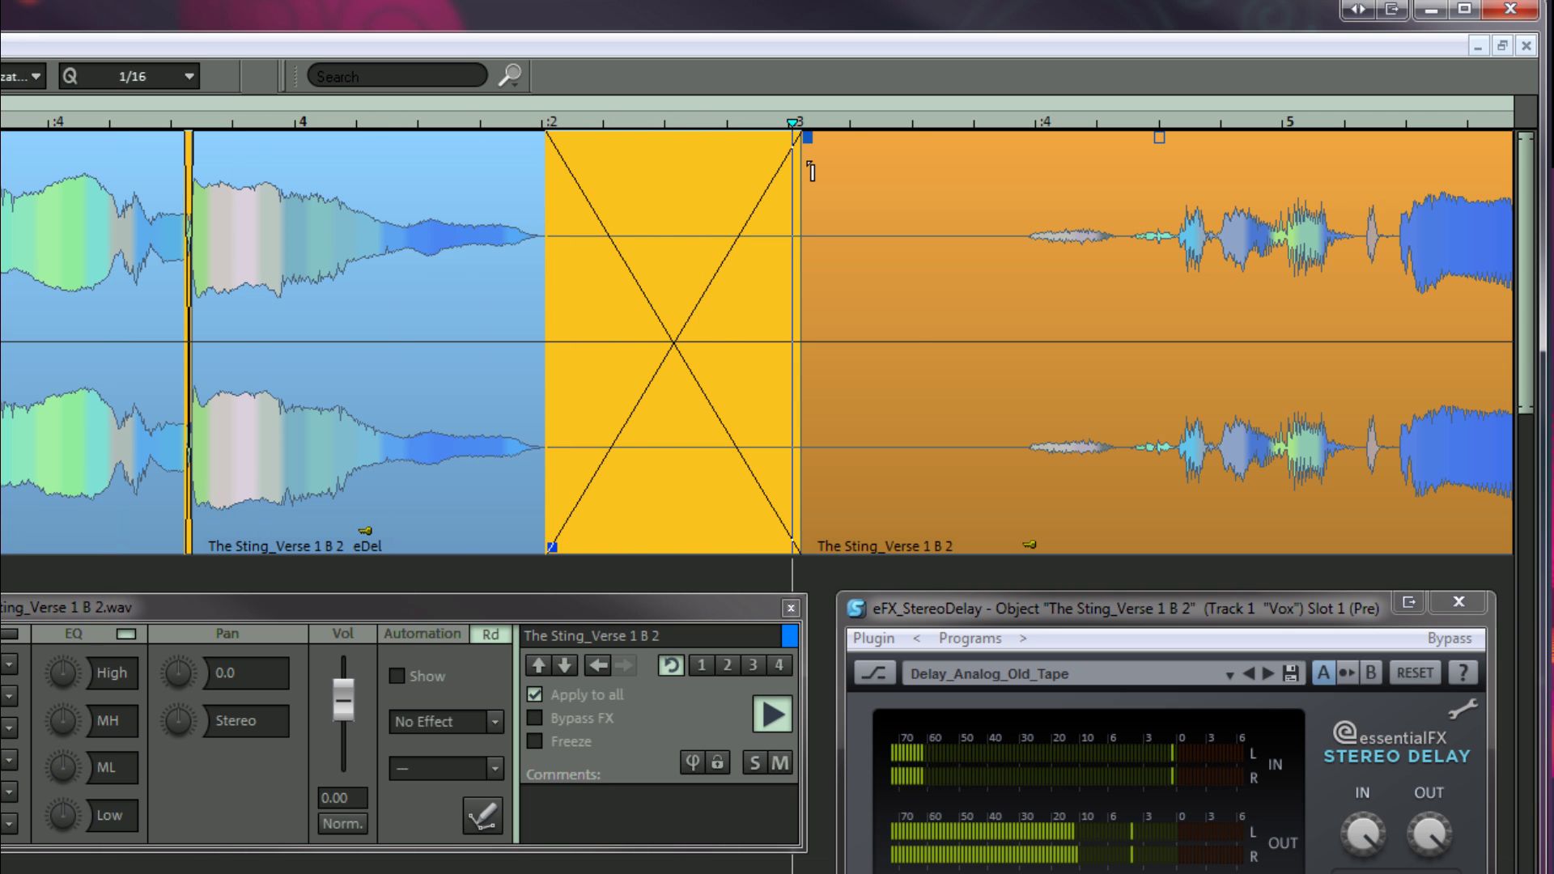
key(space)
drag(807, 138, 984, 139)
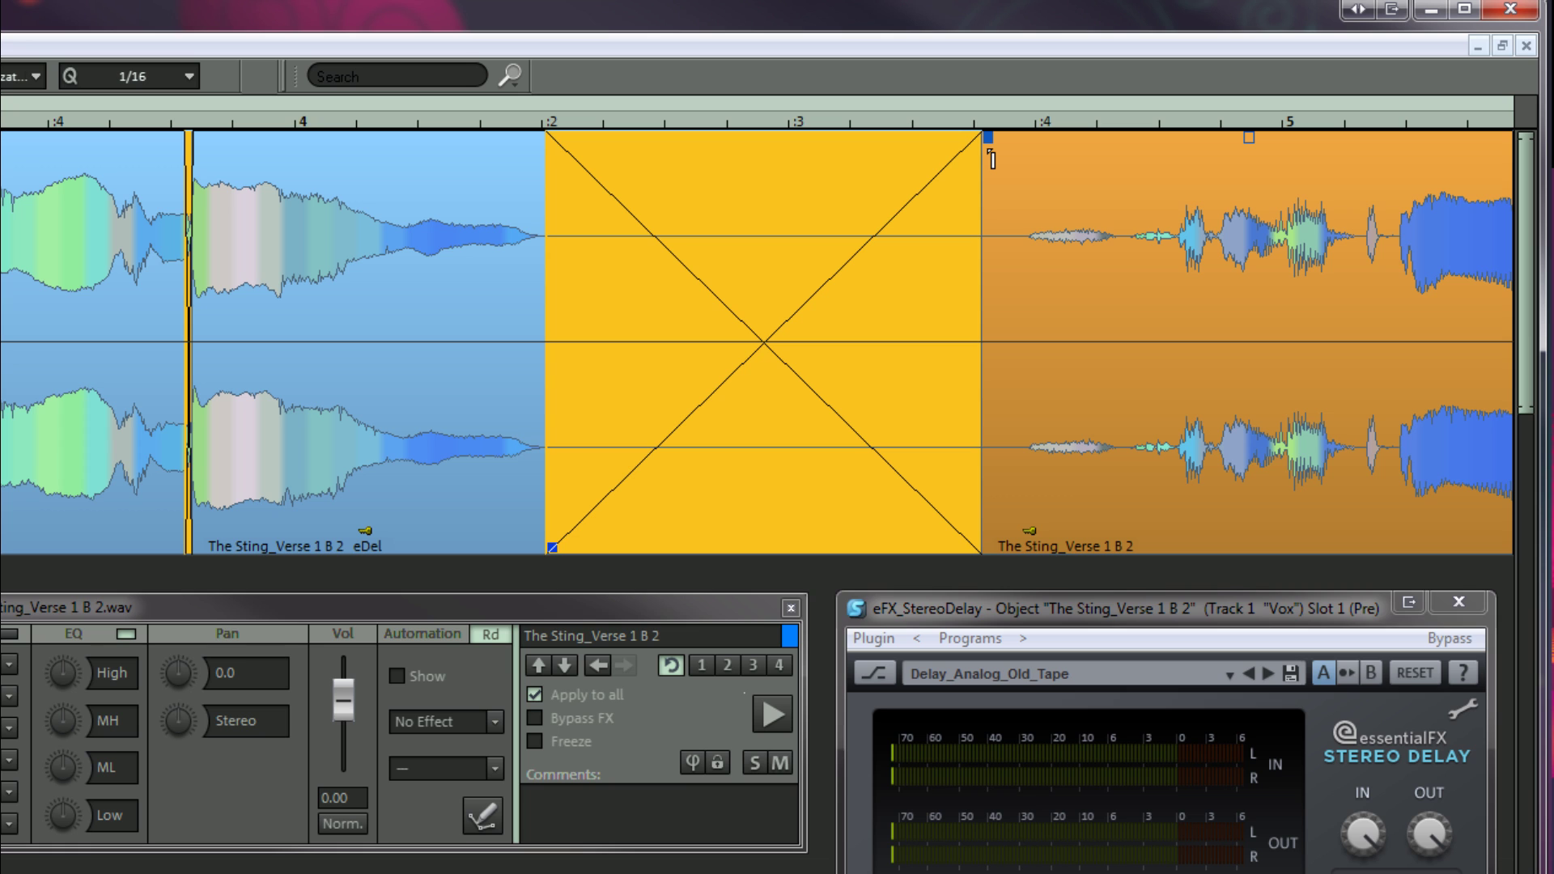
key(space)
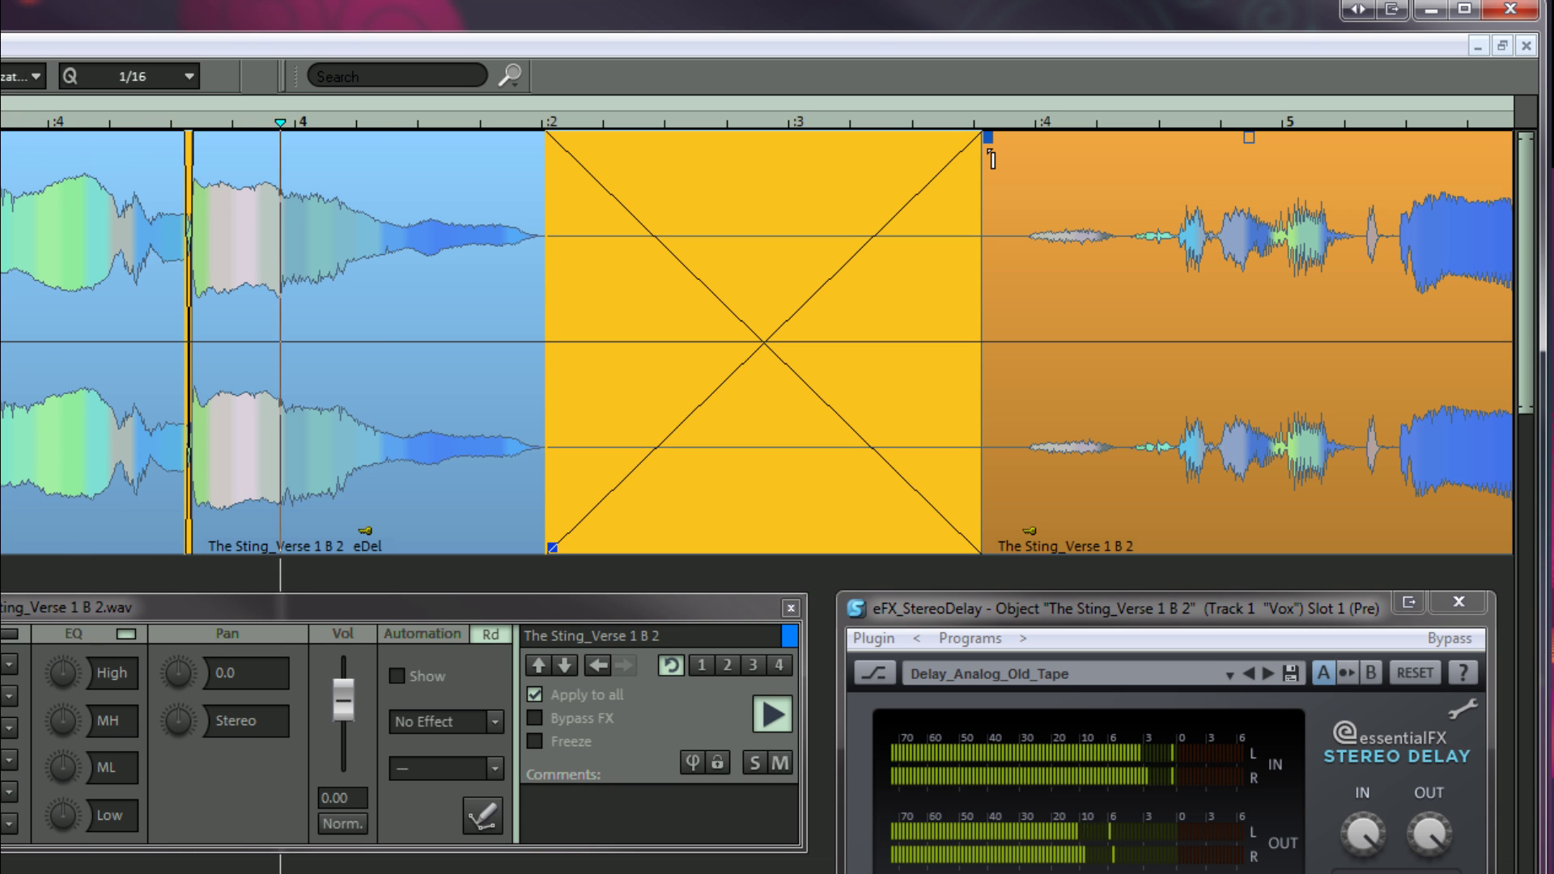
key(space)
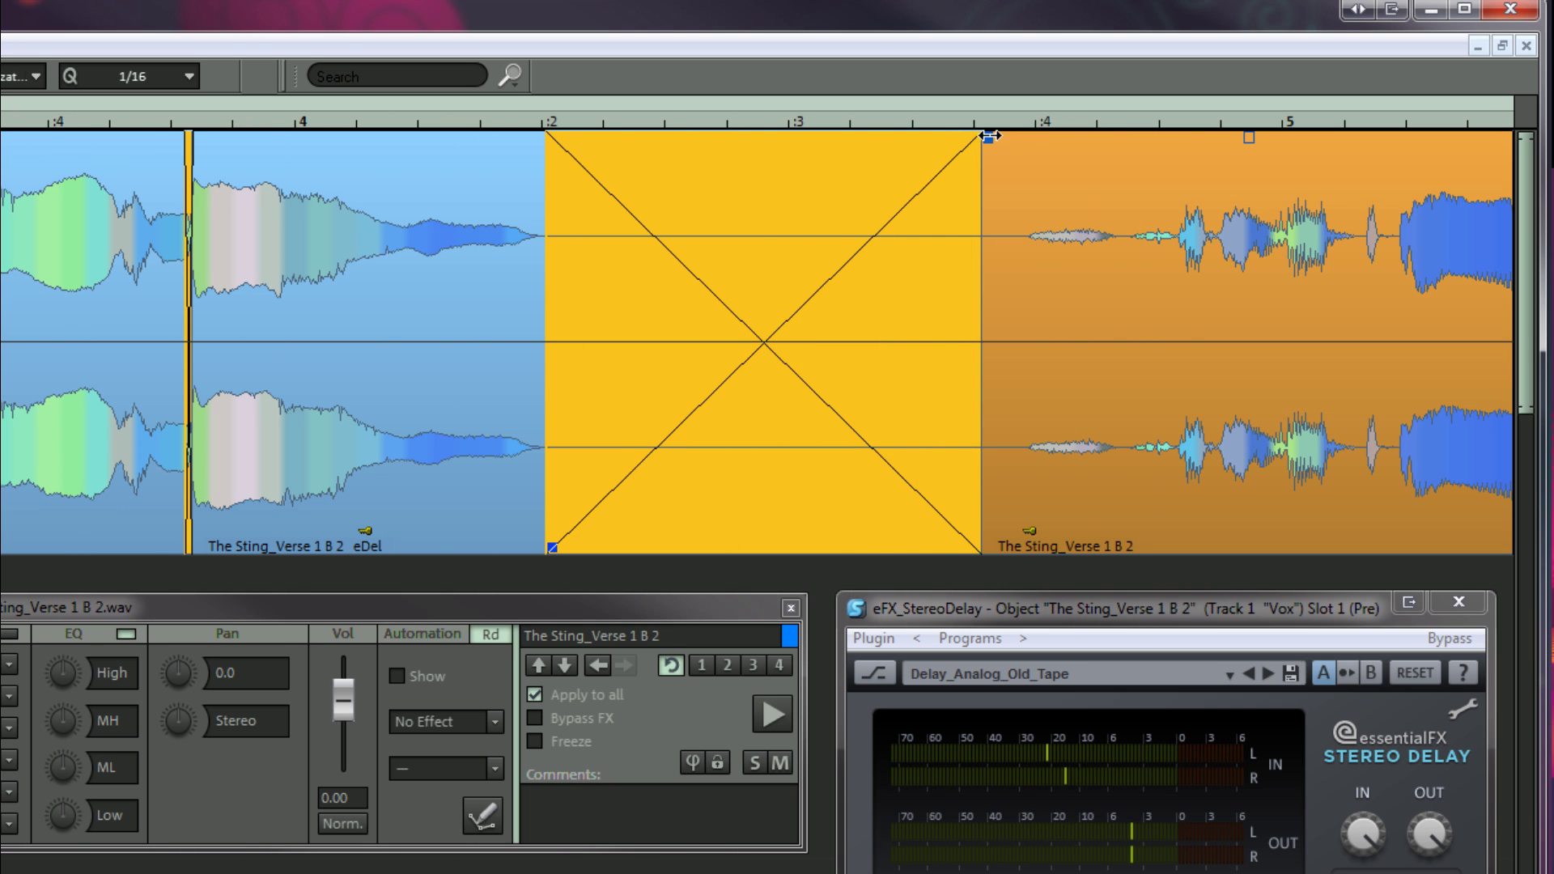
drag(989, 140, 1168, 176)
key(space)
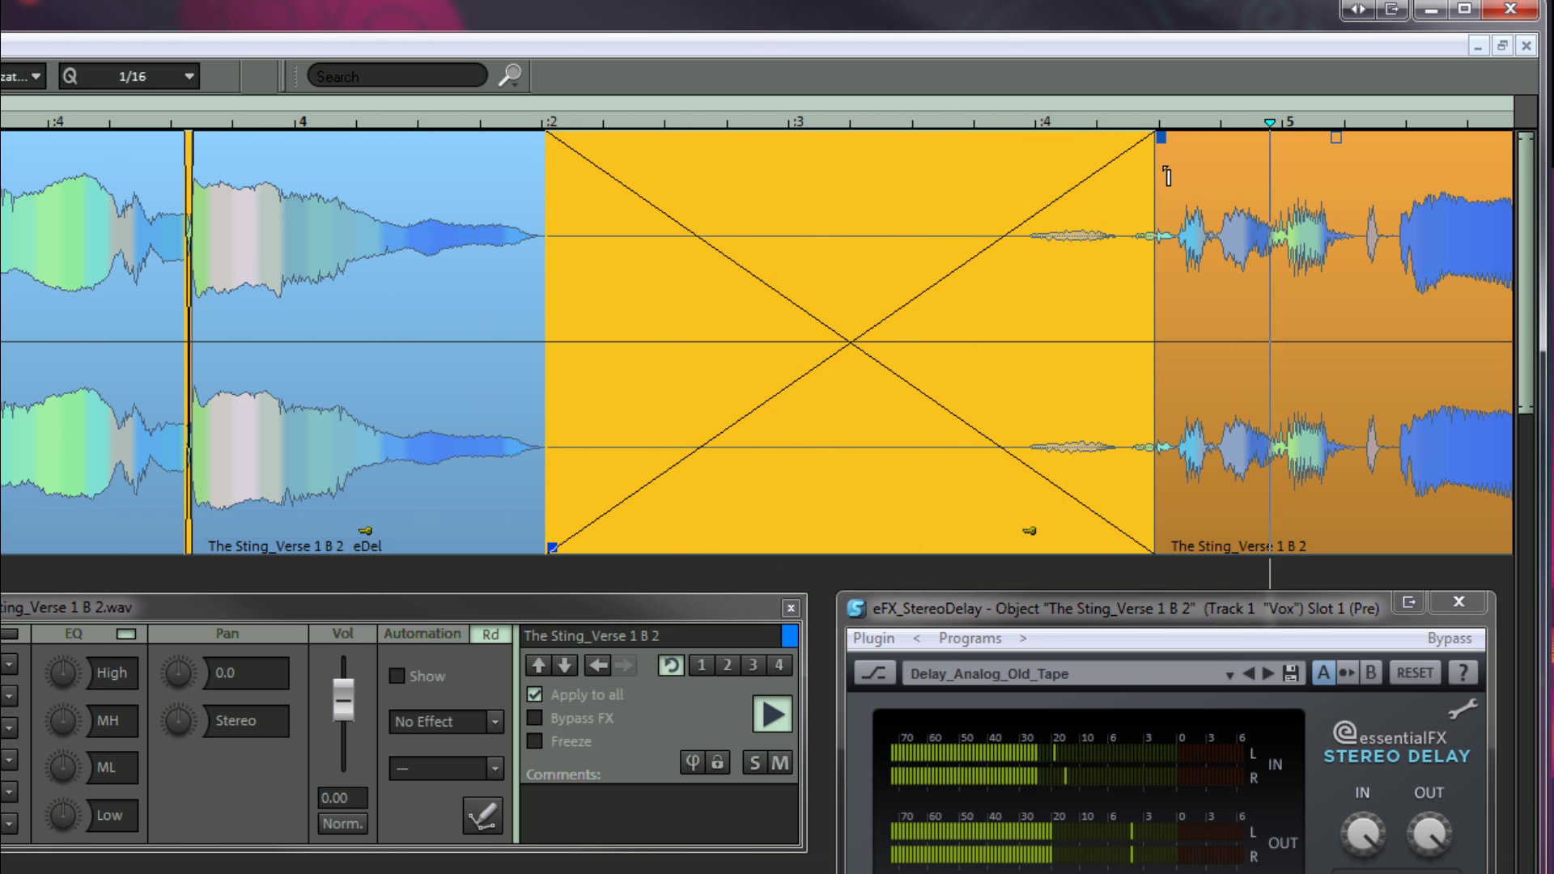
key(space)
drag(1163, 138, 961, 147)
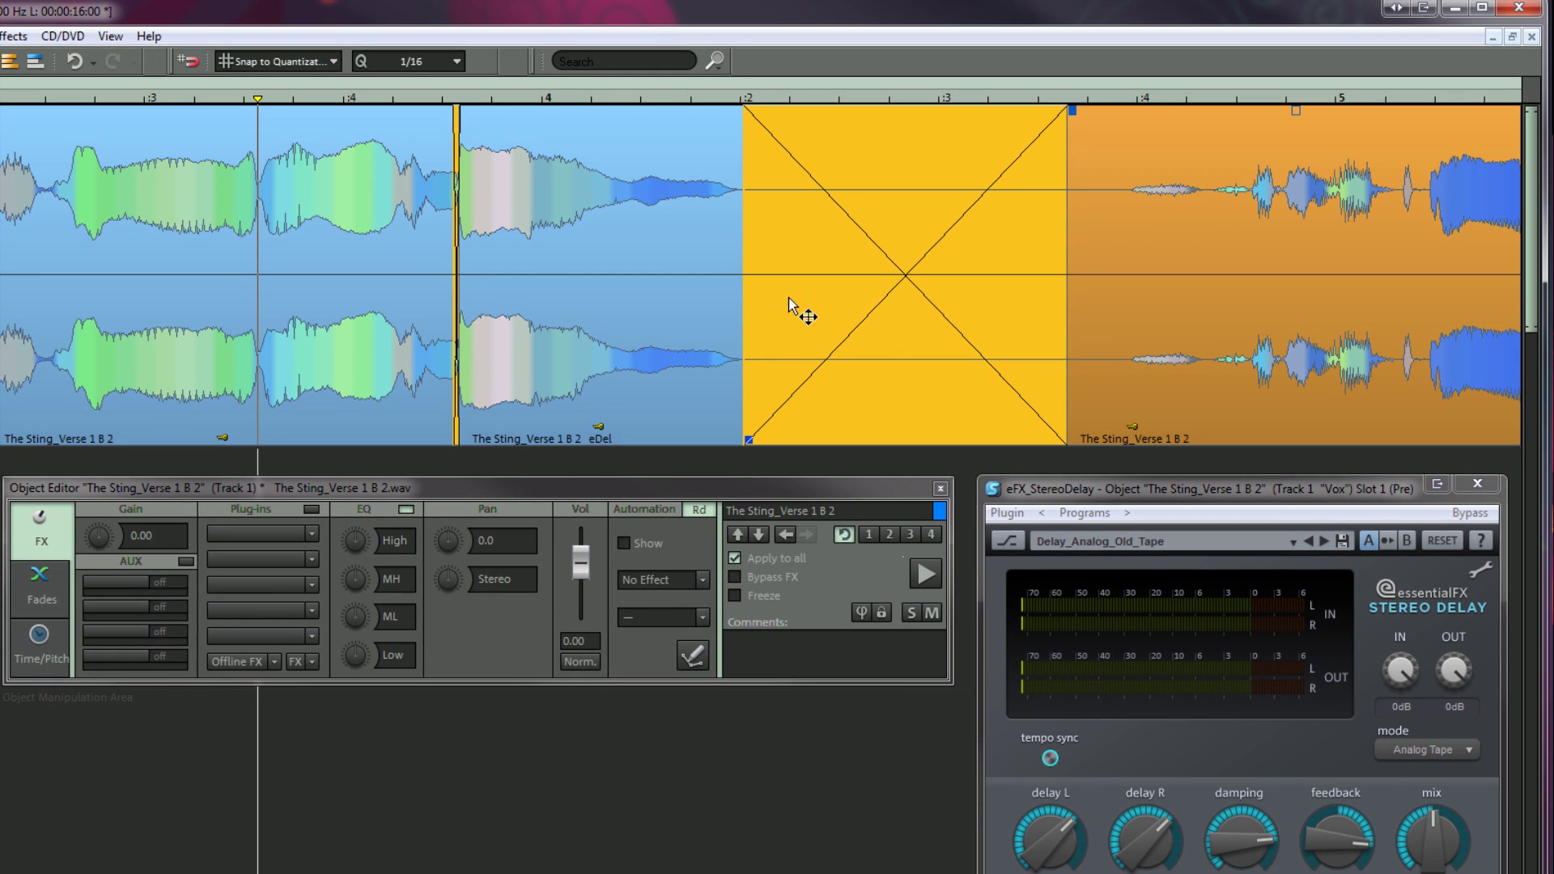
Set the fade-in and fade-out curves to convex on the Object Editor Fades page.
click(50, 599)
click(50, 599)
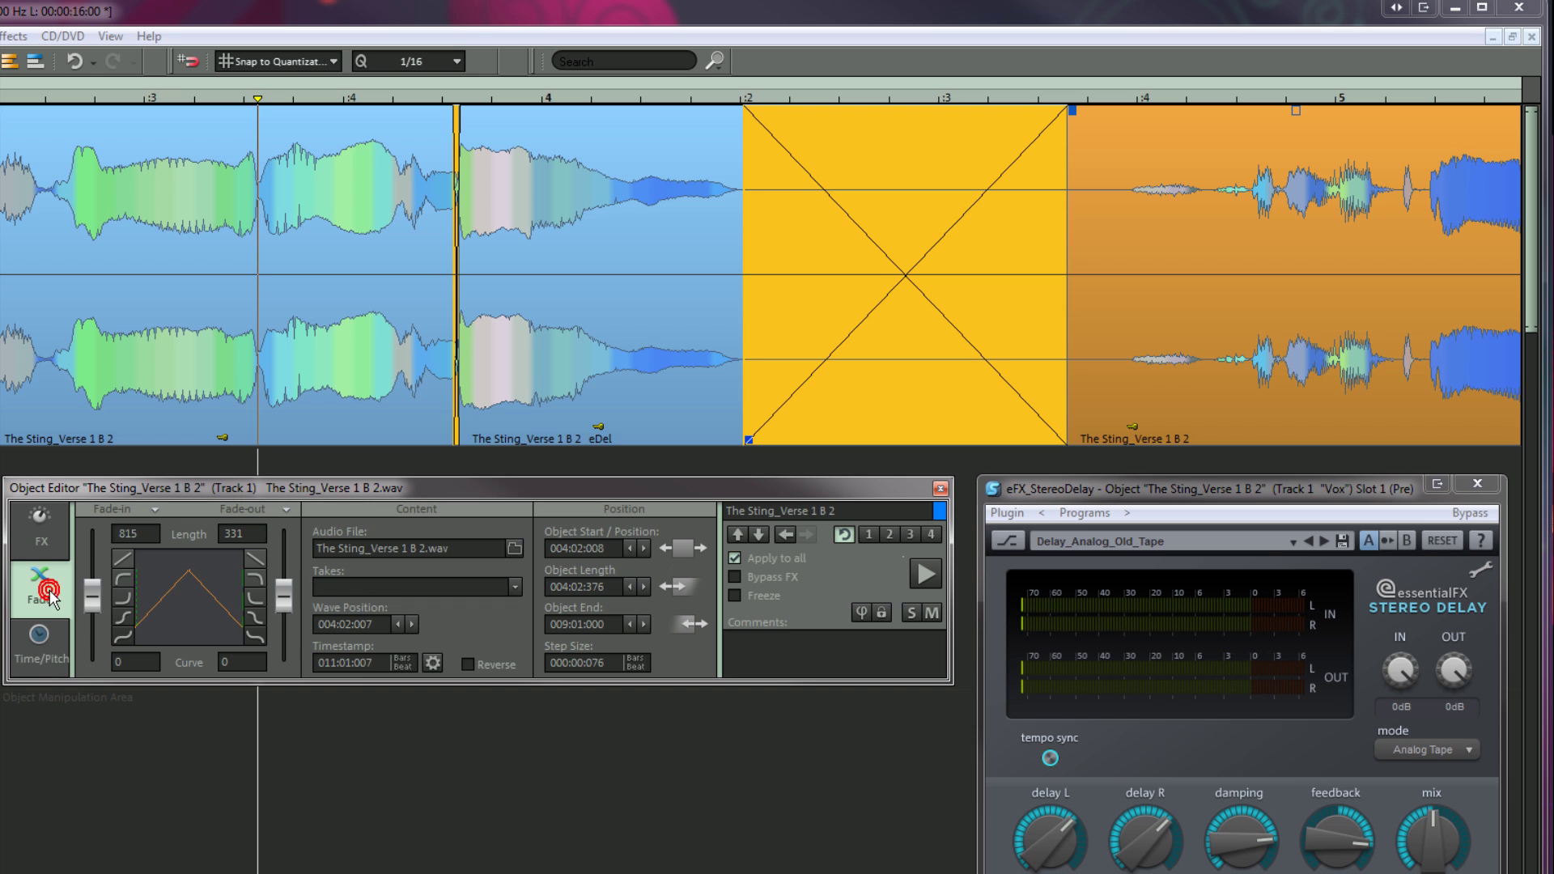
click(121, 579)
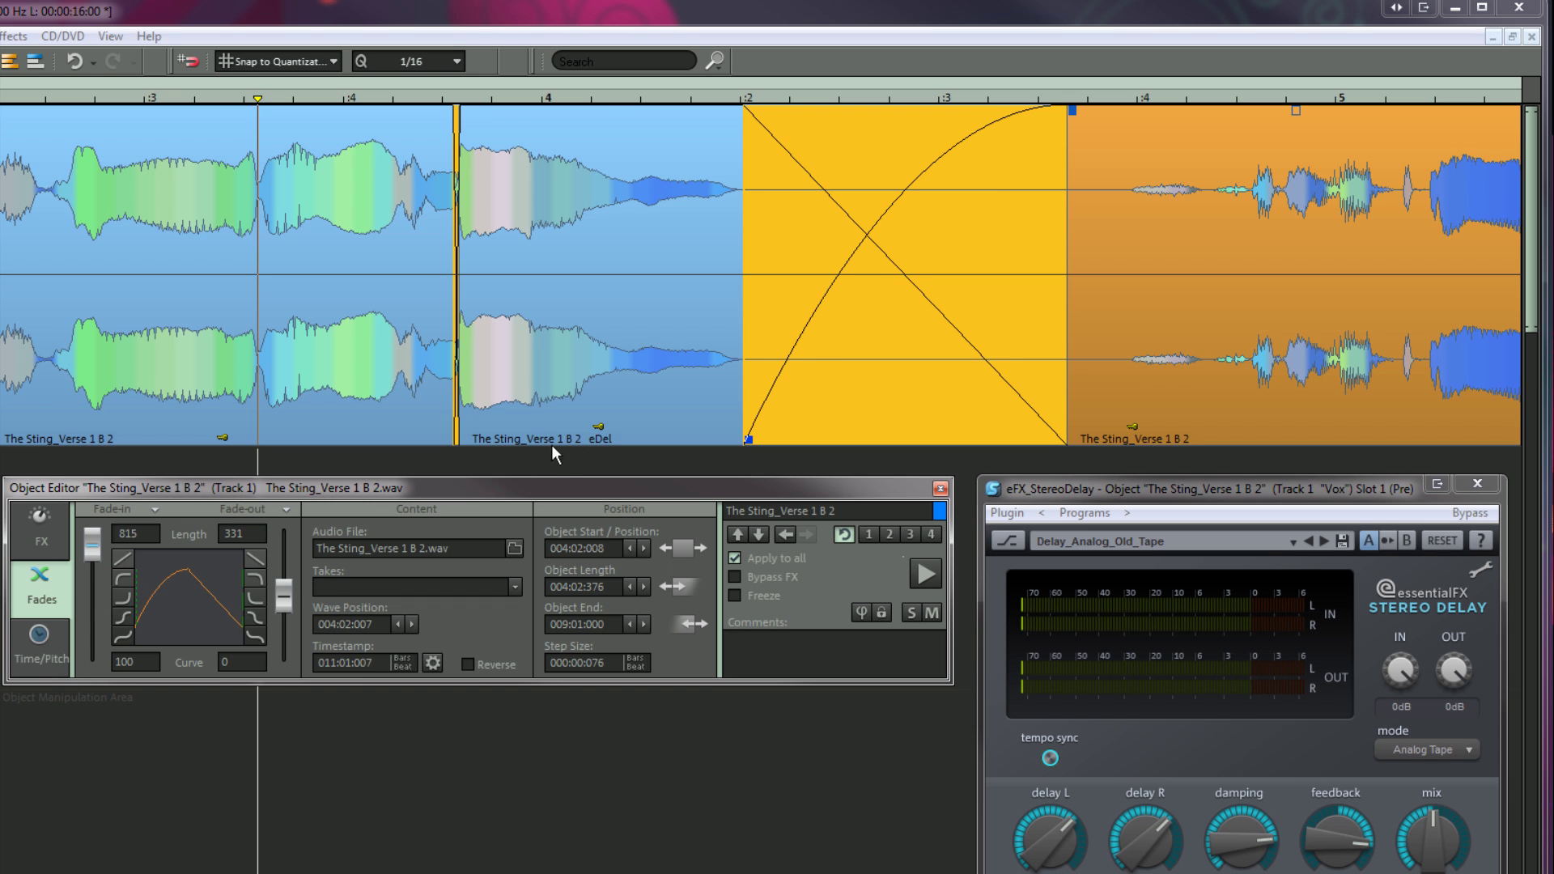
click(563, 430)
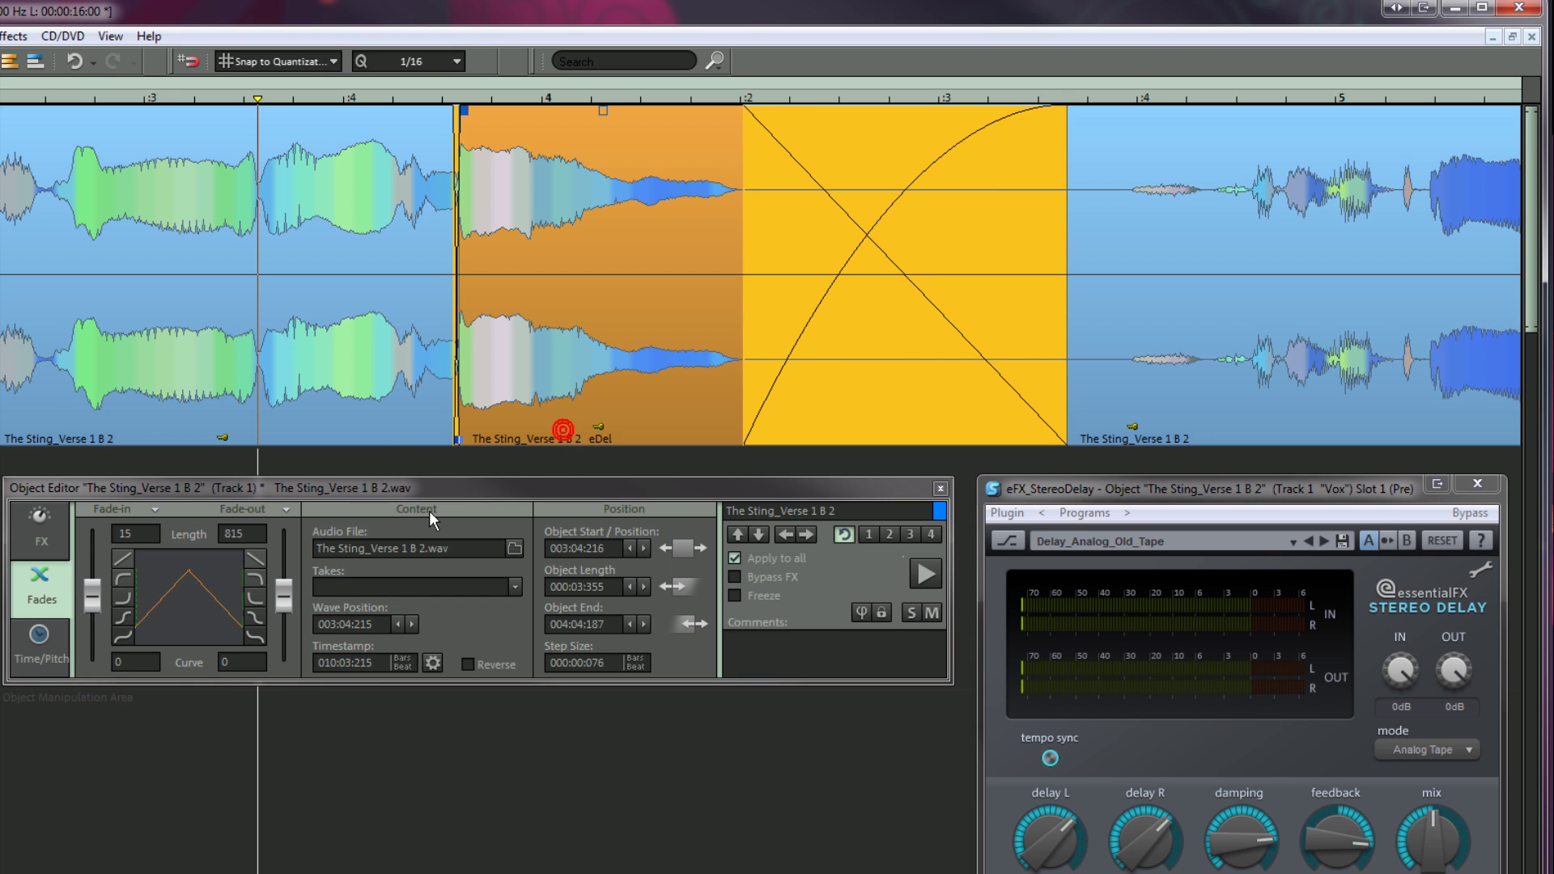
click(255, 580)
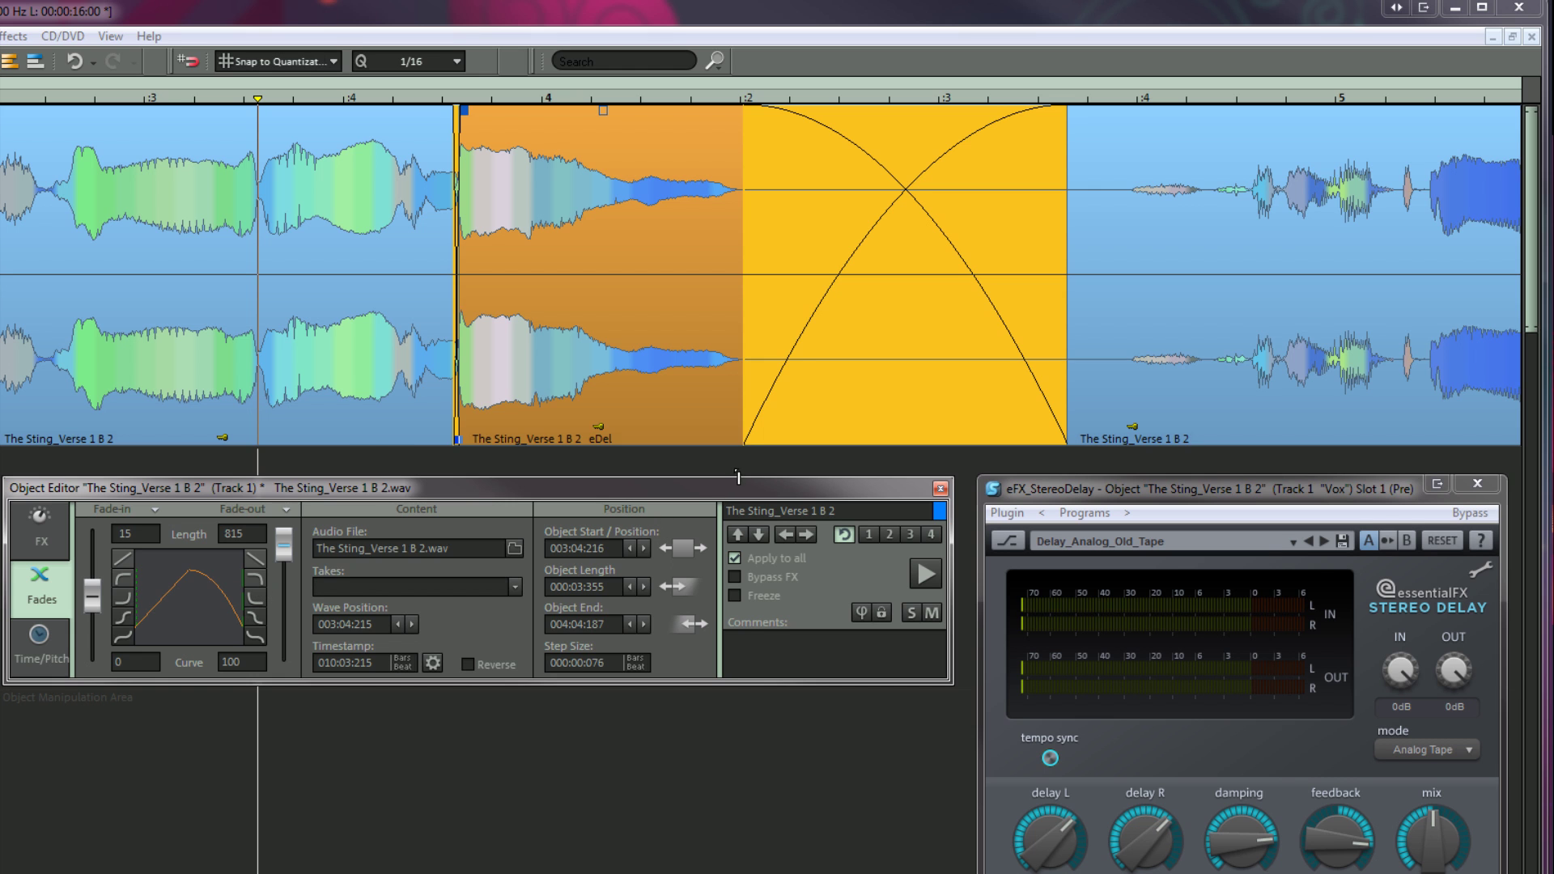
Move the third object earlier and back, then drag its fade-in to zero and audition.
click(749, 439)
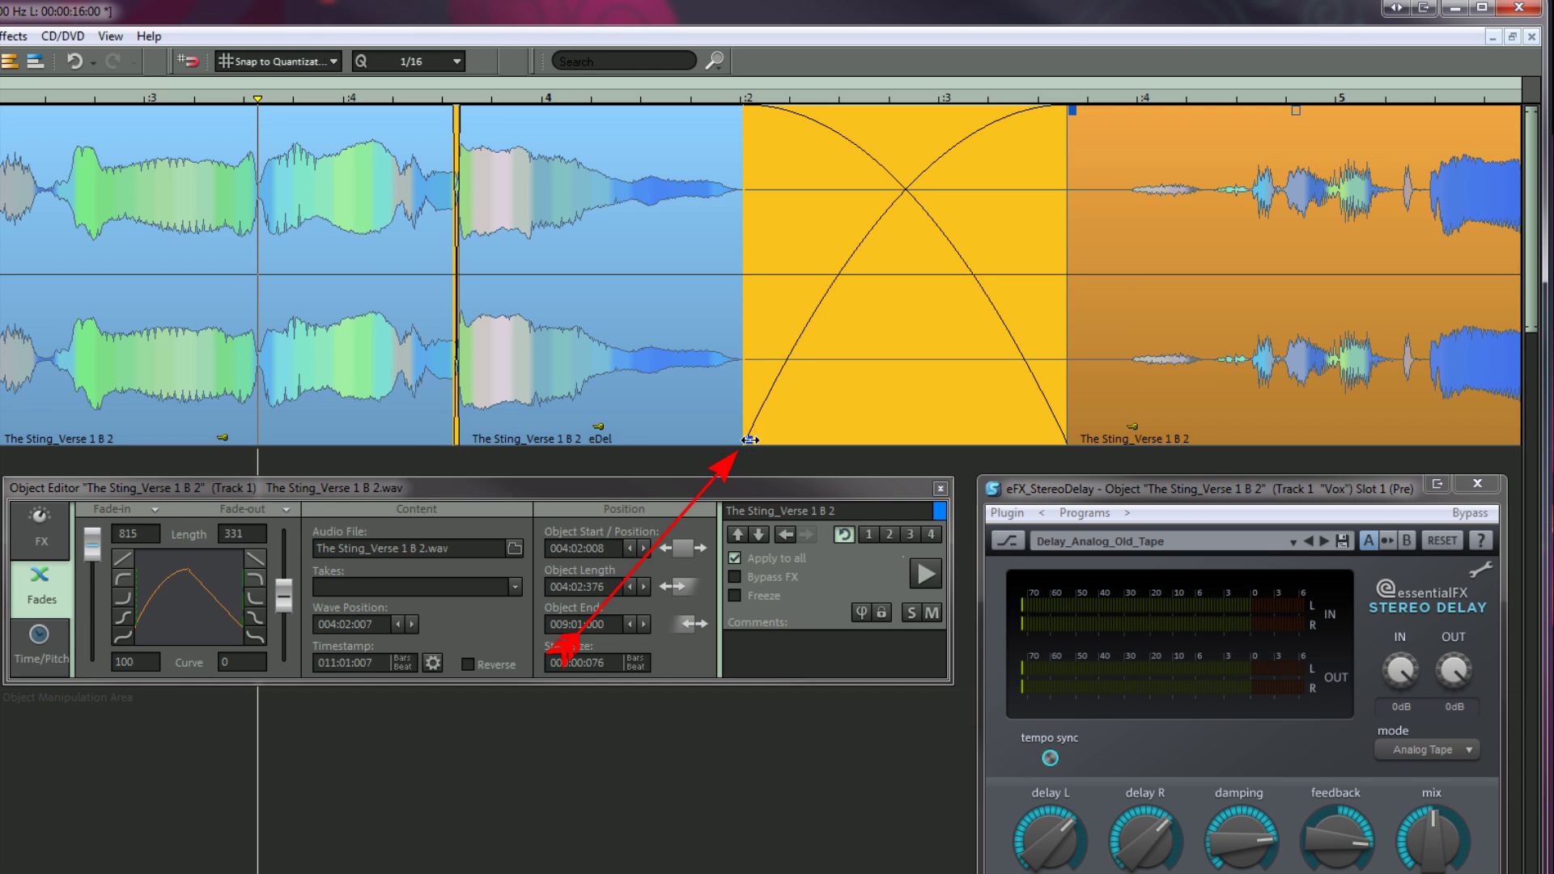
drag(750, 440, 553, 435)
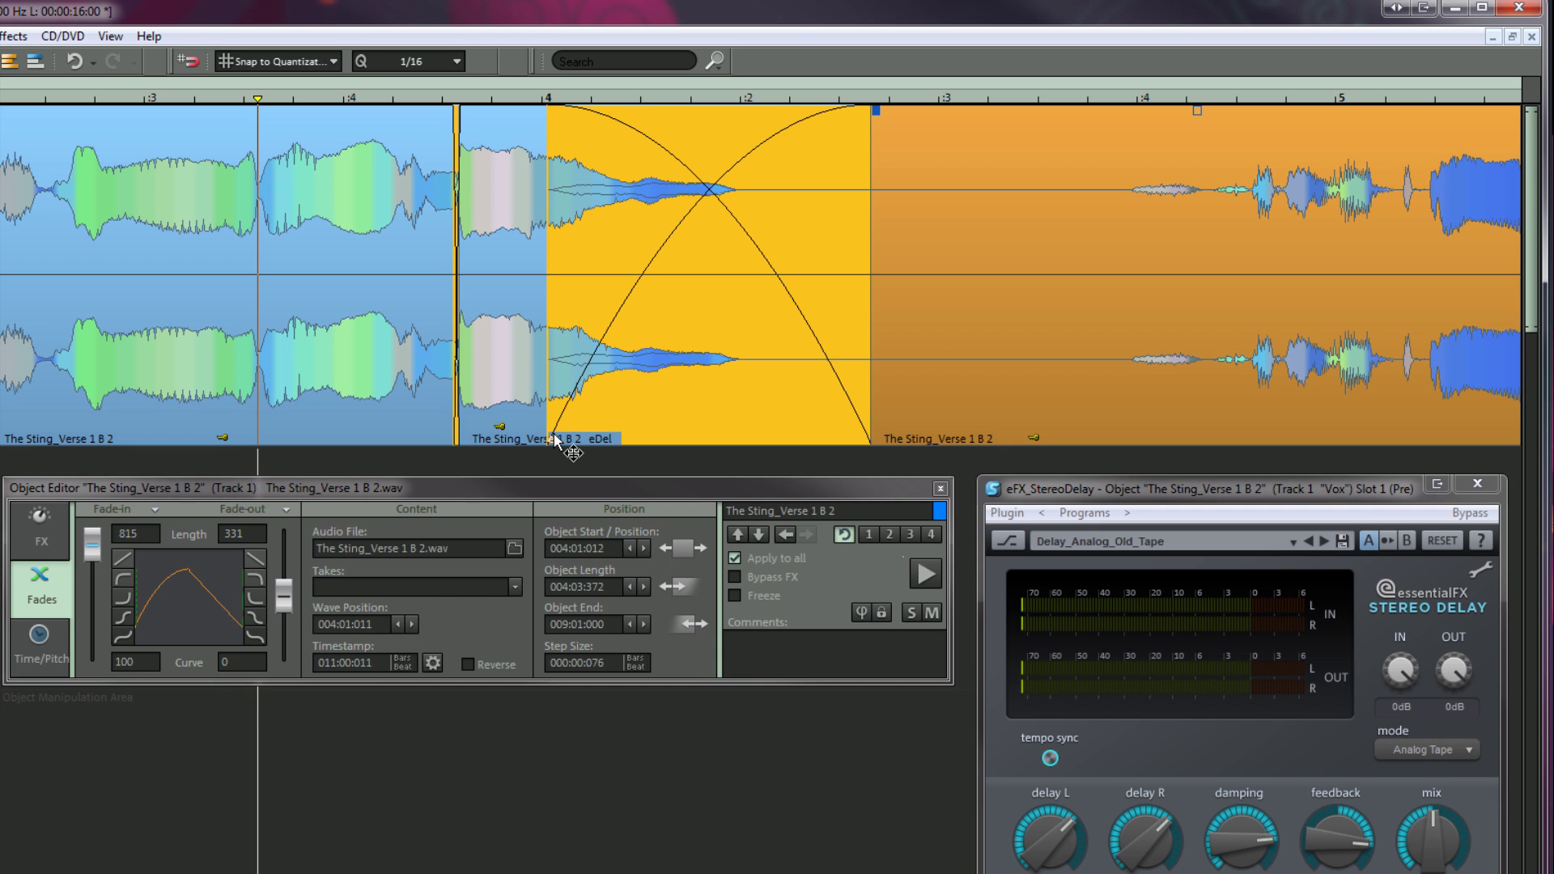
key(space)
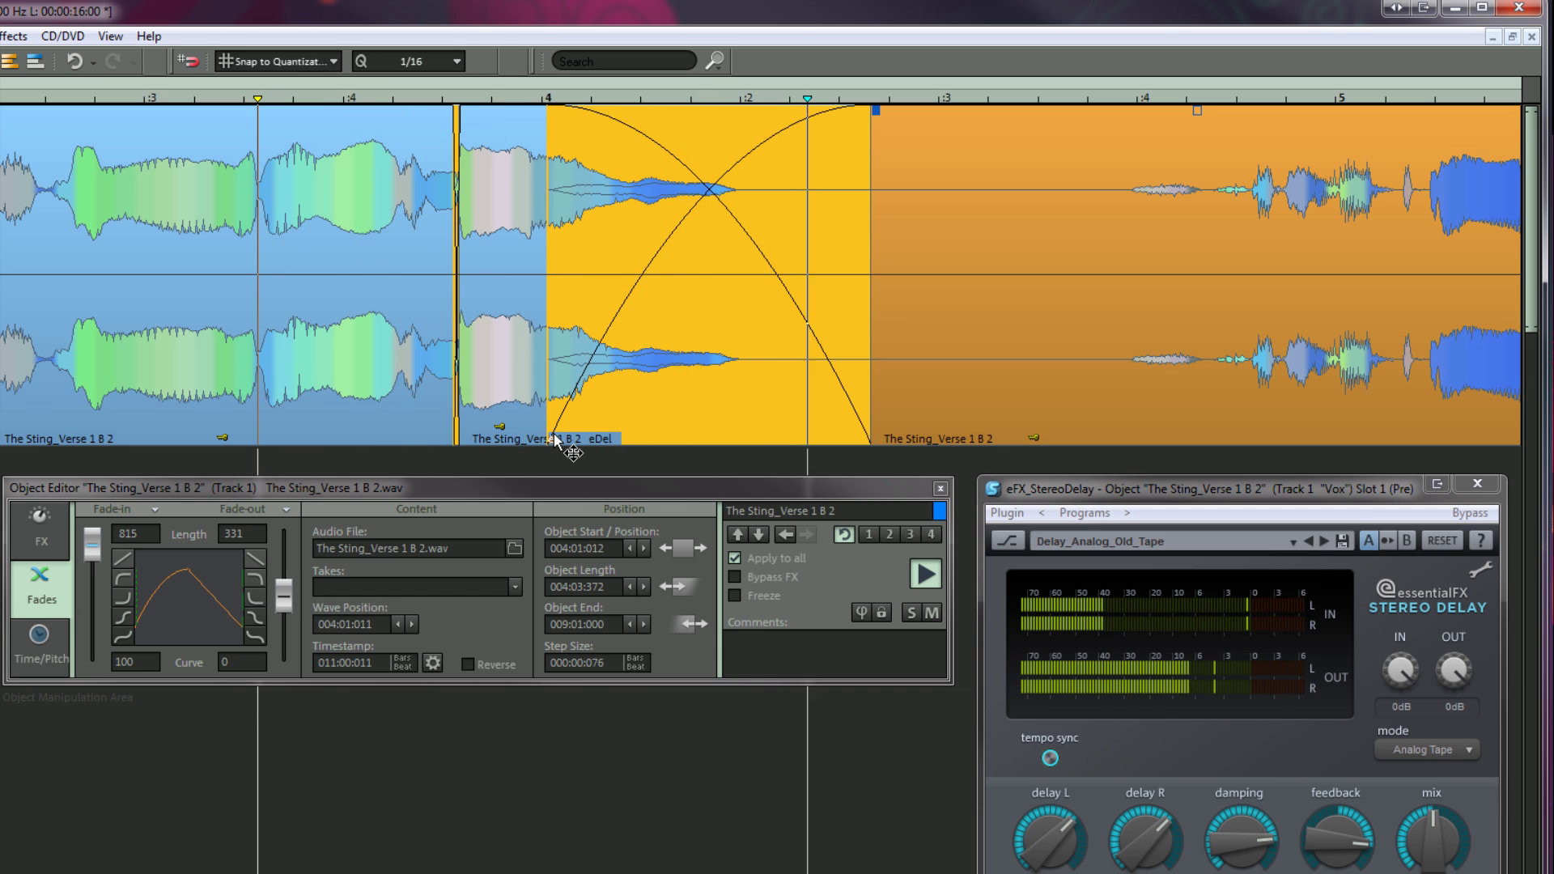
drag(555, 440, 755, 438)
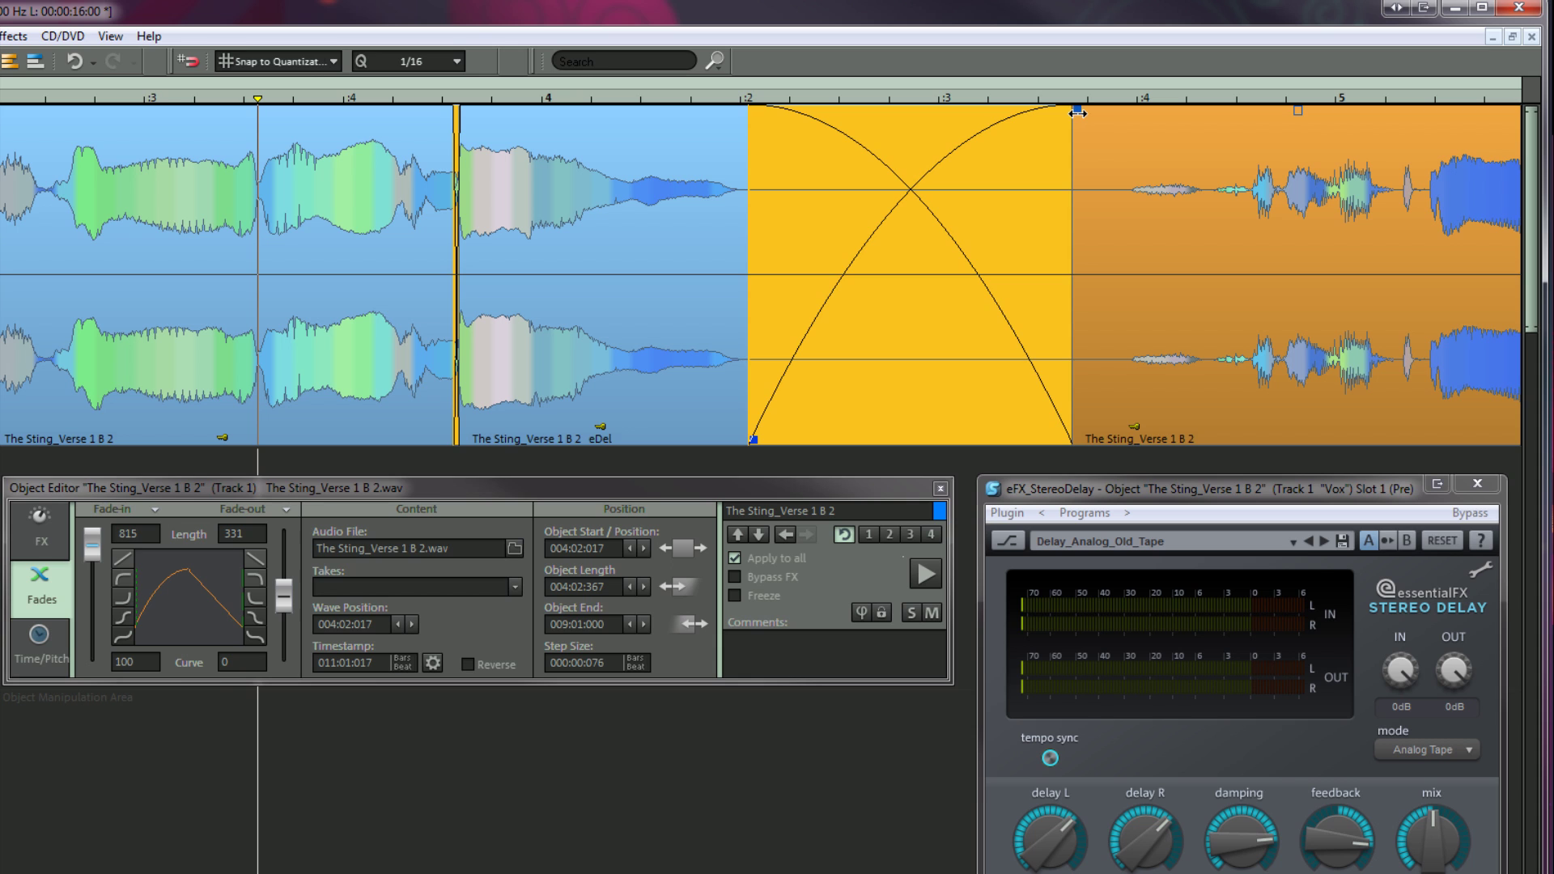
drag(1078, 114, 730, 145)
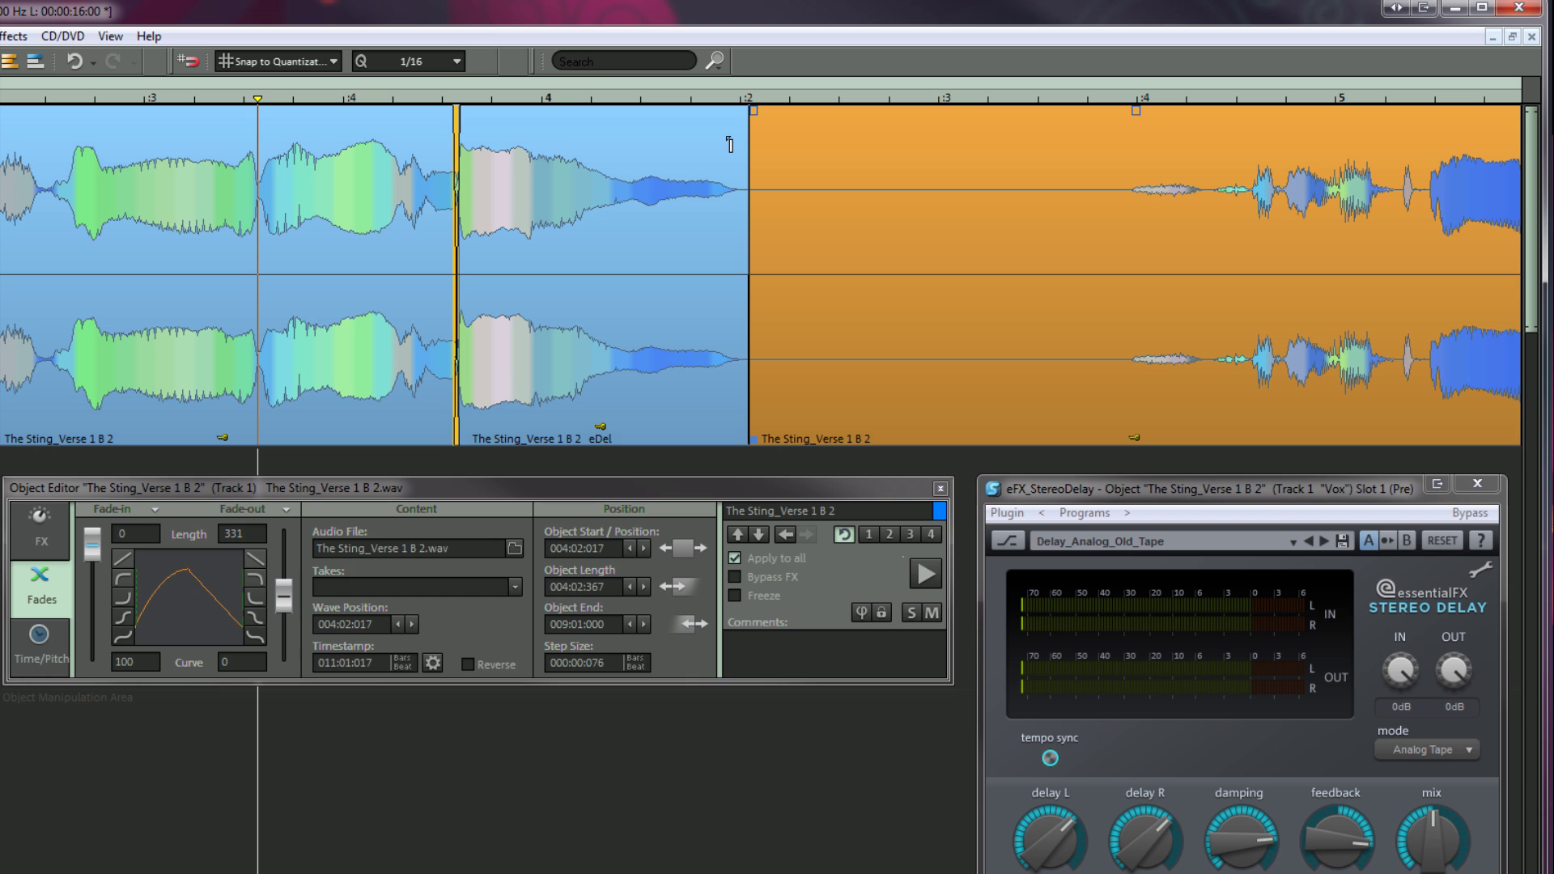
key(space)
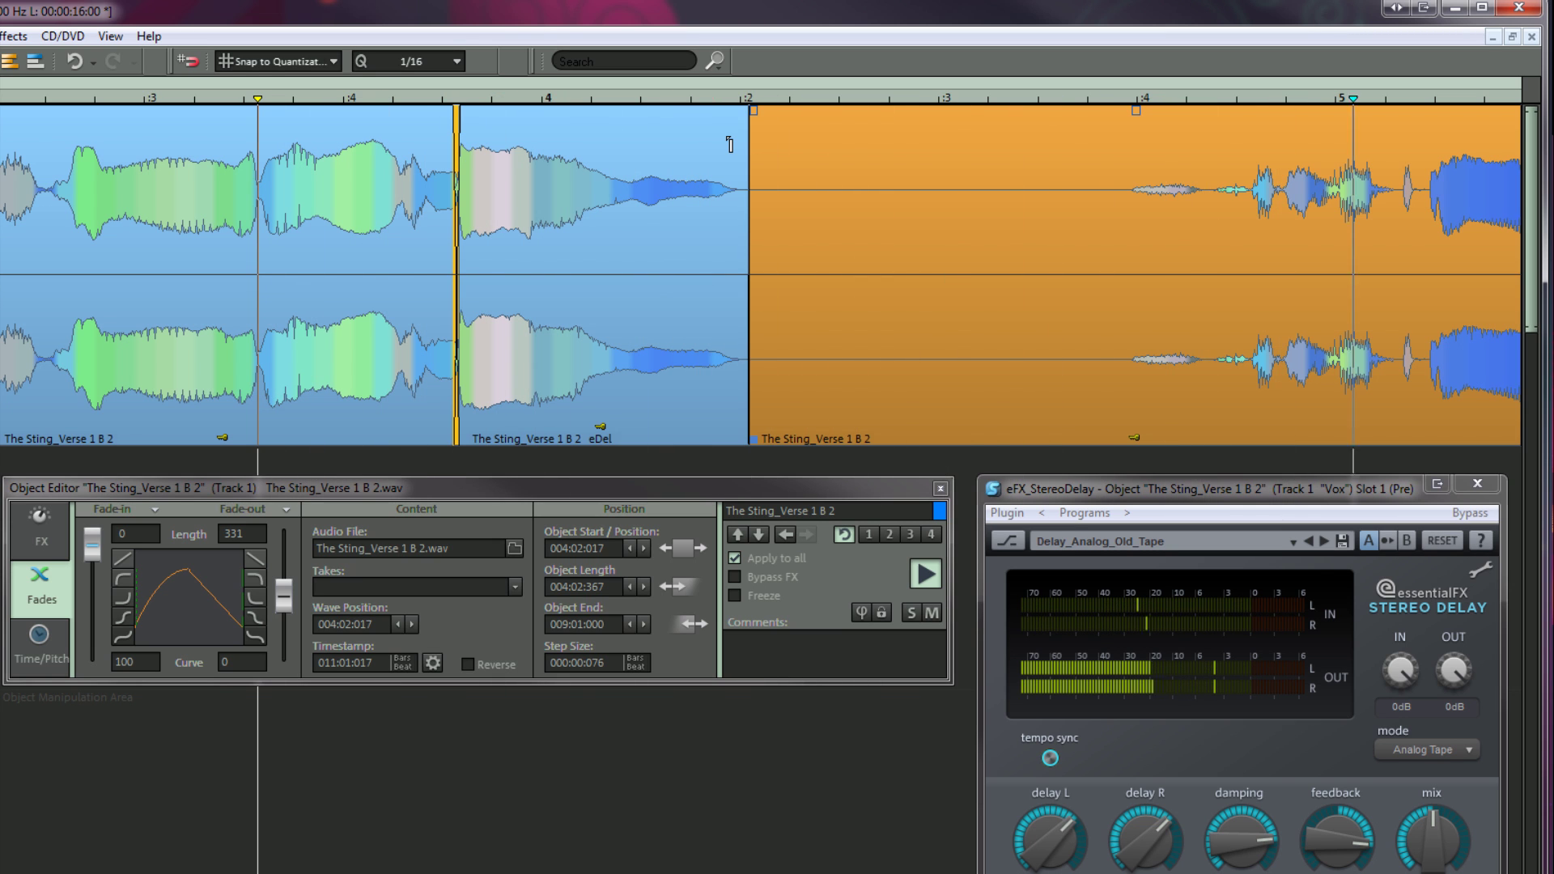
key(space)
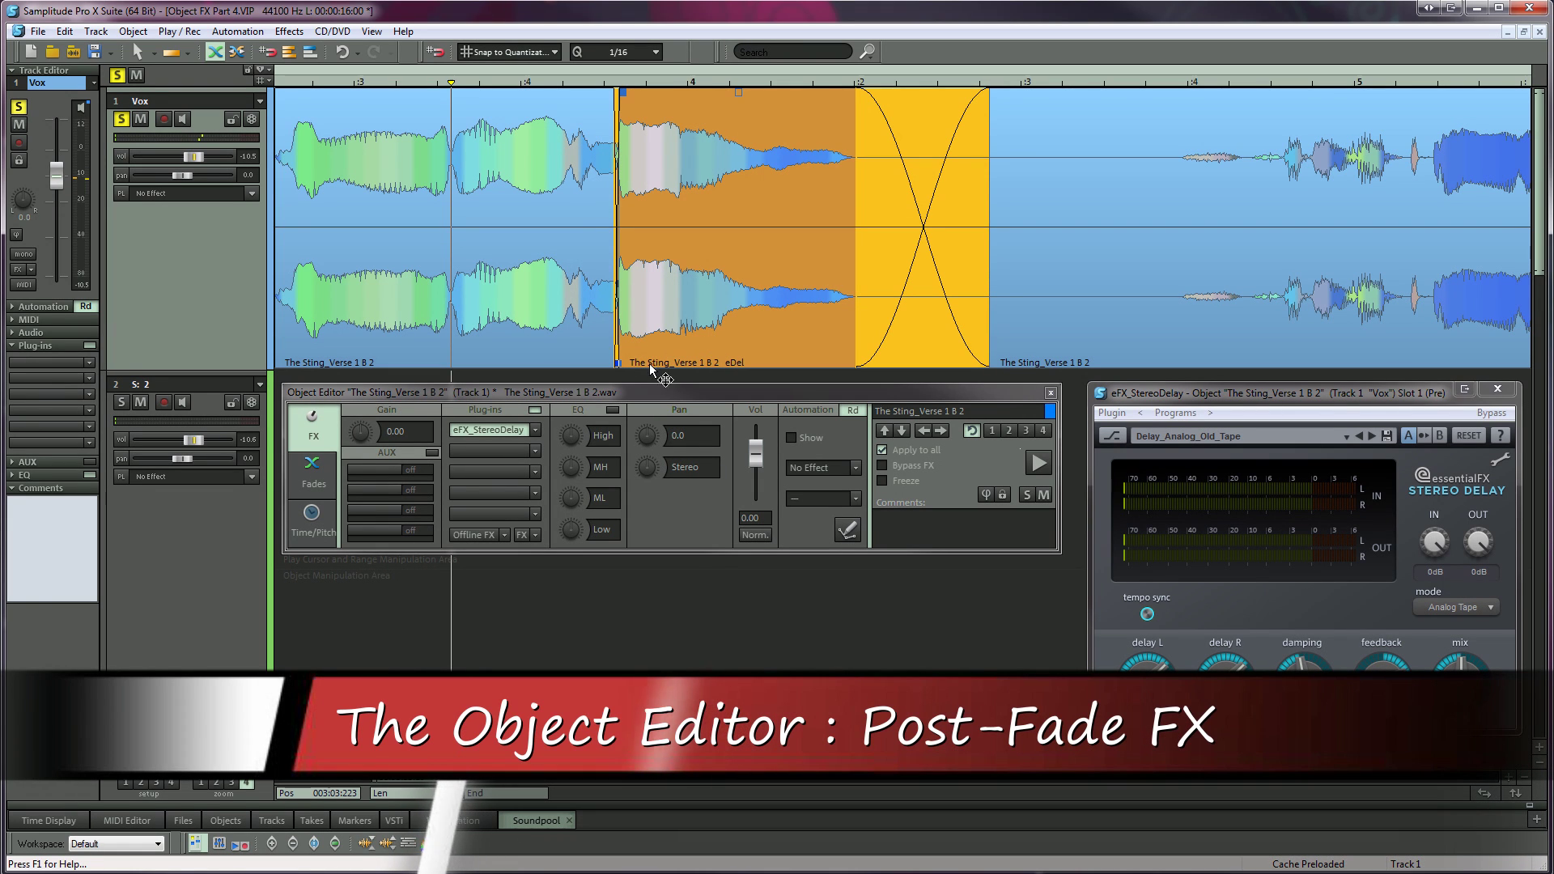
Move eFX_StereoDelay after the fades in the object's plug-in chain.
click(537, 408)
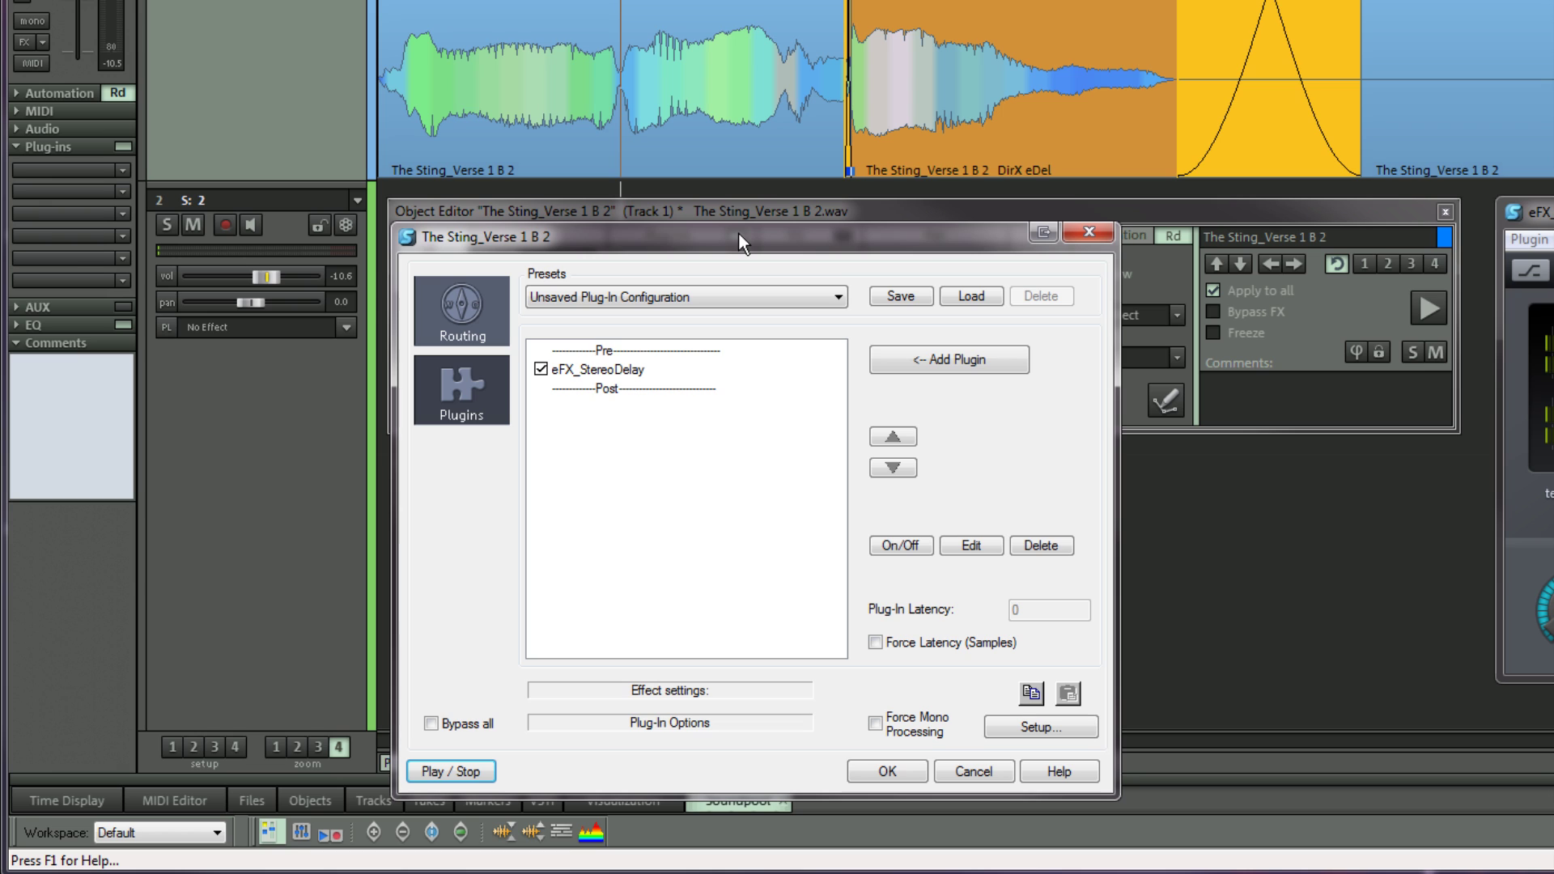
click(625, 368)
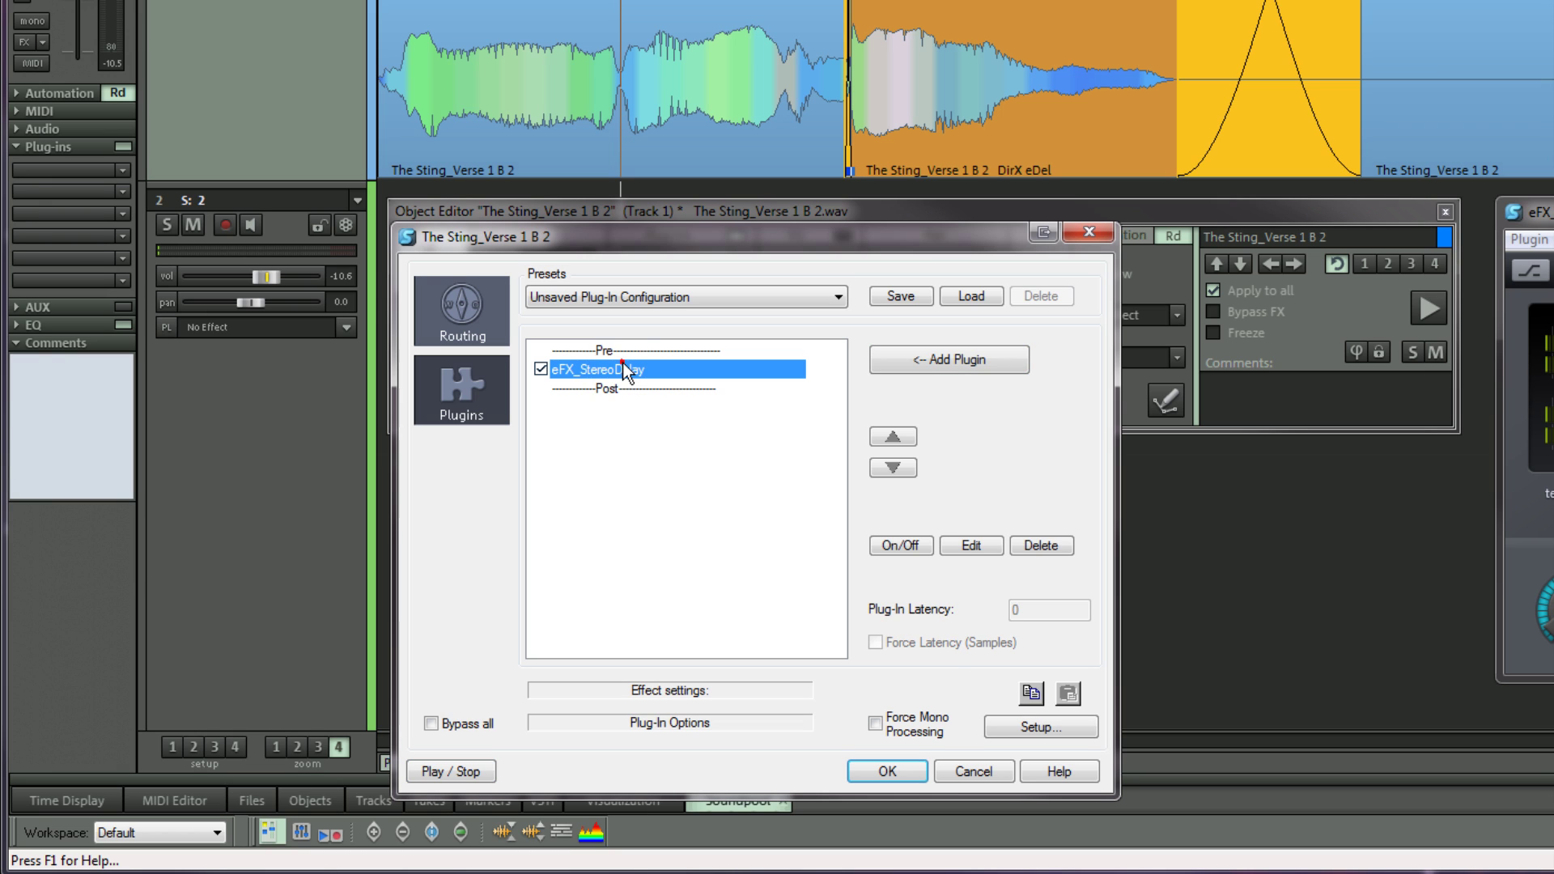
click(894, 469)
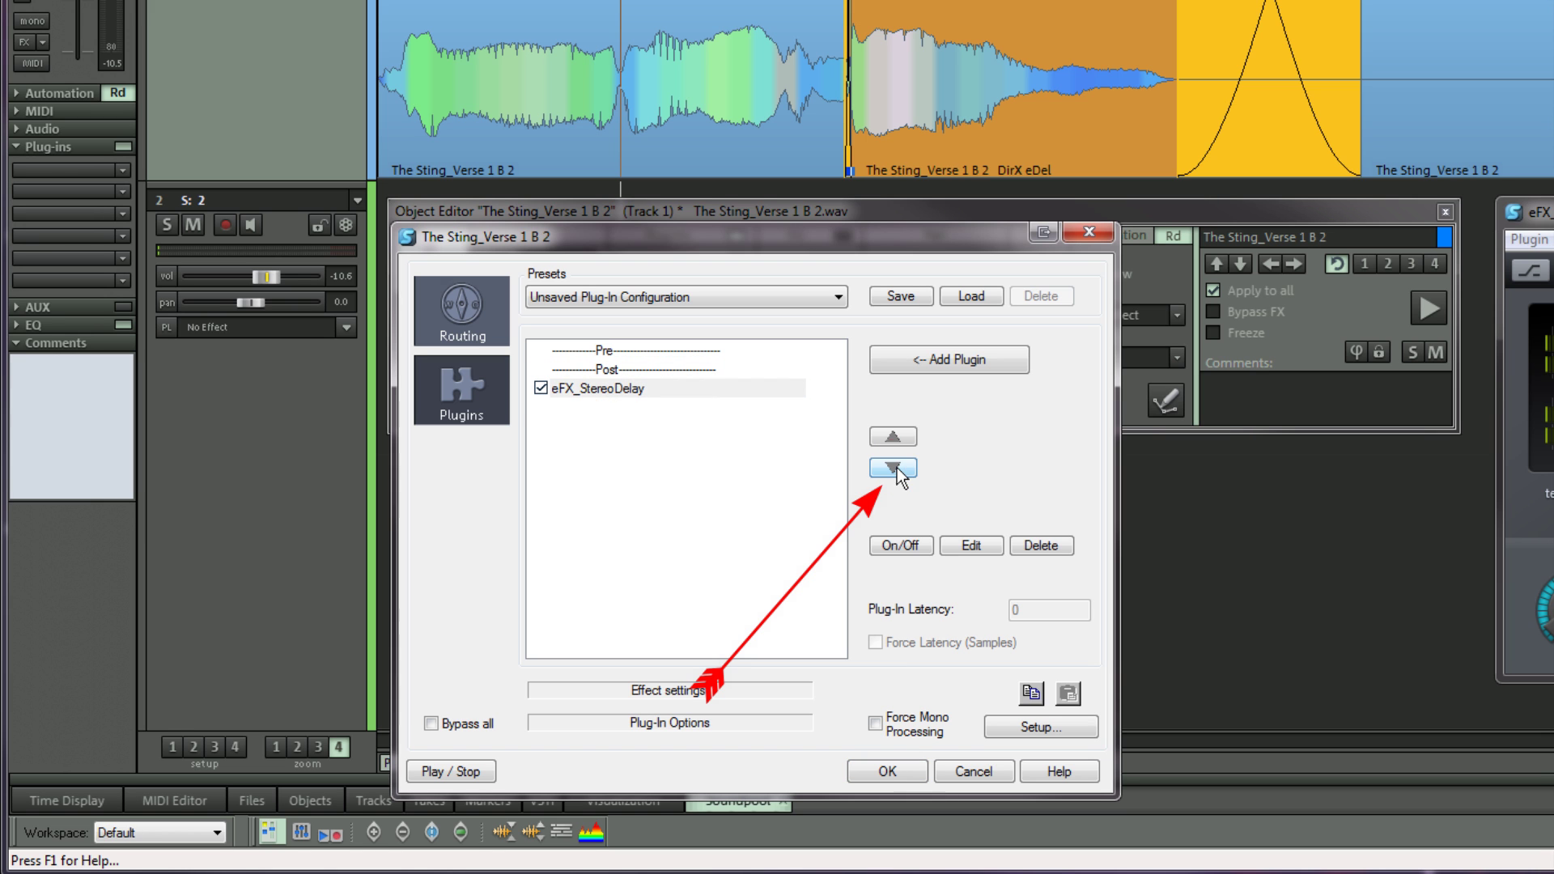
Browse the Add Plugin list without adding anything, confirm the chain, and audition the delay.
click(921, 356)
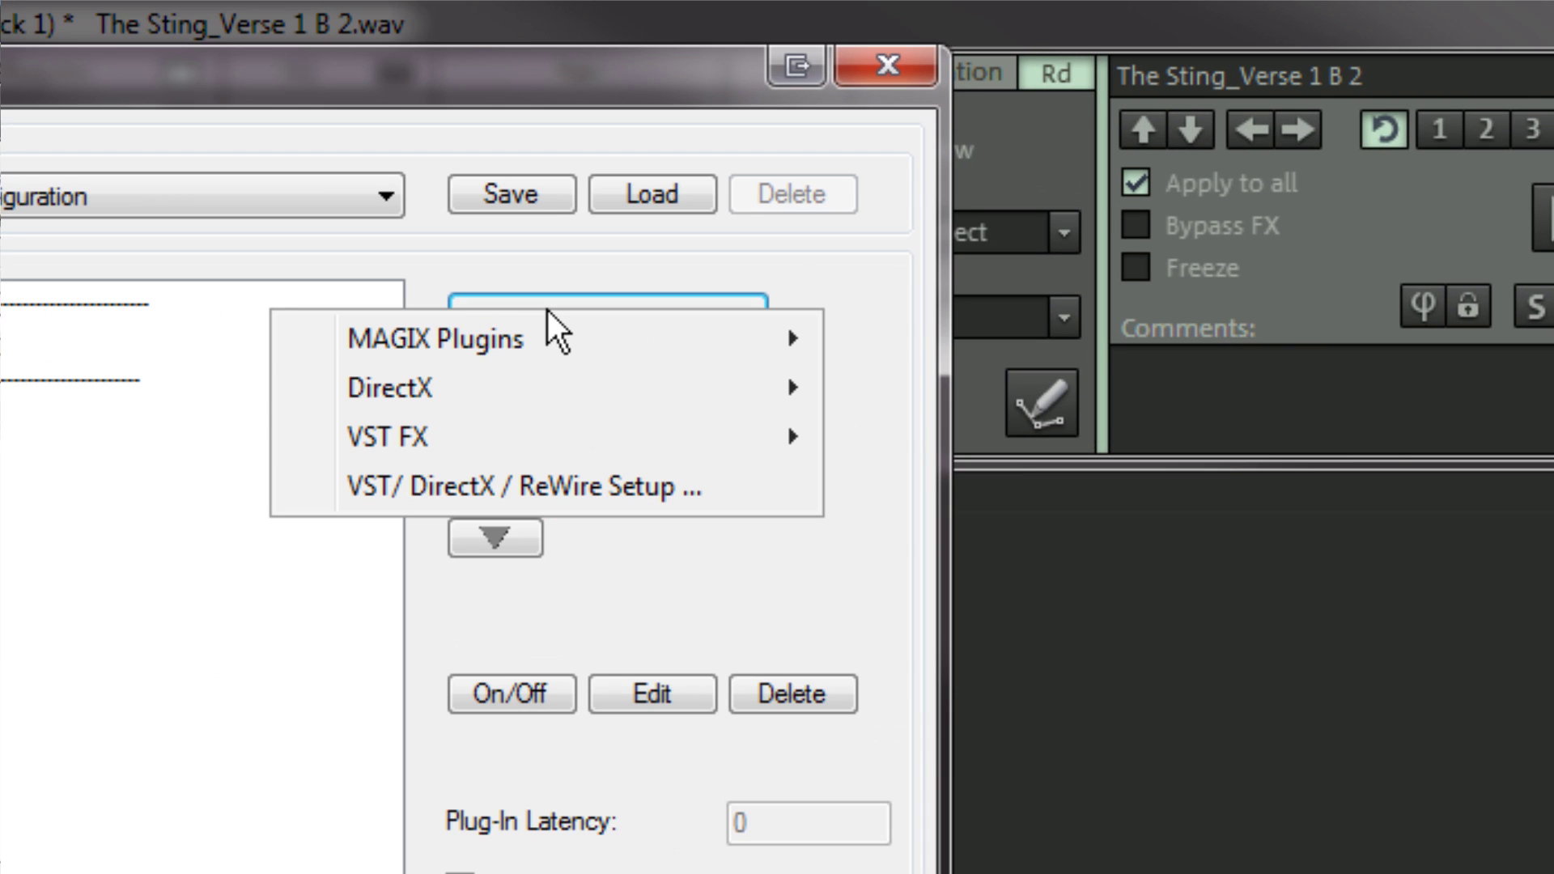
mouse_move(547, 338)
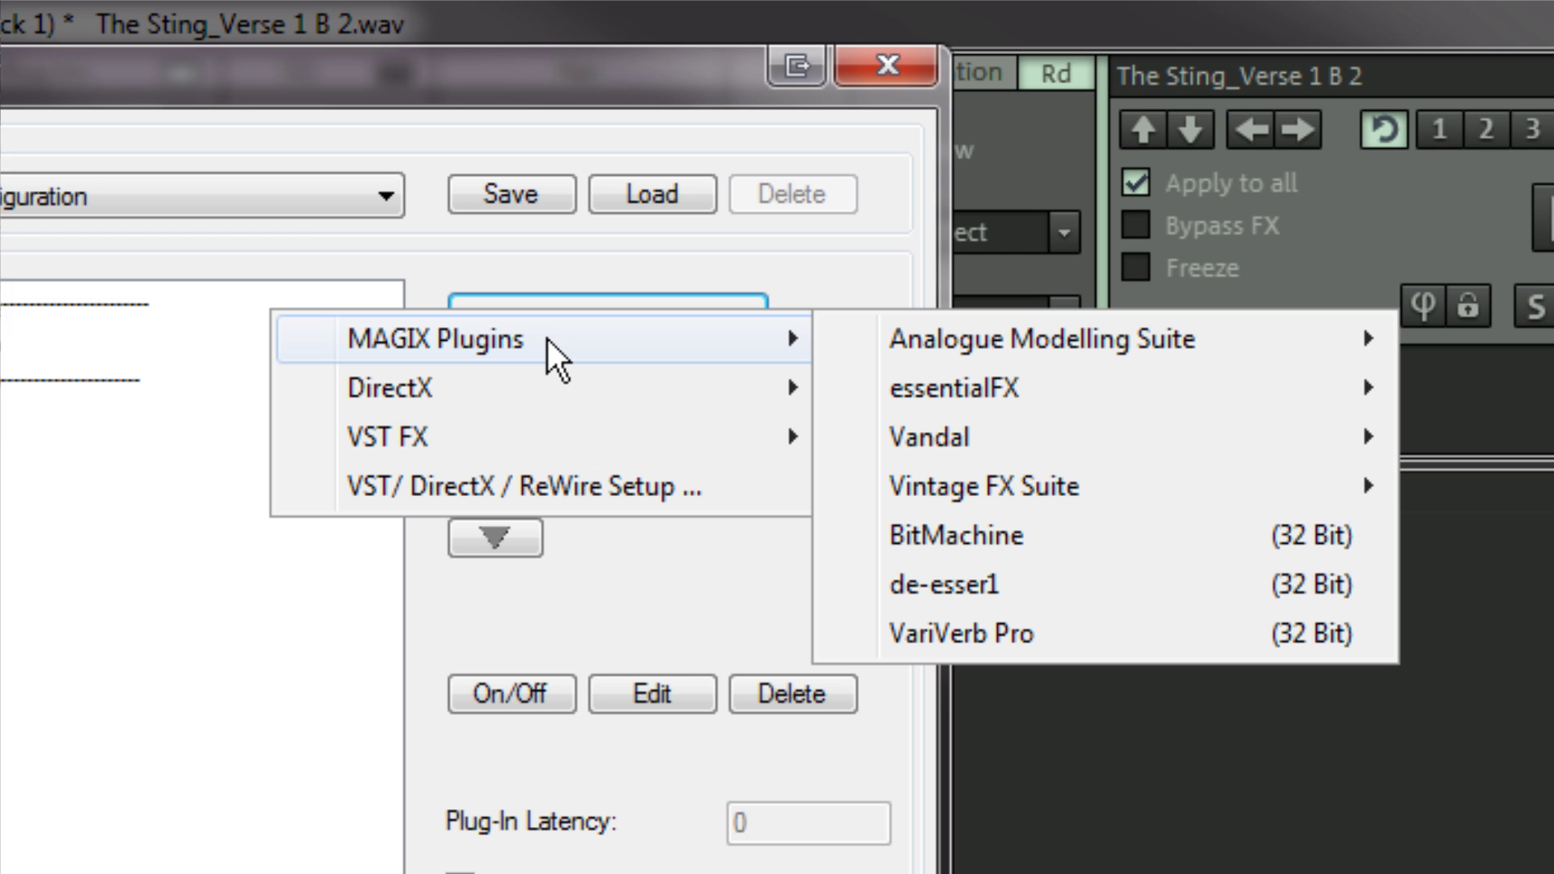
click(552, 261)
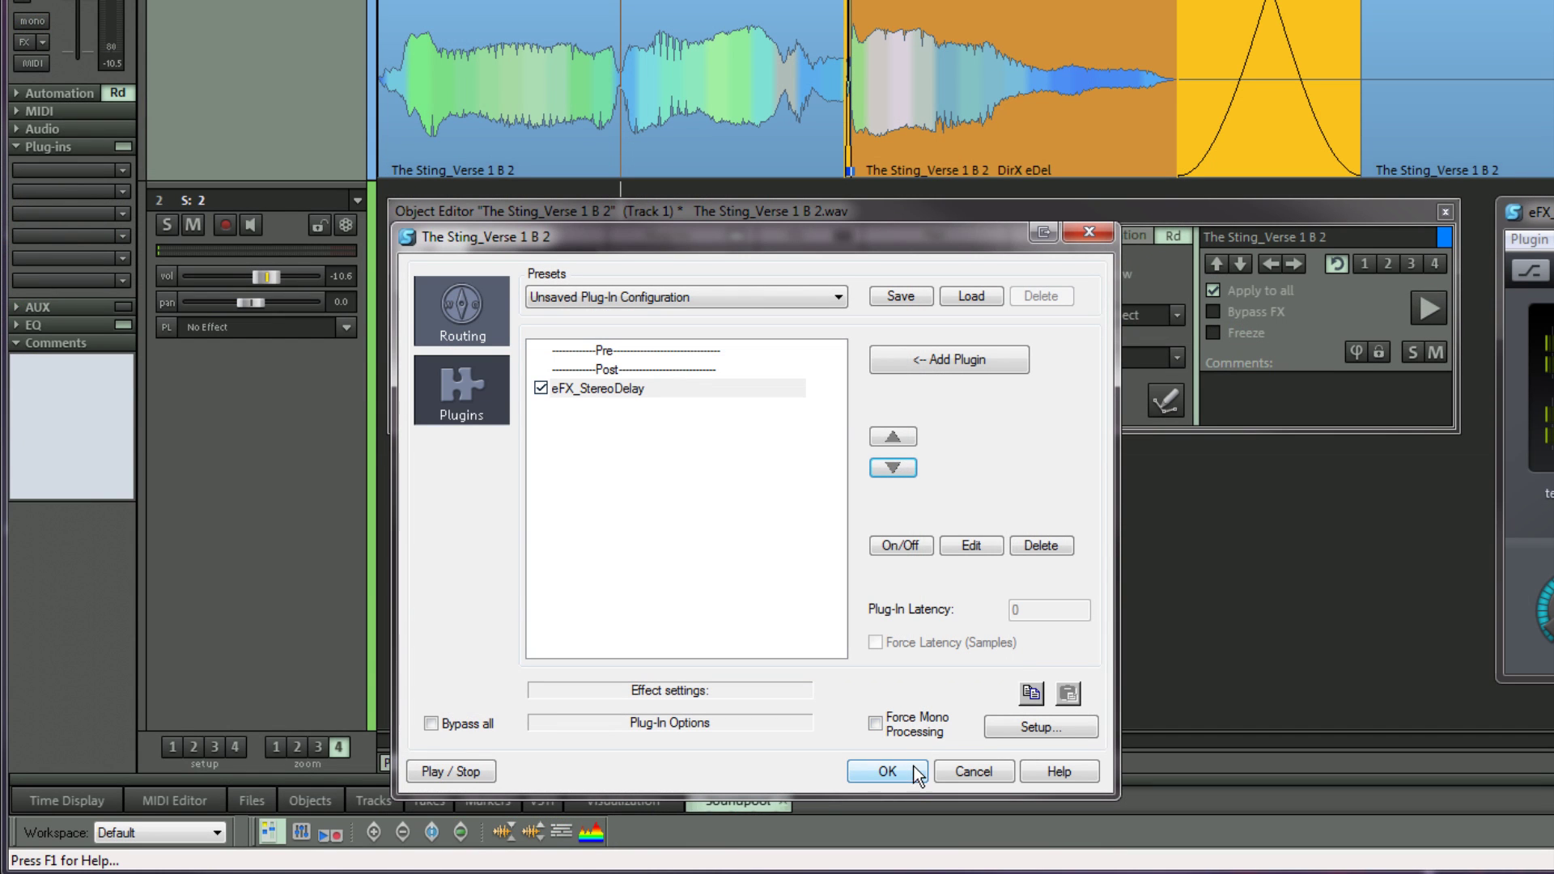
click(914, 773)
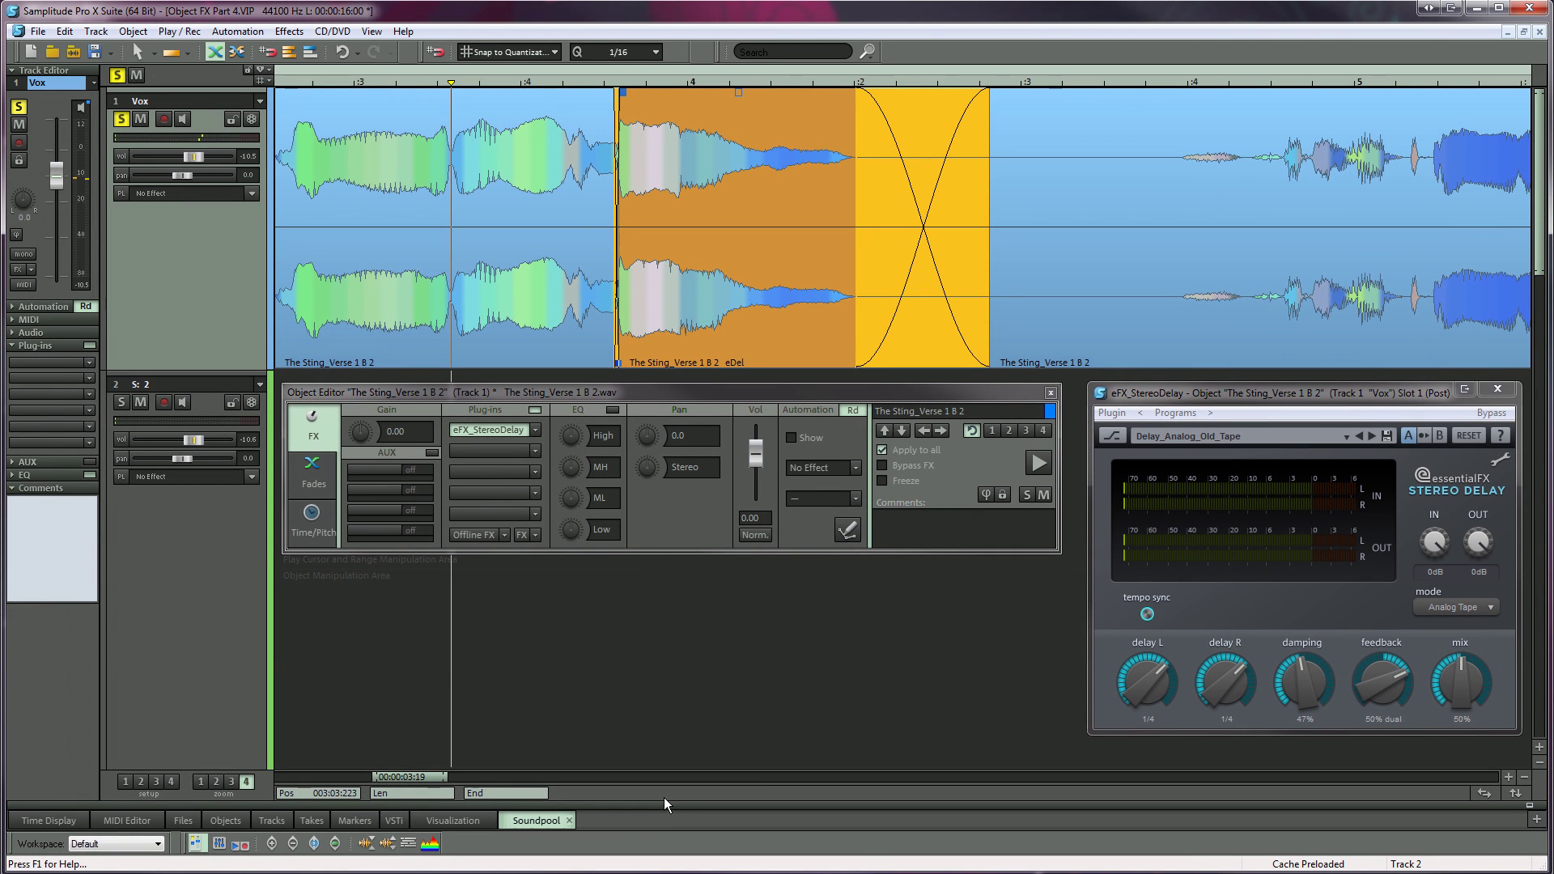
key(space)
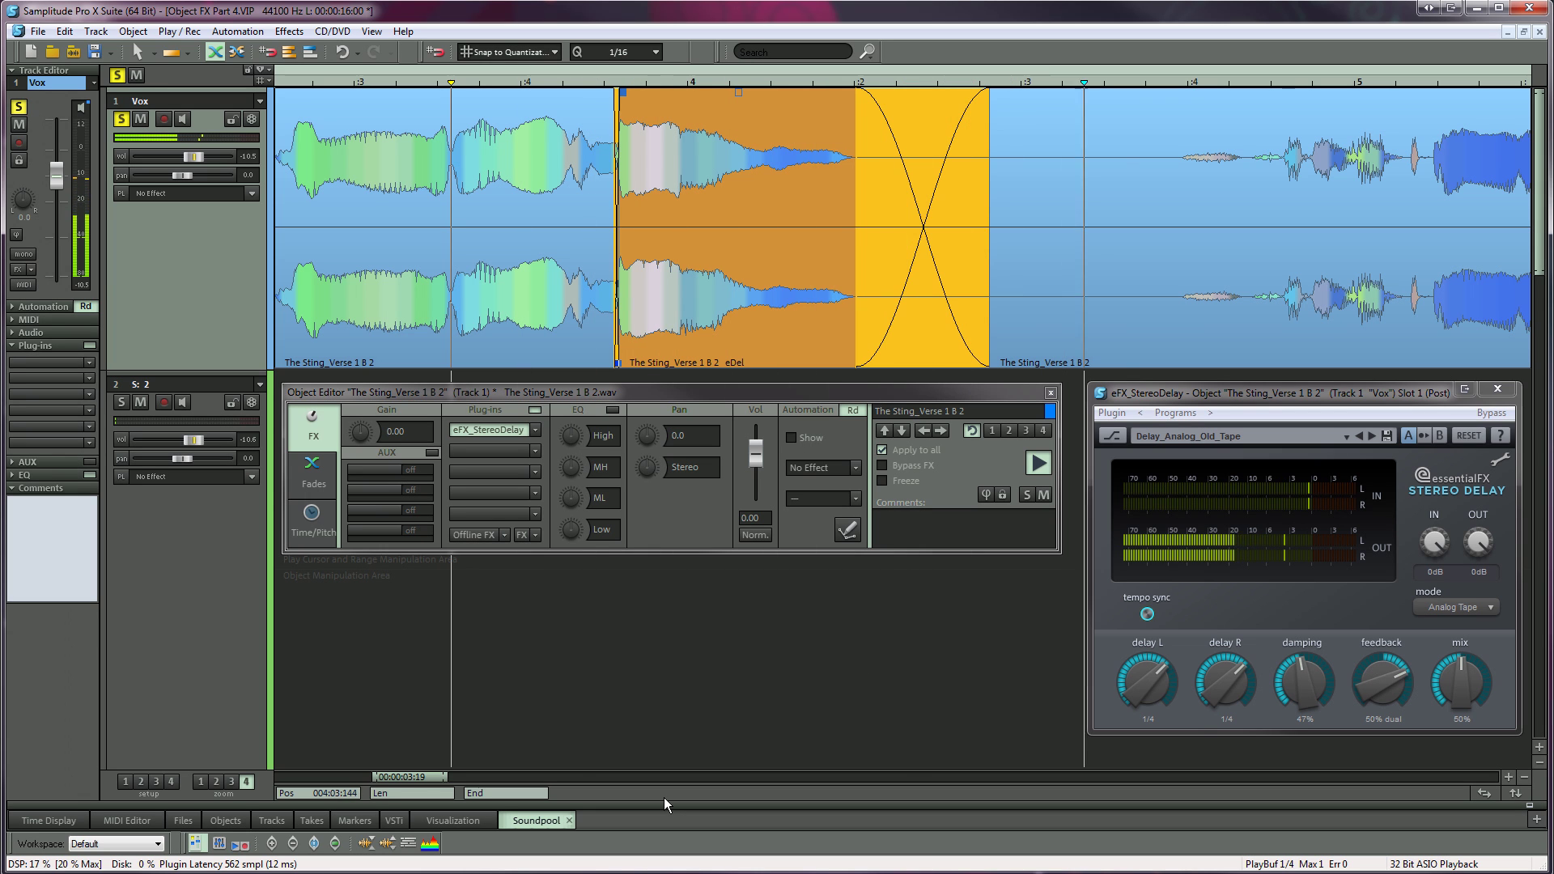
key(space)
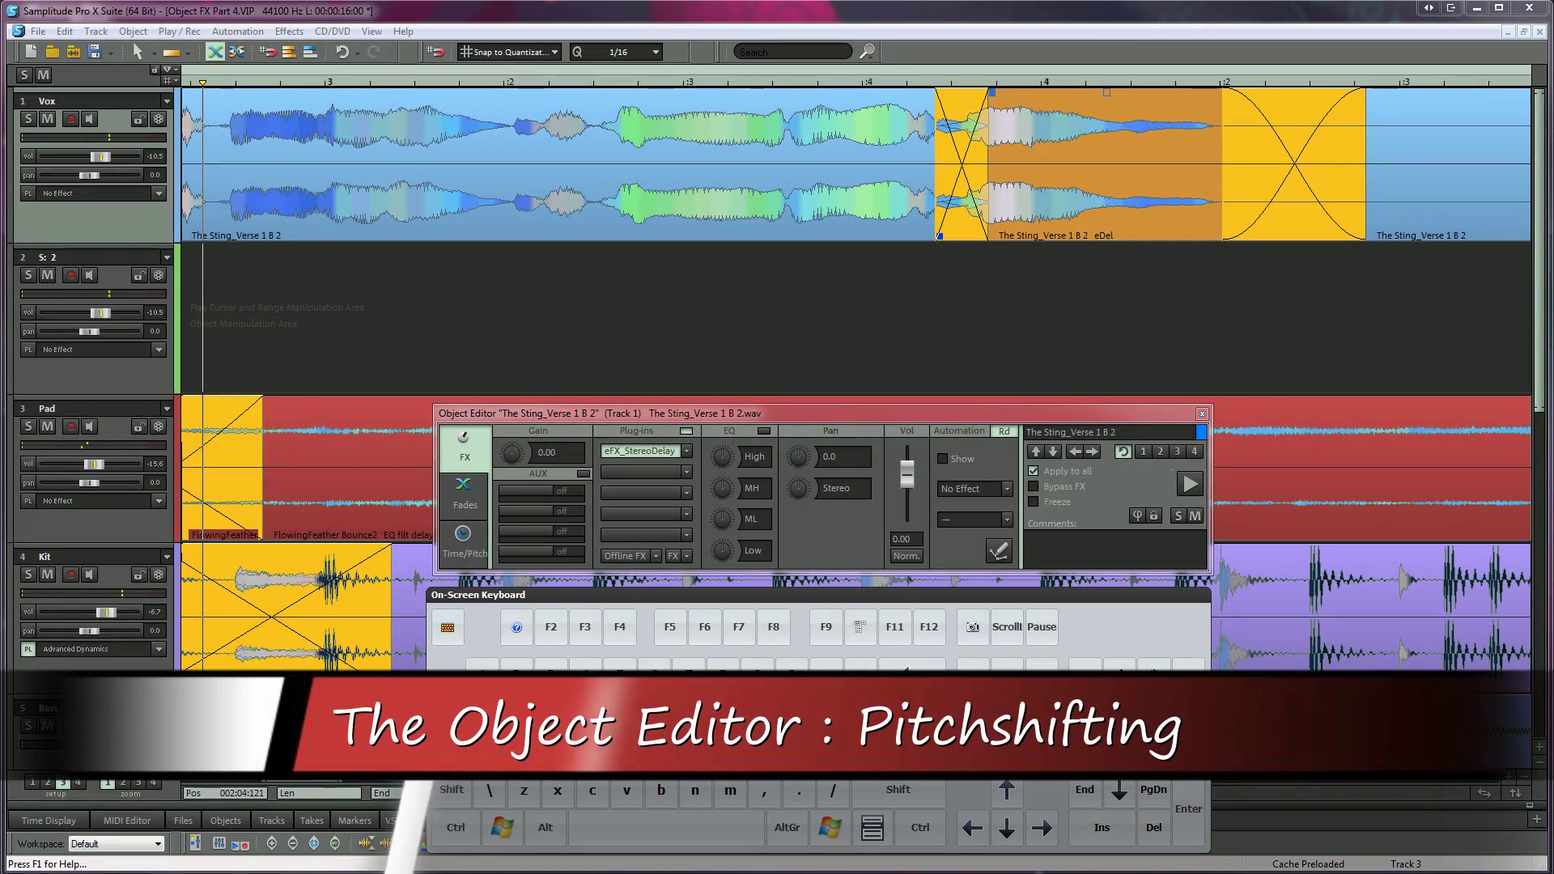
Split the vocal at the play cursor, group the later parts with eDel as Group1, and show Apply-to-all settings.
click(596, 134)
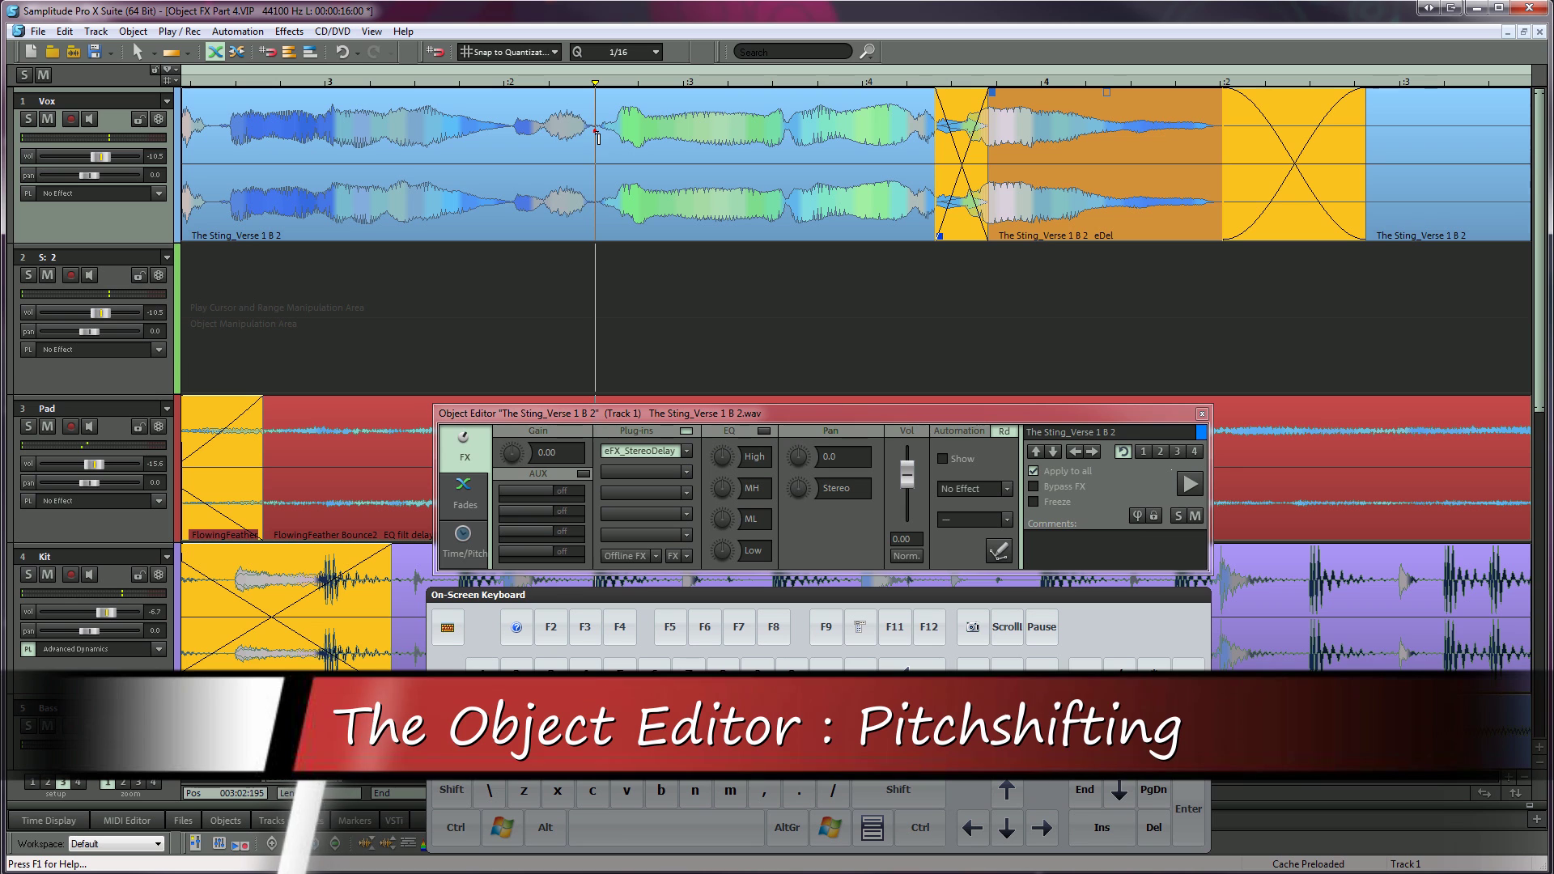
key(t)
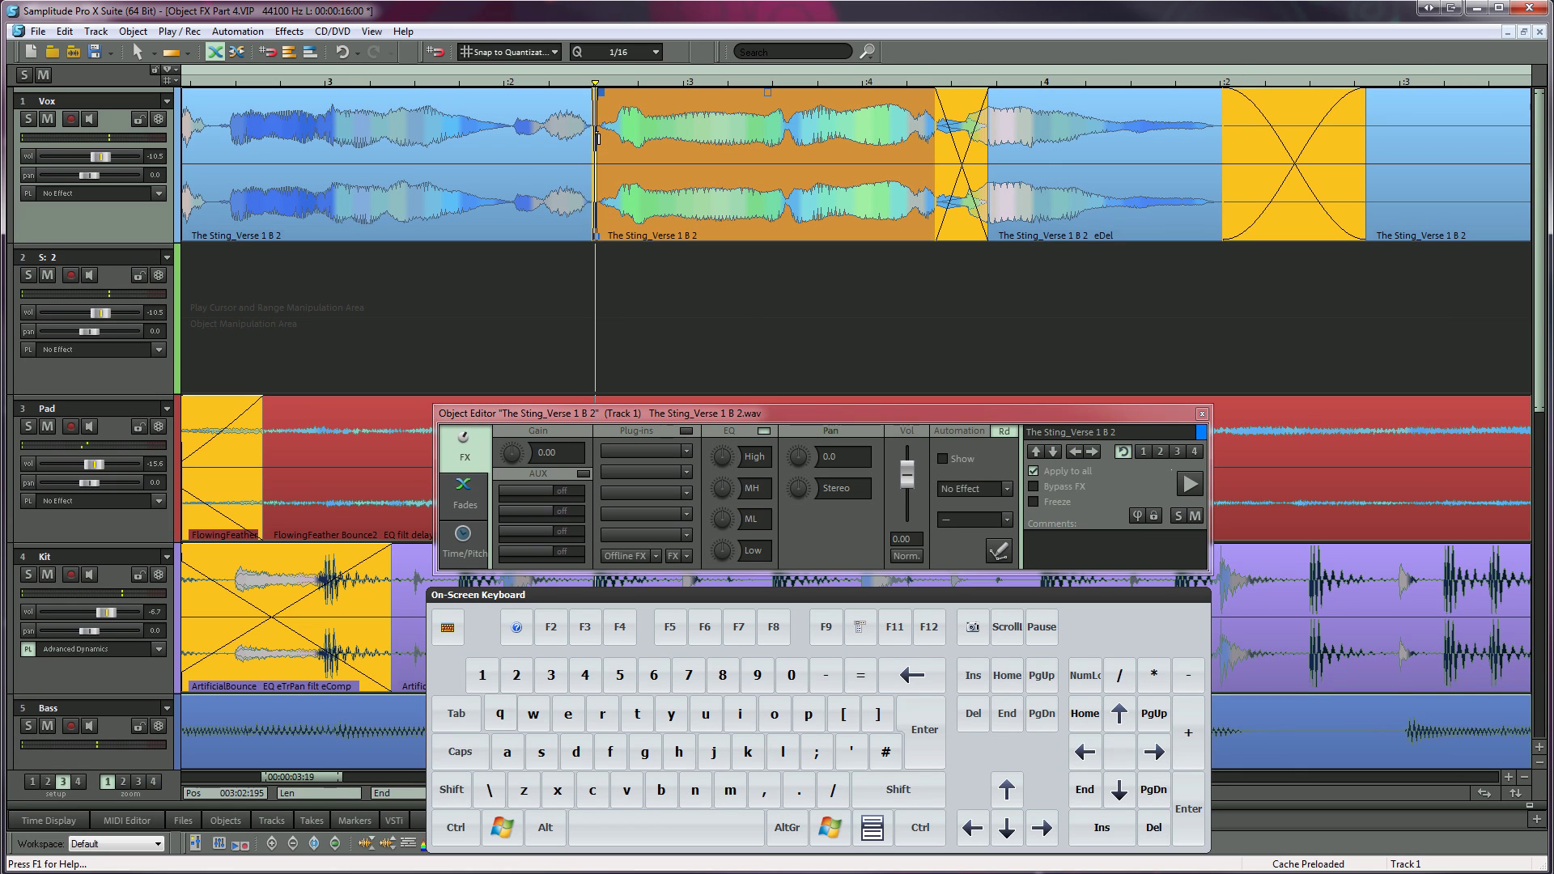
ctrl+click(1063, 213)
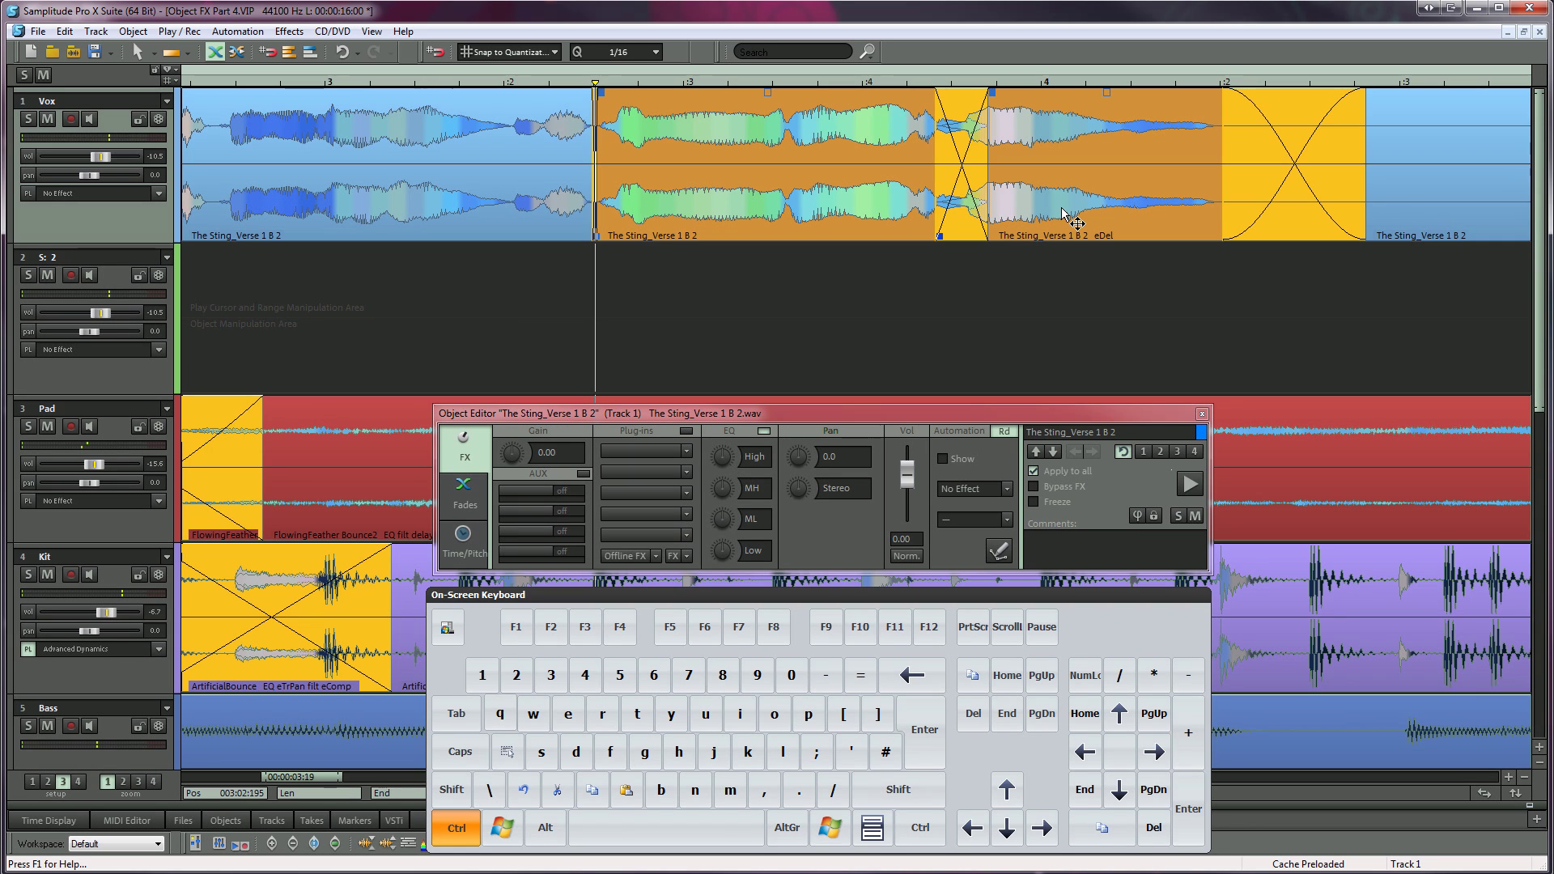
key(ctrl+g)
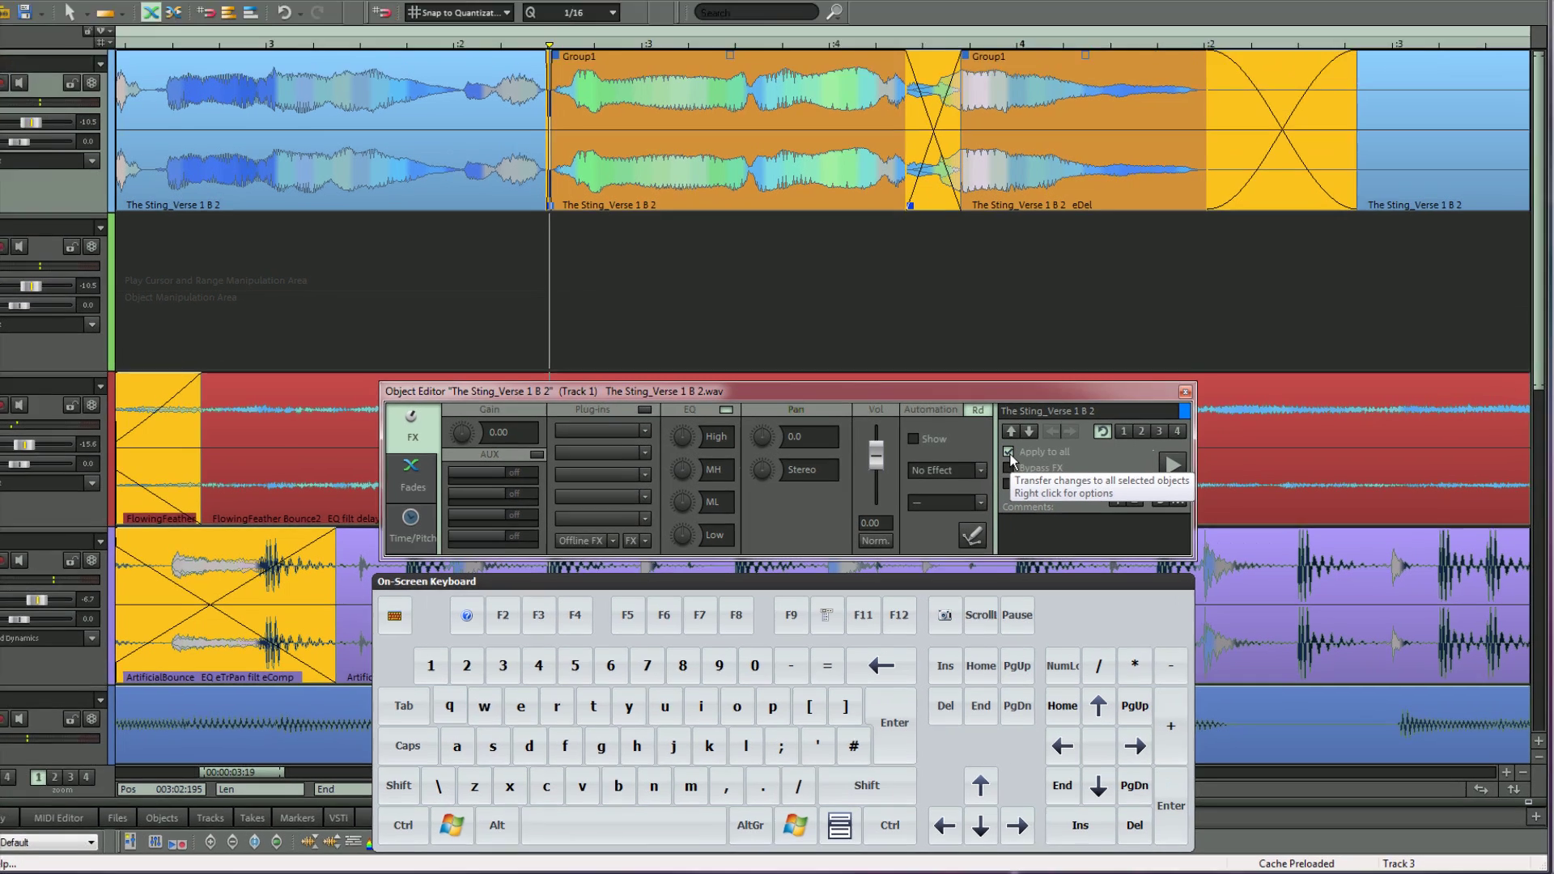
right_click(1036, 477)
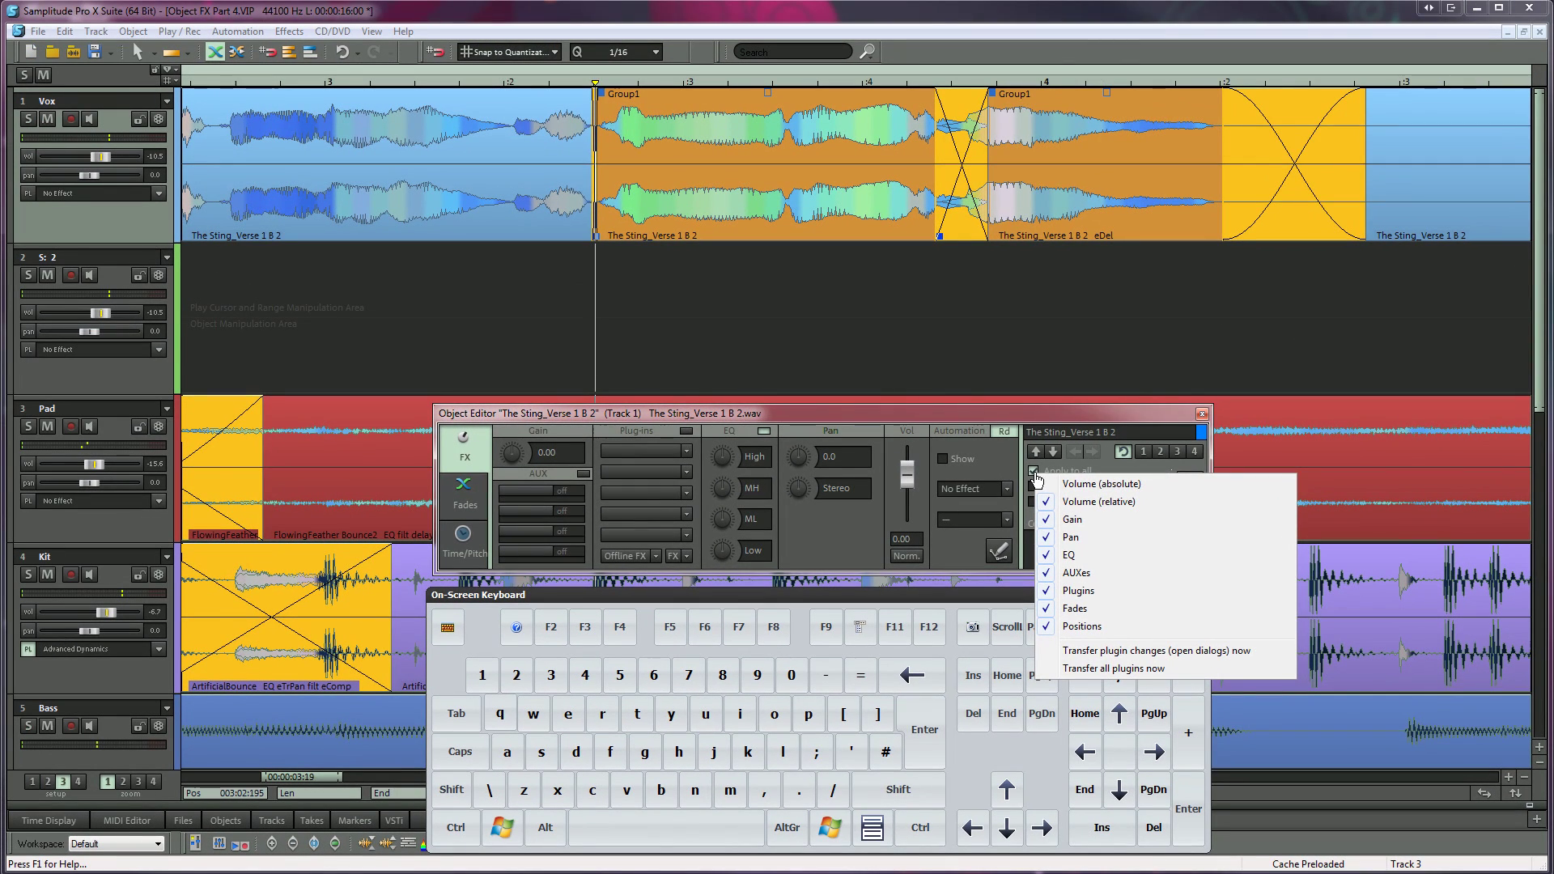
Copy the grouped vocal parts from track 1 onto track 2.
click(1039, 421)
click(725, 235)
key(shift)
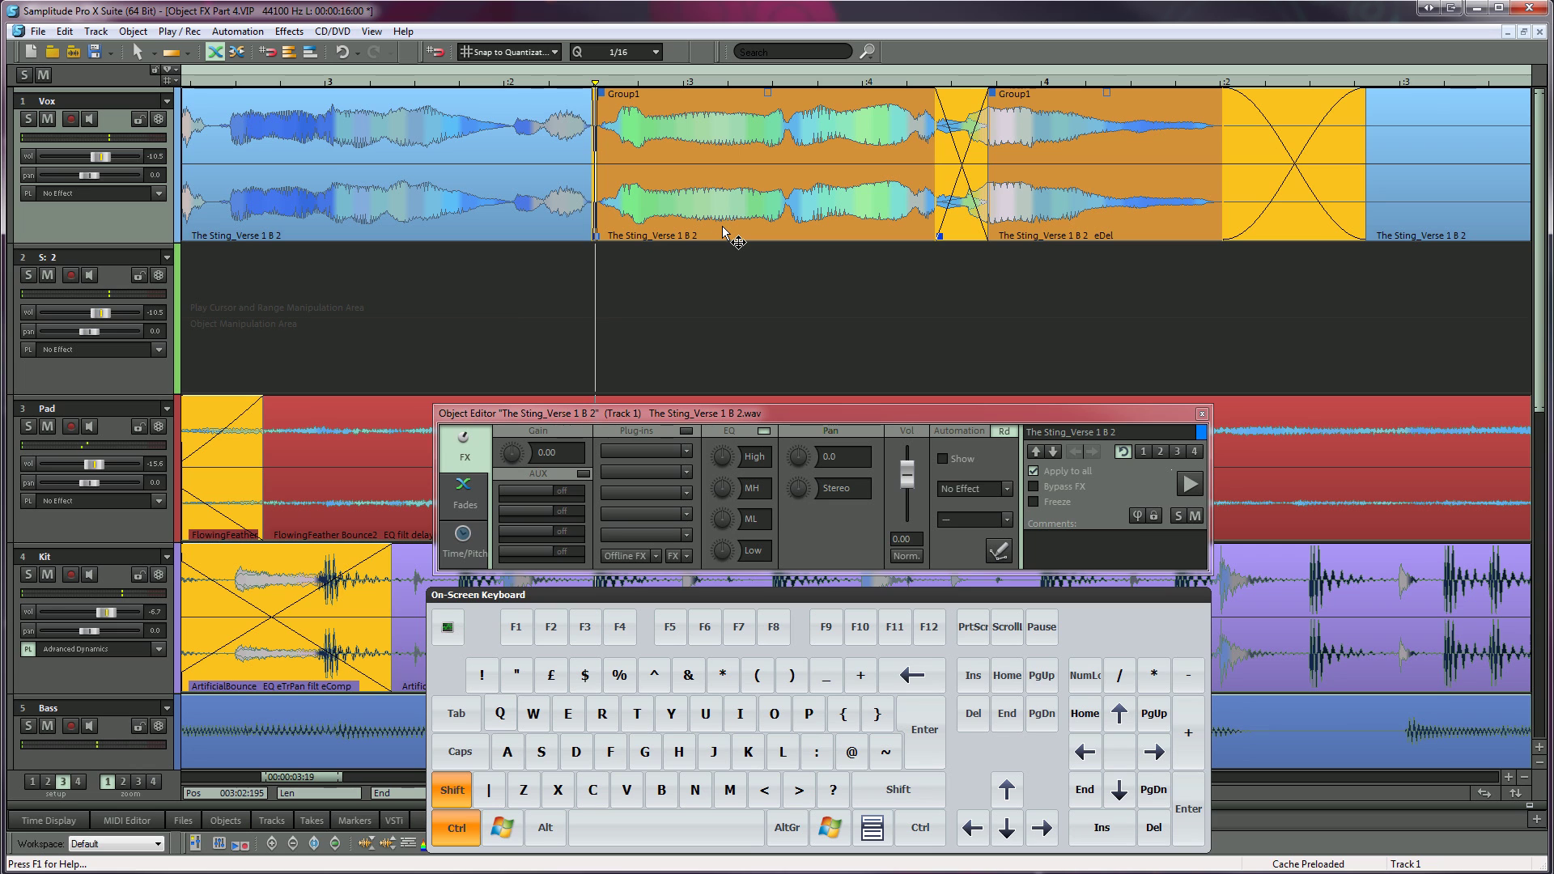
drag(726, 232, 724, 269)
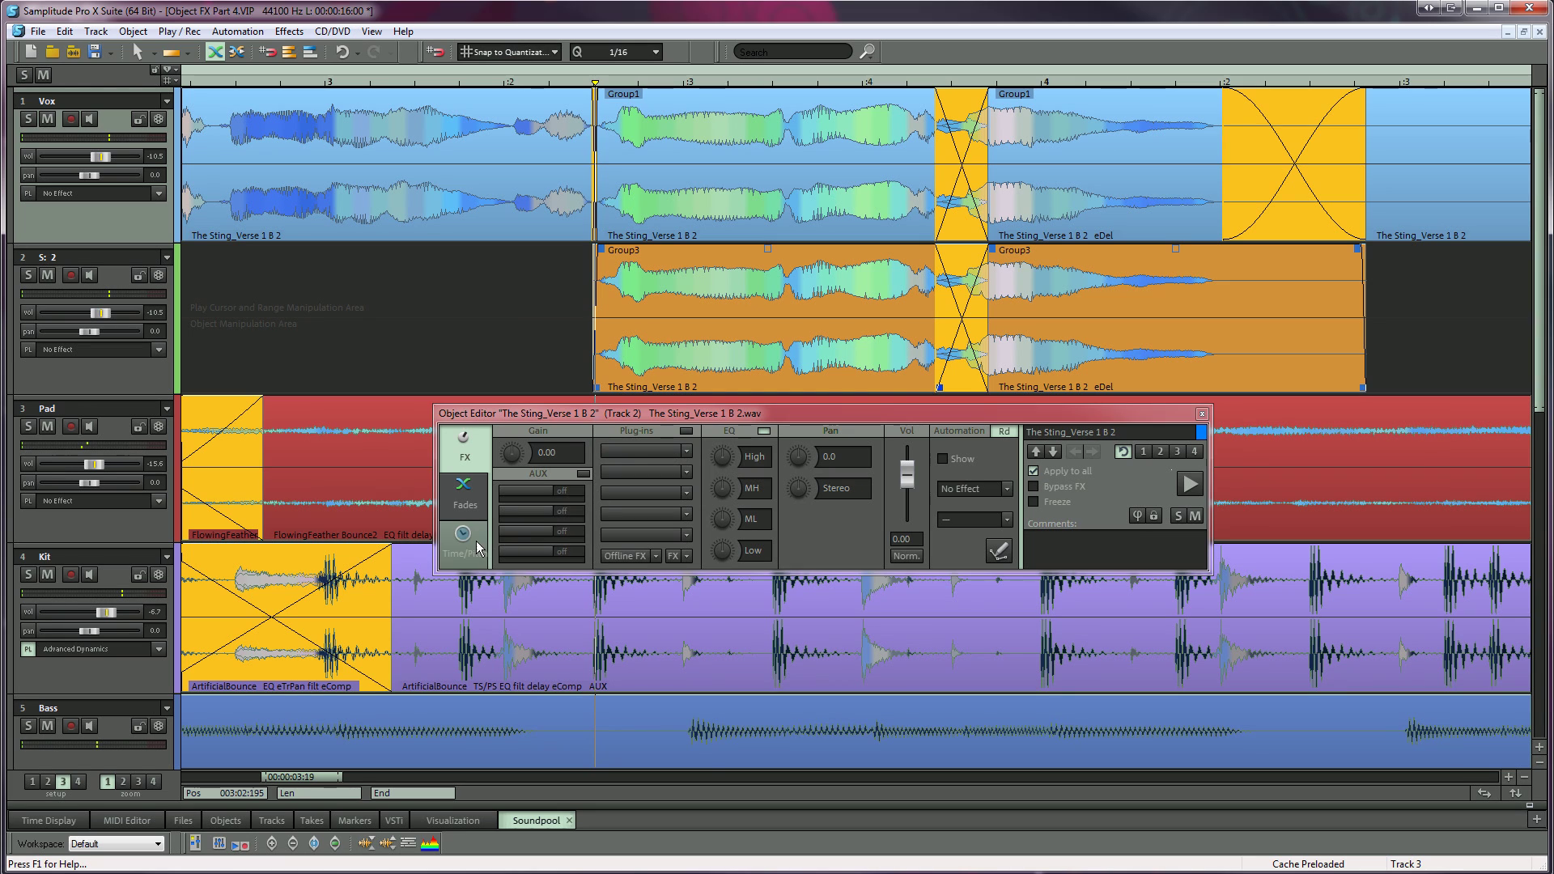
Set the copy's stretch mode to Monophonic Voice and pitch it down to -2.00 semitones.
click(476, 541)
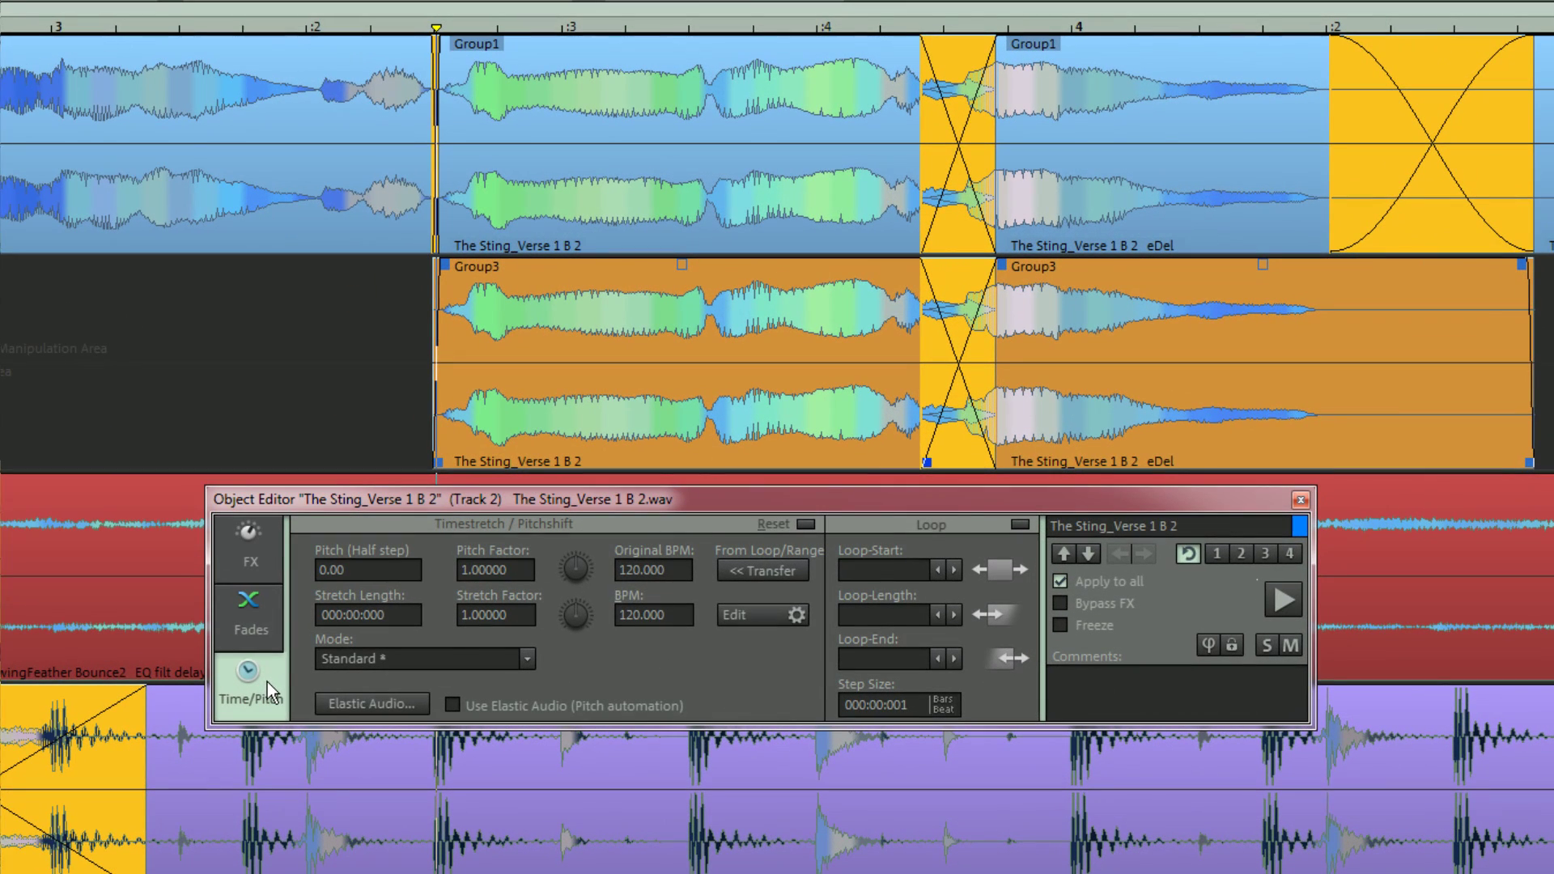
click(519, 660)
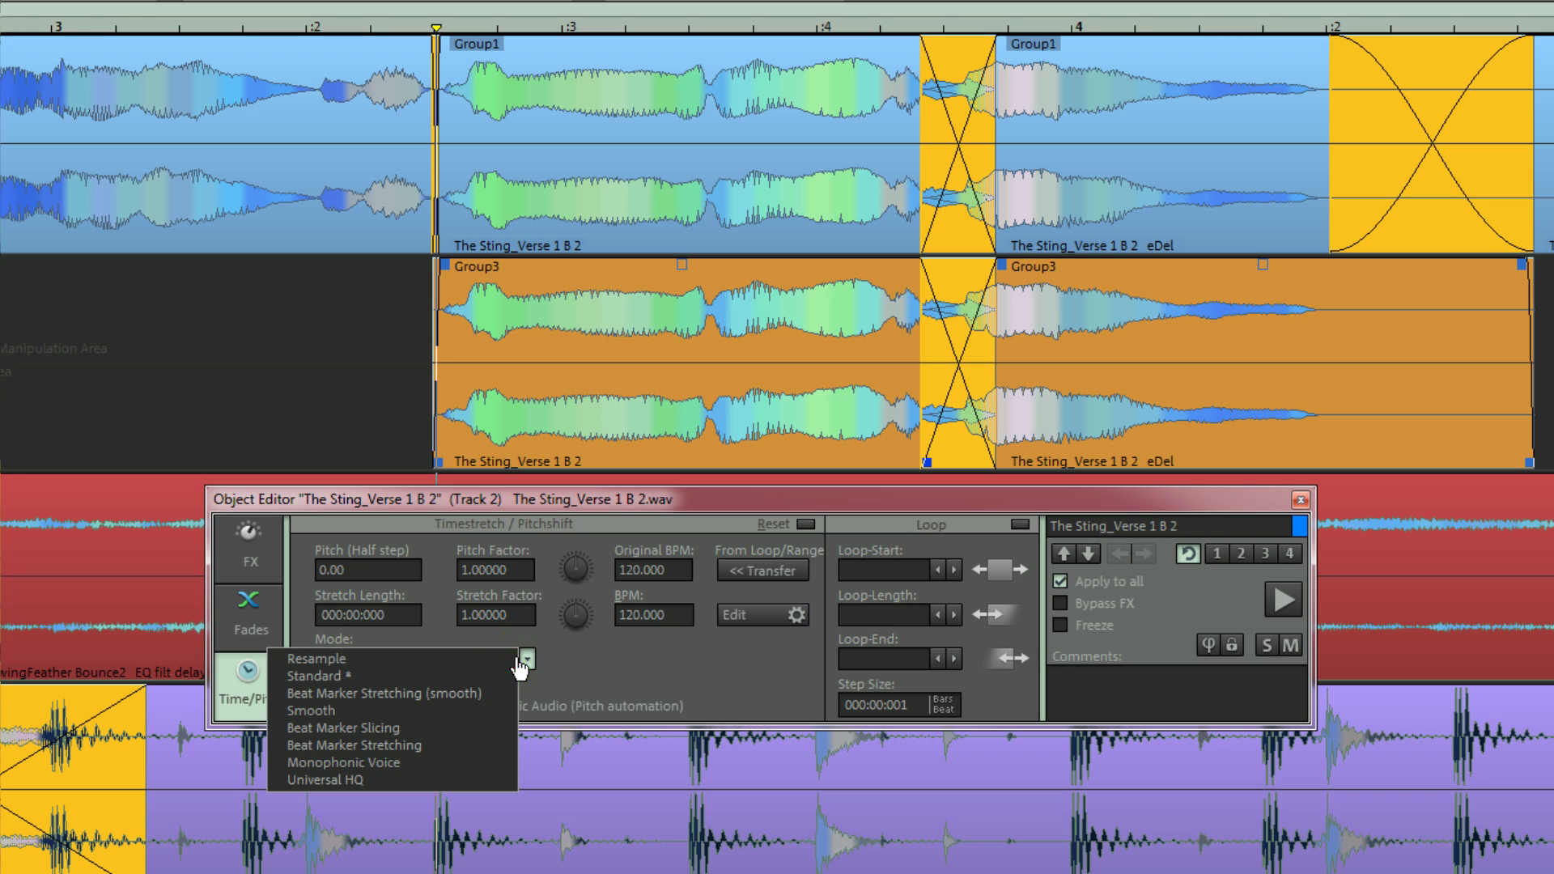
click(489, 765)
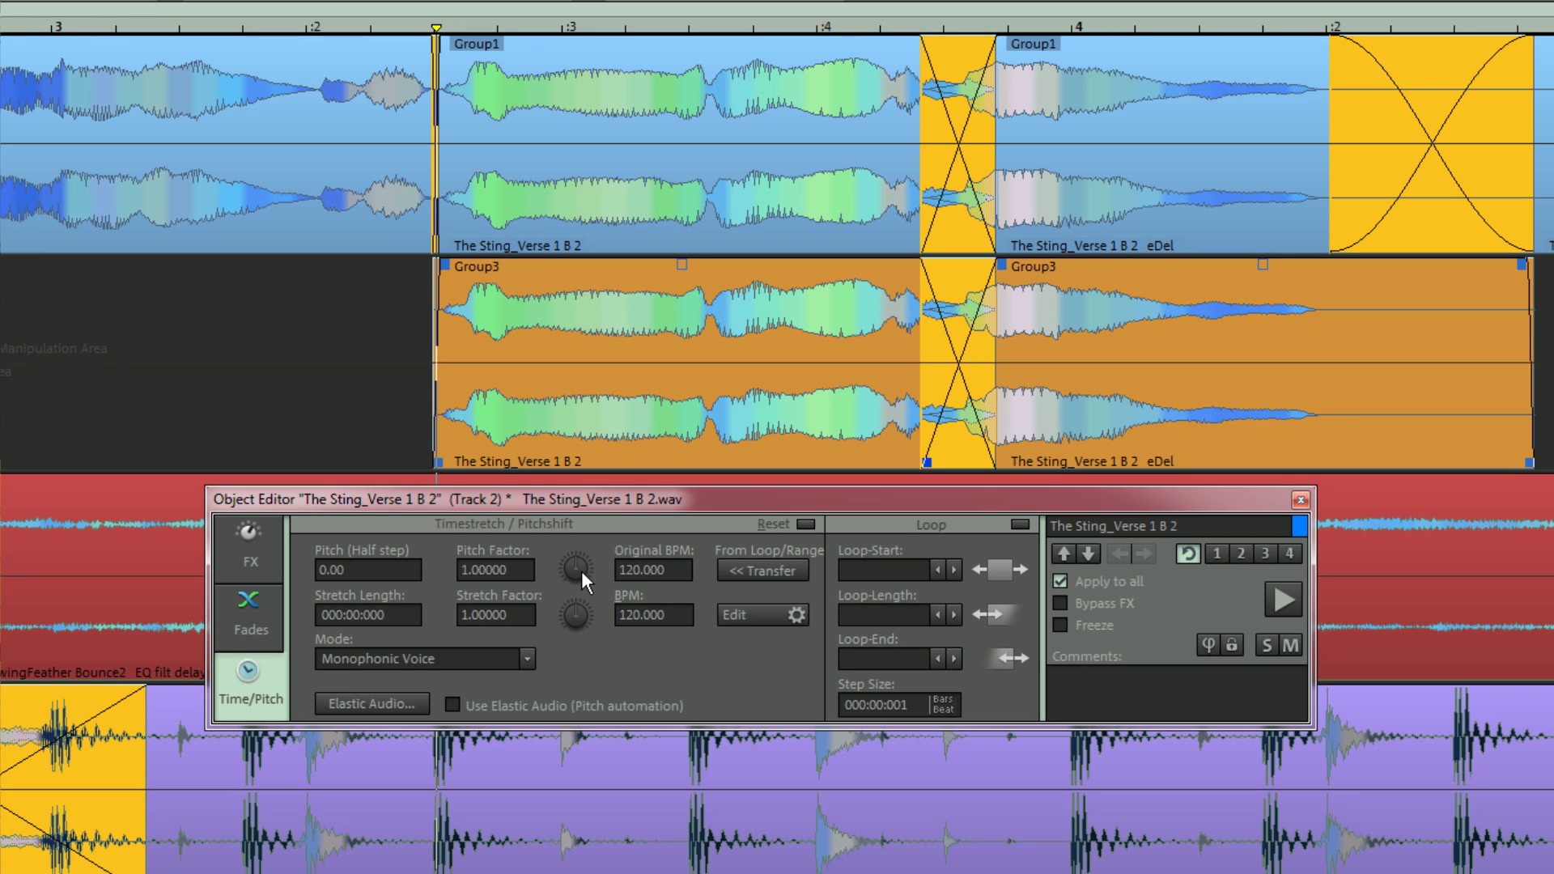
scroll(581, 571, down, 1)
scroll(582, 571, down, 1)
Pan the track 2 harmony copy to 90.3 and the track 1 vocal group to -90.3, then play both.
click(275, 550)
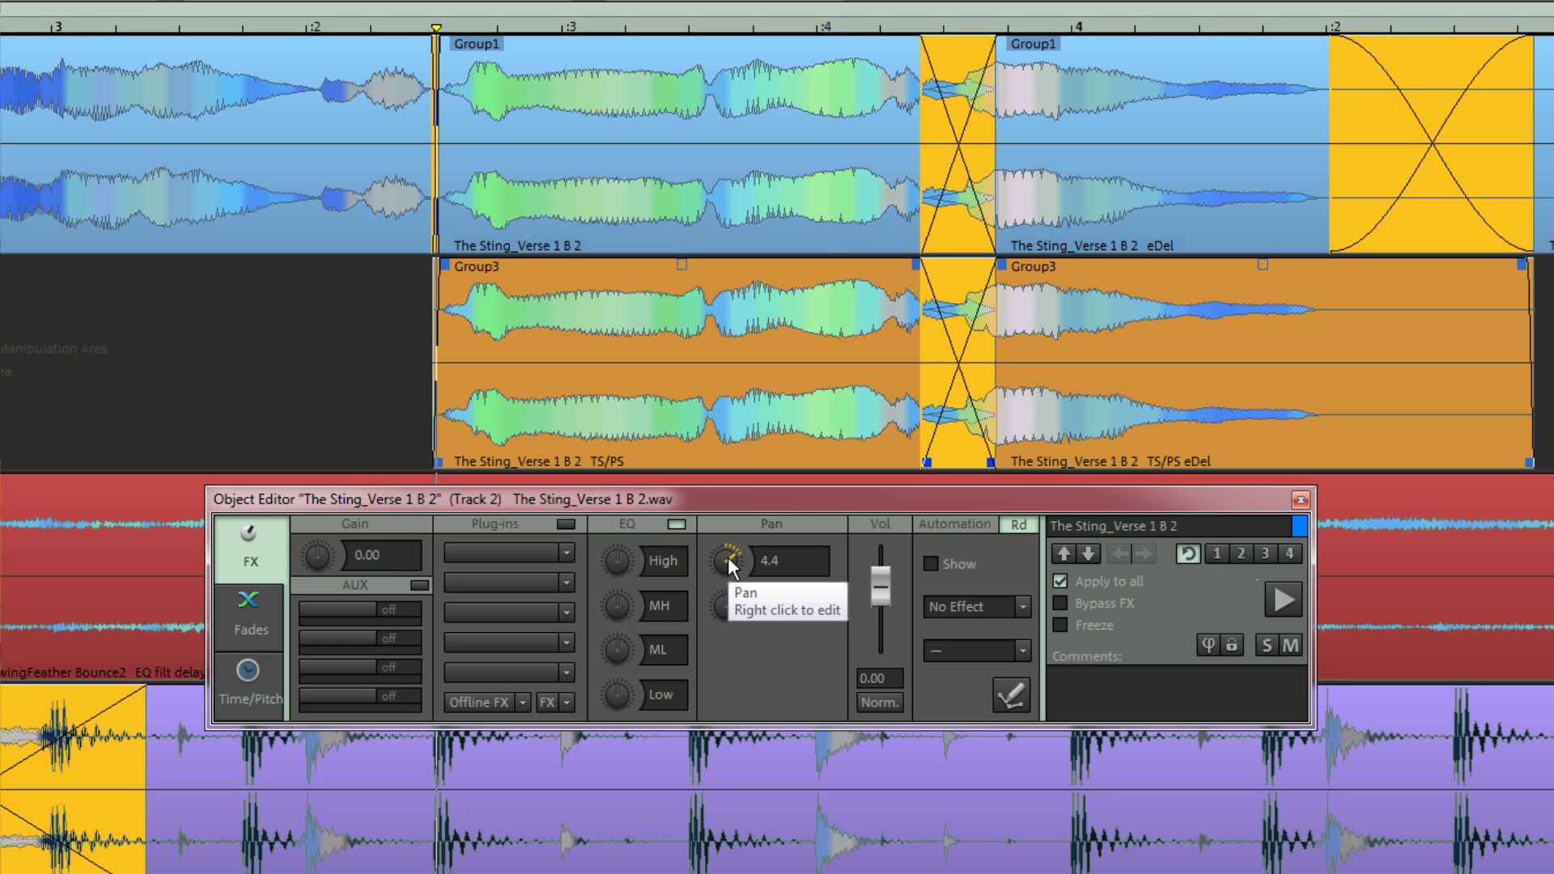
scroll(727, 558, up, 3)
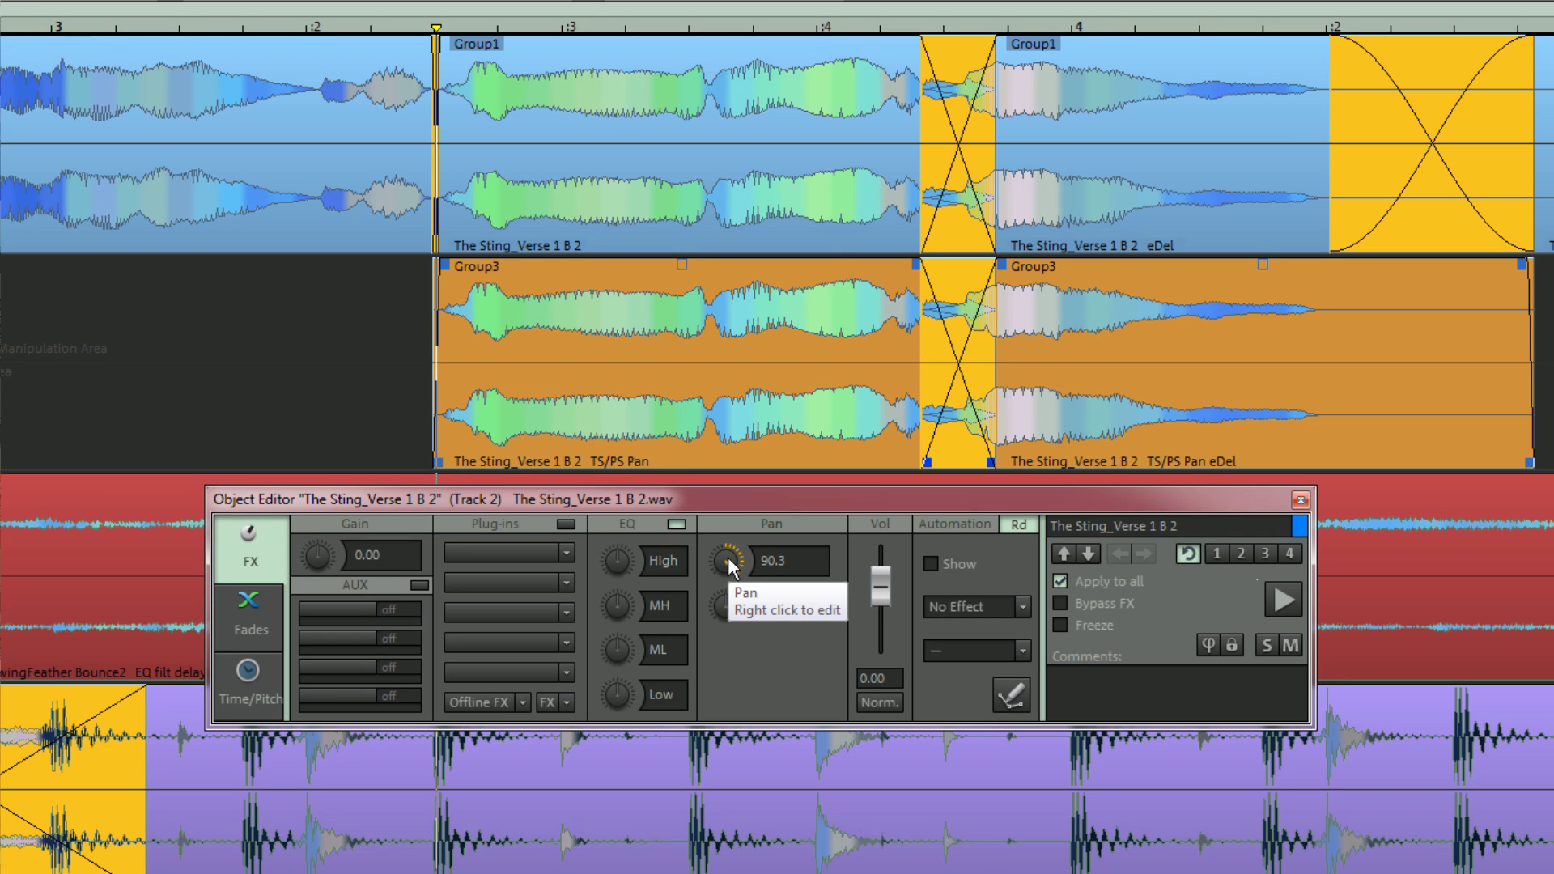
click(670, 232)
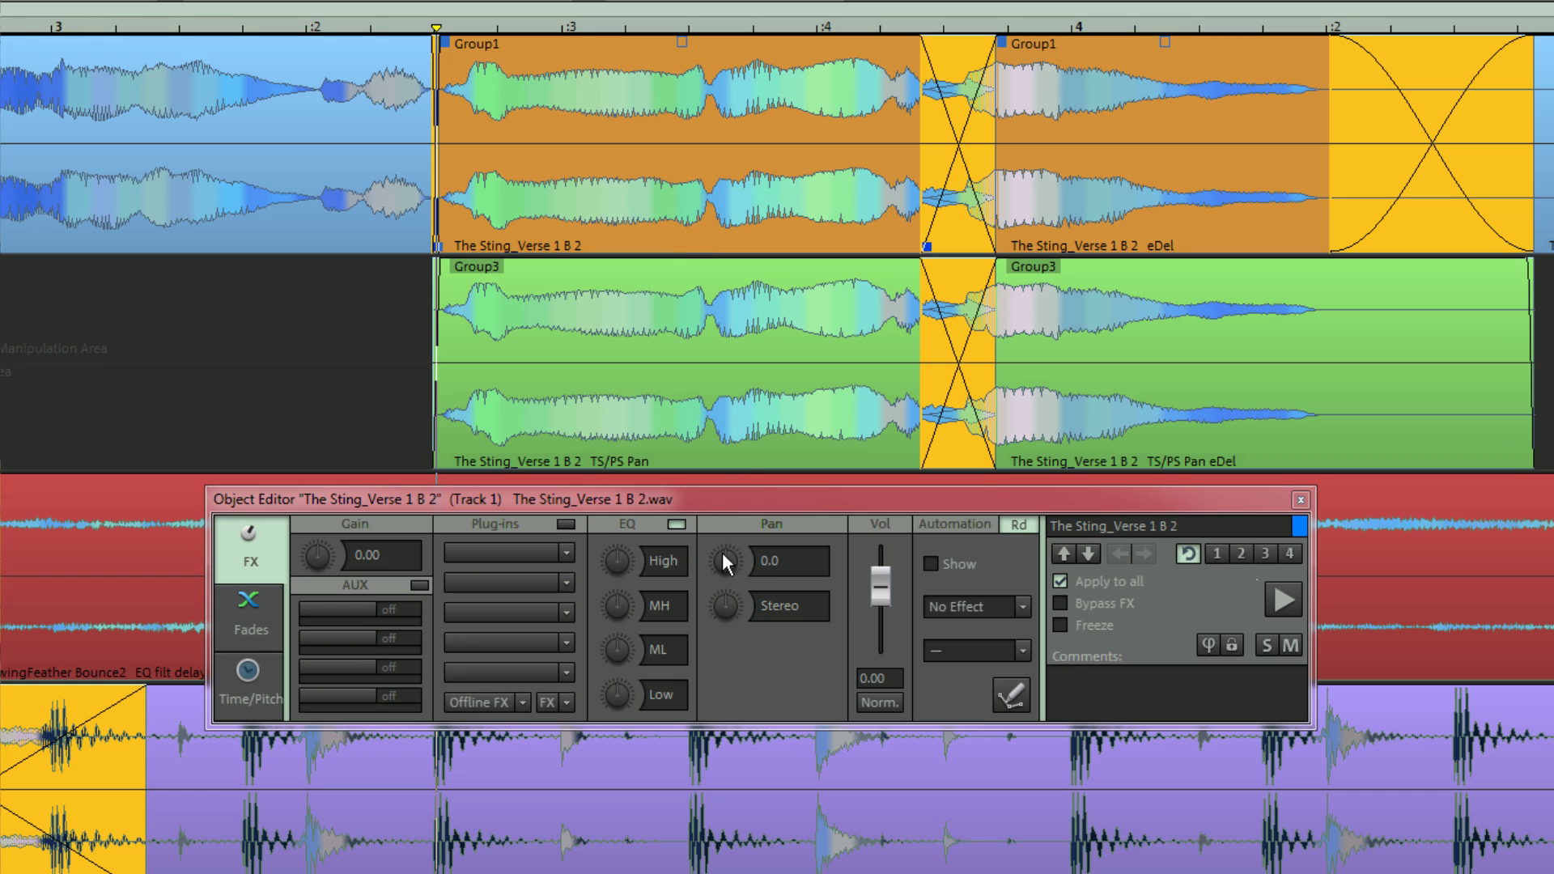
scroll(723, 557, down, 3)
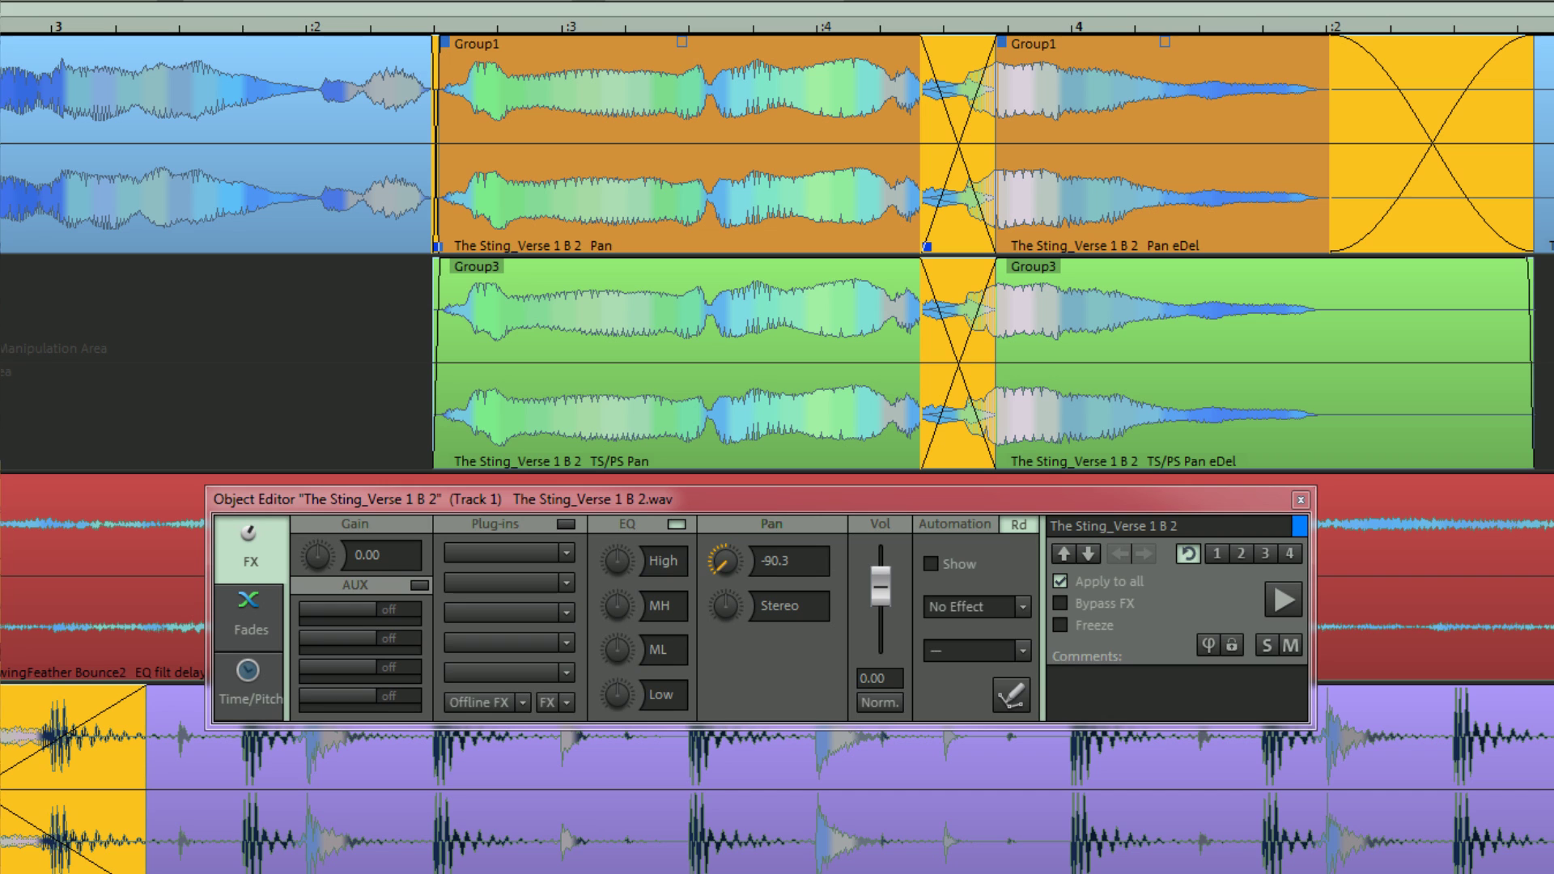
key(space)
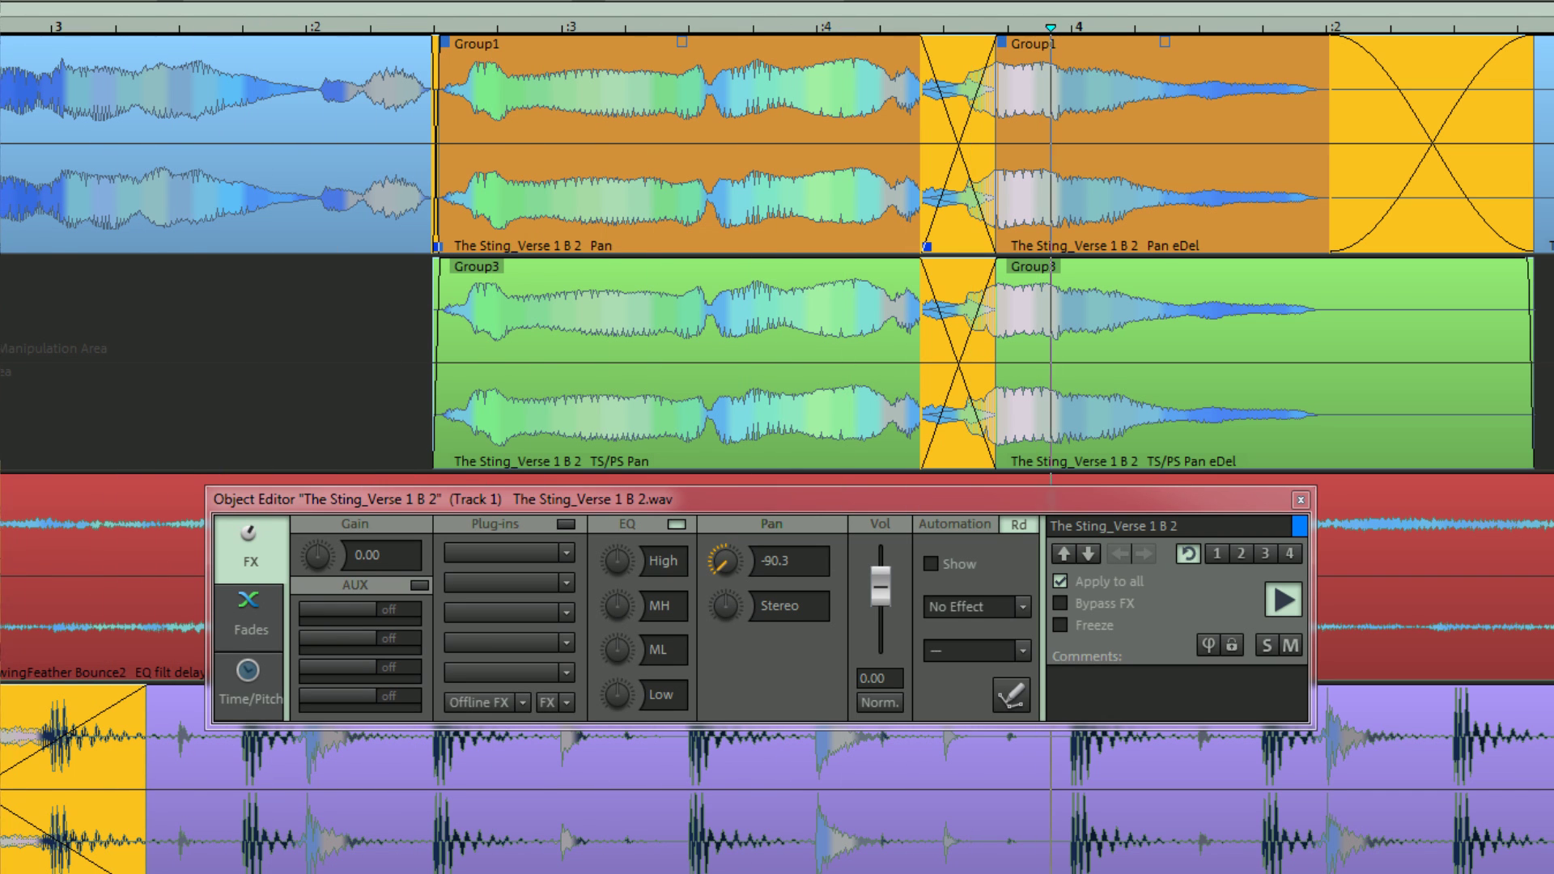
key(space)
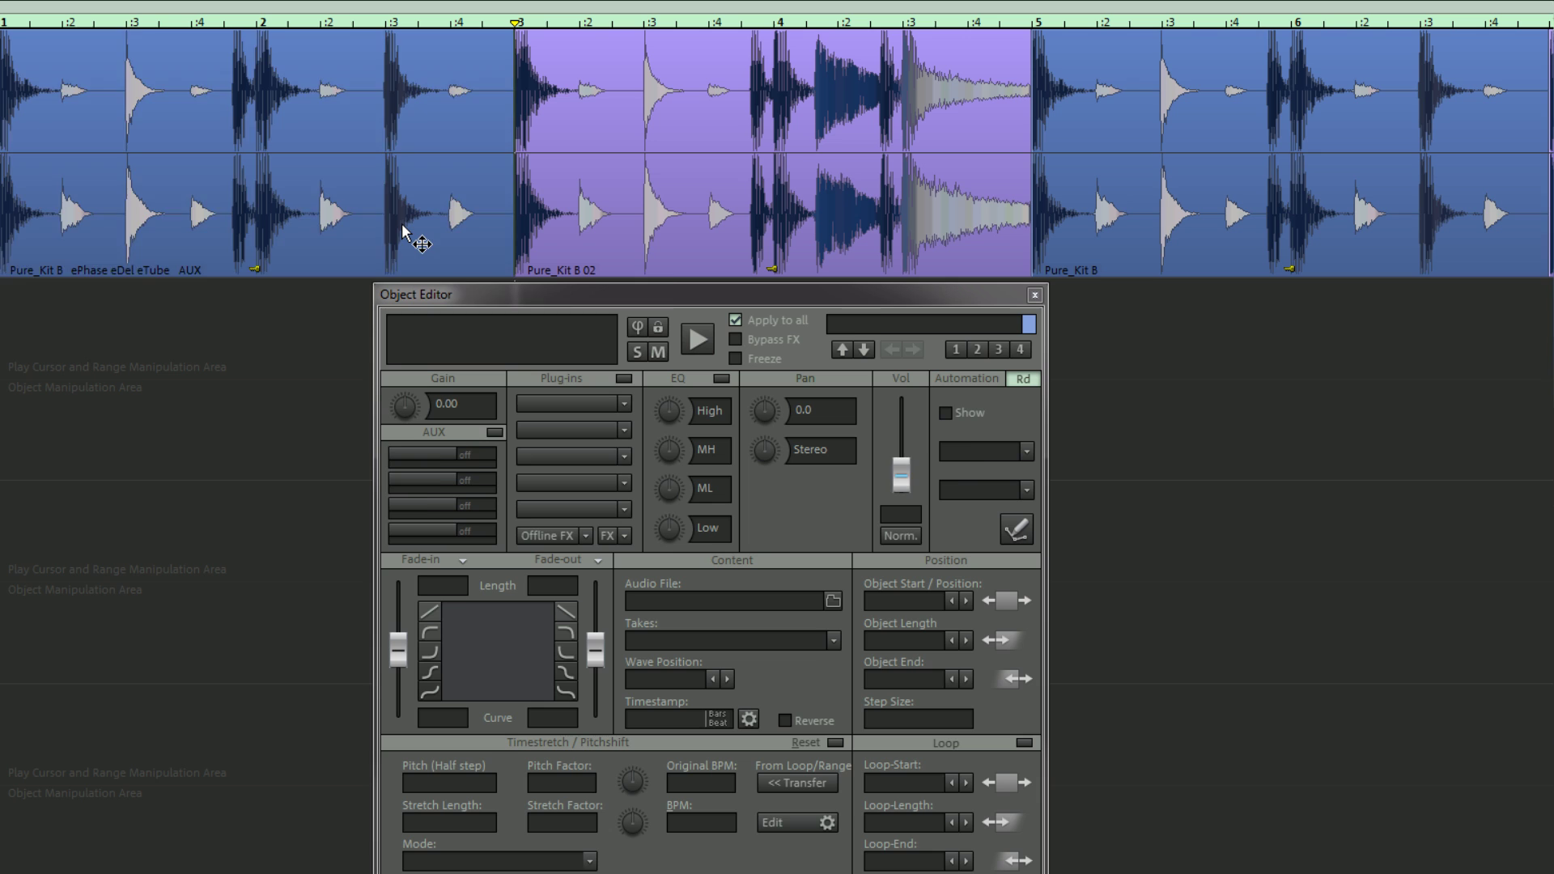
Transfer the first Pure_Kit B object's settings to the later one via snapshot 1, then delete snapshot 1.
click(403, 230)
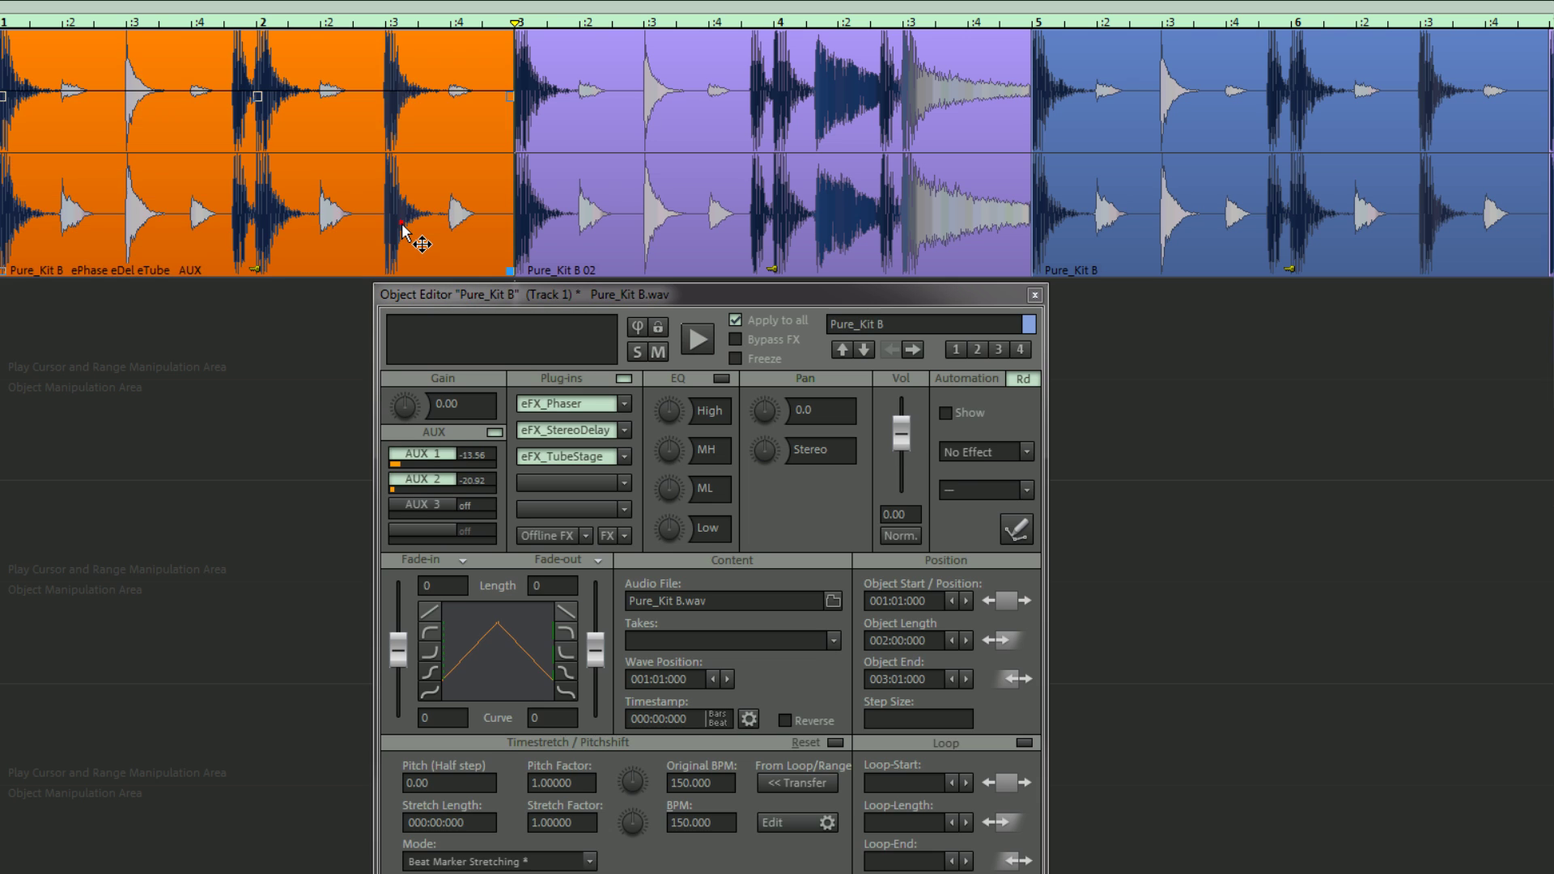
click(952, 349)
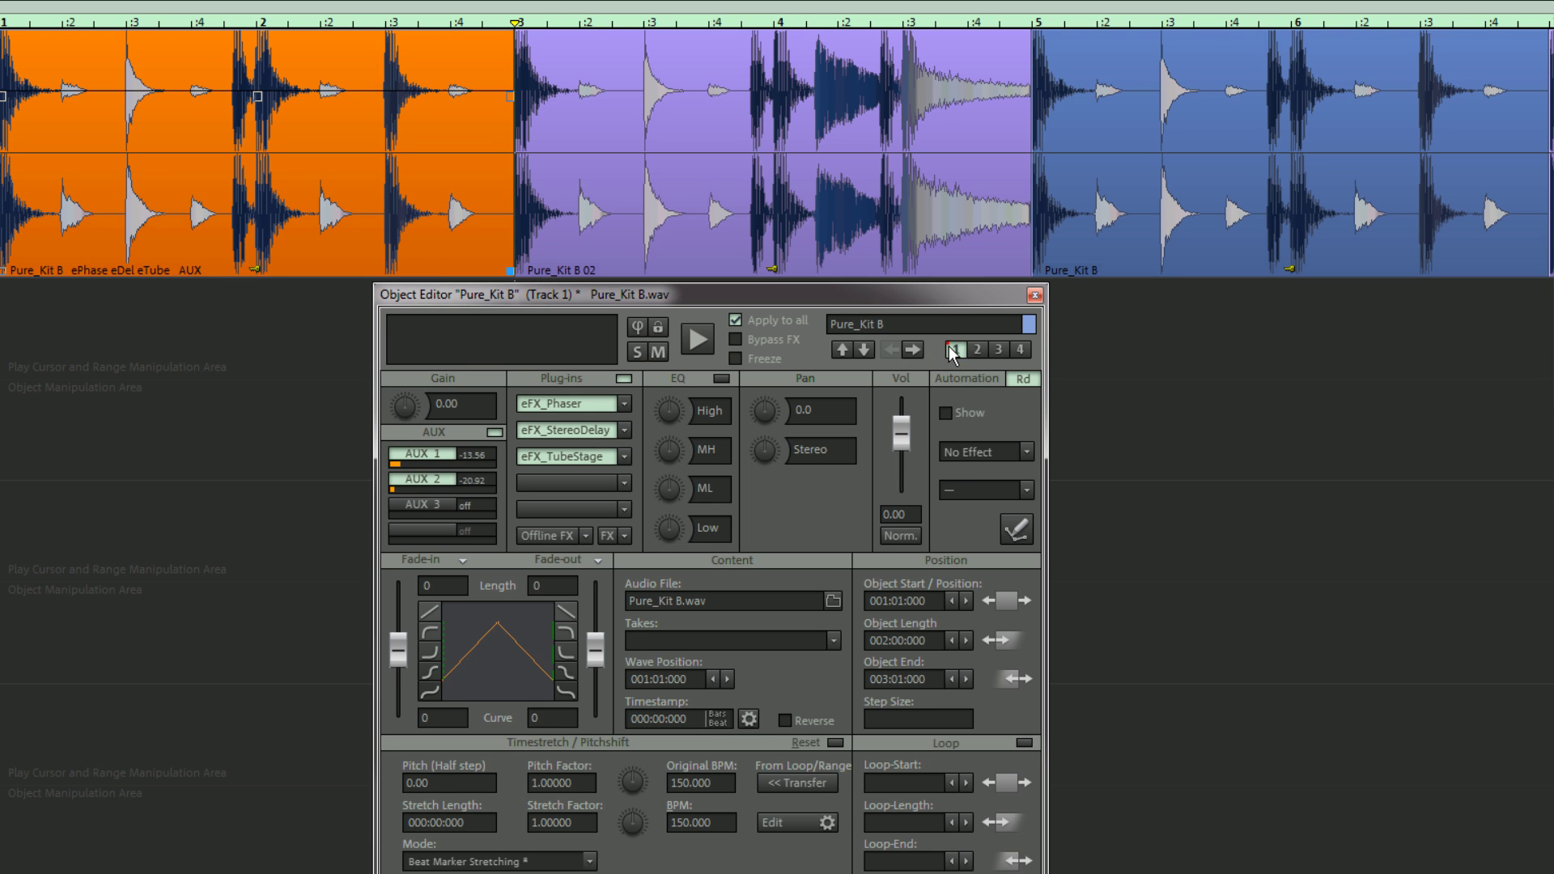
click(1158, 260)
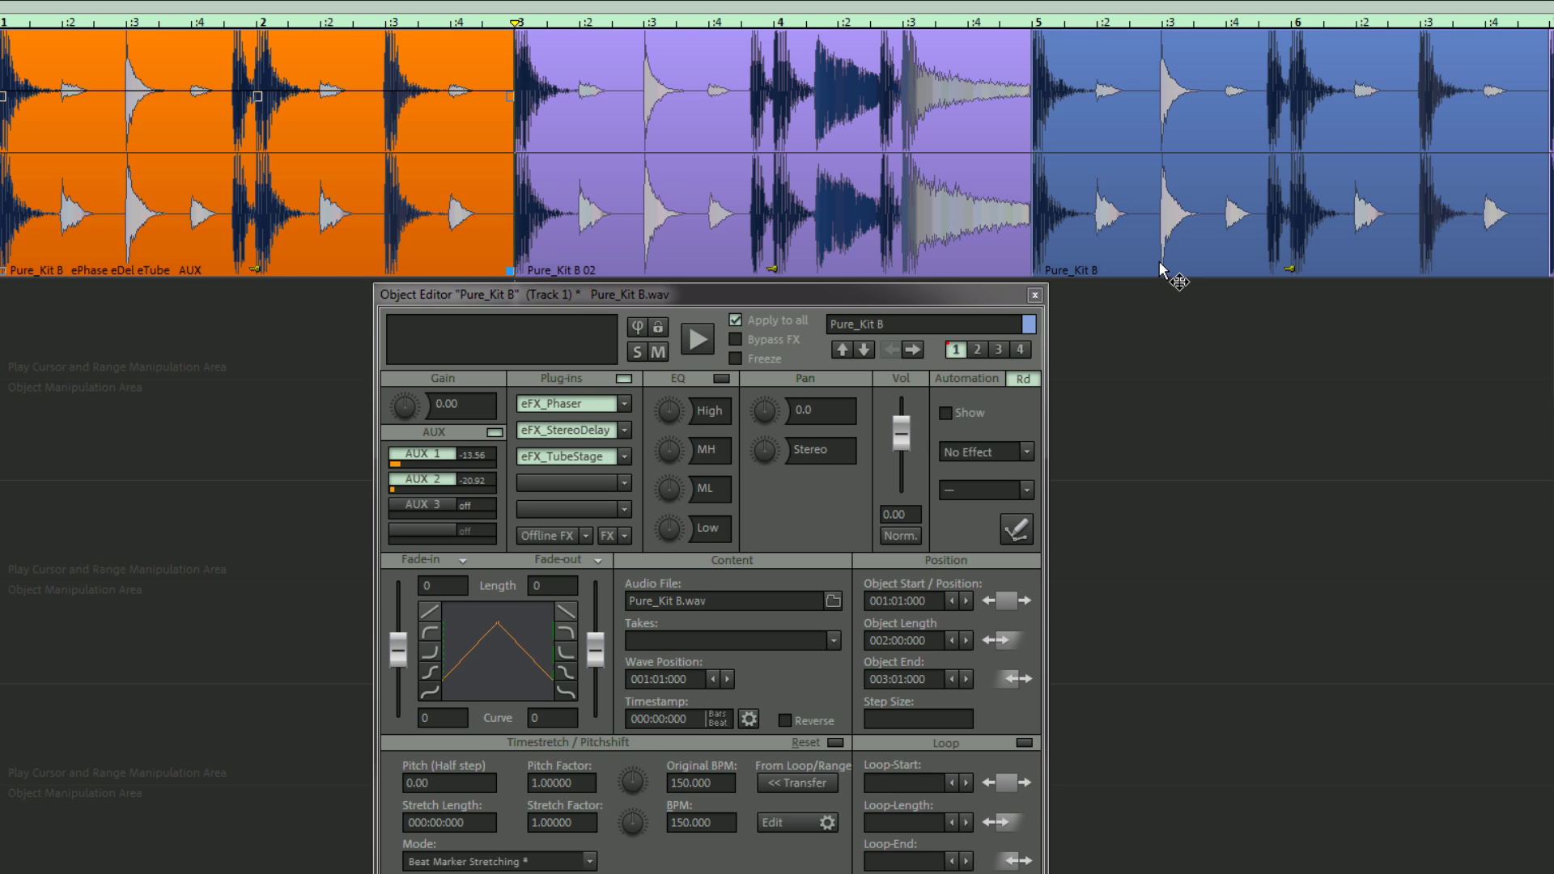
click(956, 351)
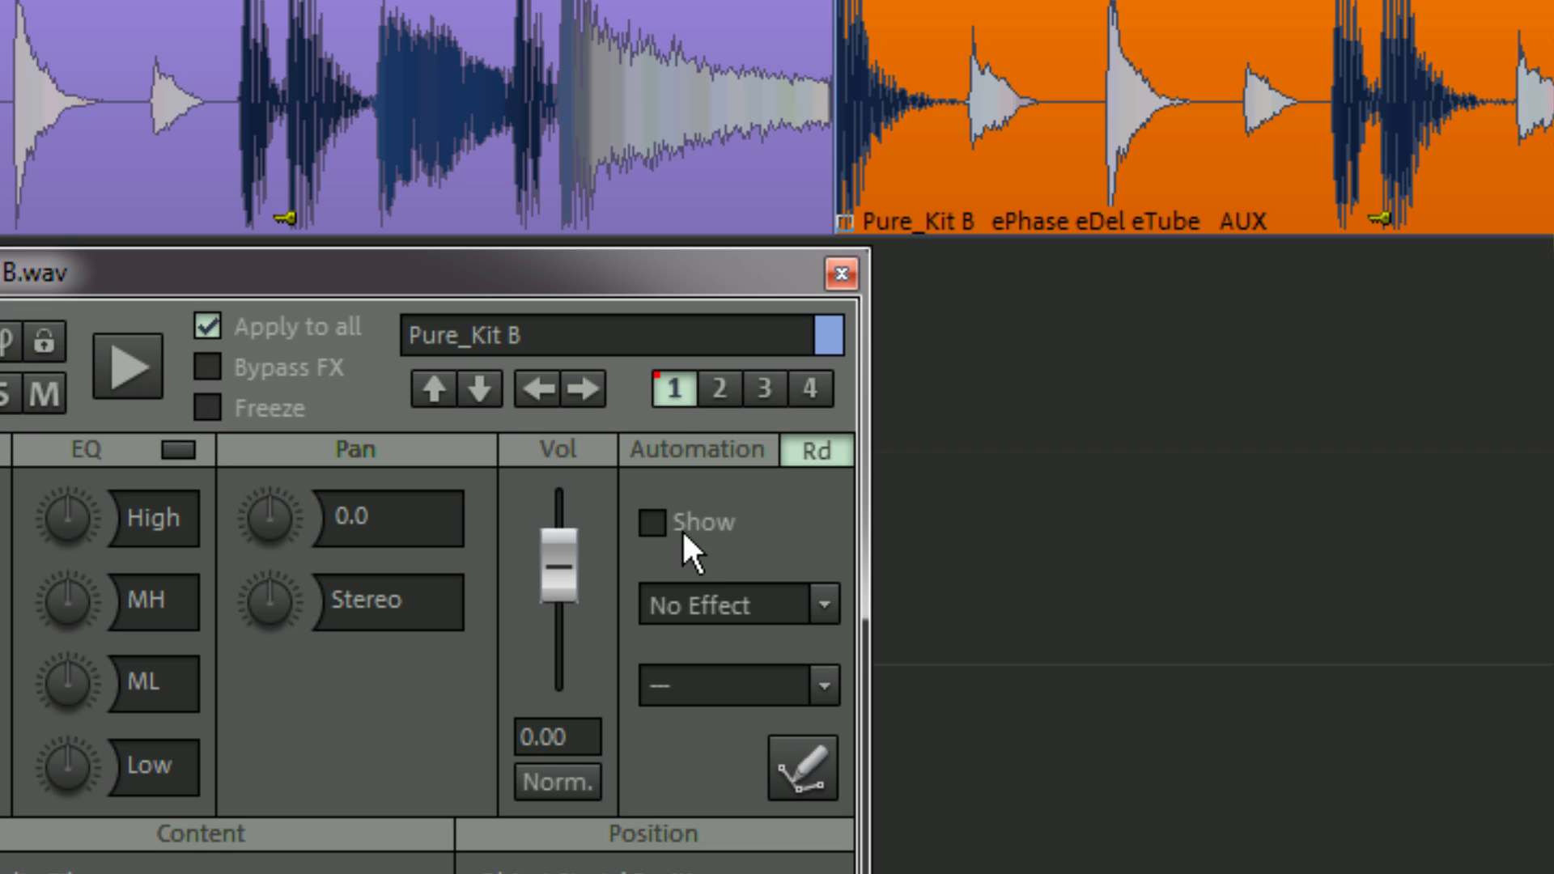
right_click(674, 395)
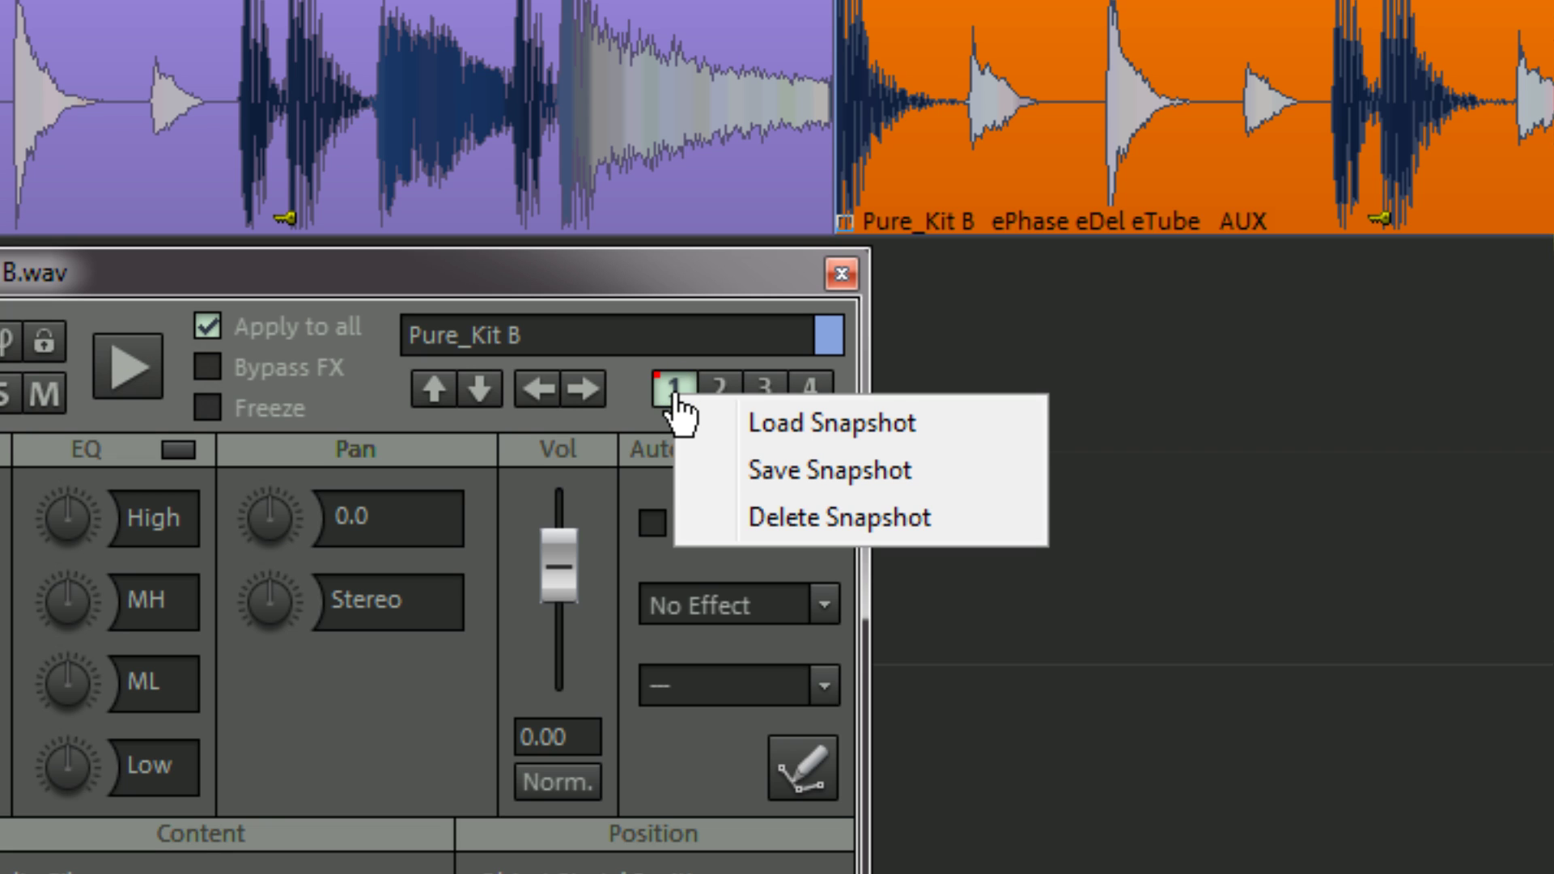
click(769, 519)
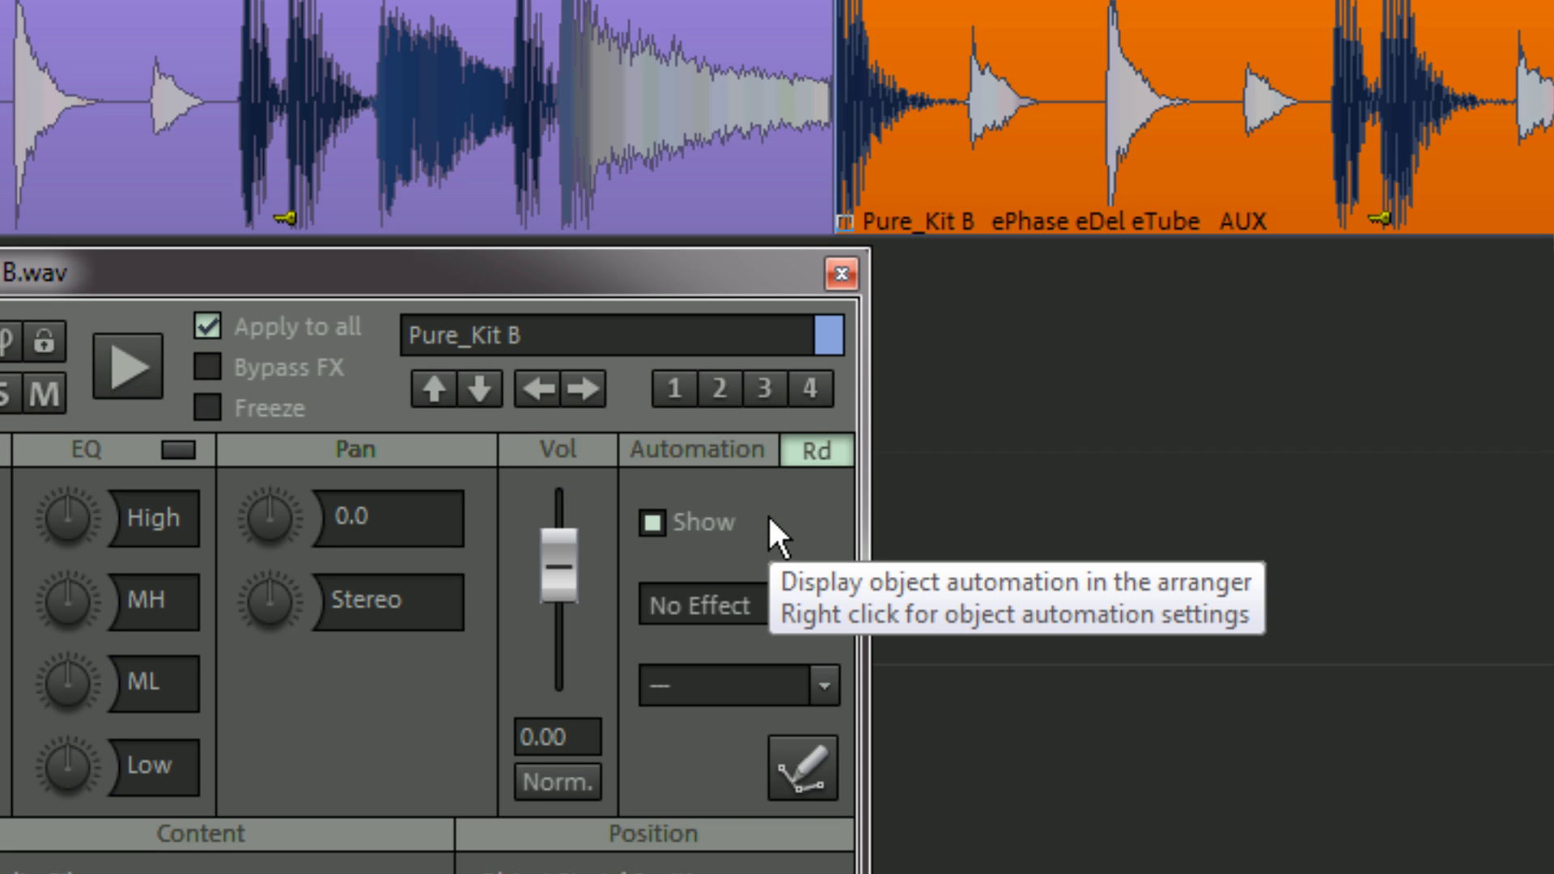
Store the first Pure_Kit B object's settings as snapshot 1 and turn on the AUX 3 send at -17.72.
click(0, 151)
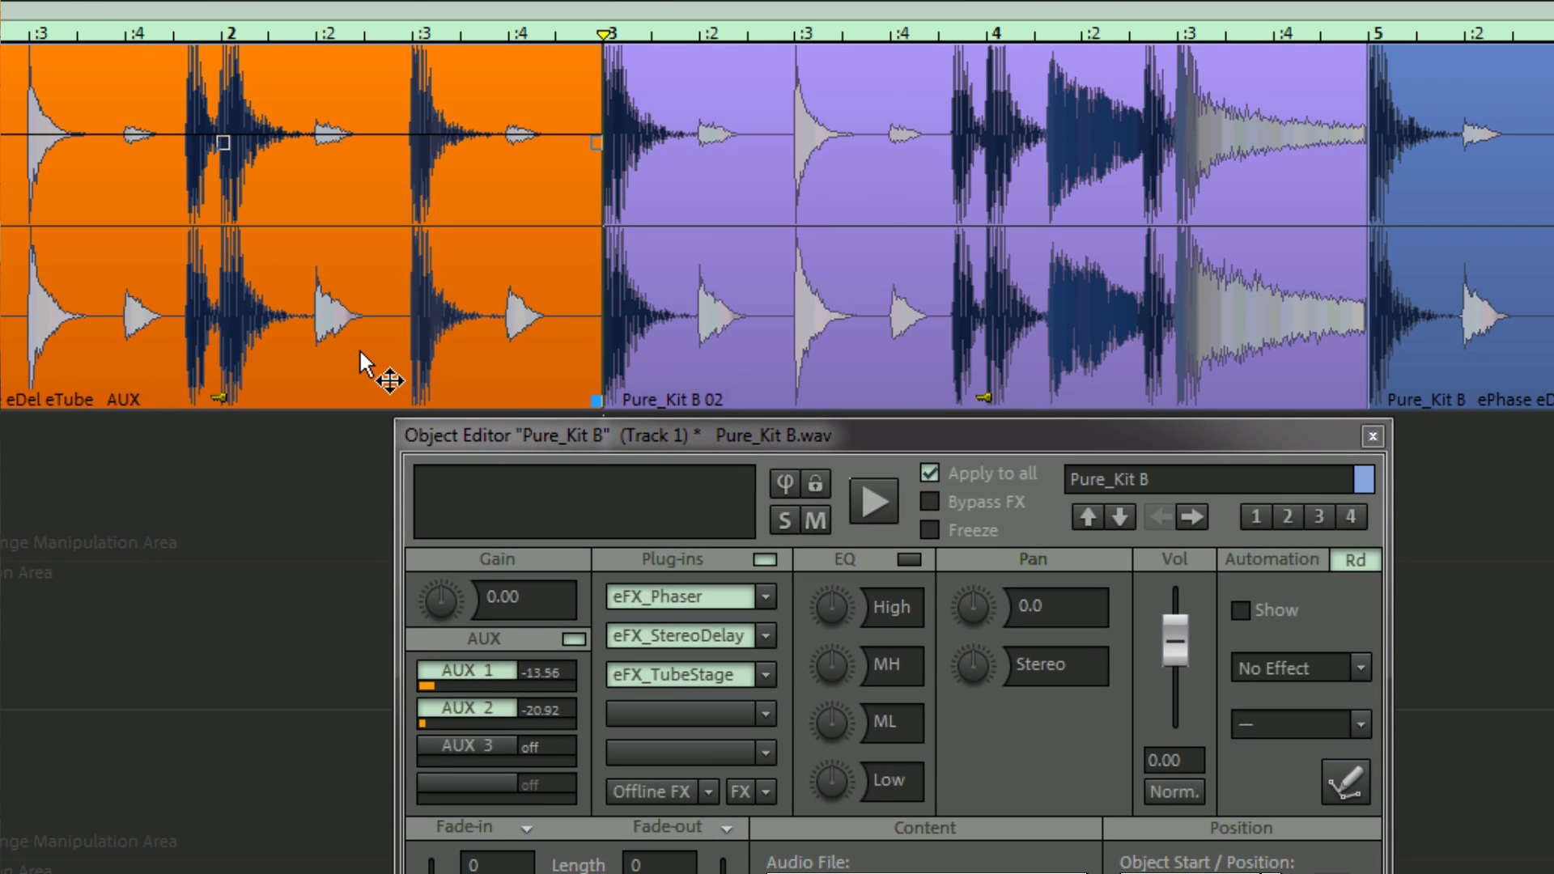
click(1253, 516)
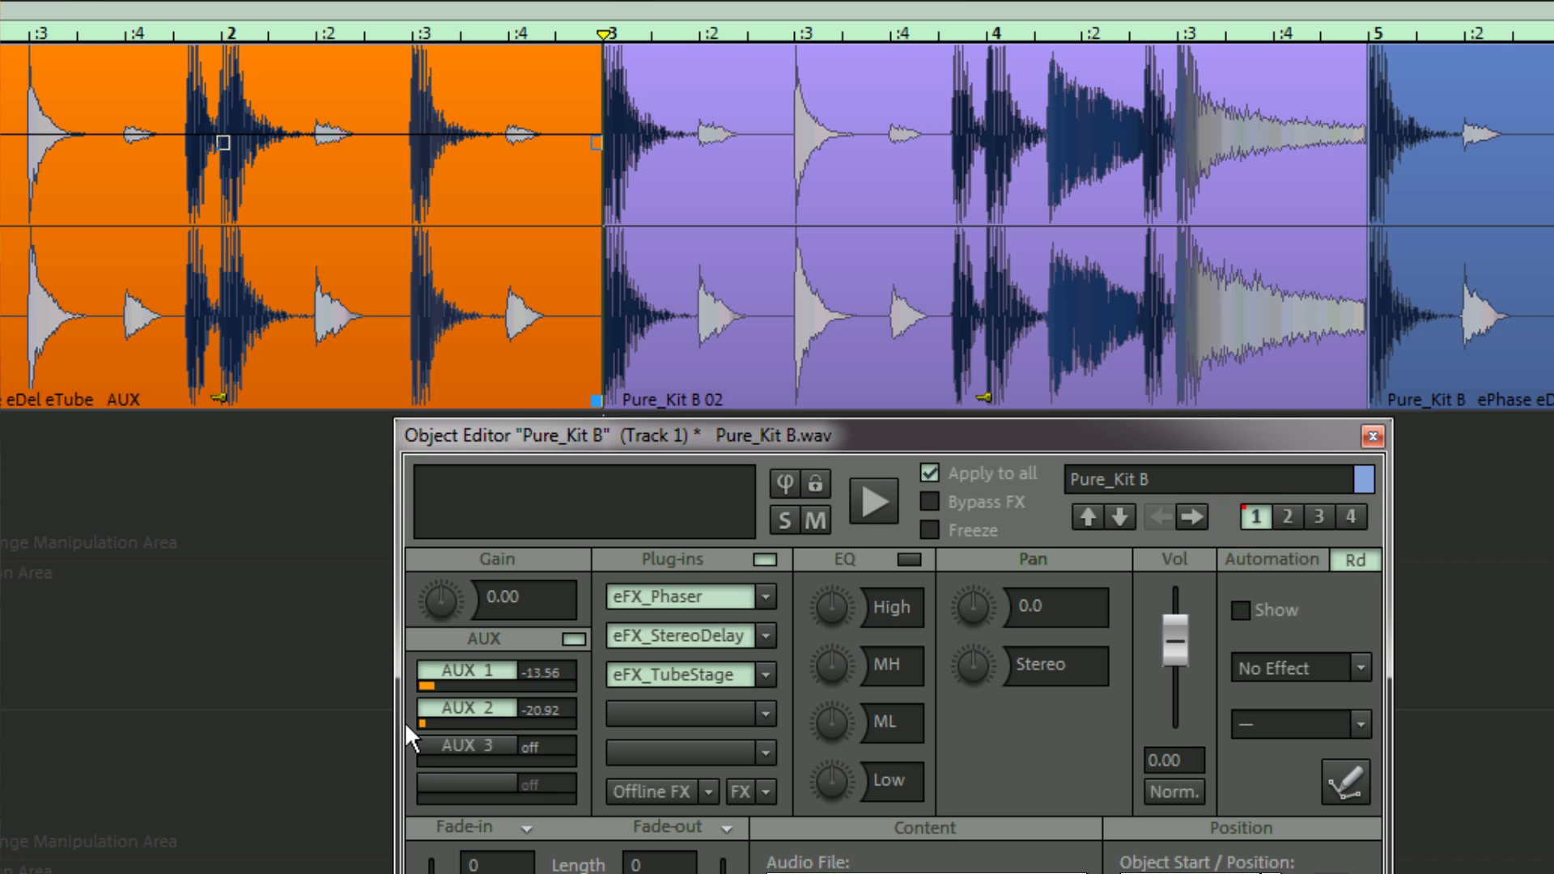
drag(430, 757, 446, 759)
scroll(846, 609, up, 4)
scroll(840, 672, down, 6)
scroll(840, 722, up, 4)
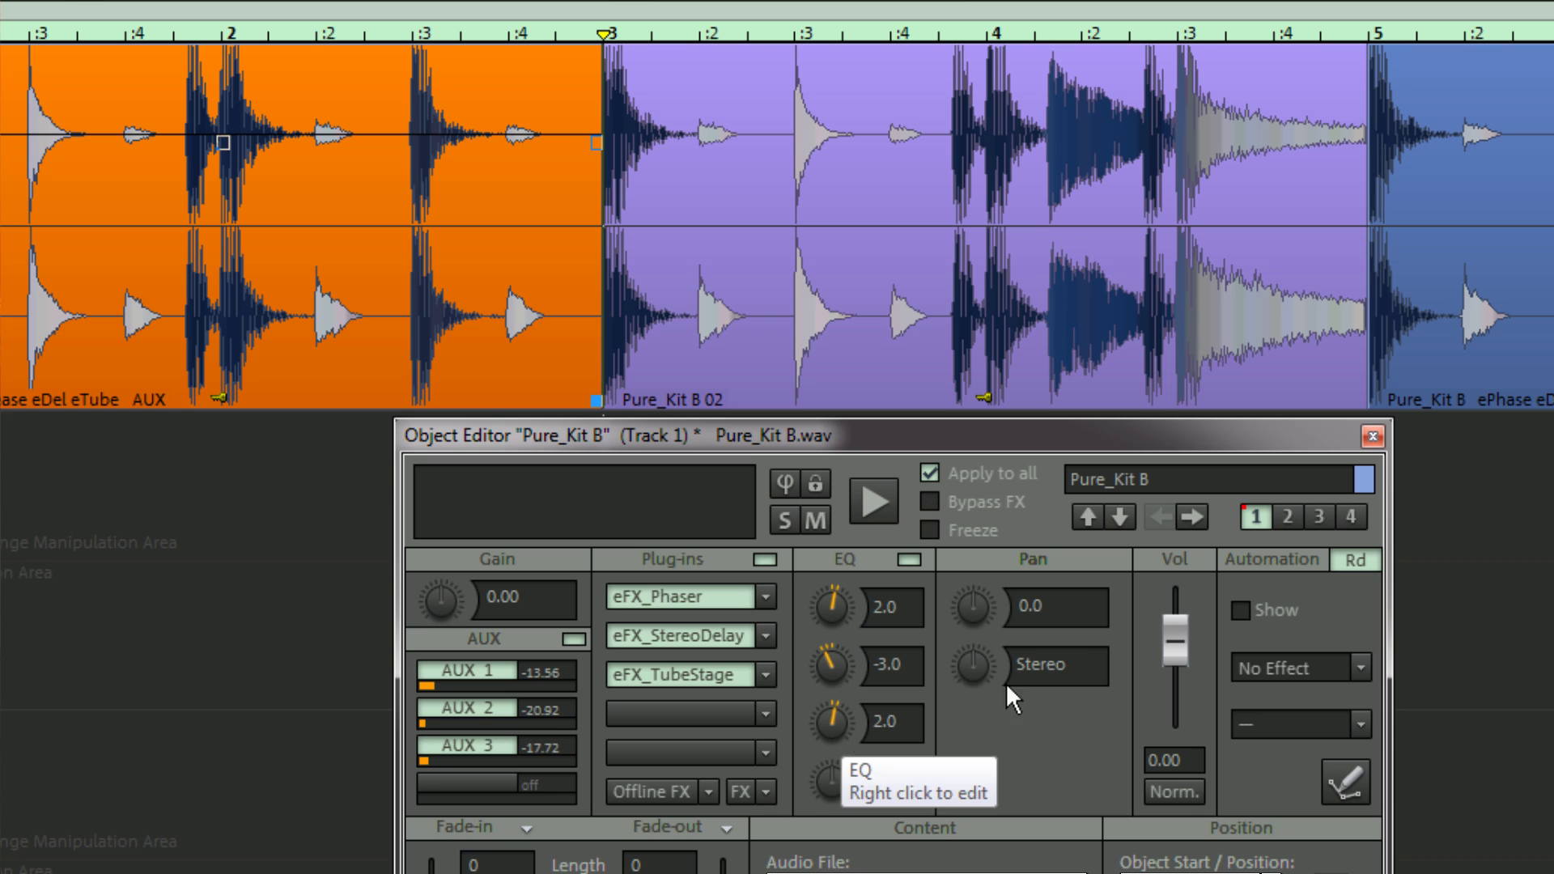
Alternate between FX snapshots 1 and 2 several times, ending on snapshot 2.
click(1288, 515)
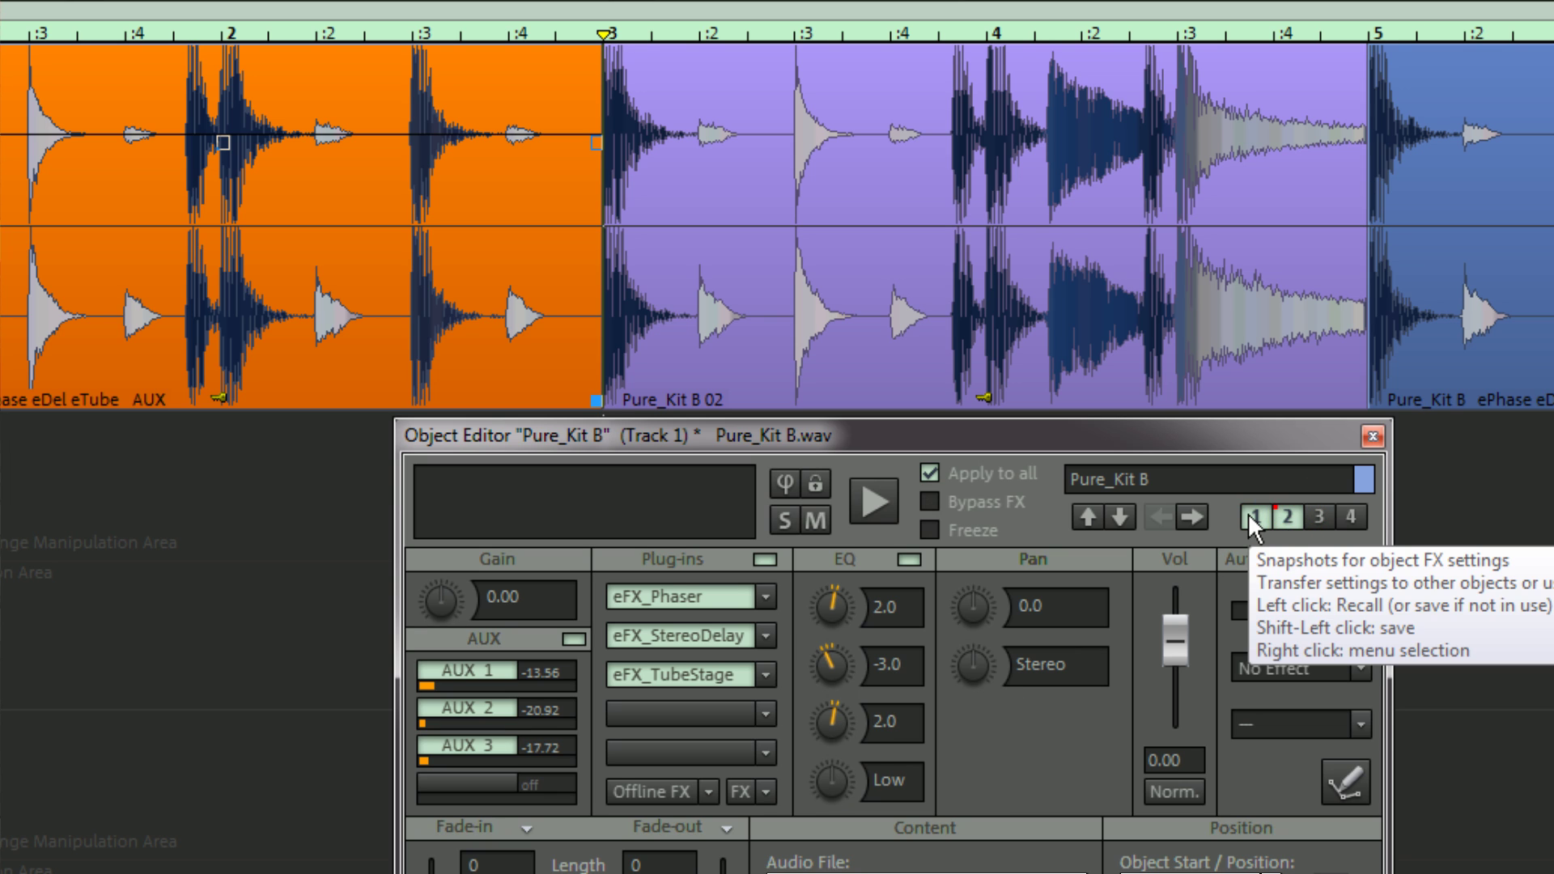
click(1252, 517)
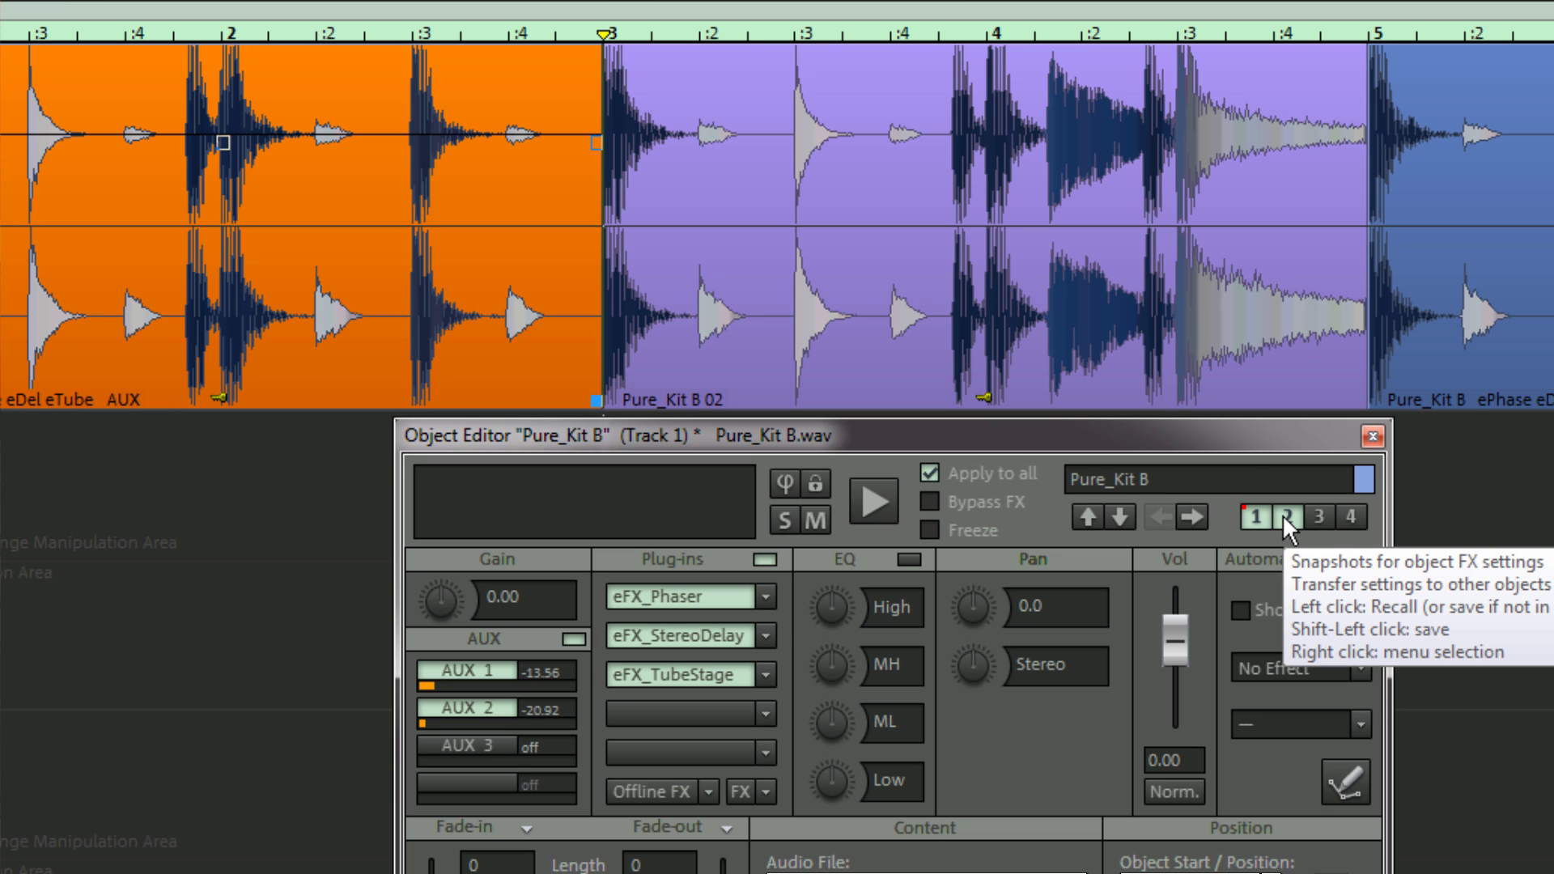
click(1284, 516)
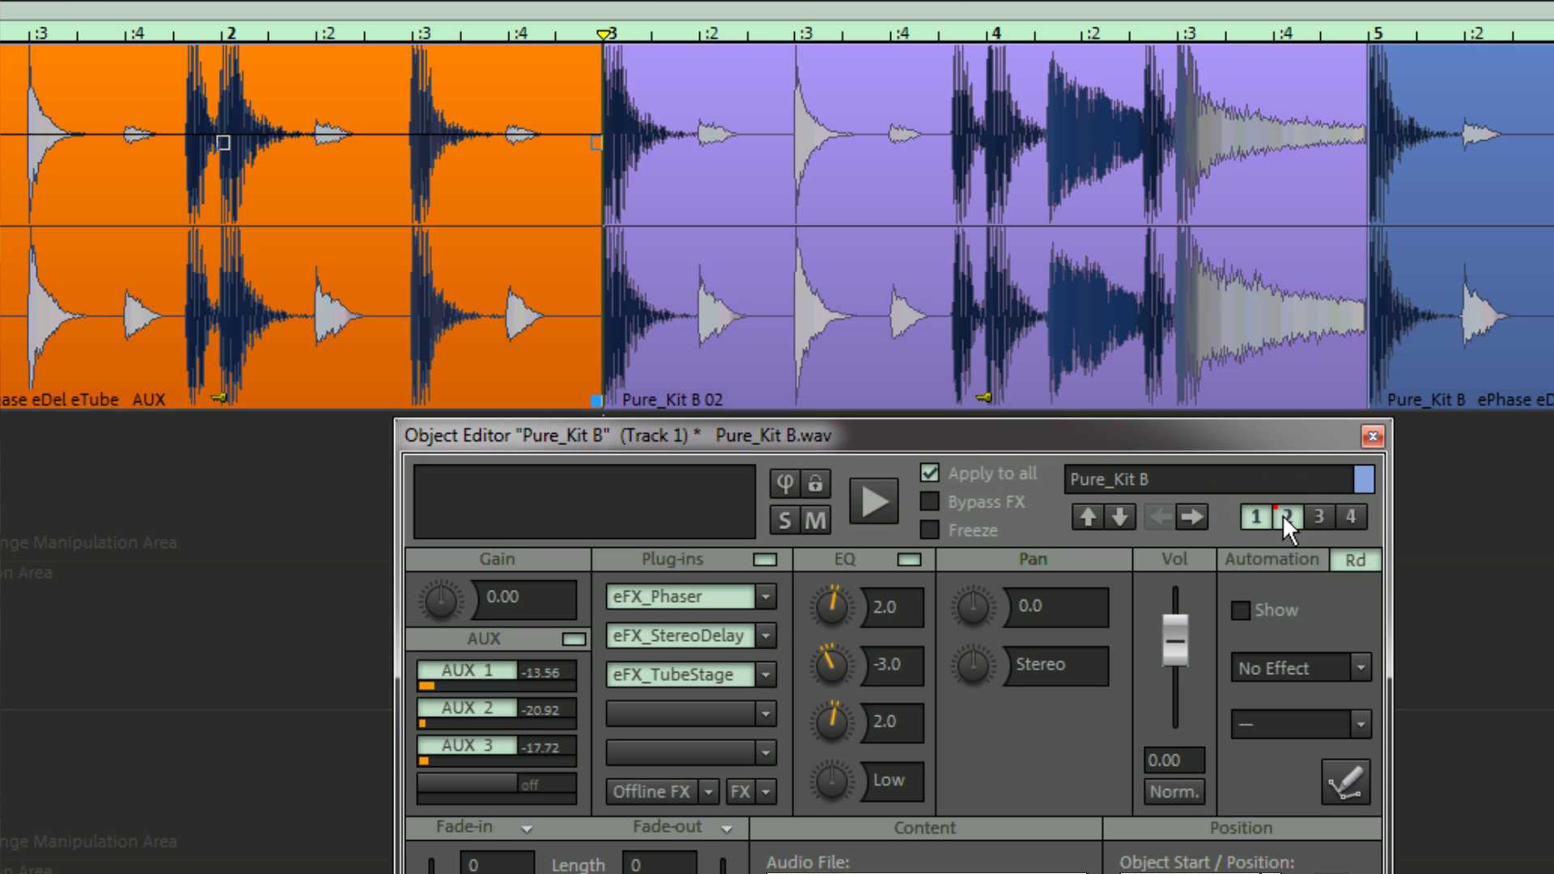
click(1260, 514)
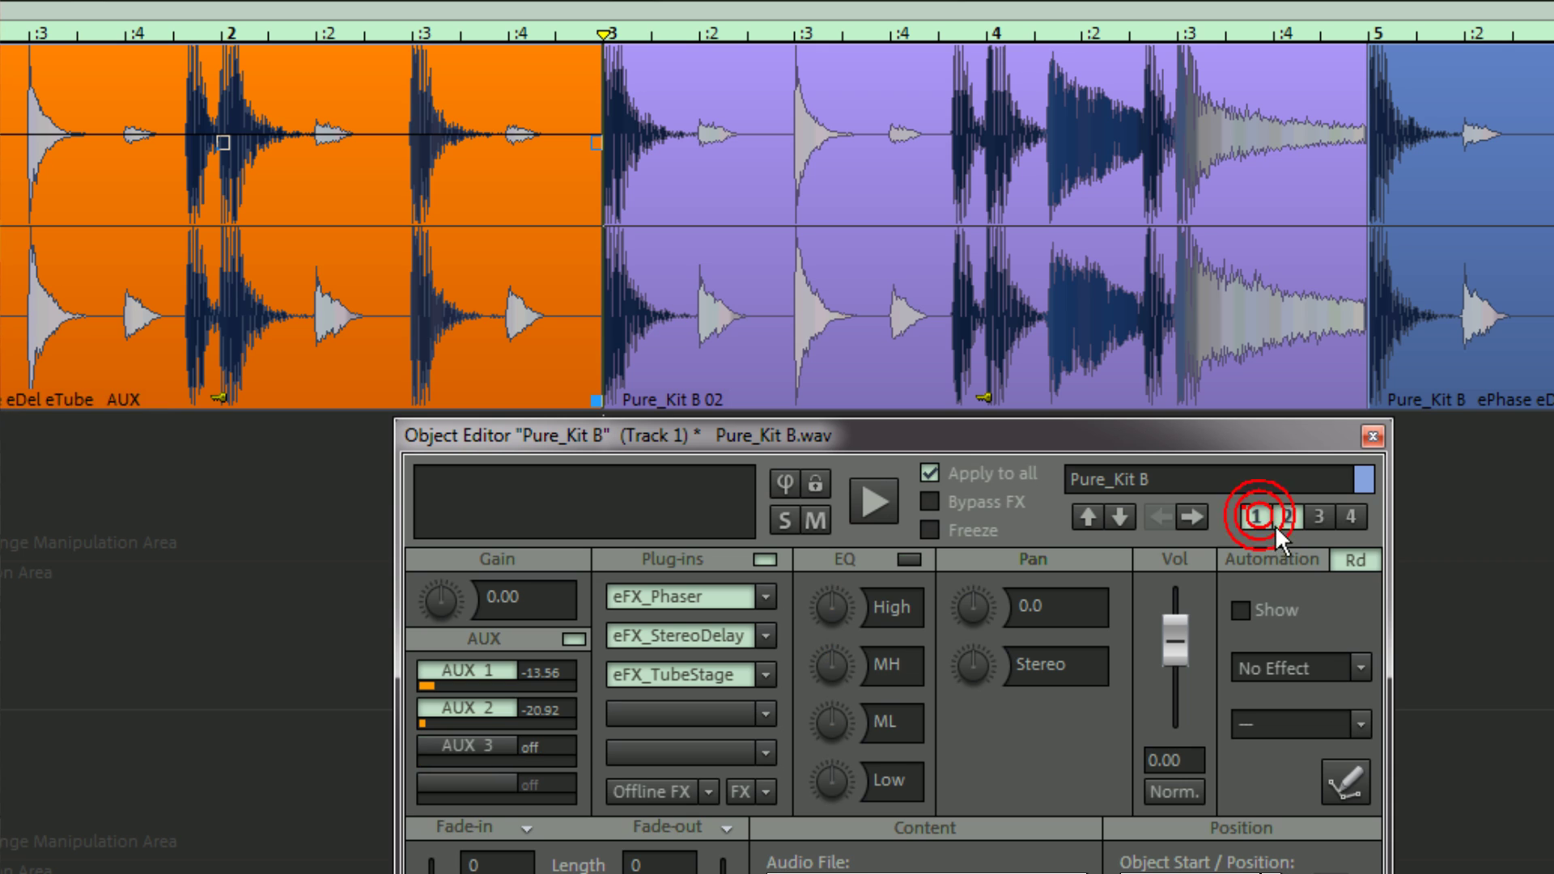
click(1280, 517)
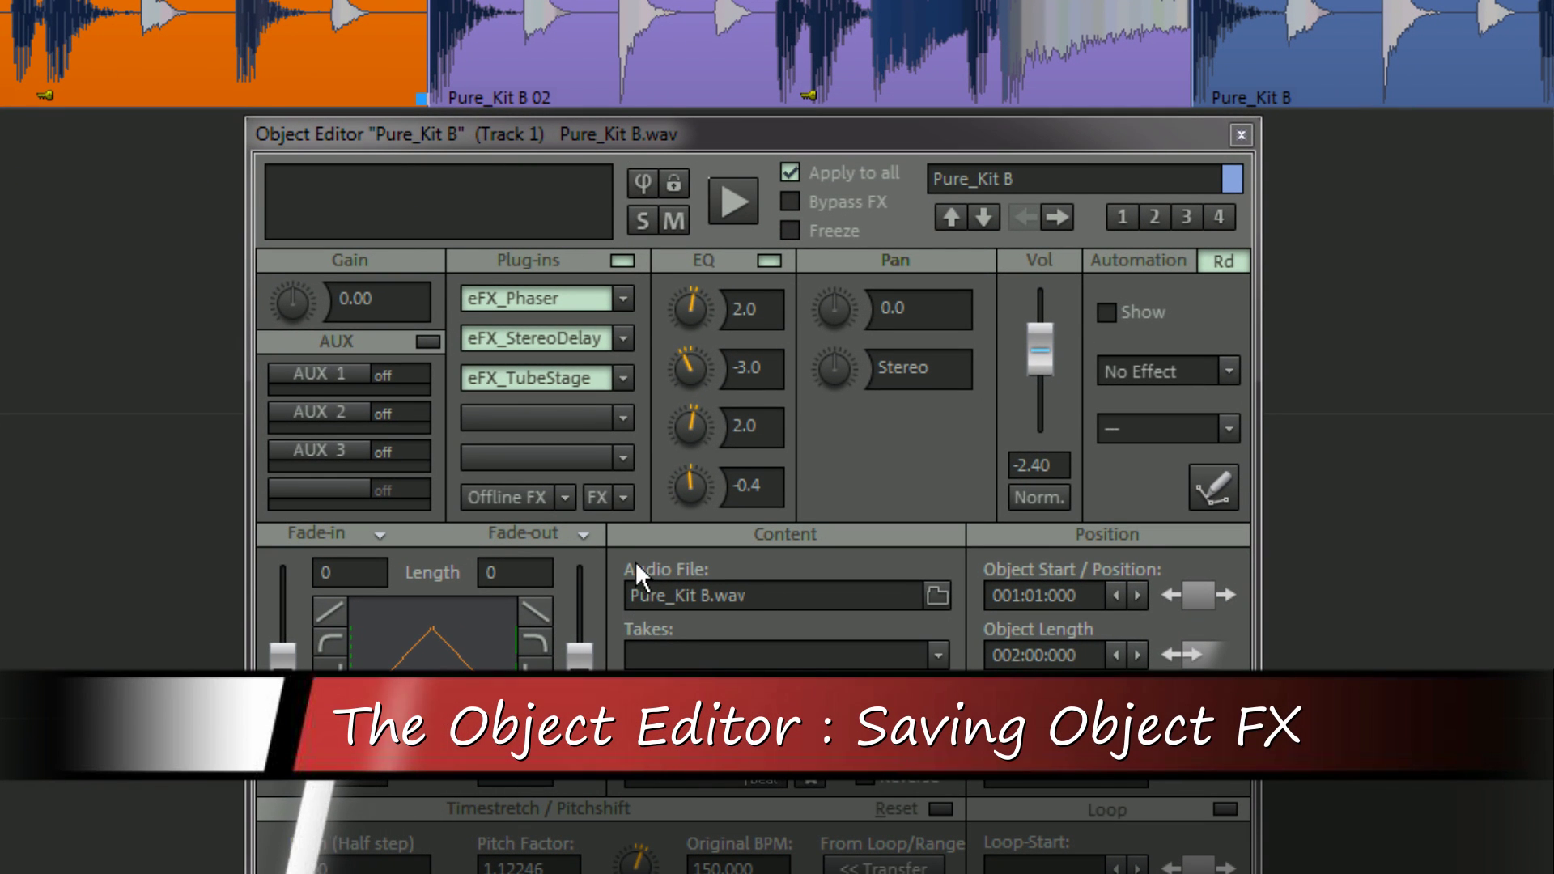
Save the Pure_Kit B object settings over the file Object FX Part 7 Snapshots.OBJ.
click(621, 498)
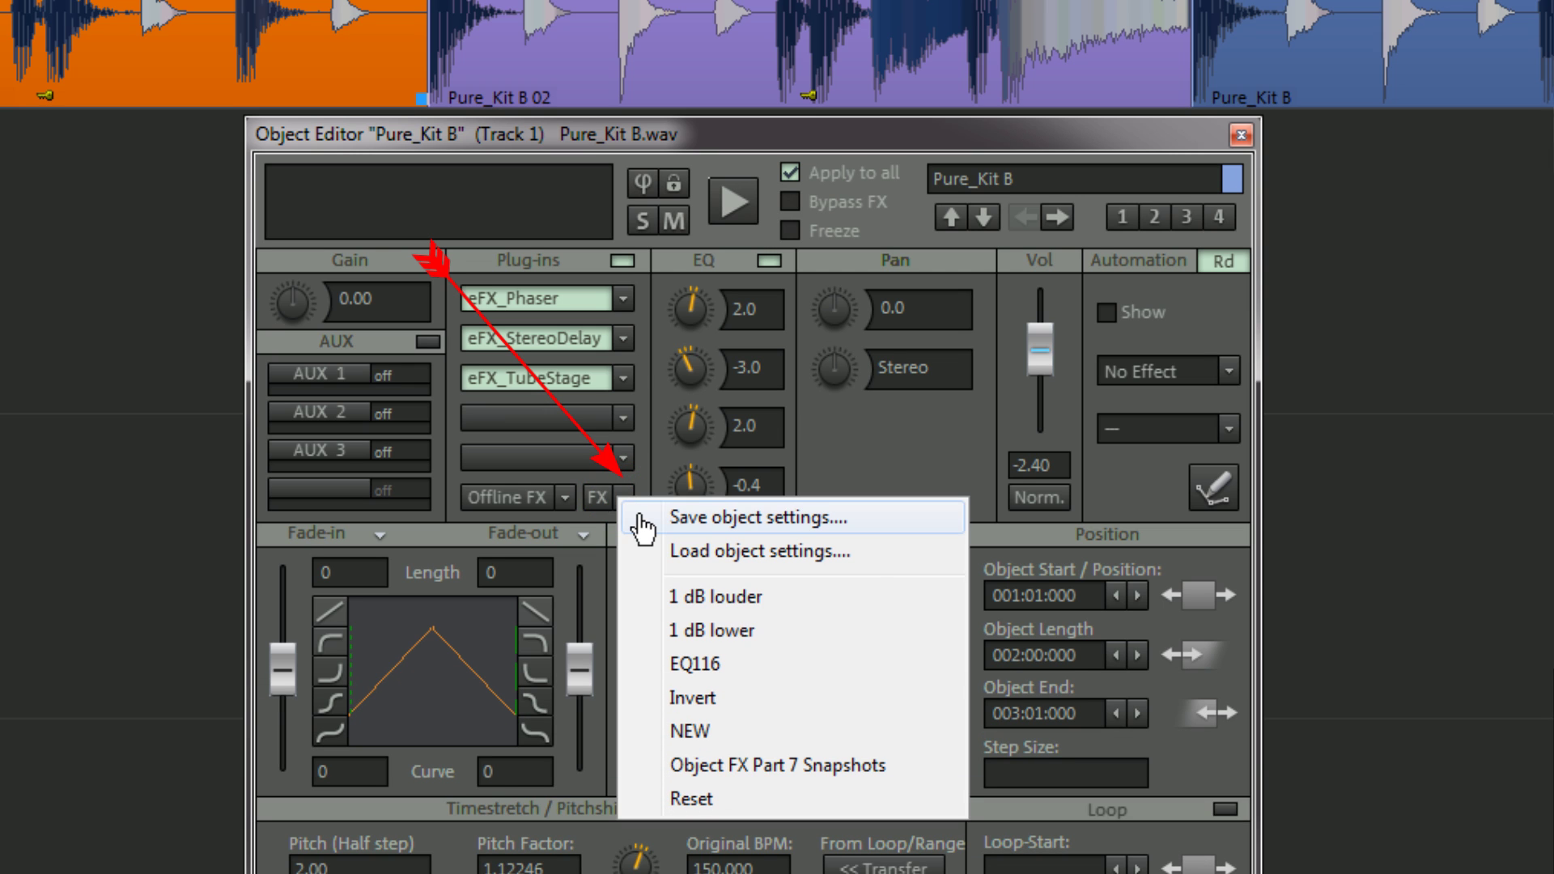
click(644, 522)
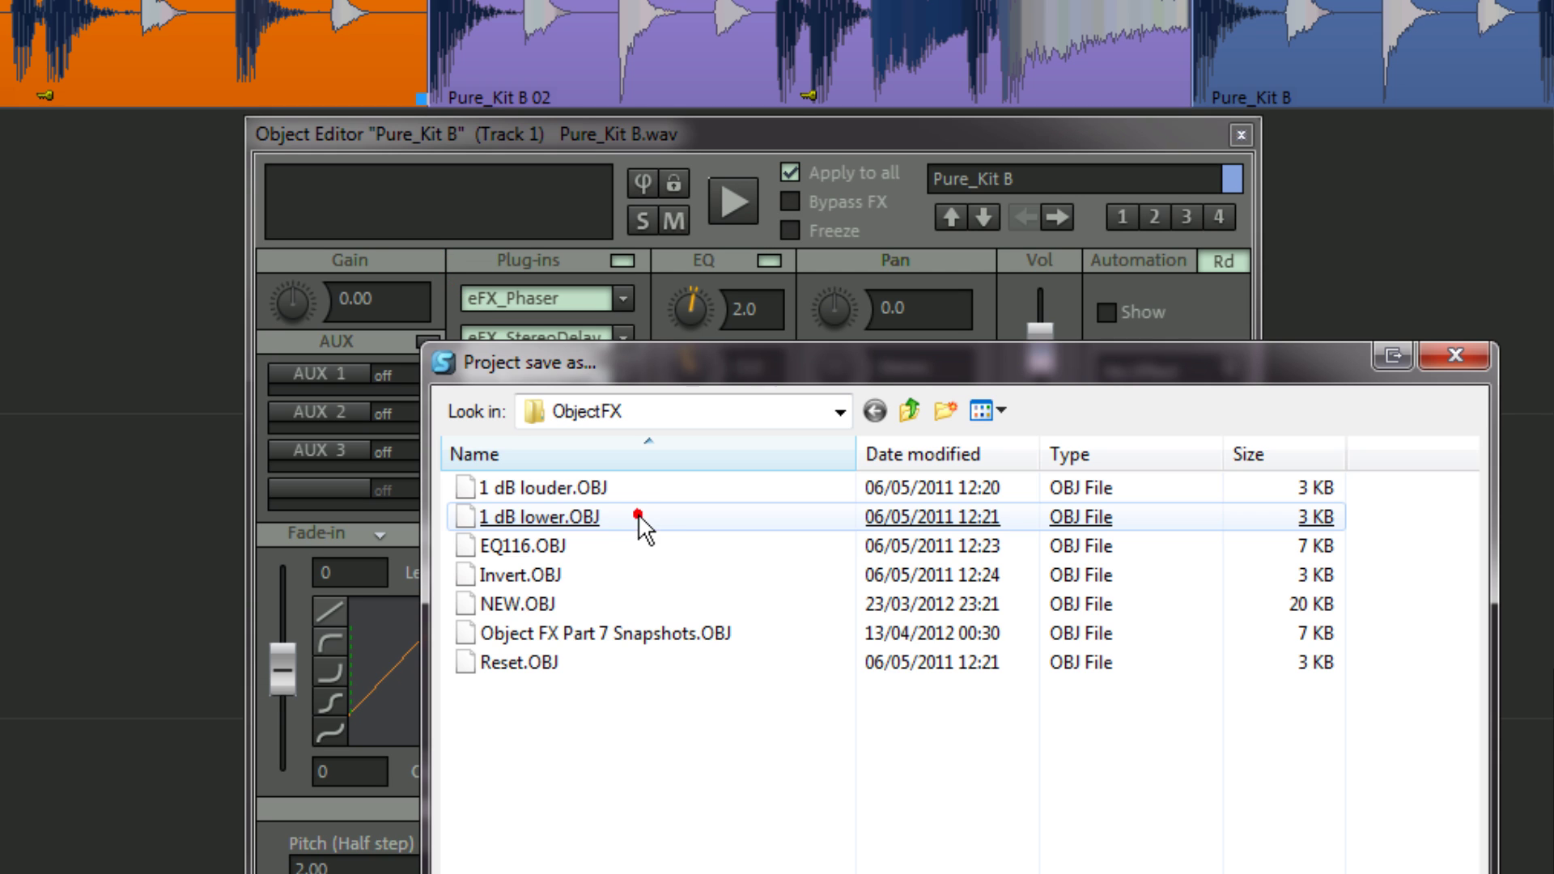
double_click(654, 623)
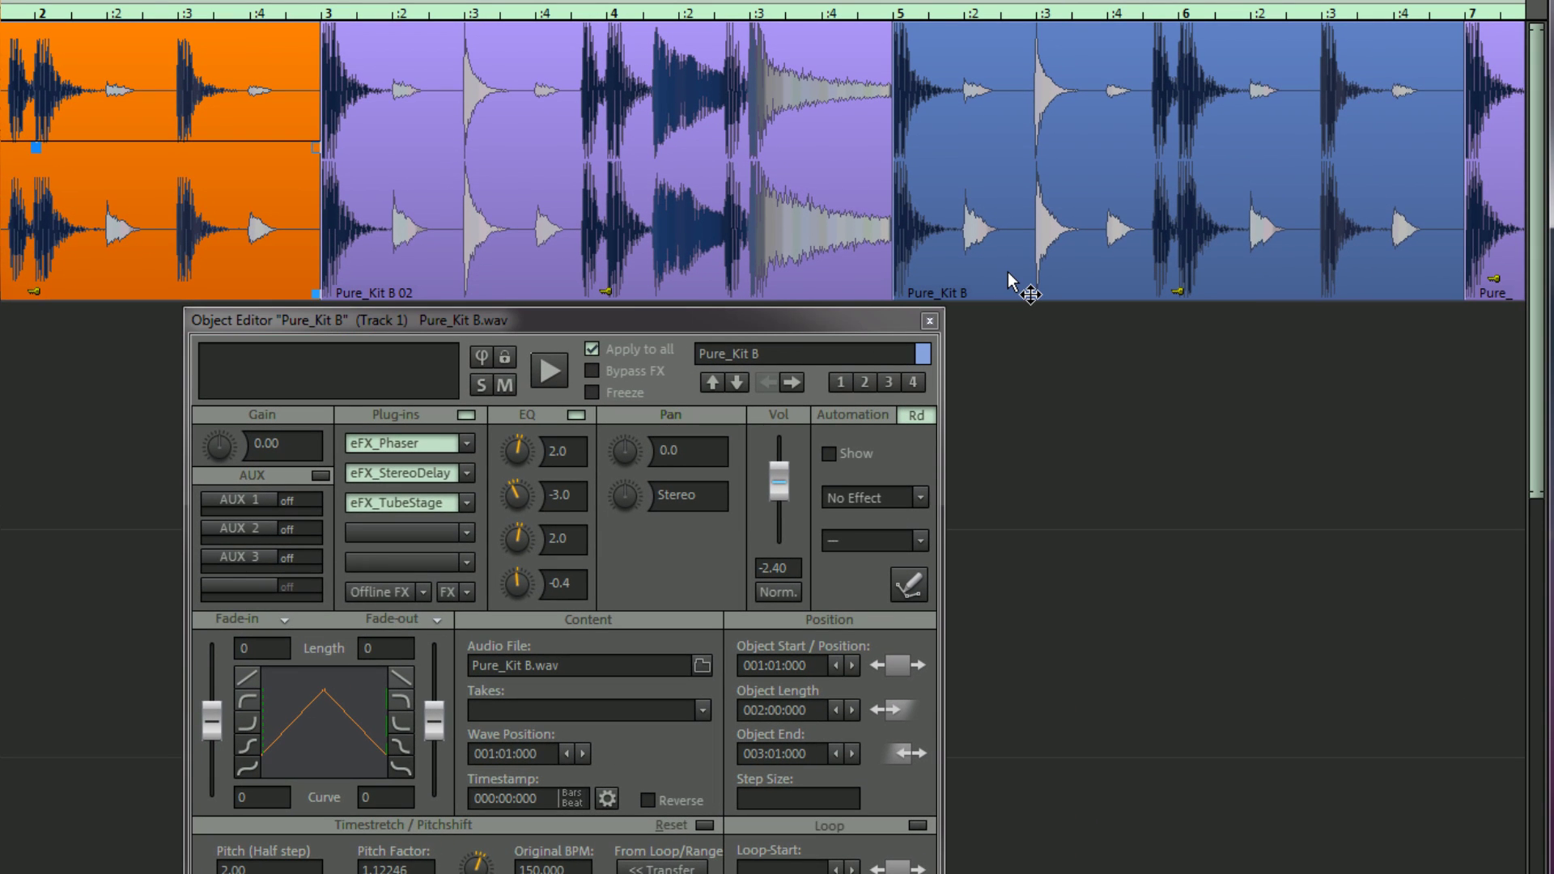
Load Object FX Part 7 Snapshots.OBJ settings onto the Pure_Kit B clip at bar 5.
click(1010, 281)
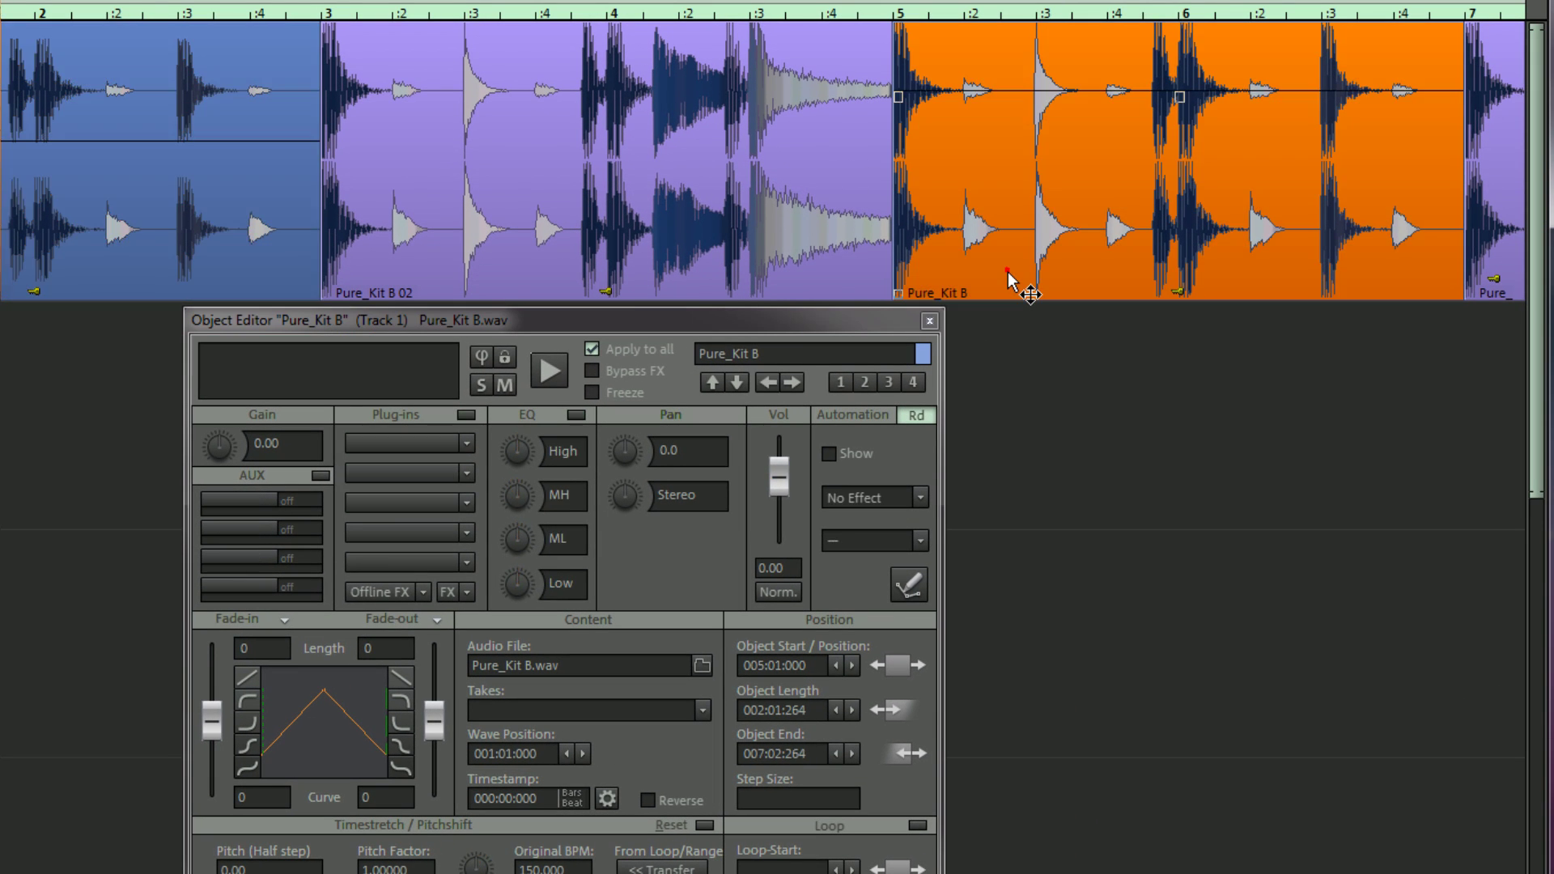
click(468, 592)
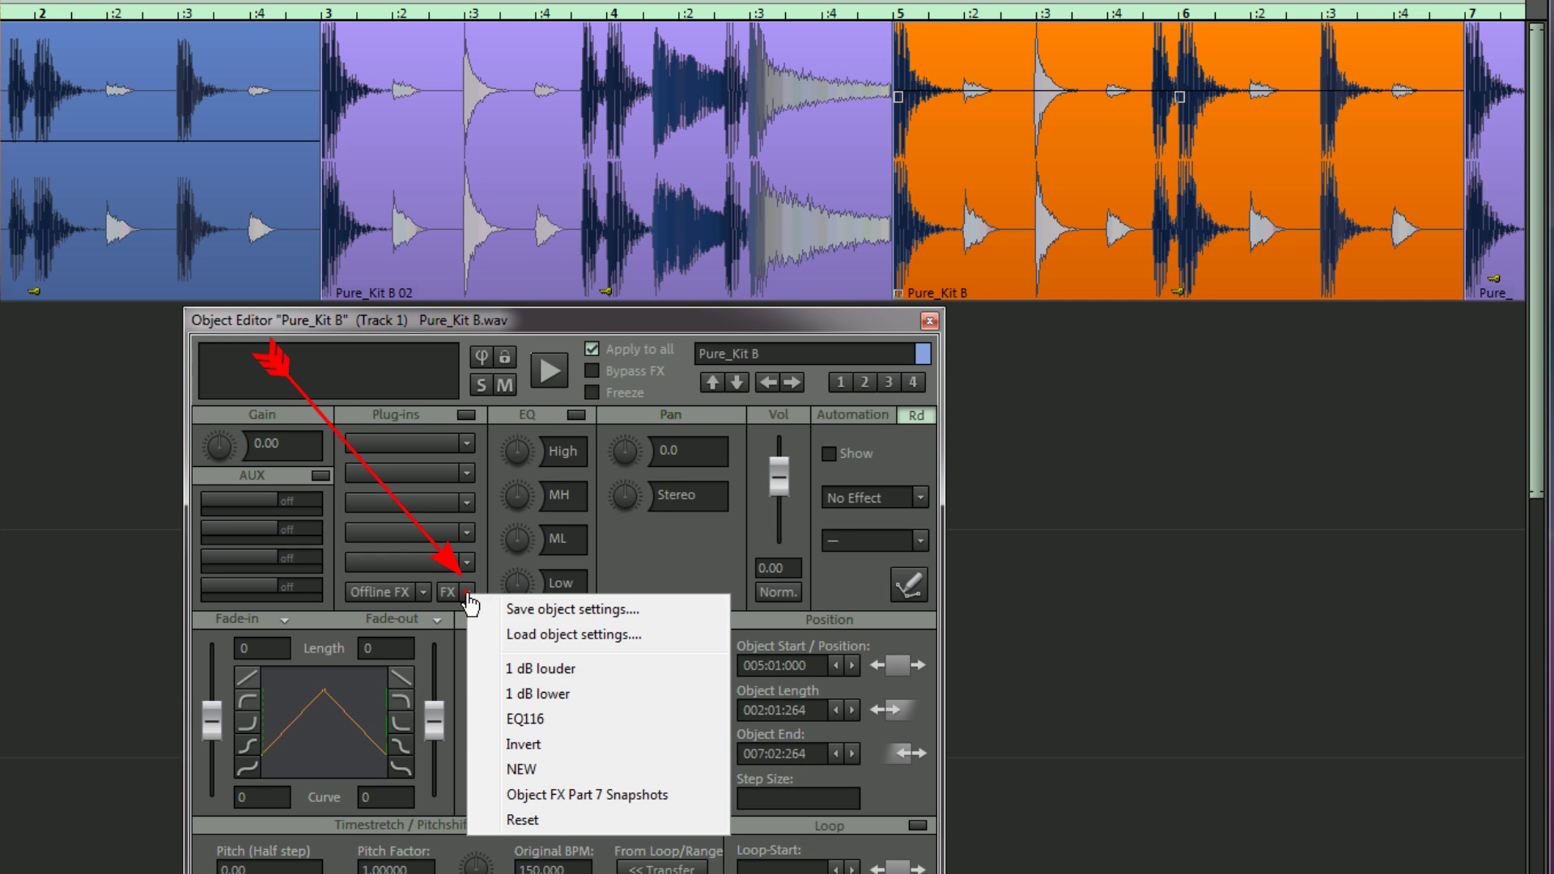
click(520, 634)
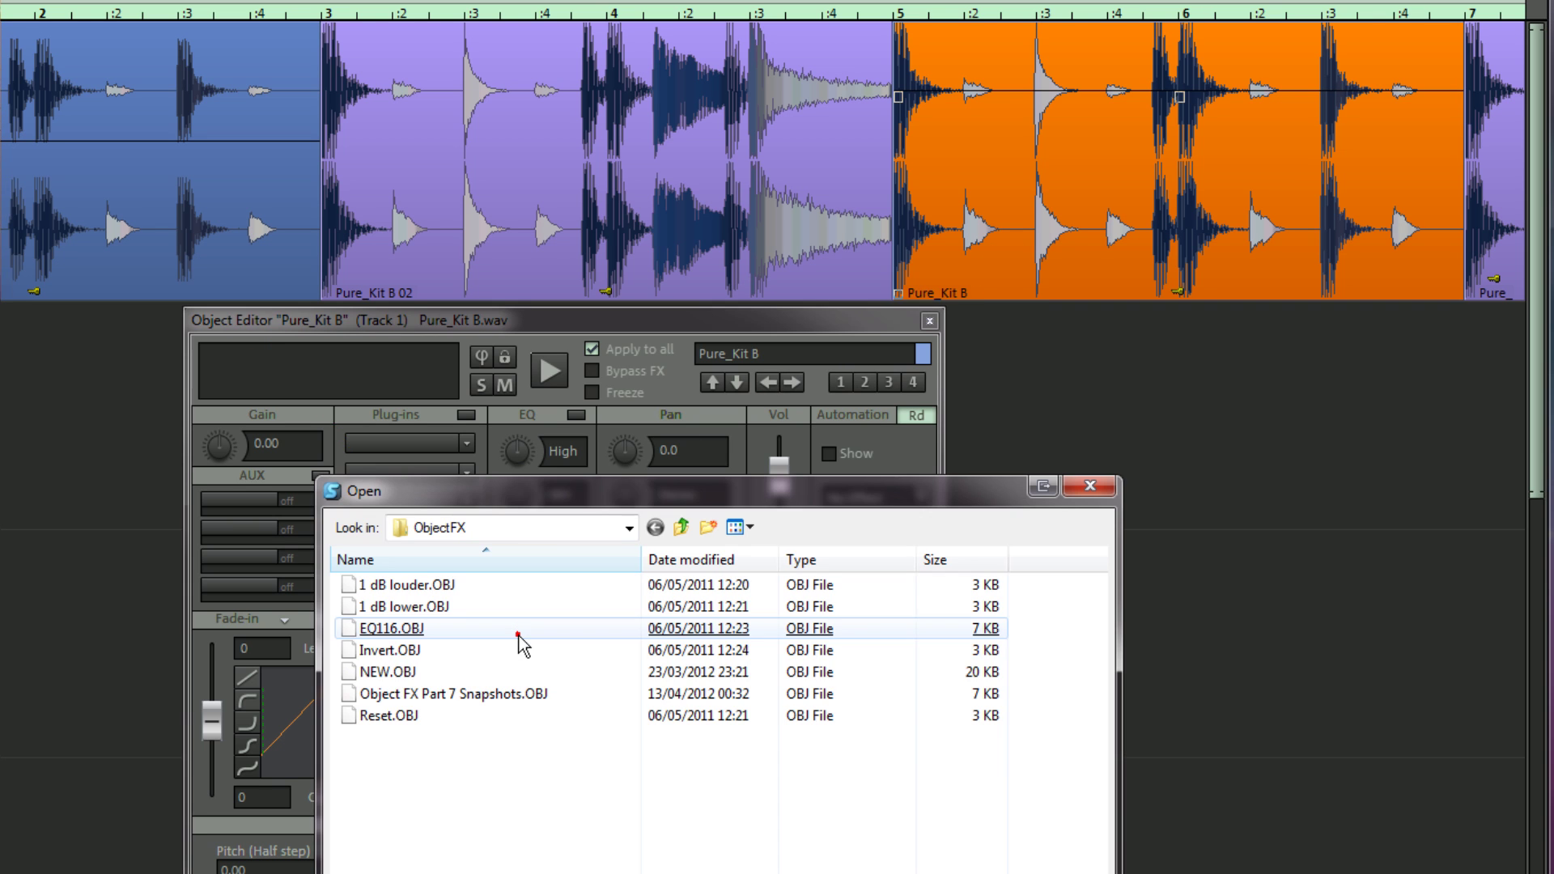
click(486, 698)
double_click(486, 695)
Apply the same saved settings to the clips at bars 7, 9 and 11 at once.
click(752, 271)
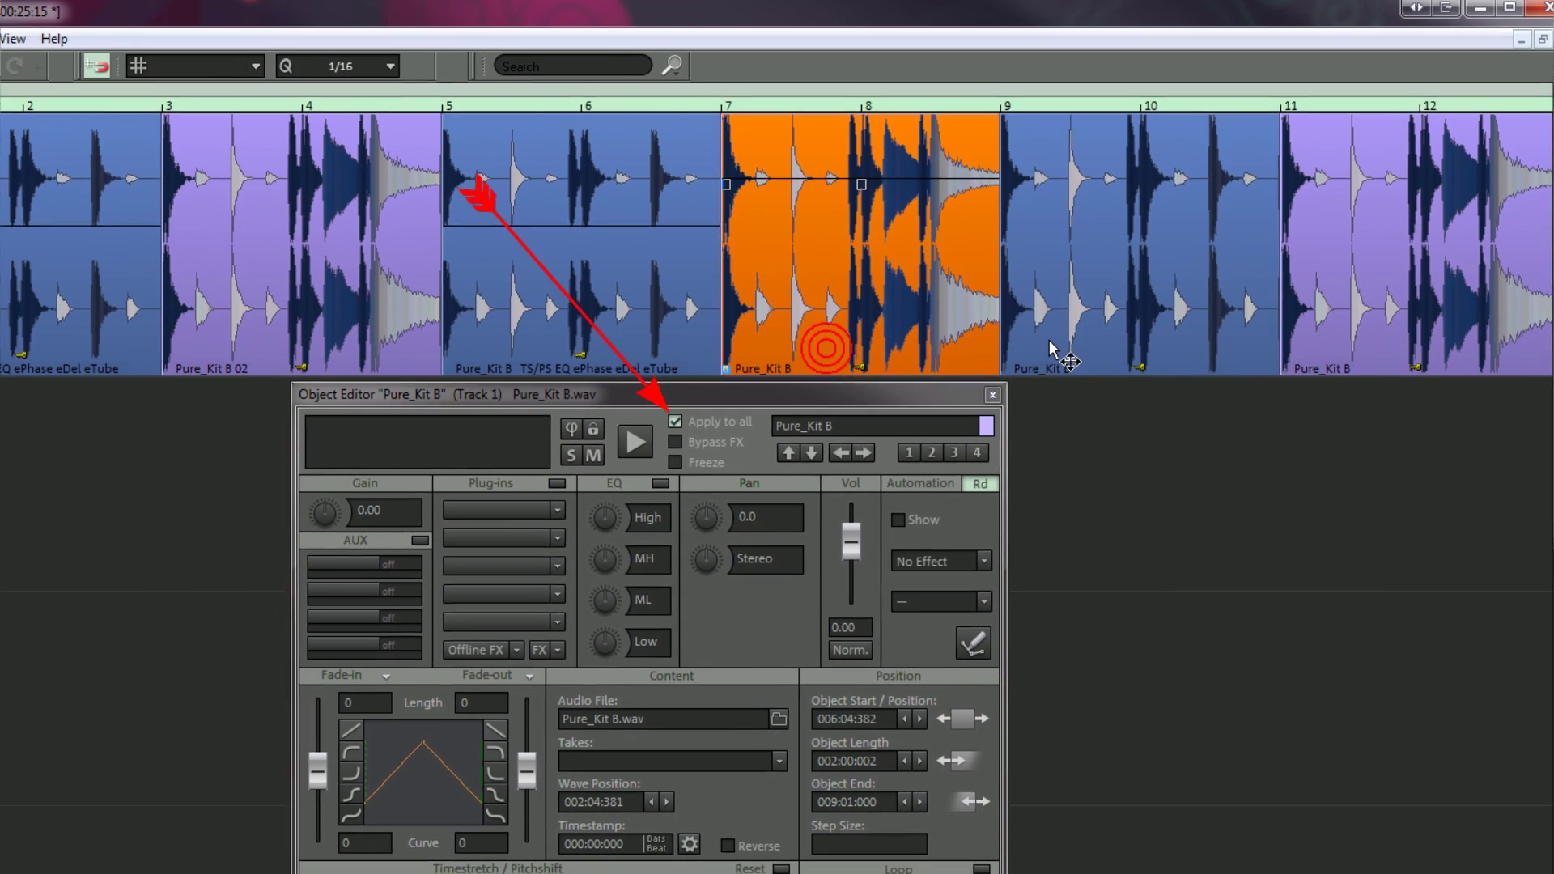
shift+click(1053, 350)
shift+click(1373, 338)
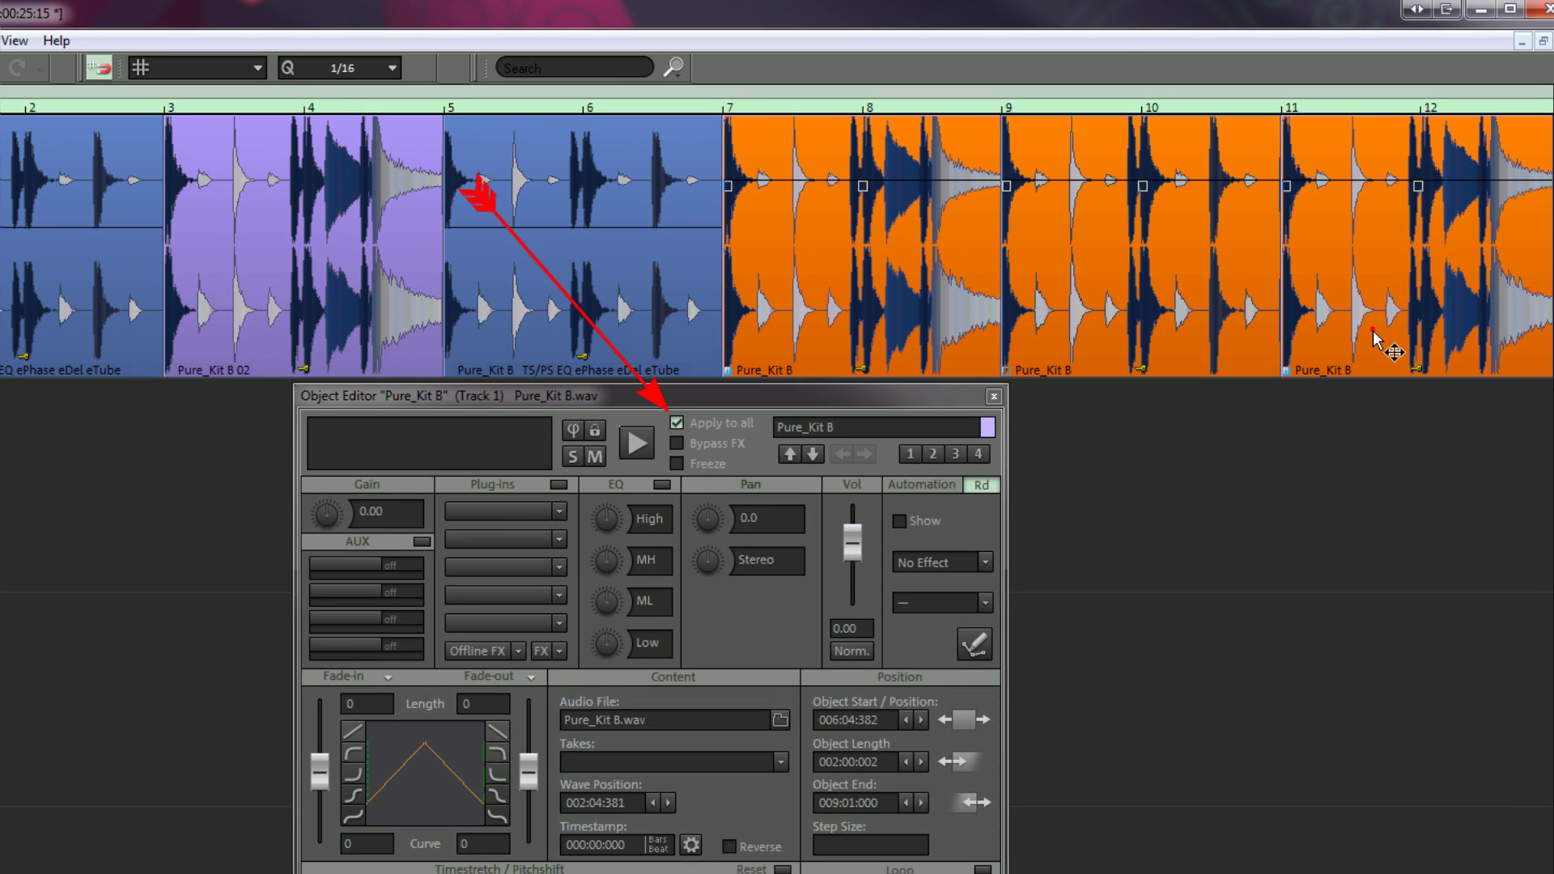
click(560, 651)
click(589, 689)
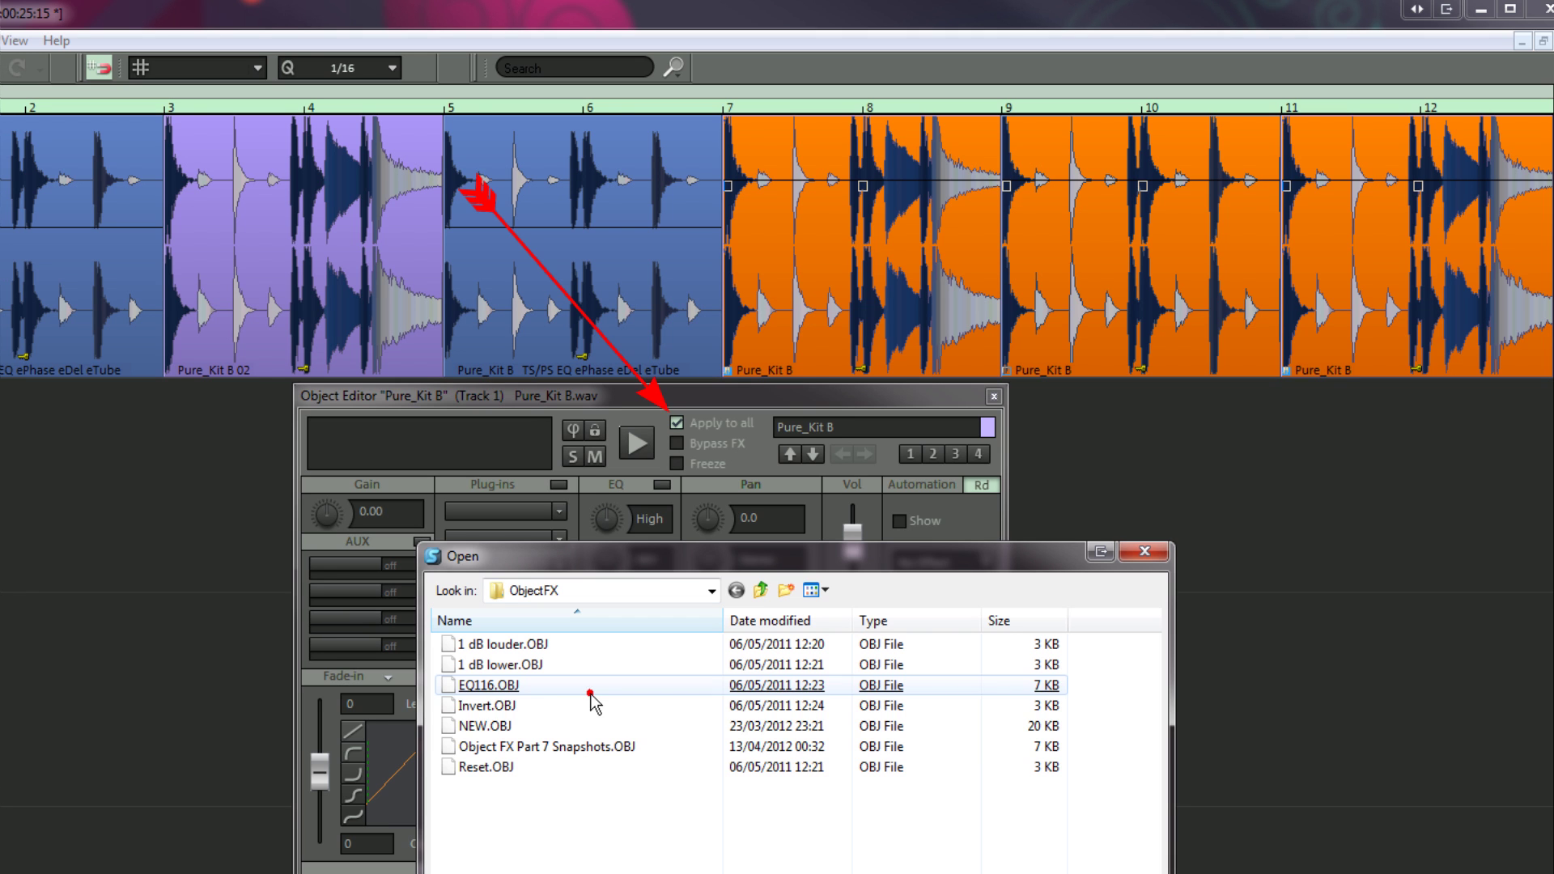
double_click(570, 748)
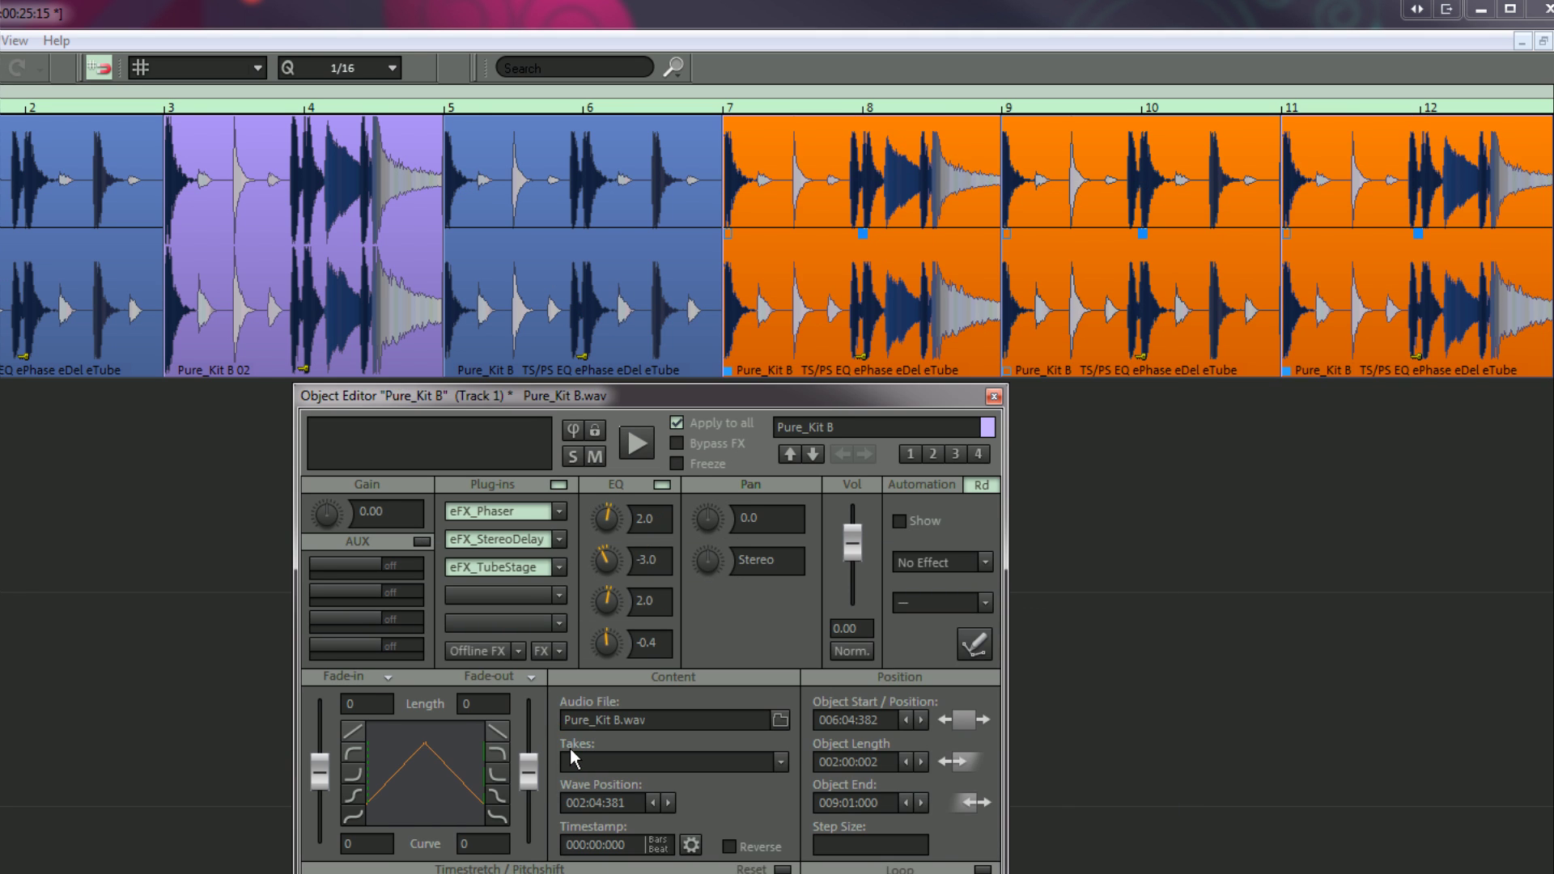
shift+click(619, 356)
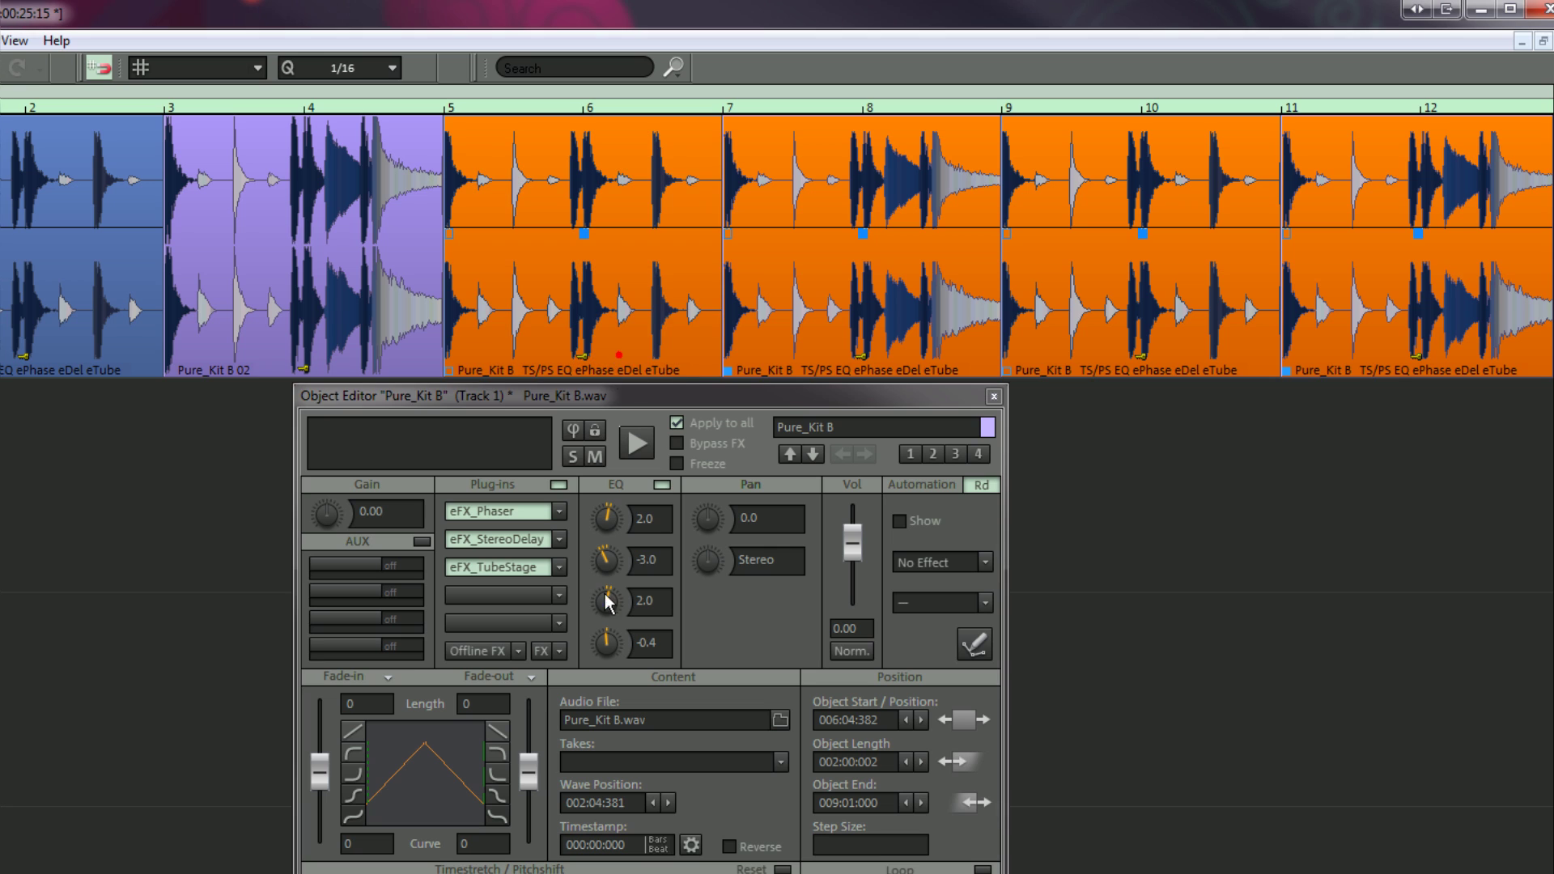
Reset the clip's object effects, then switch on the AUX 1 and AUX 2 sends.
click(562, 649)
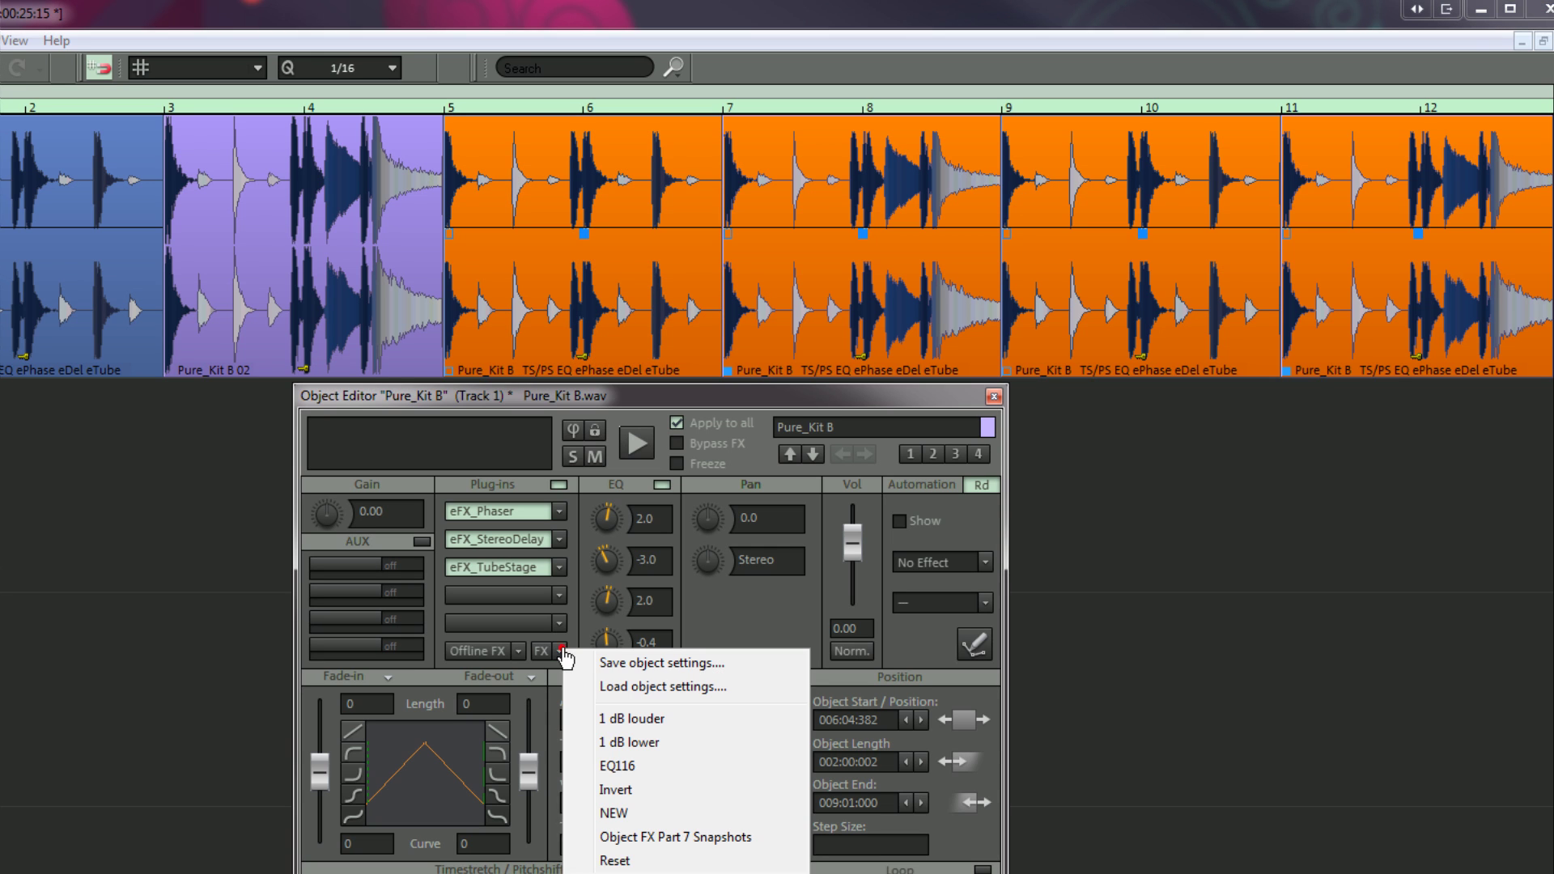
click(619, 859)
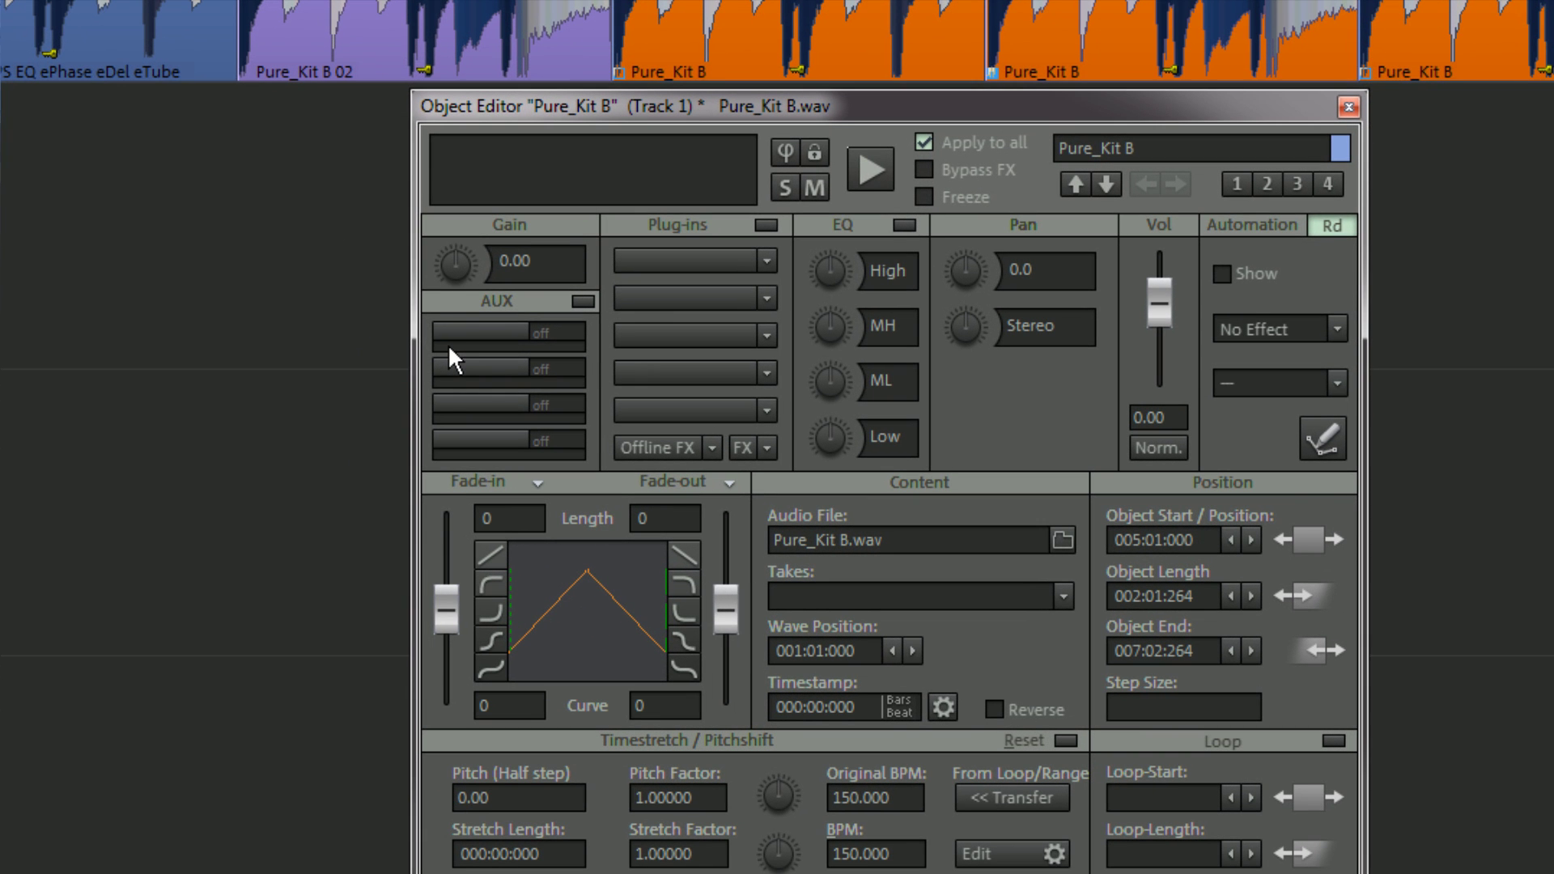
click(450, 347)
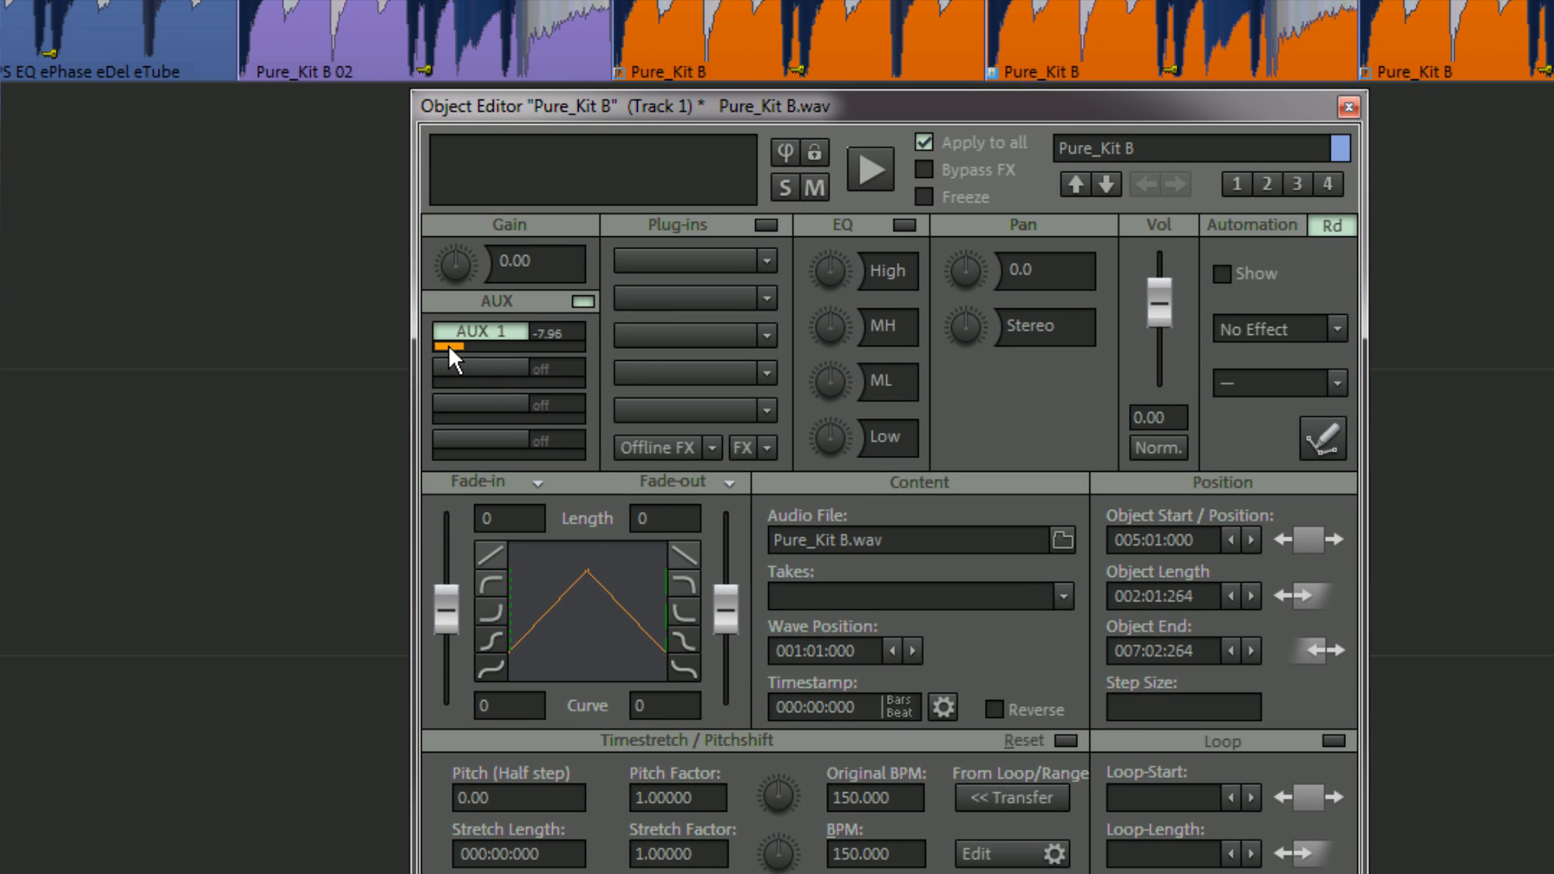
click(446, 380)
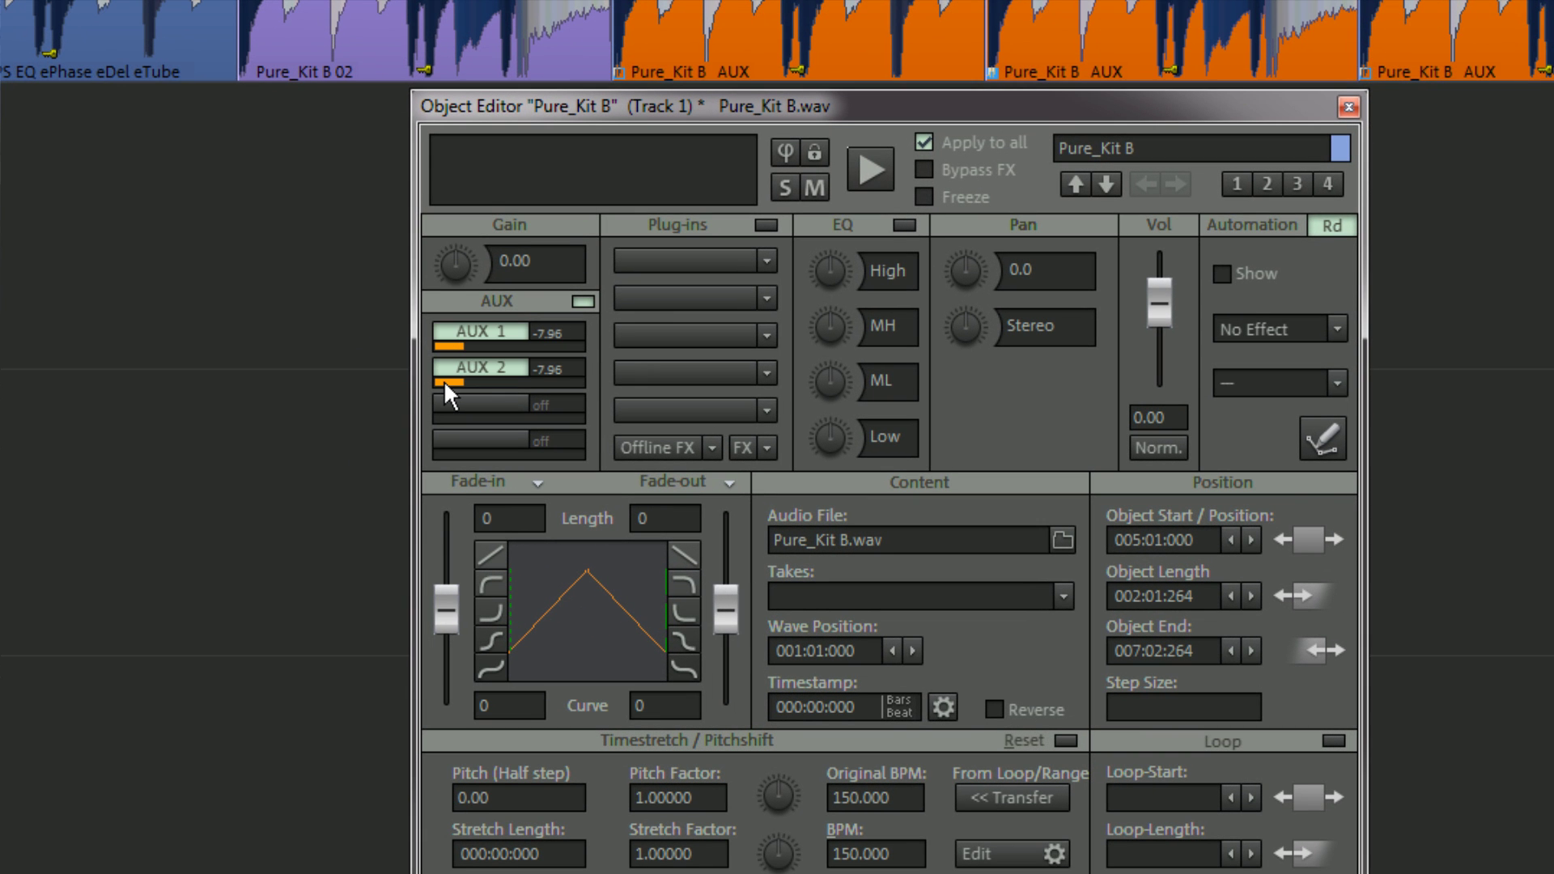
Reset all AUX sends back to off in the AUX routing settings.
click(583, 299)
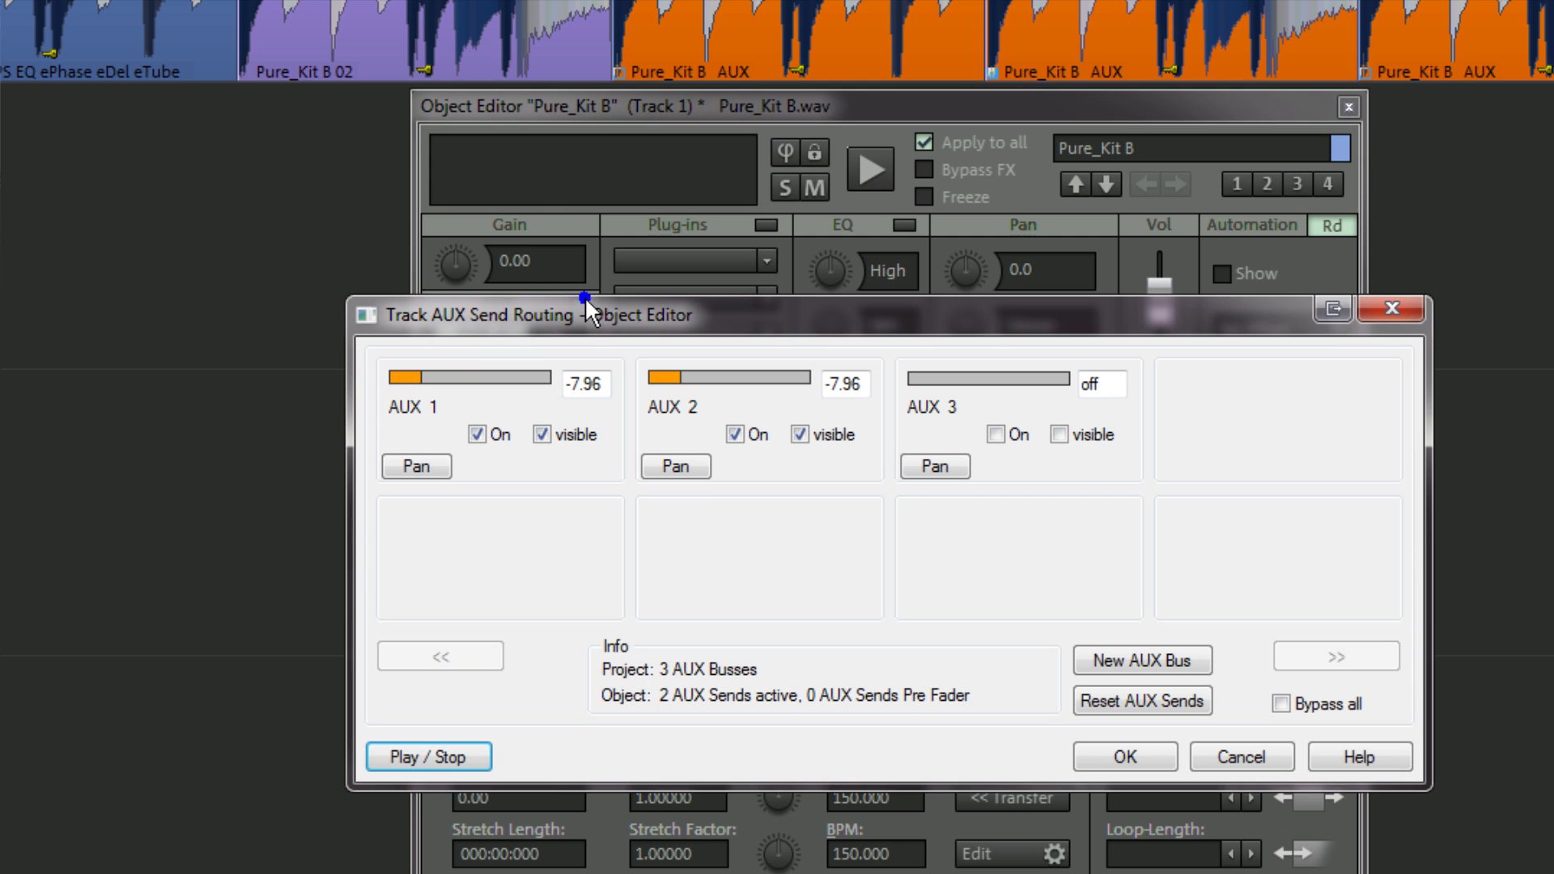
click(1142, 701)
click(1124, 756)
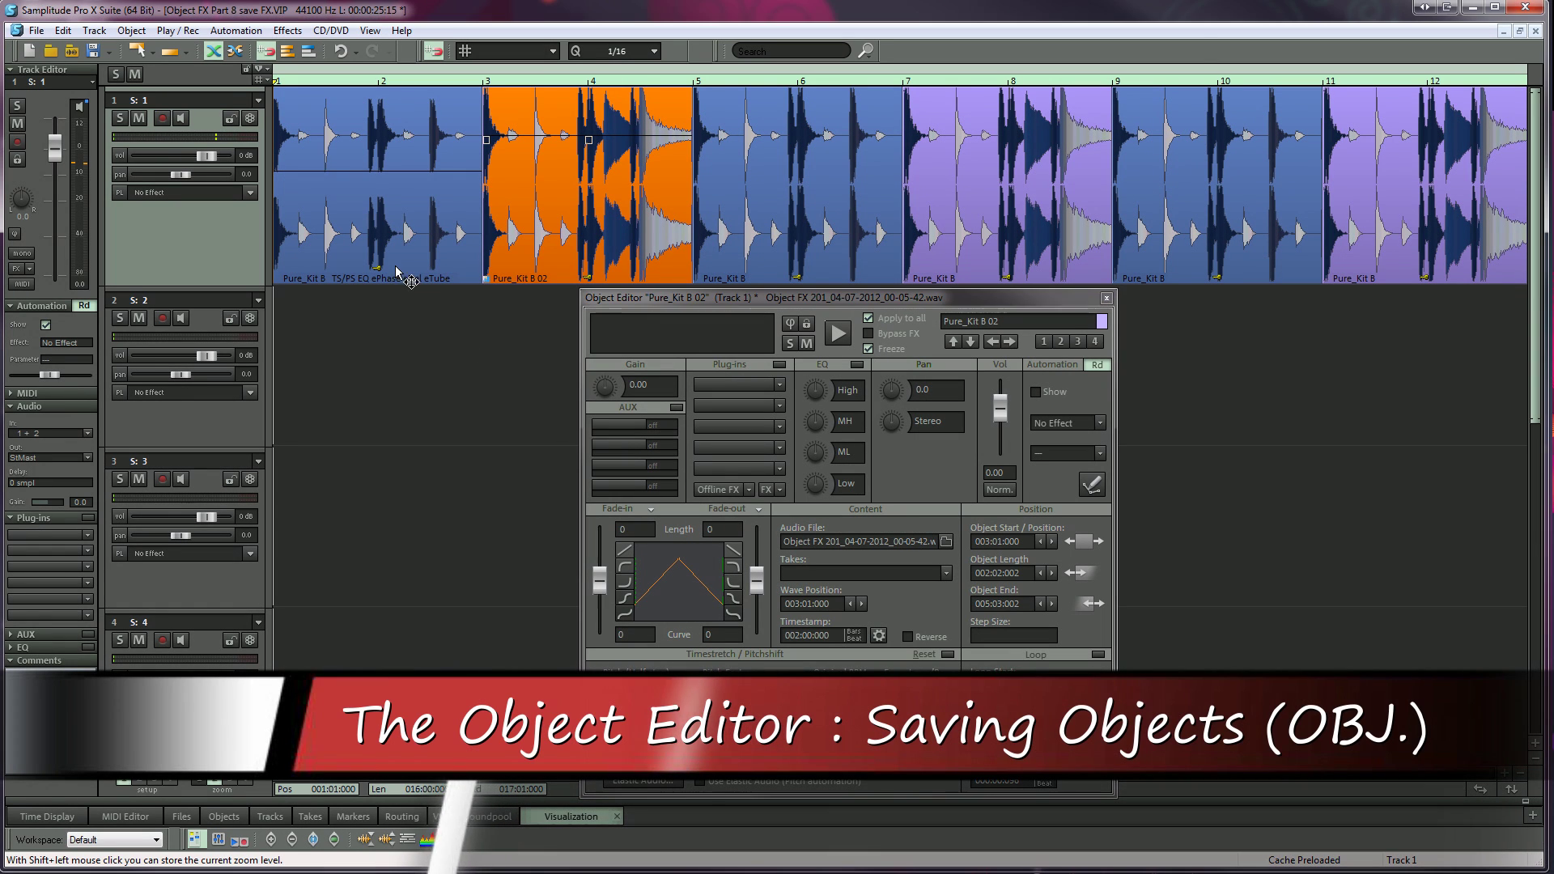
Save the first Pure_Kit B clip as object file 'Object FX Part 8 save FX', then deselect it.
click(391, 257)
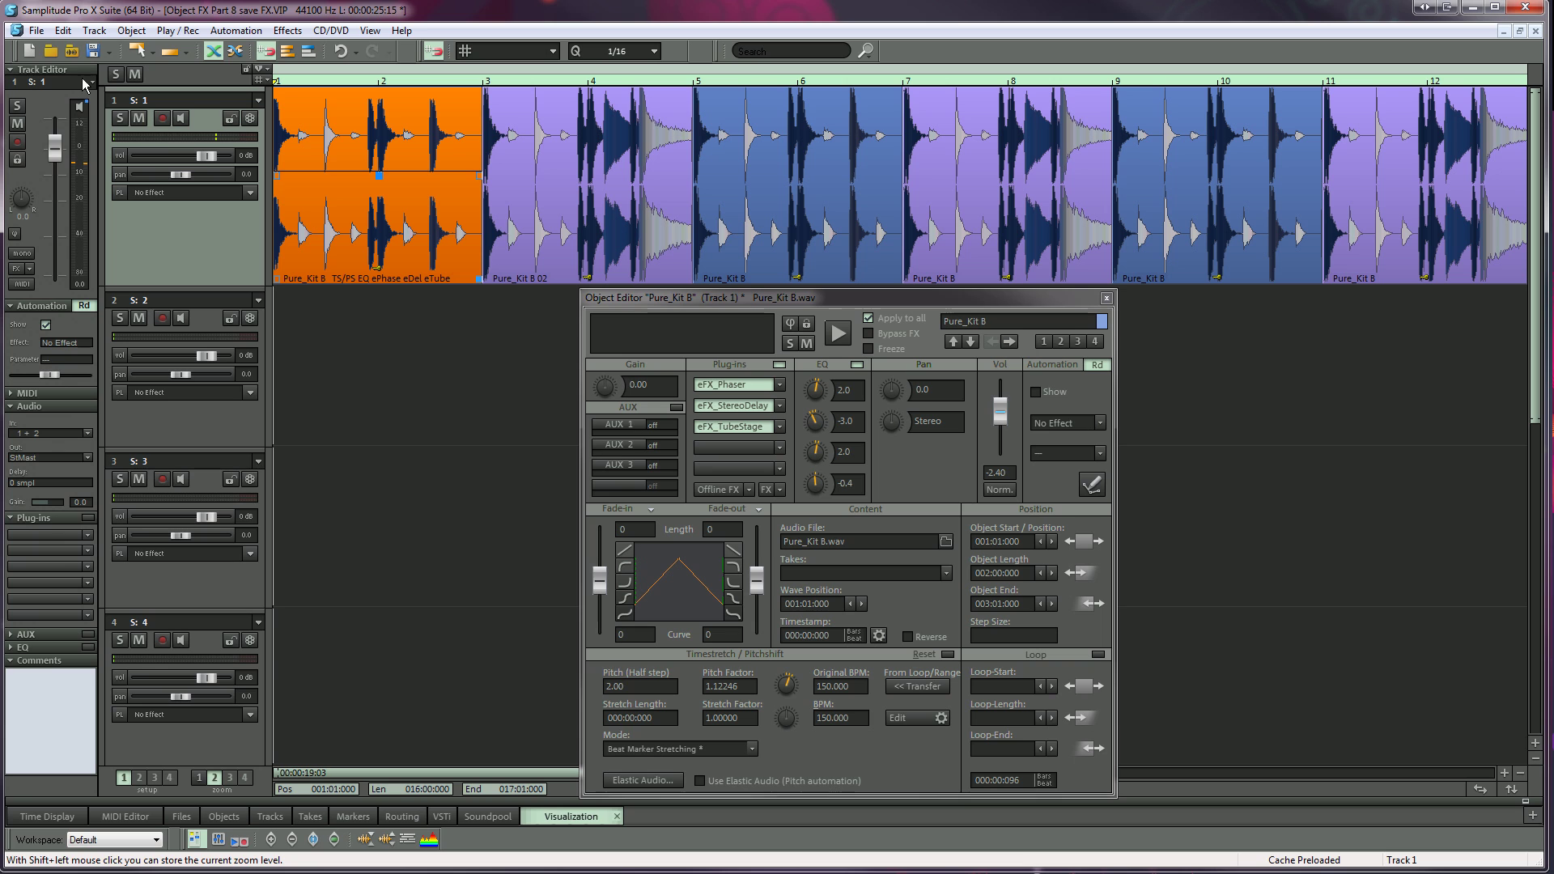
click(44, 32)
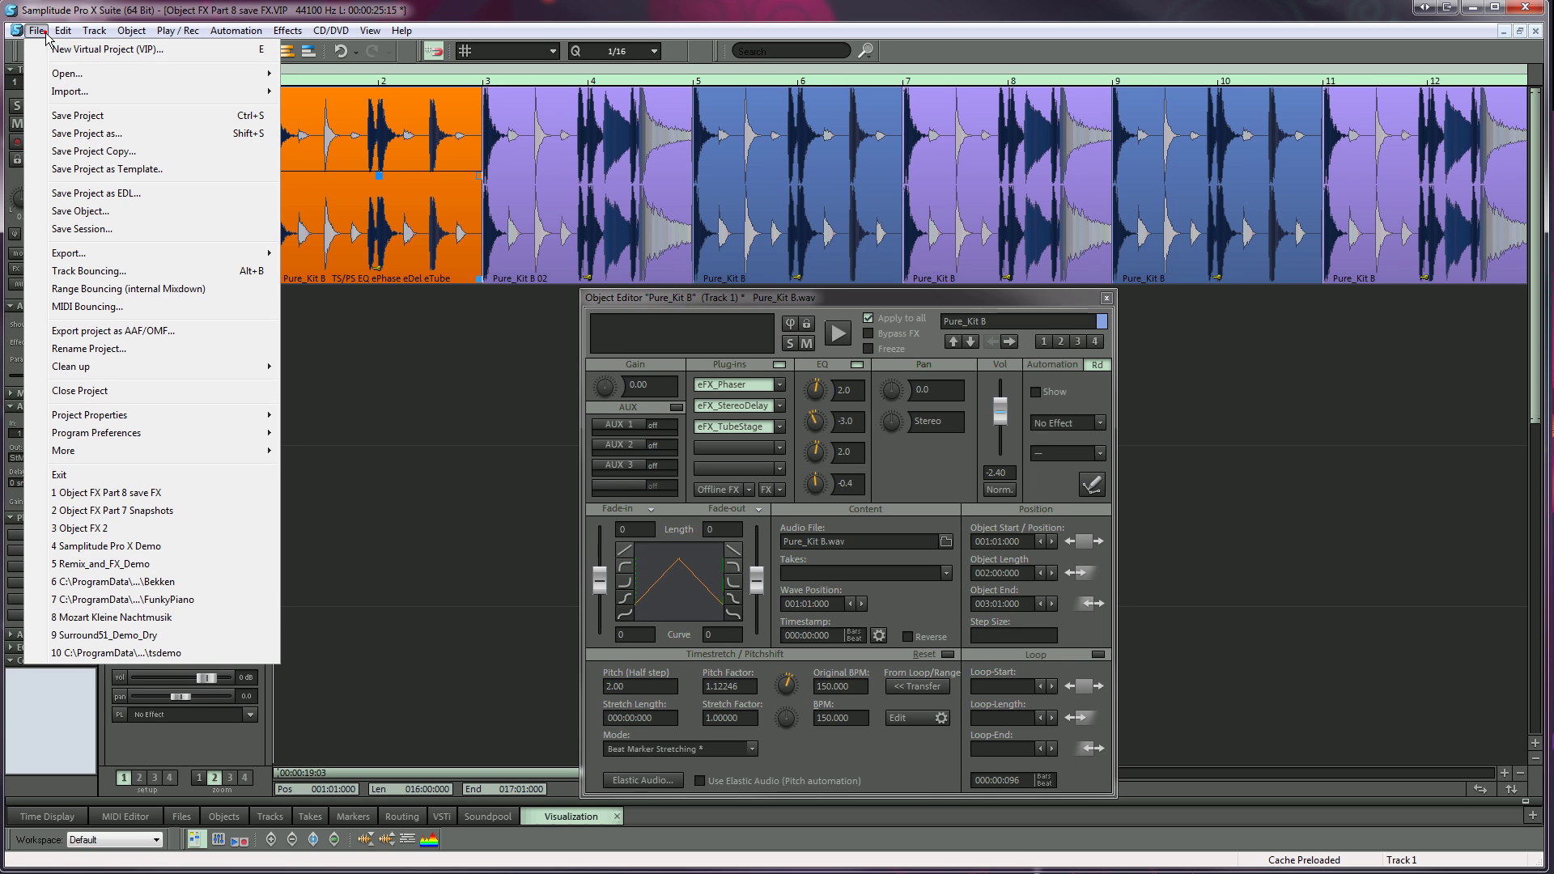
click(80, 212)
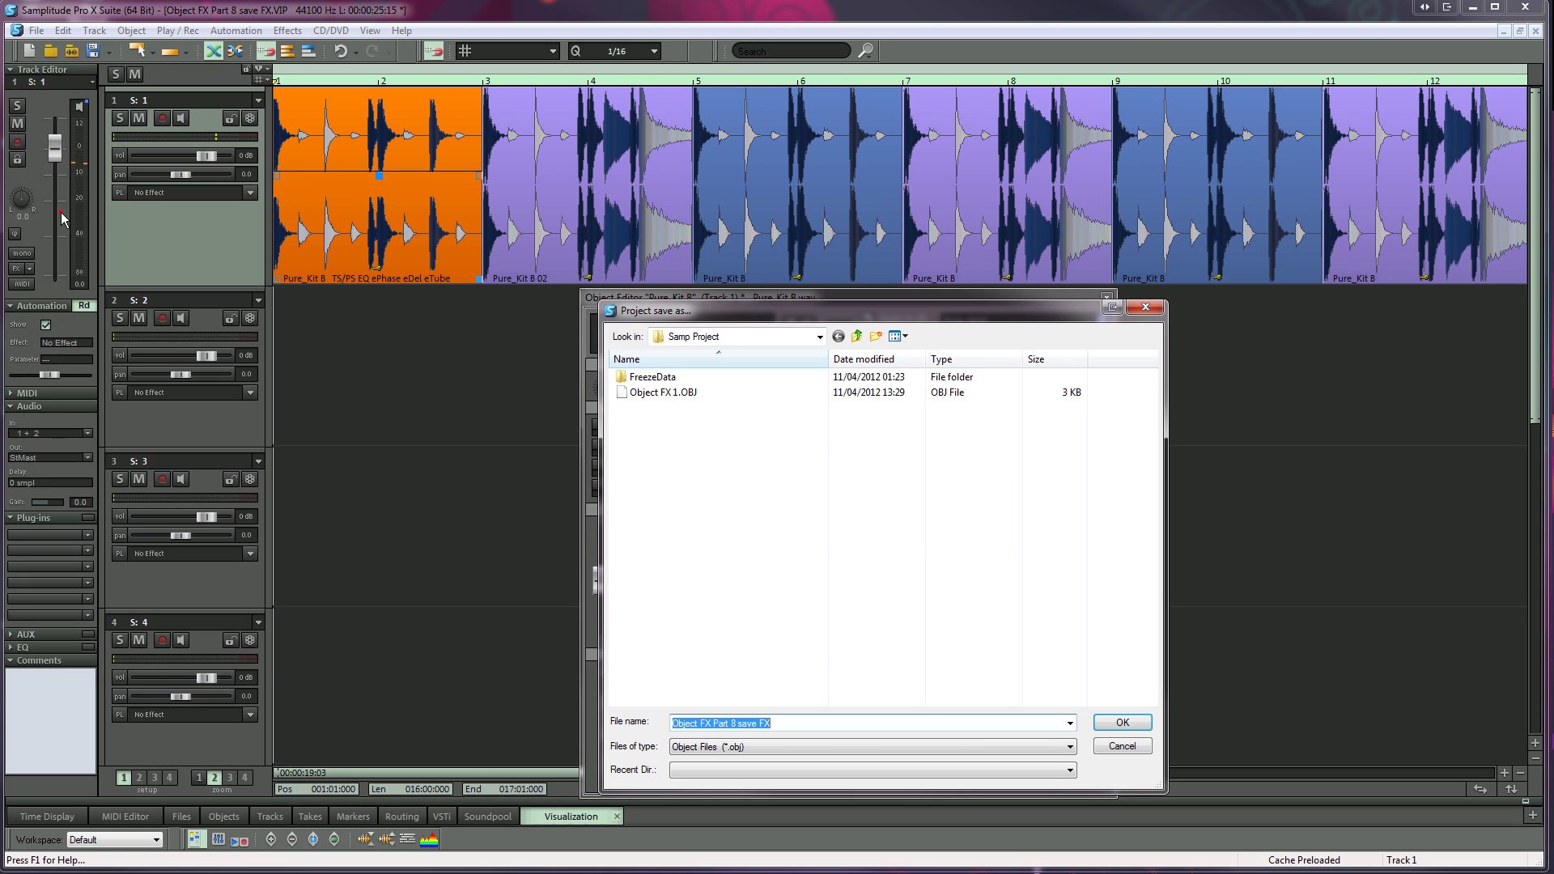
click(1125, 723)
click(308, 433)
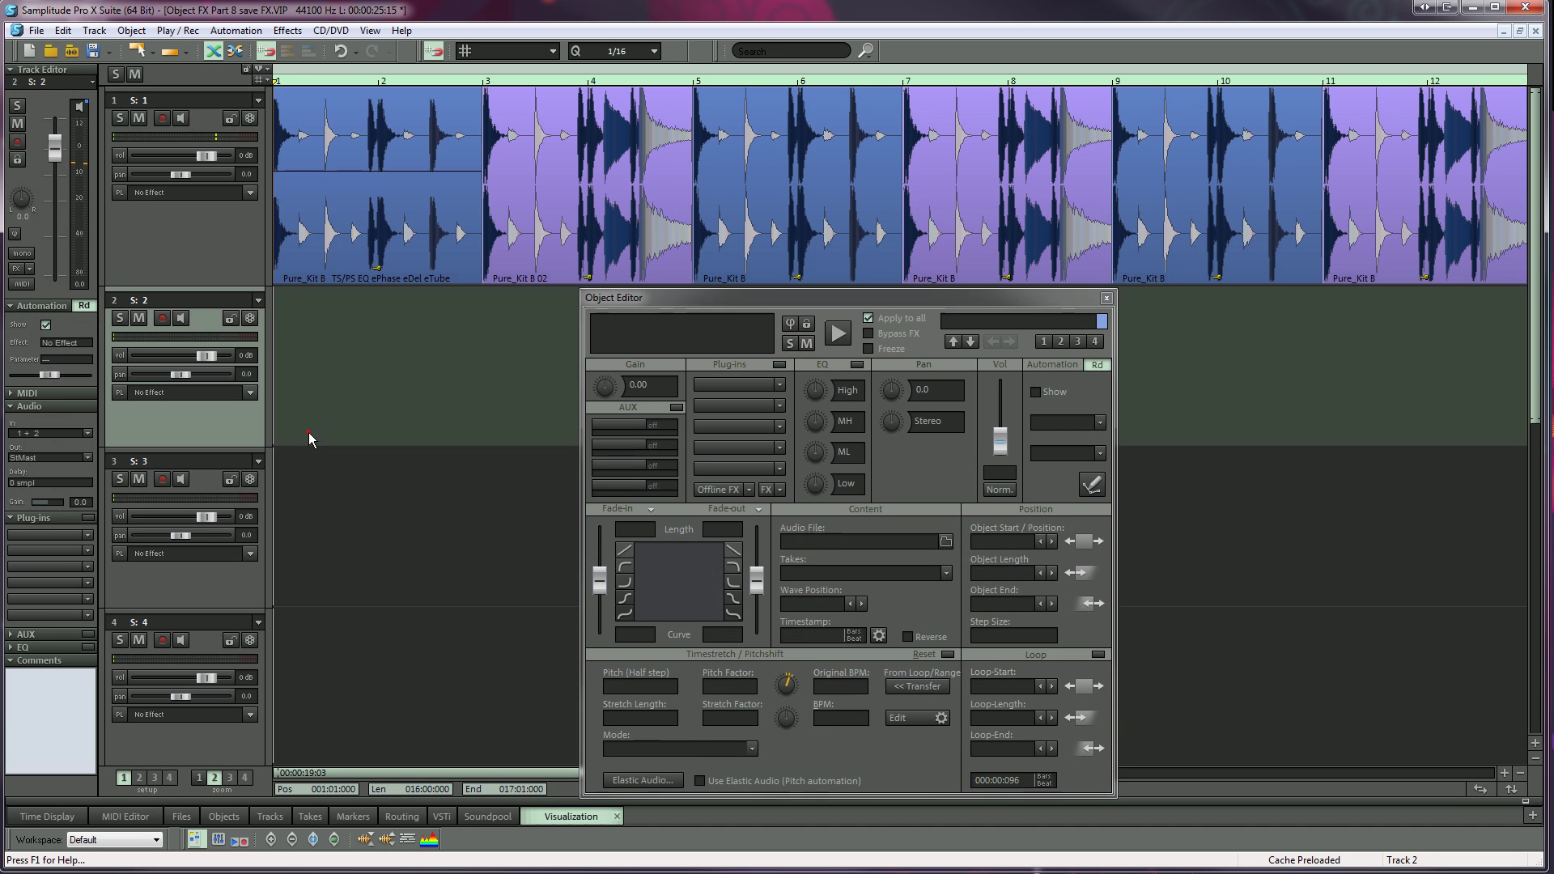
Open the File menu to reach the Open options for OBJ object files.
click(37, 31)
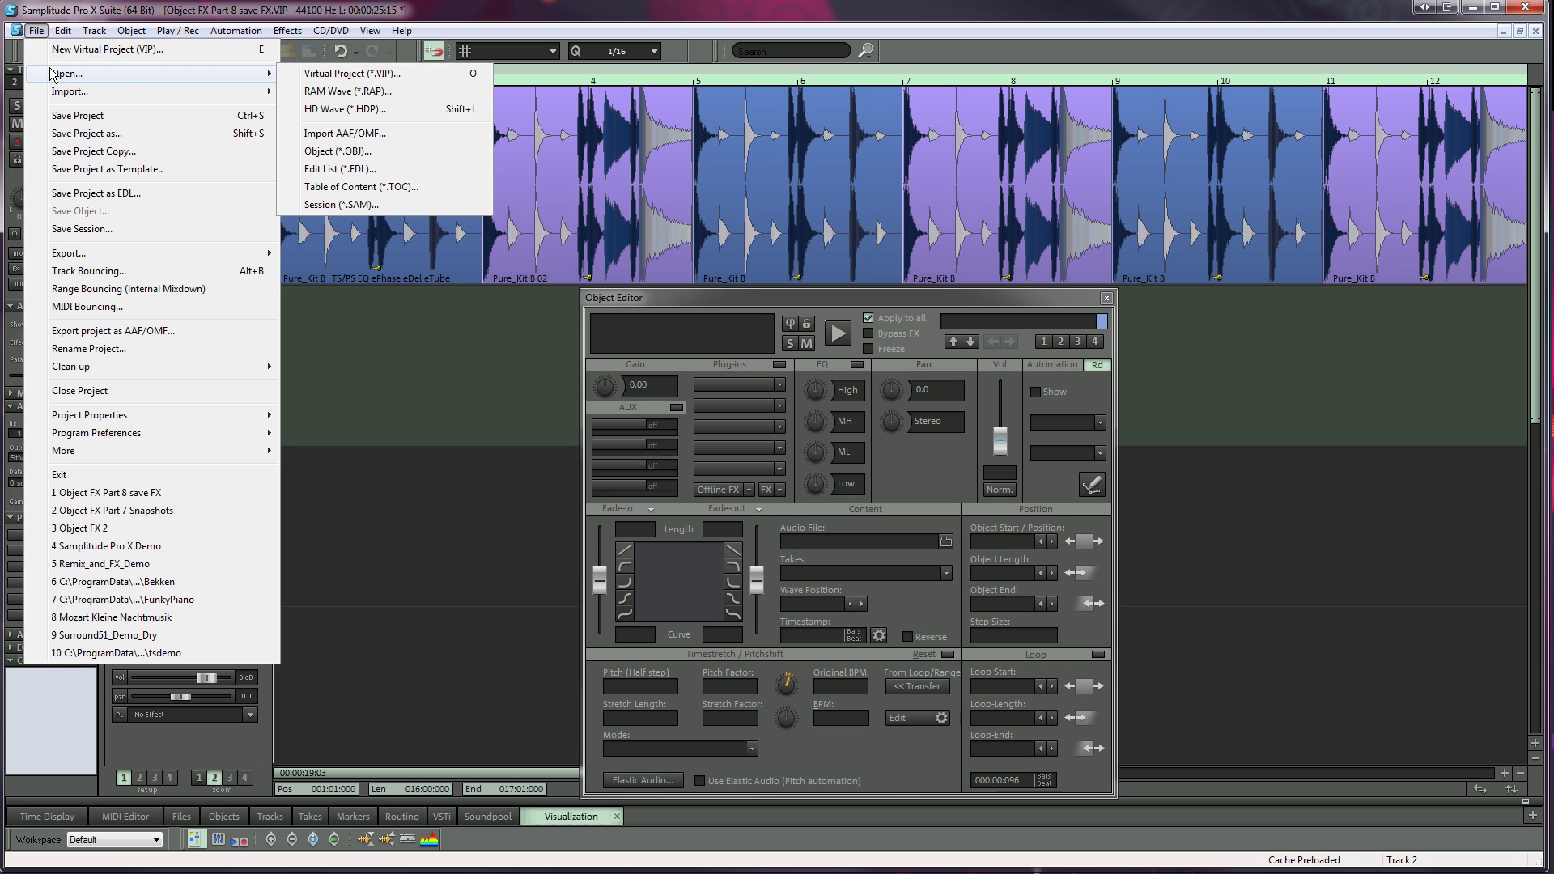